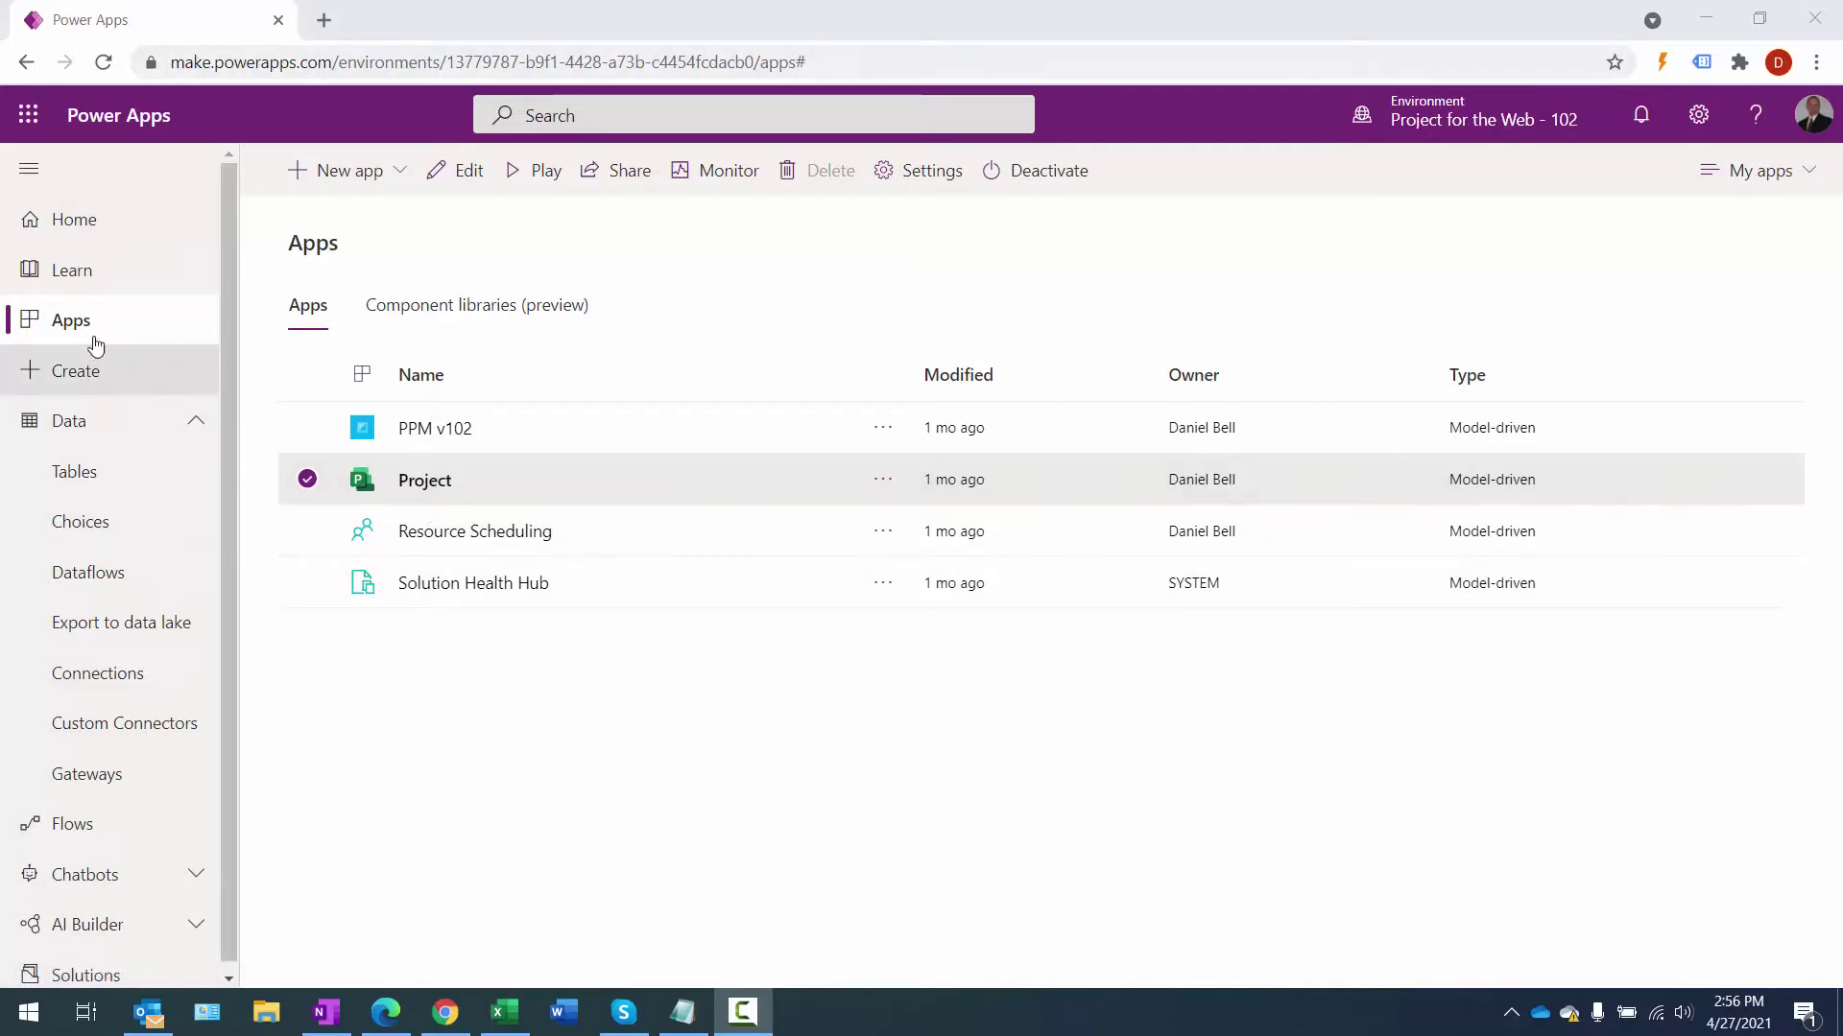
- Open the Project app and display its project requests in the All Project Requests view
left_click(424, 479)
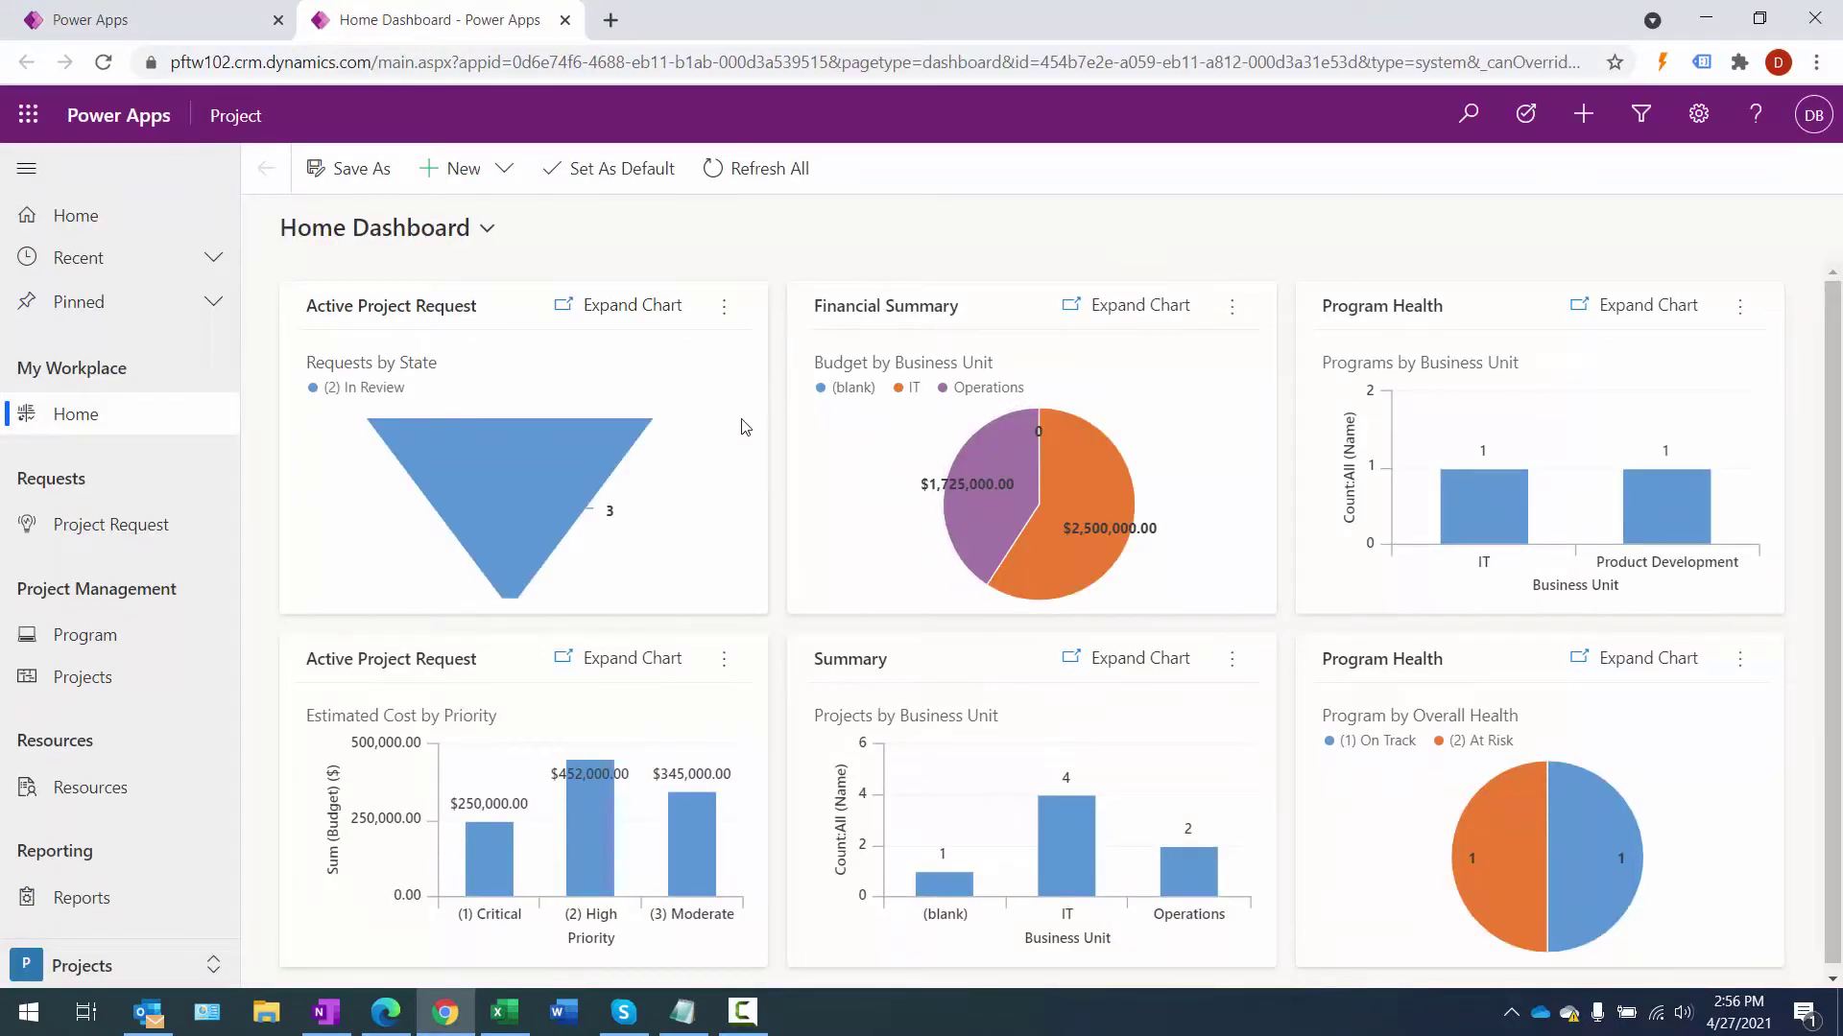
left_click(111, 528)
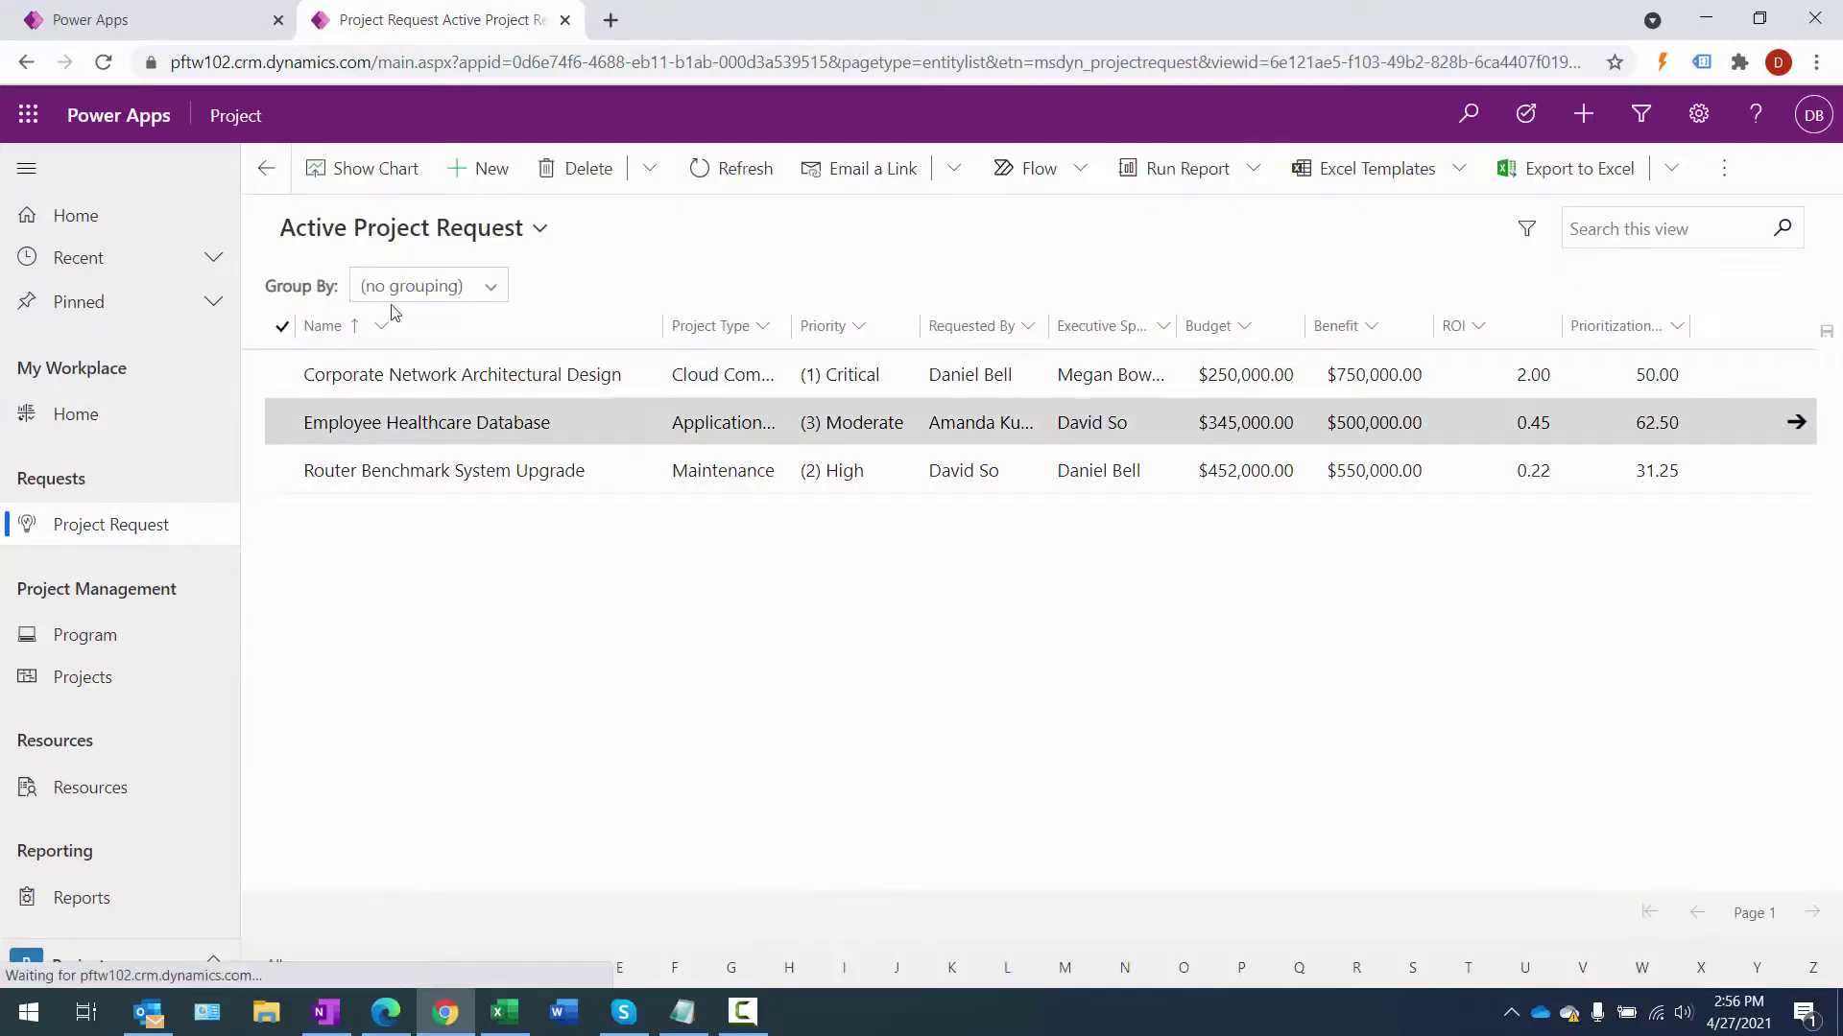
left_click(408, 229)
left_click(415, 360)
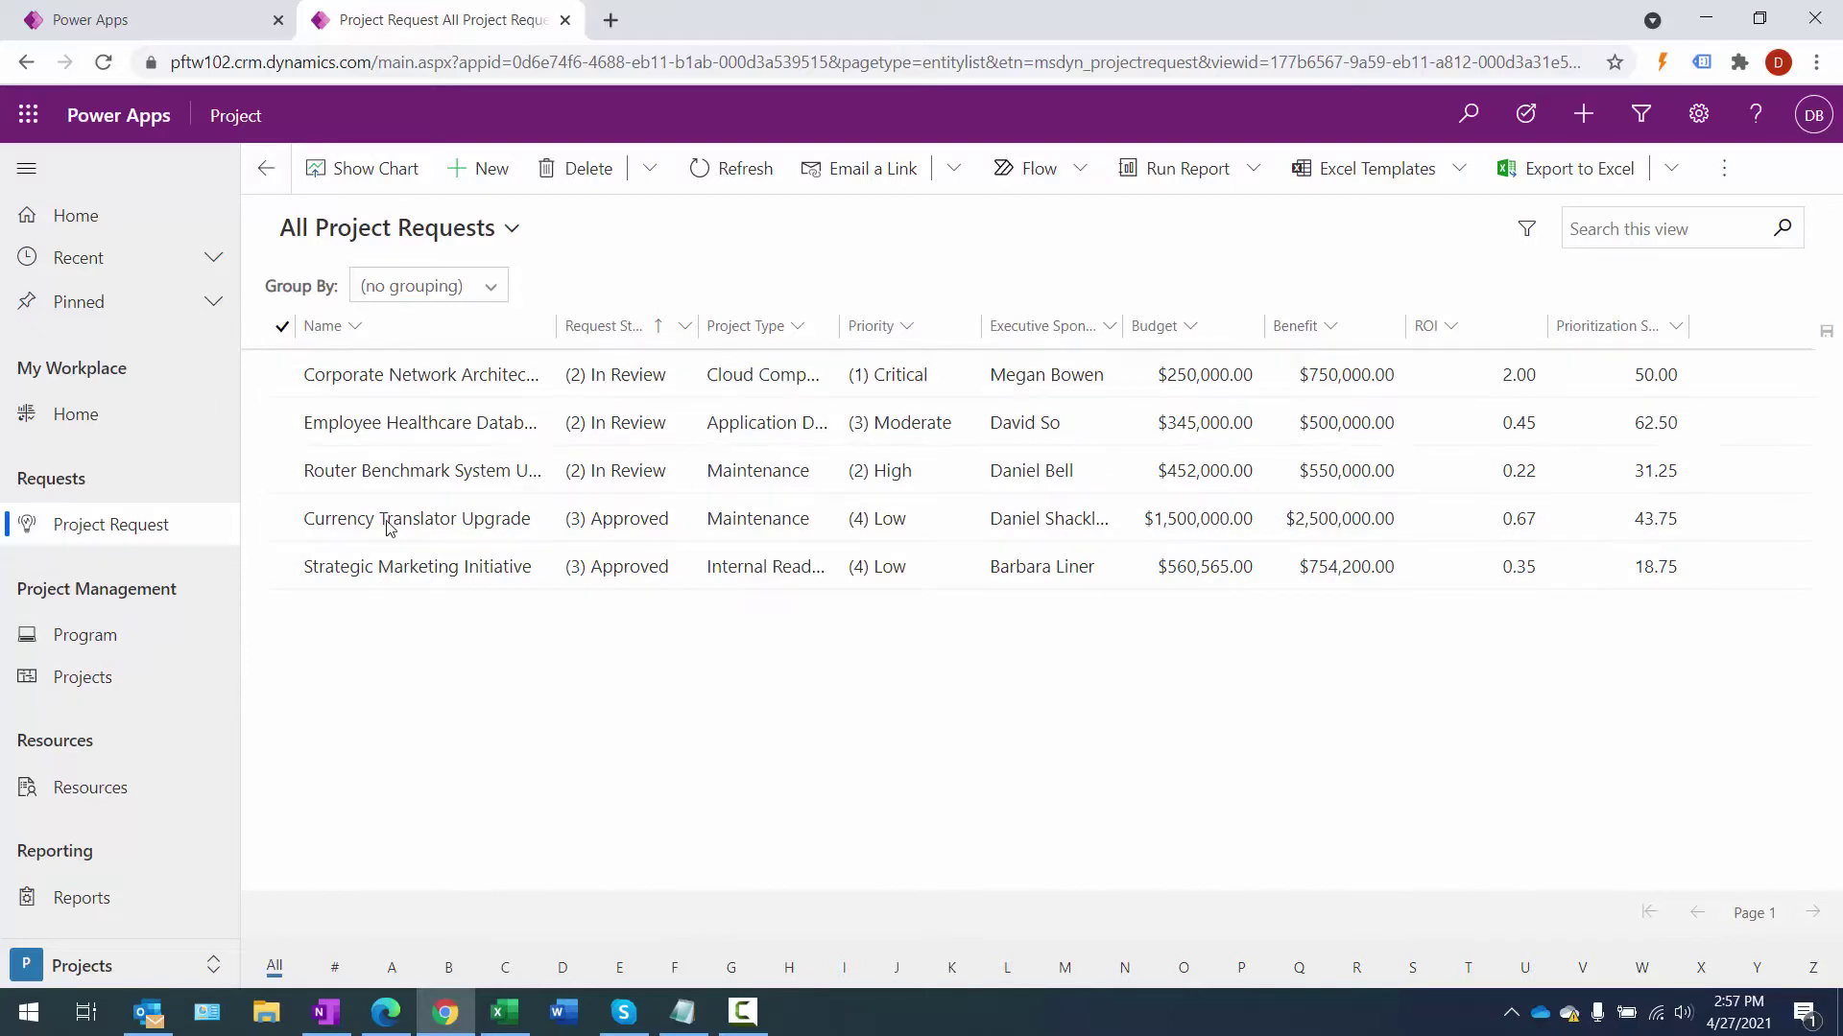
- Display the projects list in the All Projects view, grouped by Stage
left_click(85, 679)
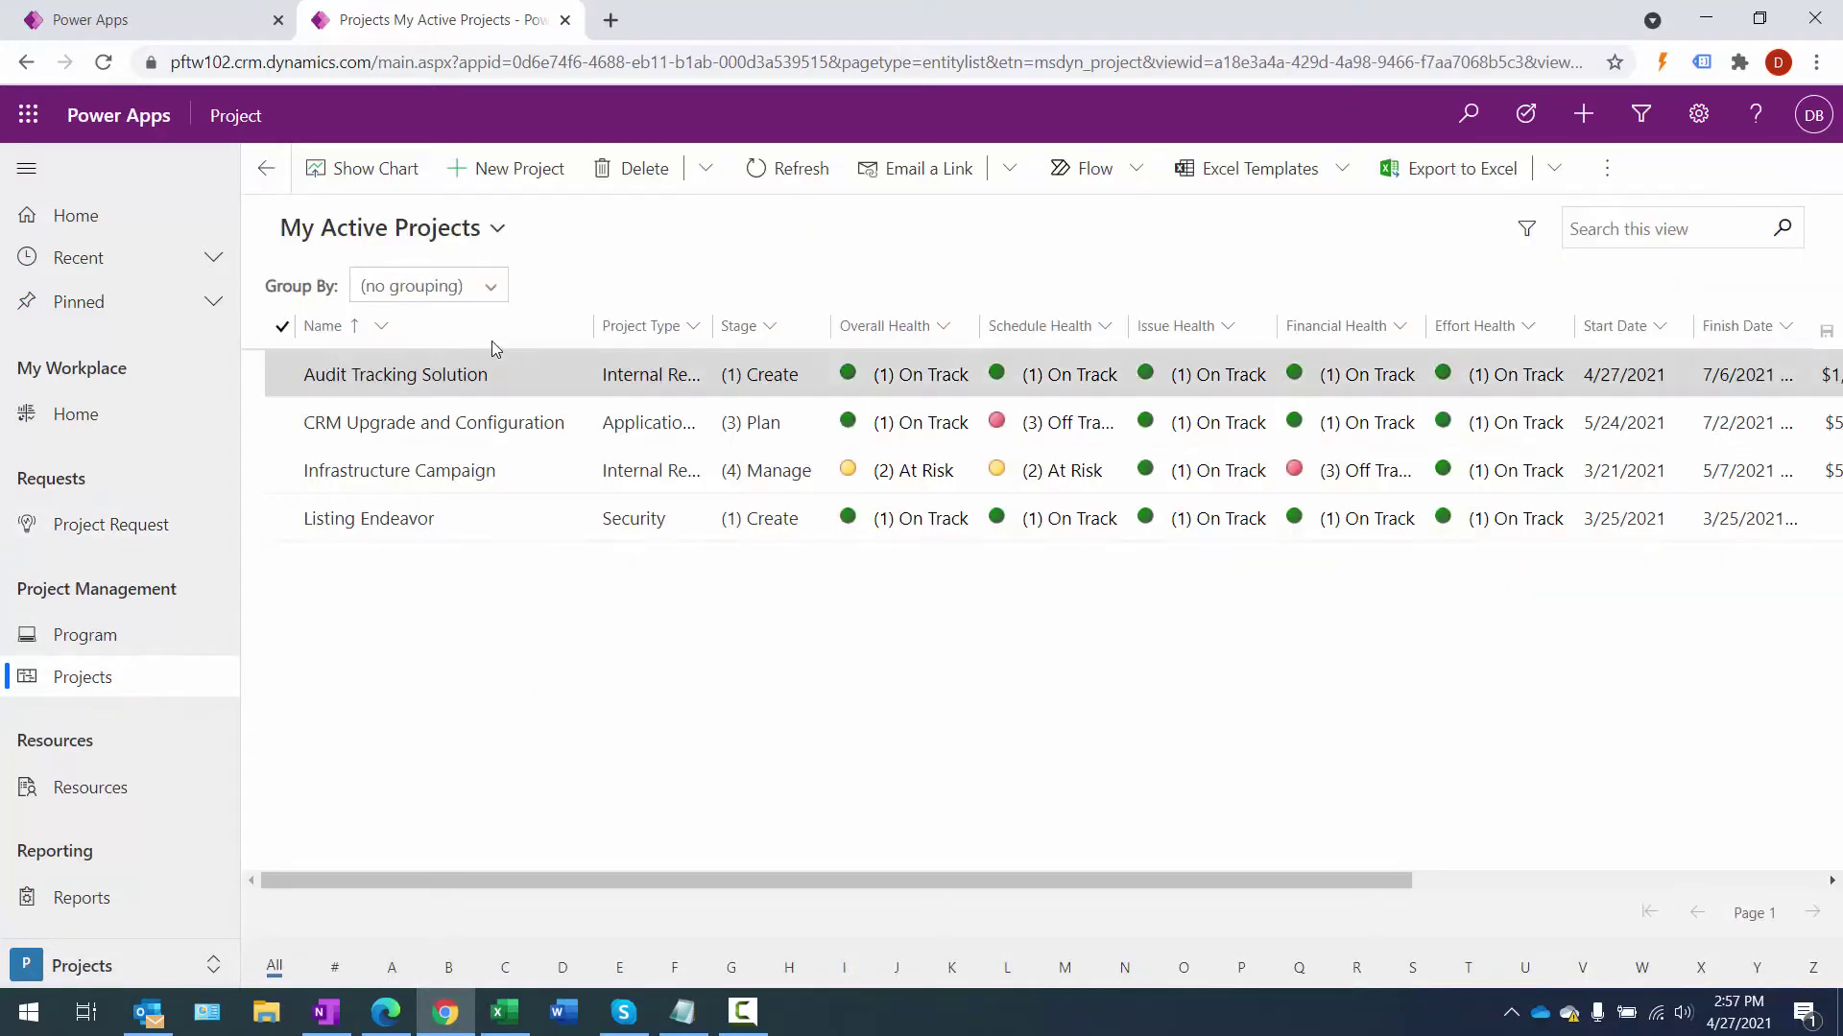
left_click(497, 228)
left_click(407, 347)
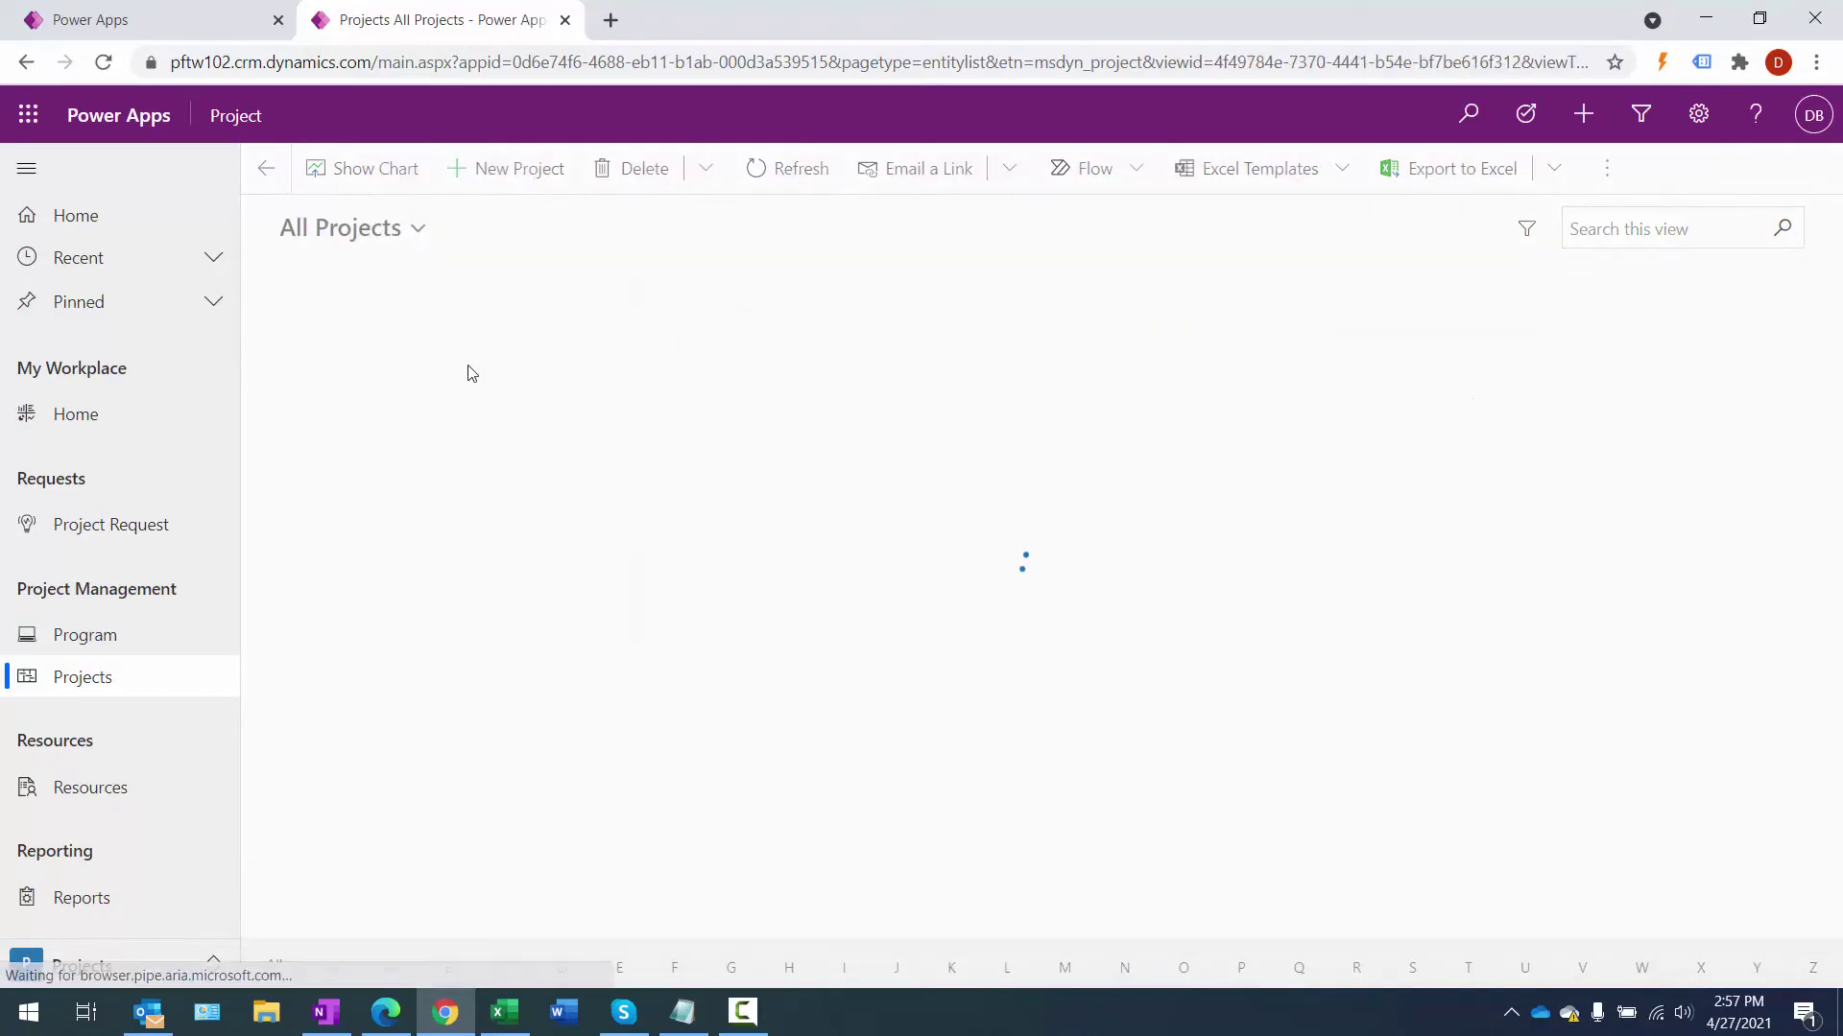
left_click(487, 288)
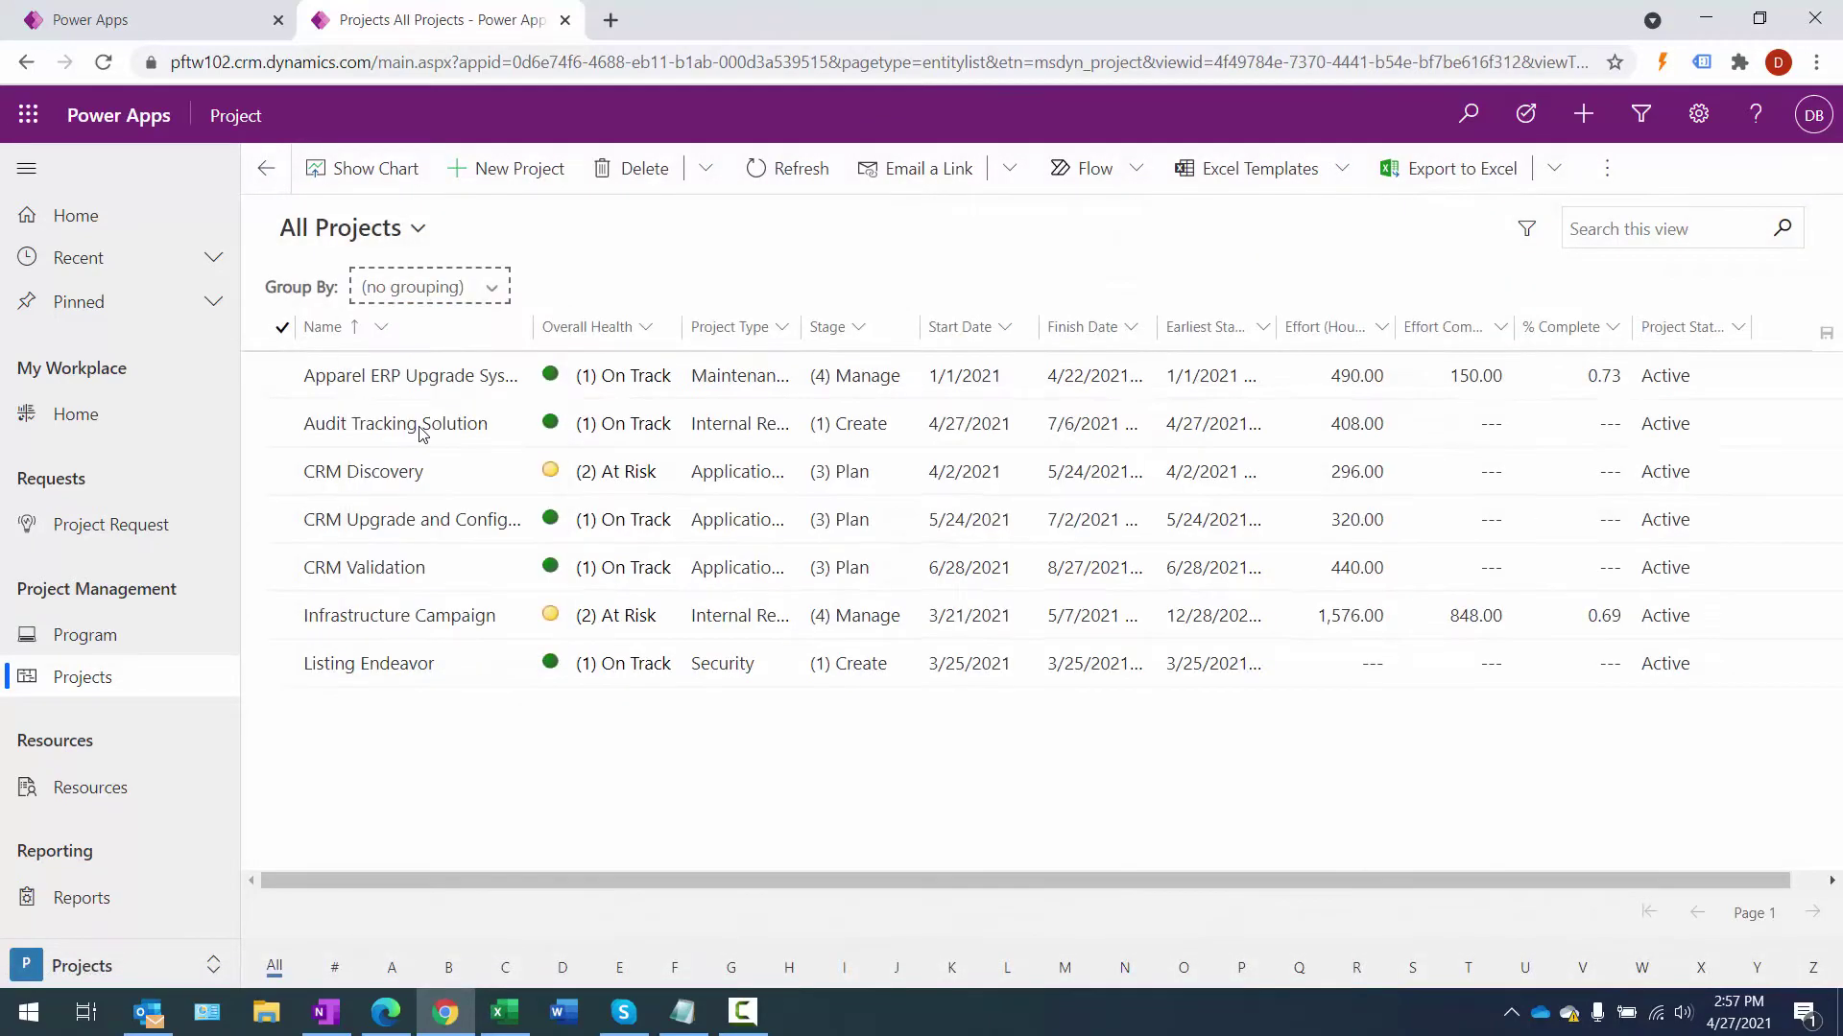
left_click(419, 435)
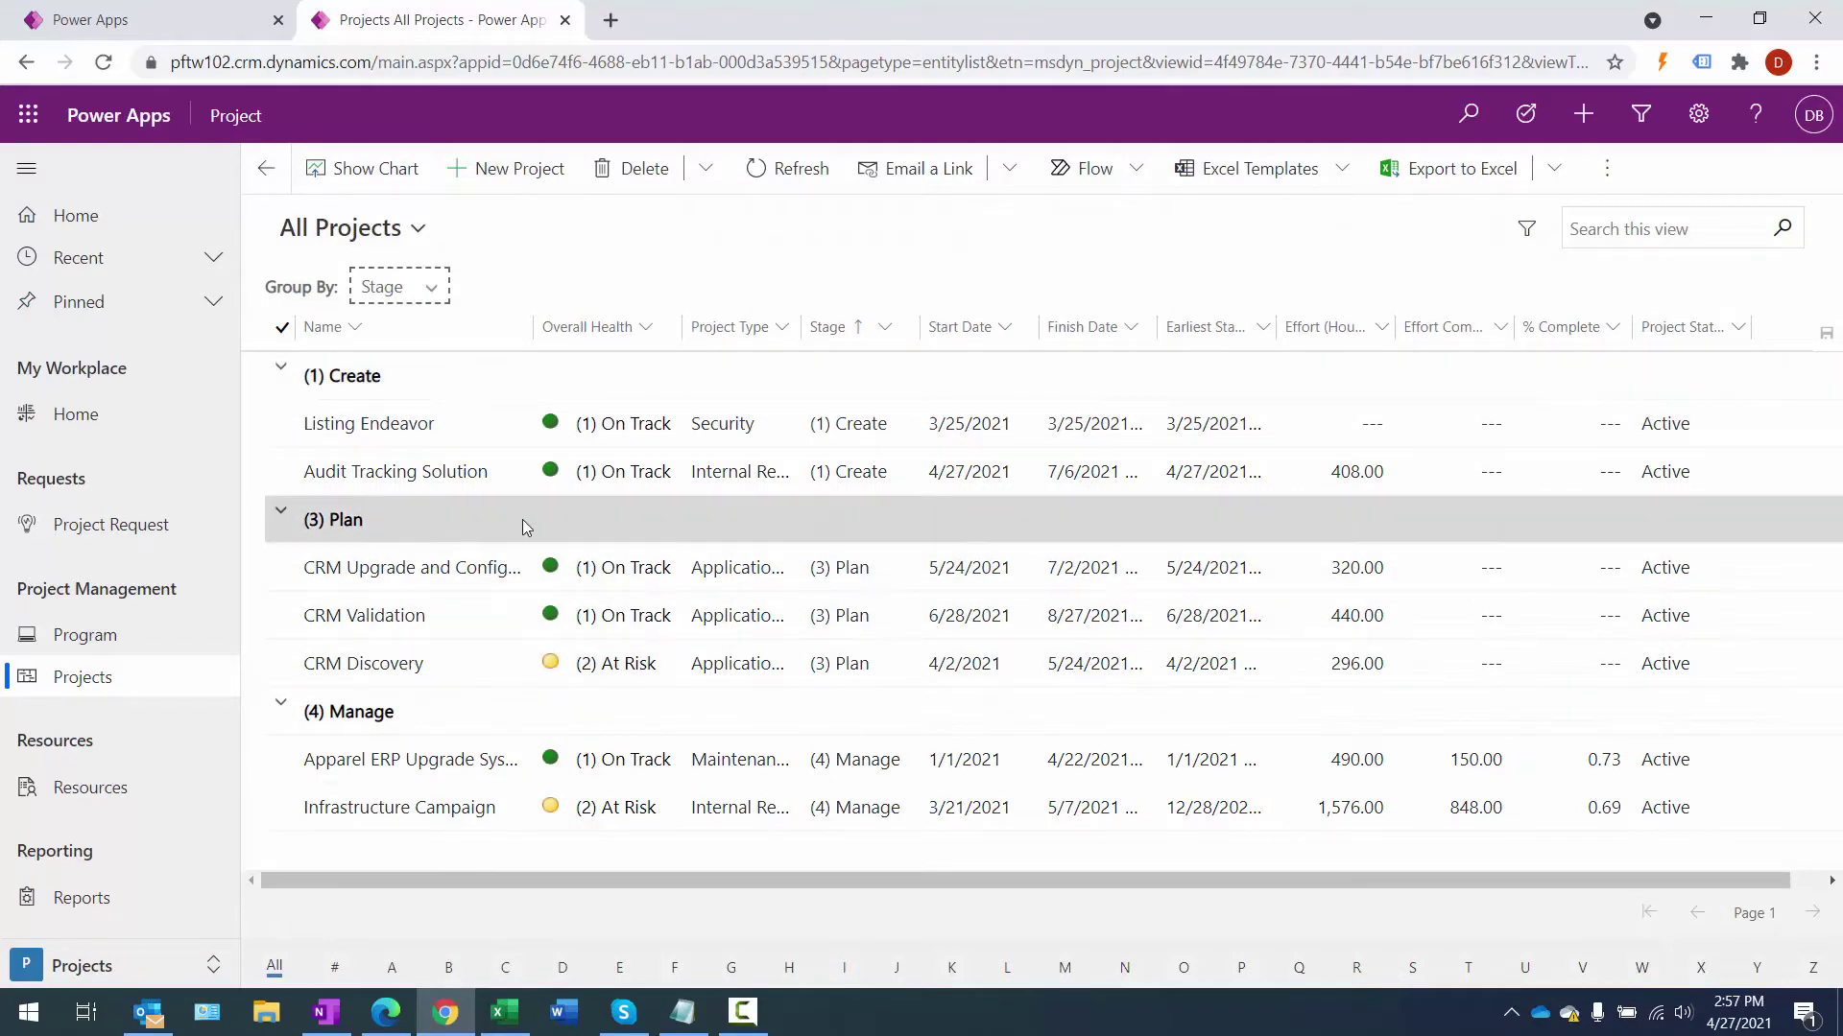
left_click(416, 230)
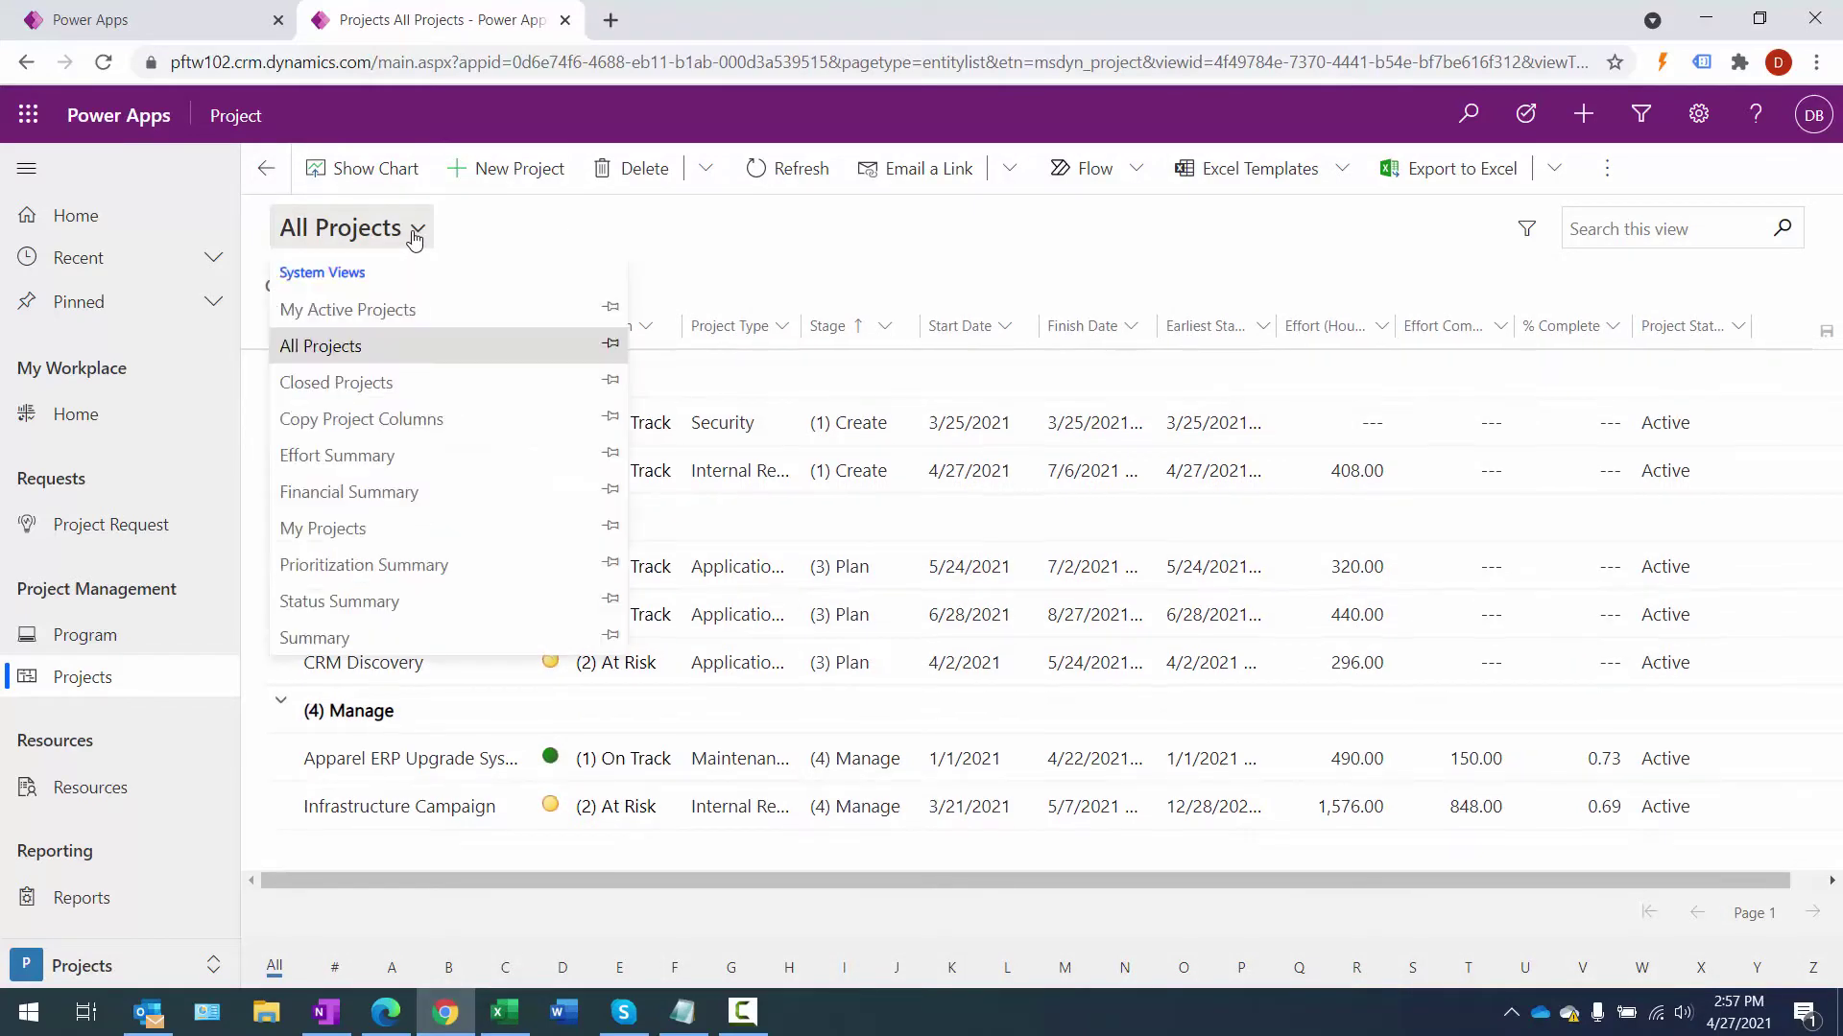
left_click(416, 233)
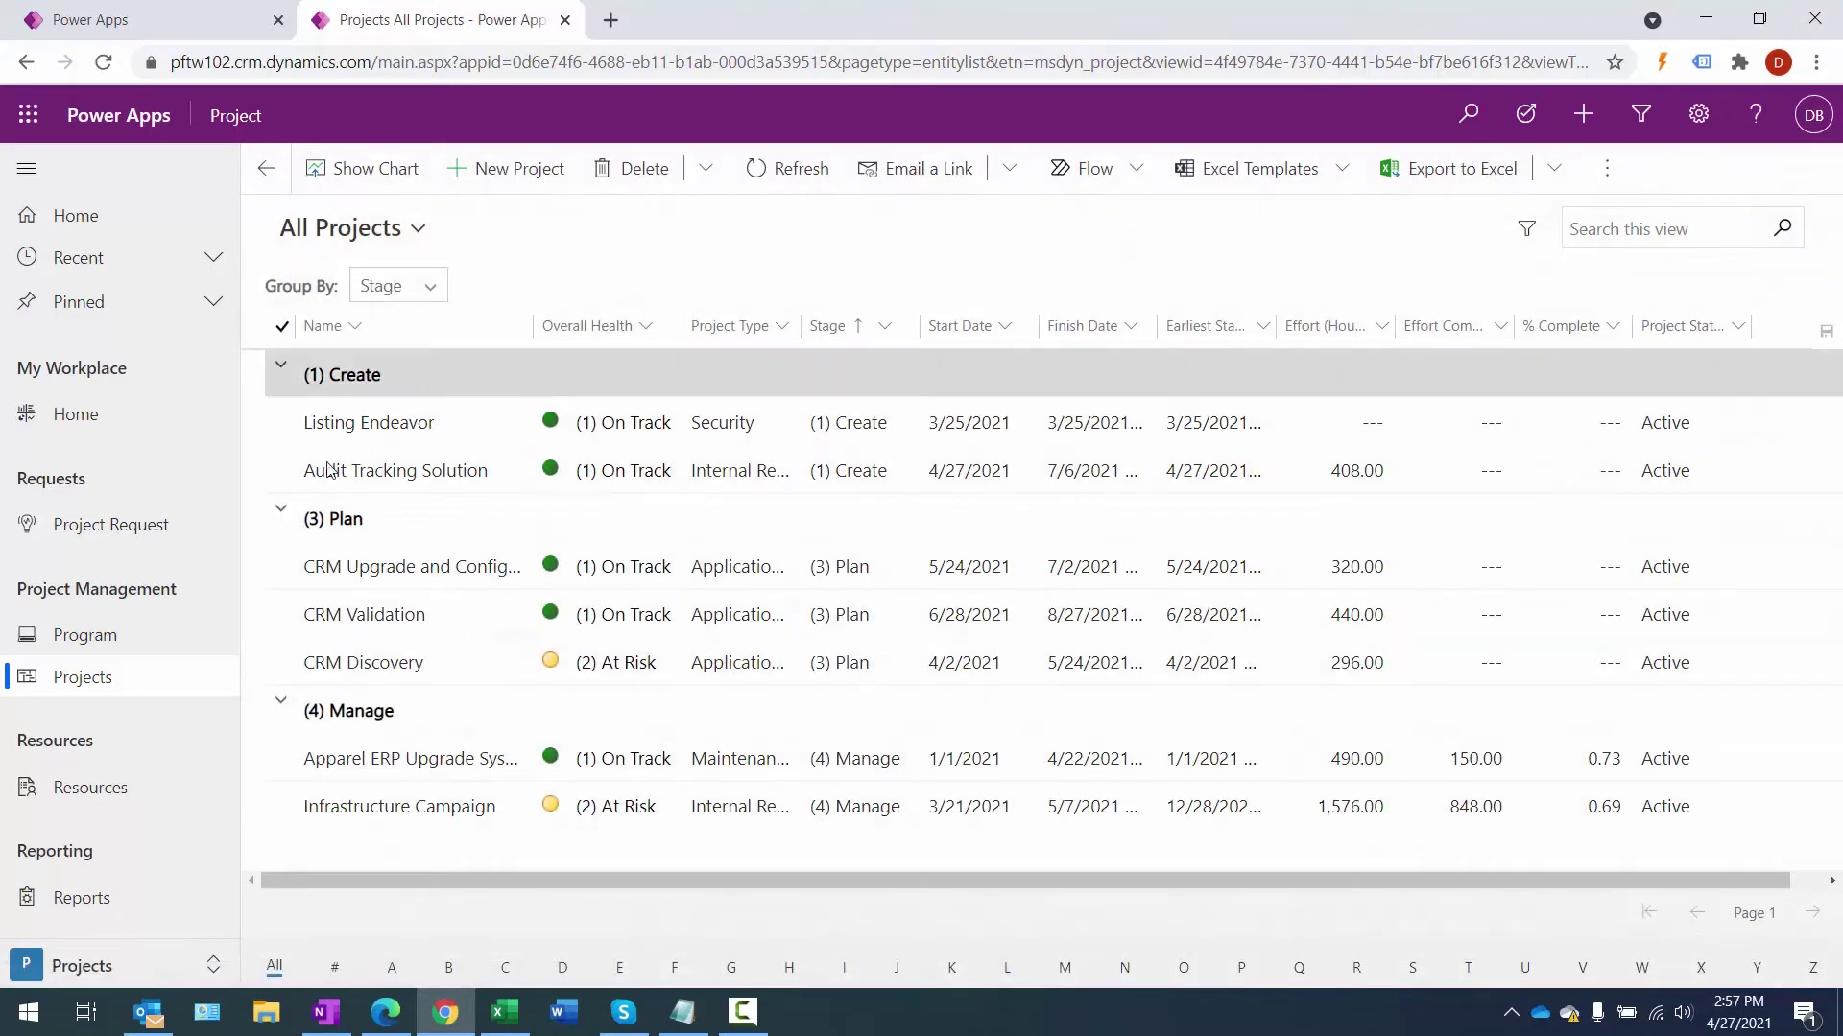
- Set the Employee Healthcare Database project request's state to (3) Approved, then save and close the record
left_click(154, 544)
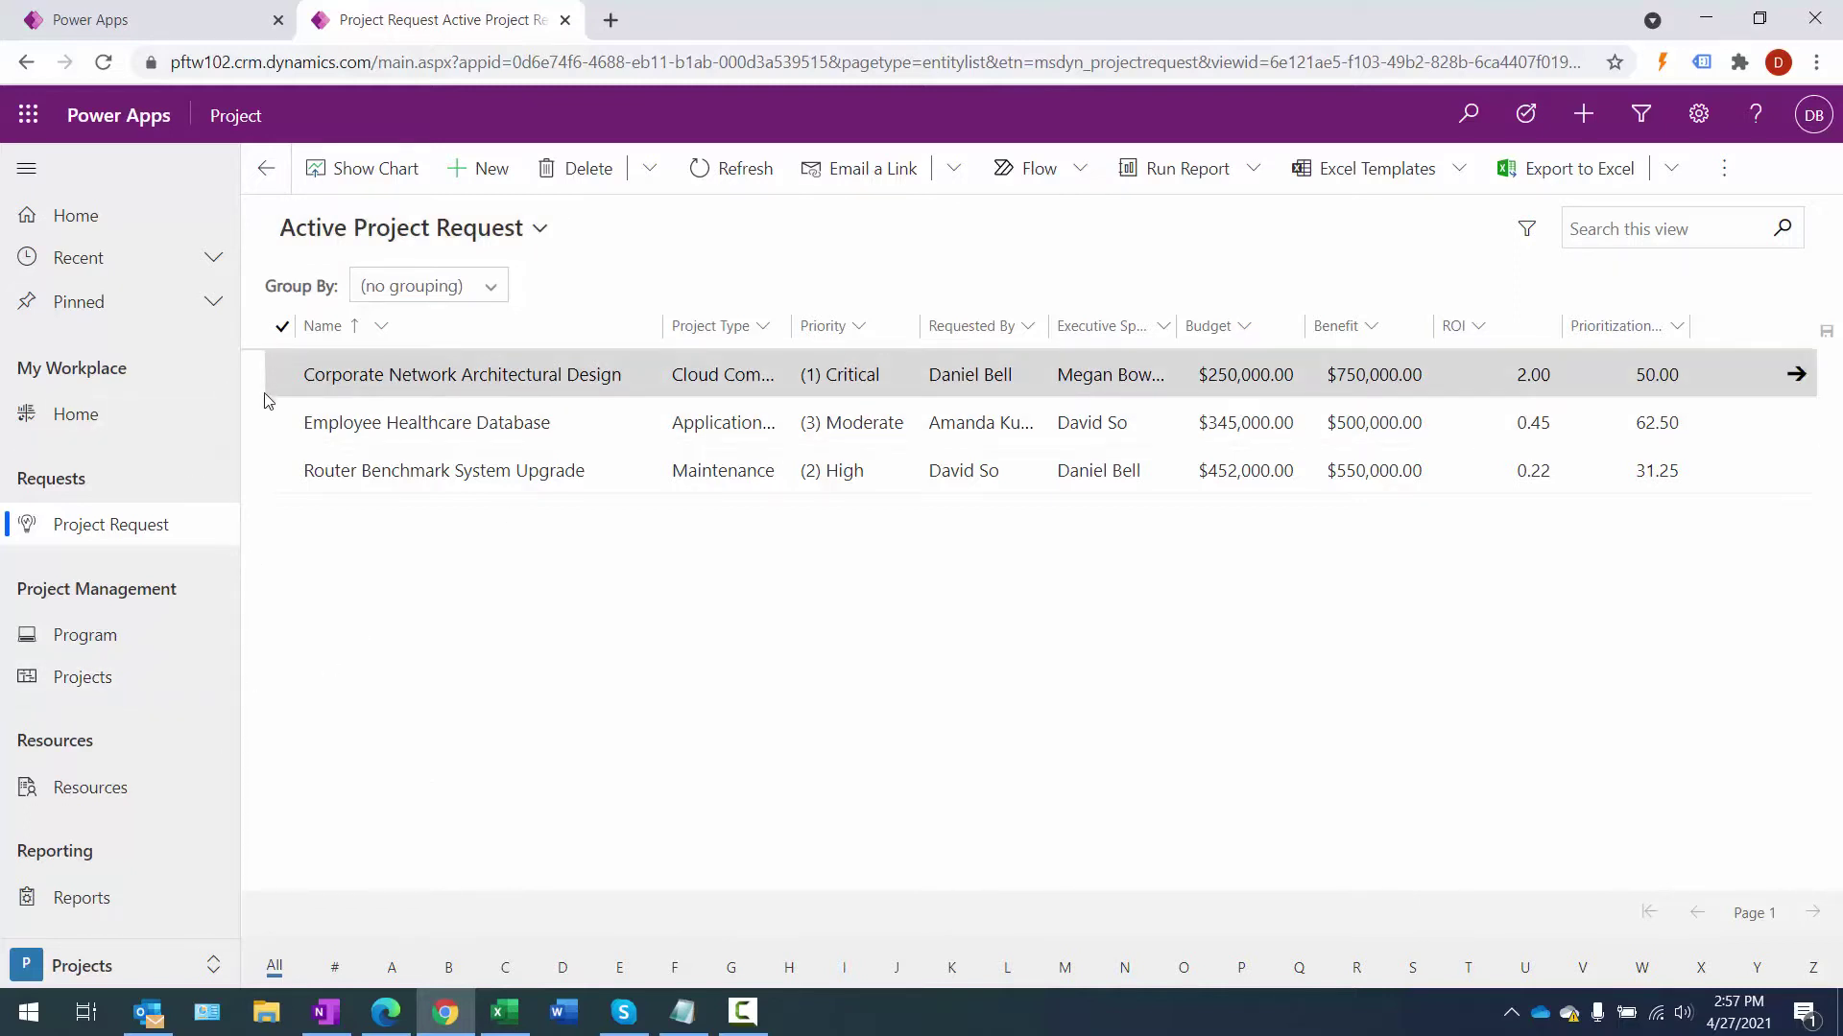
left_click(284, 428)
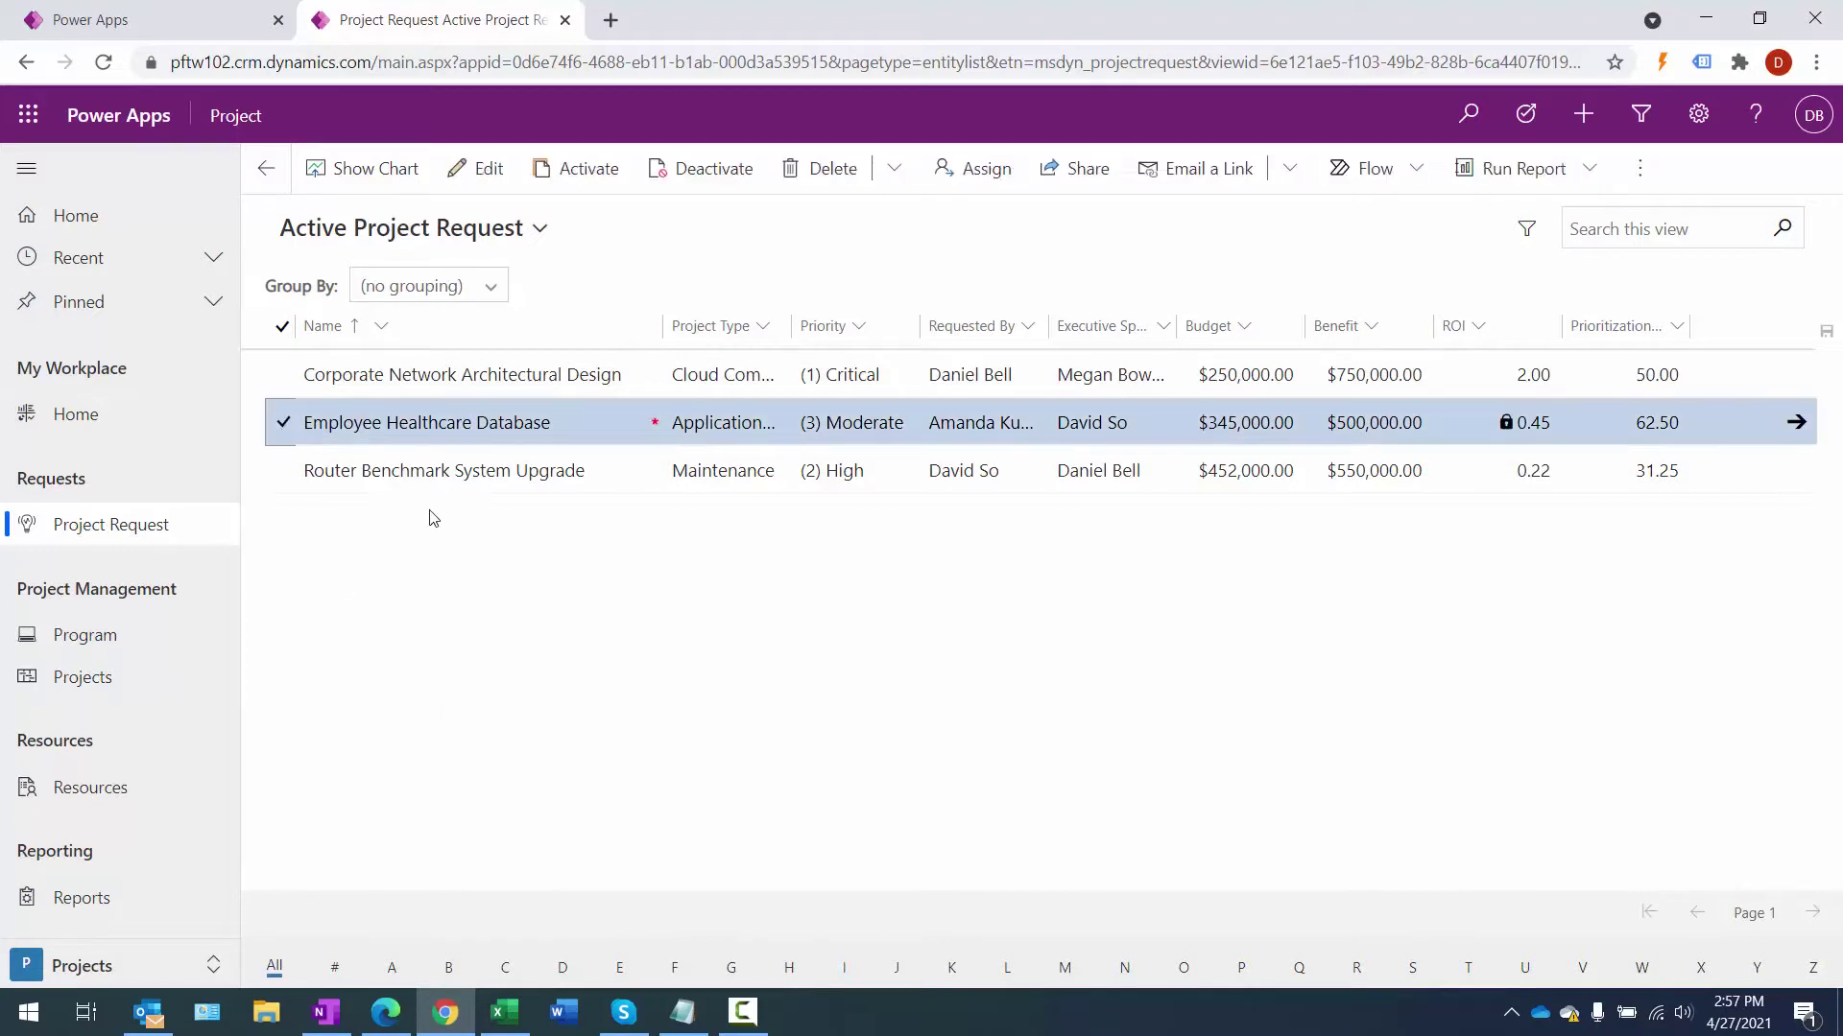
left_click(498, 170)
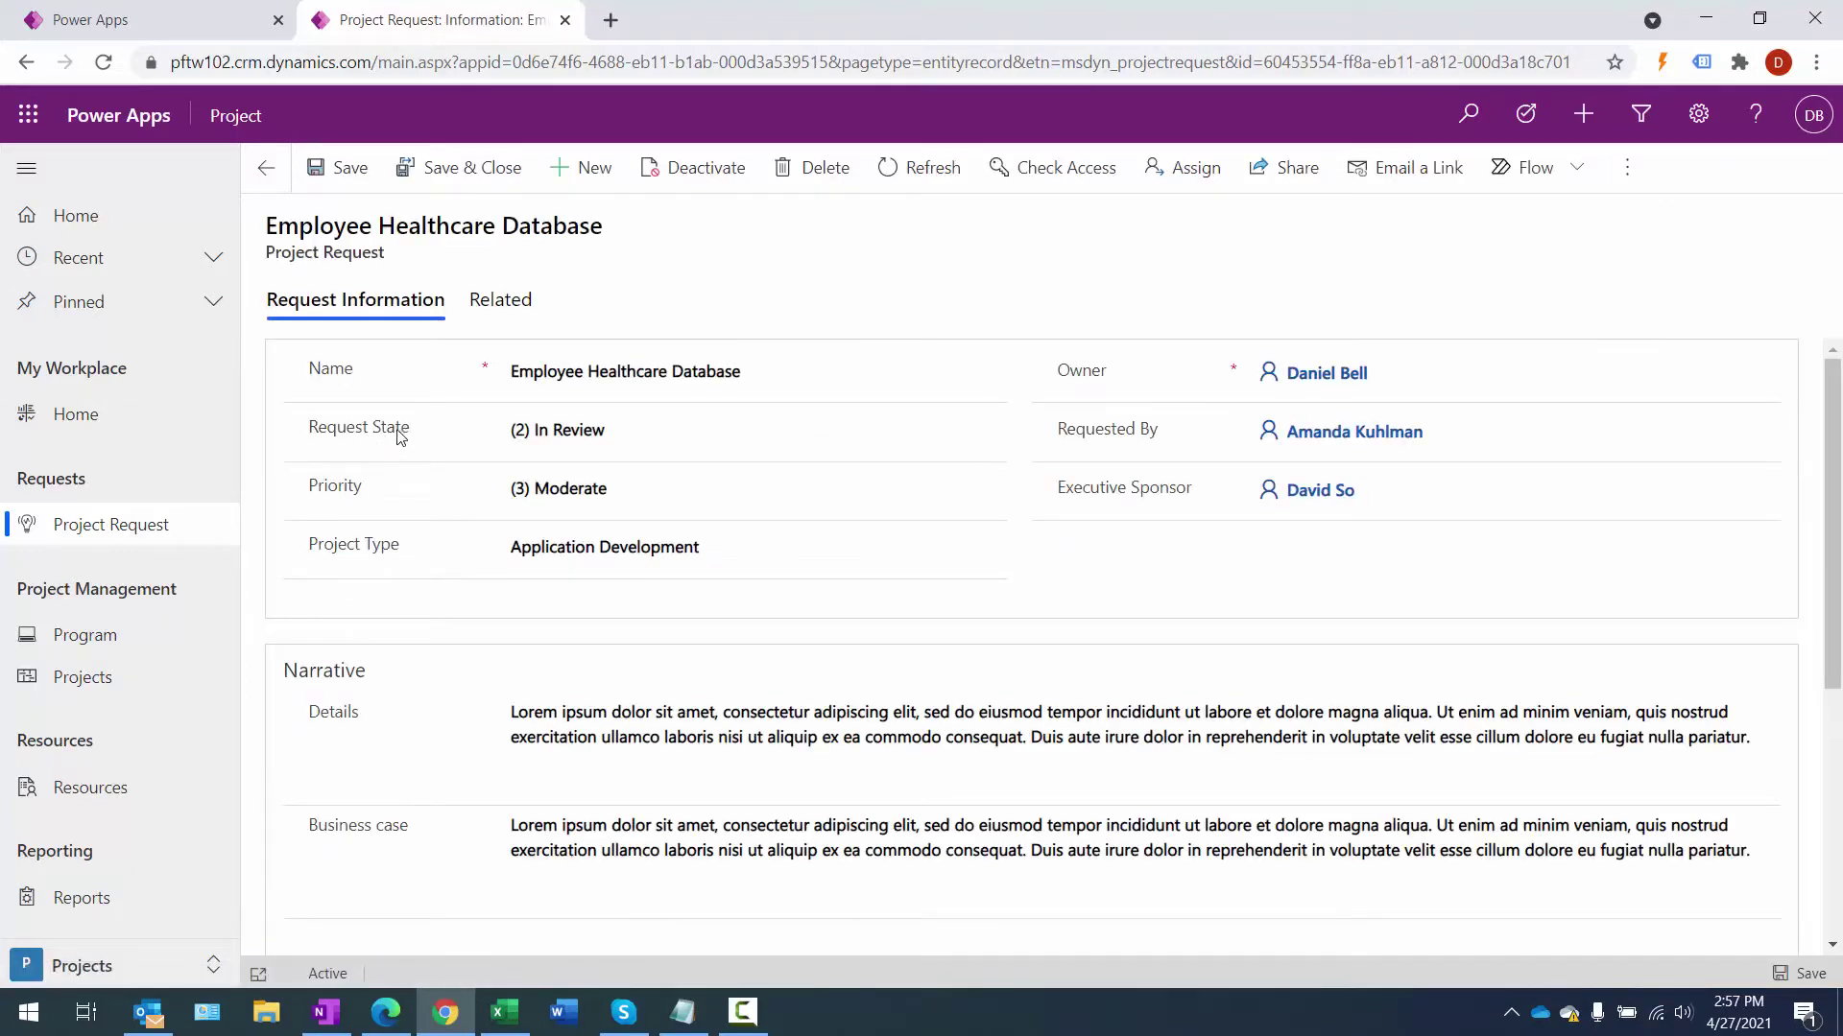
left_click_drag(410, 438, 307, 429)
left_click(605, 438)
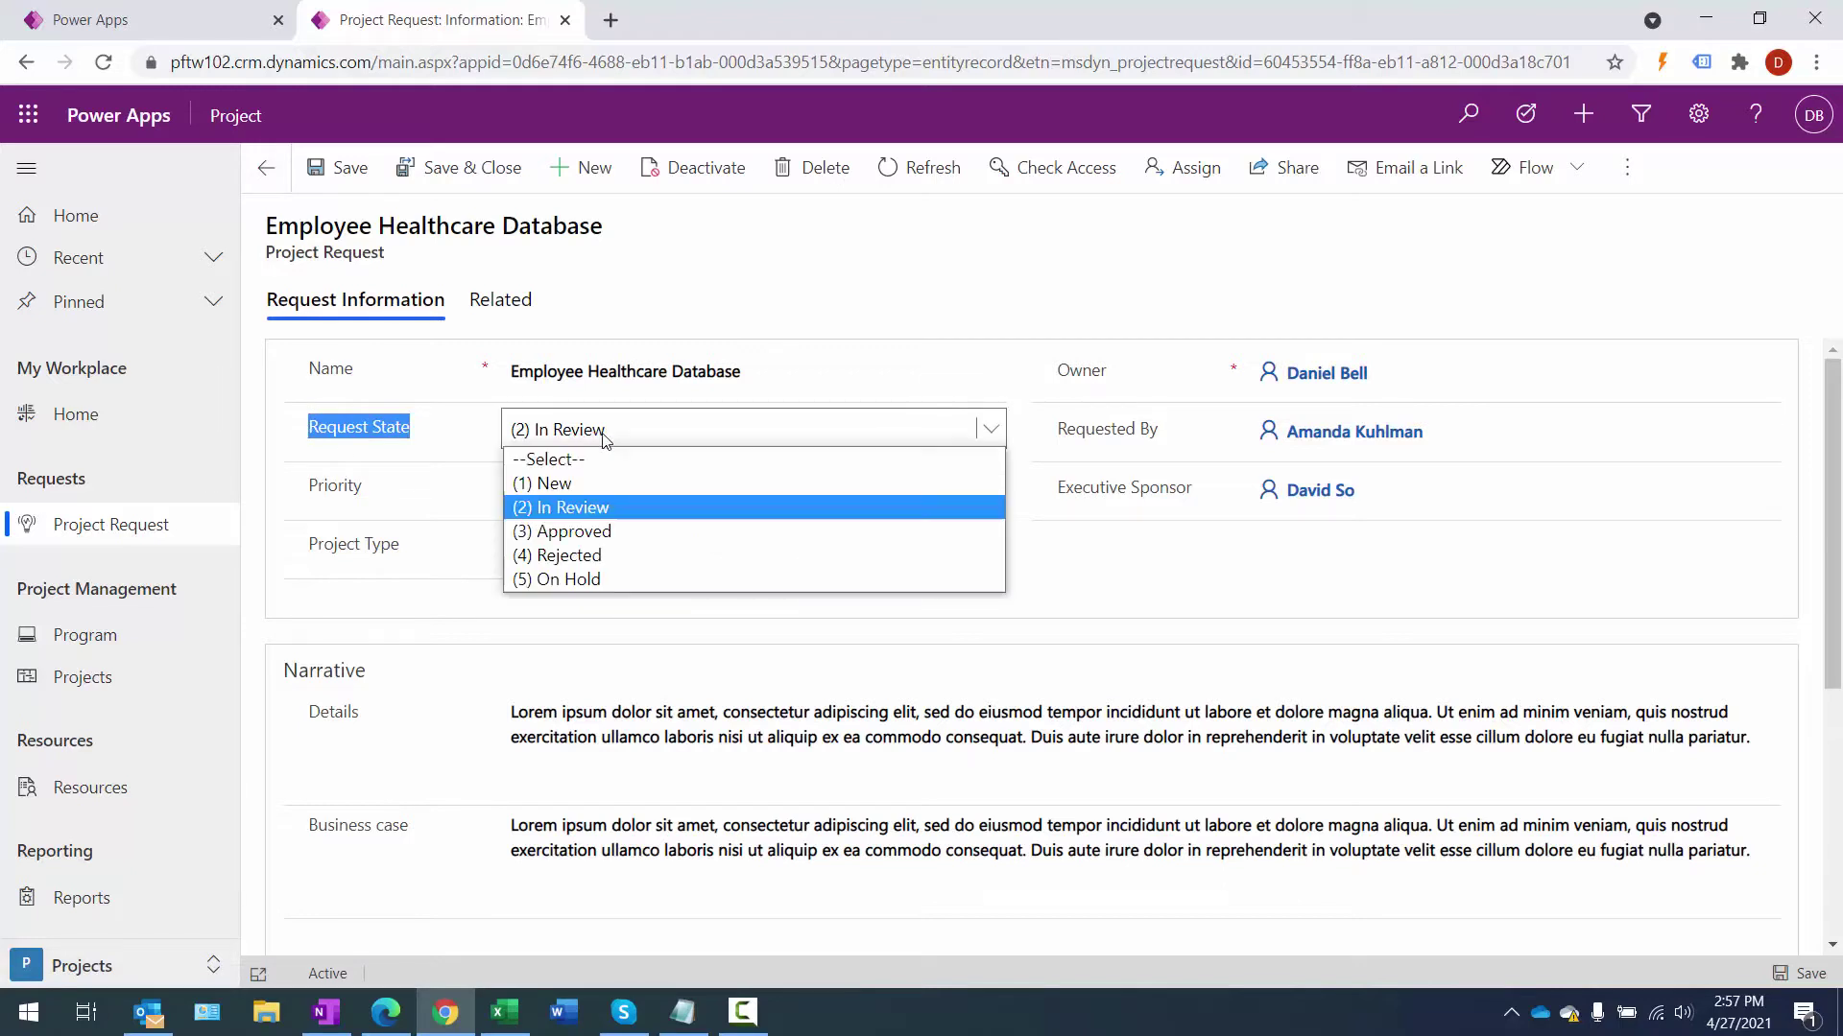
left_click(597, 533)
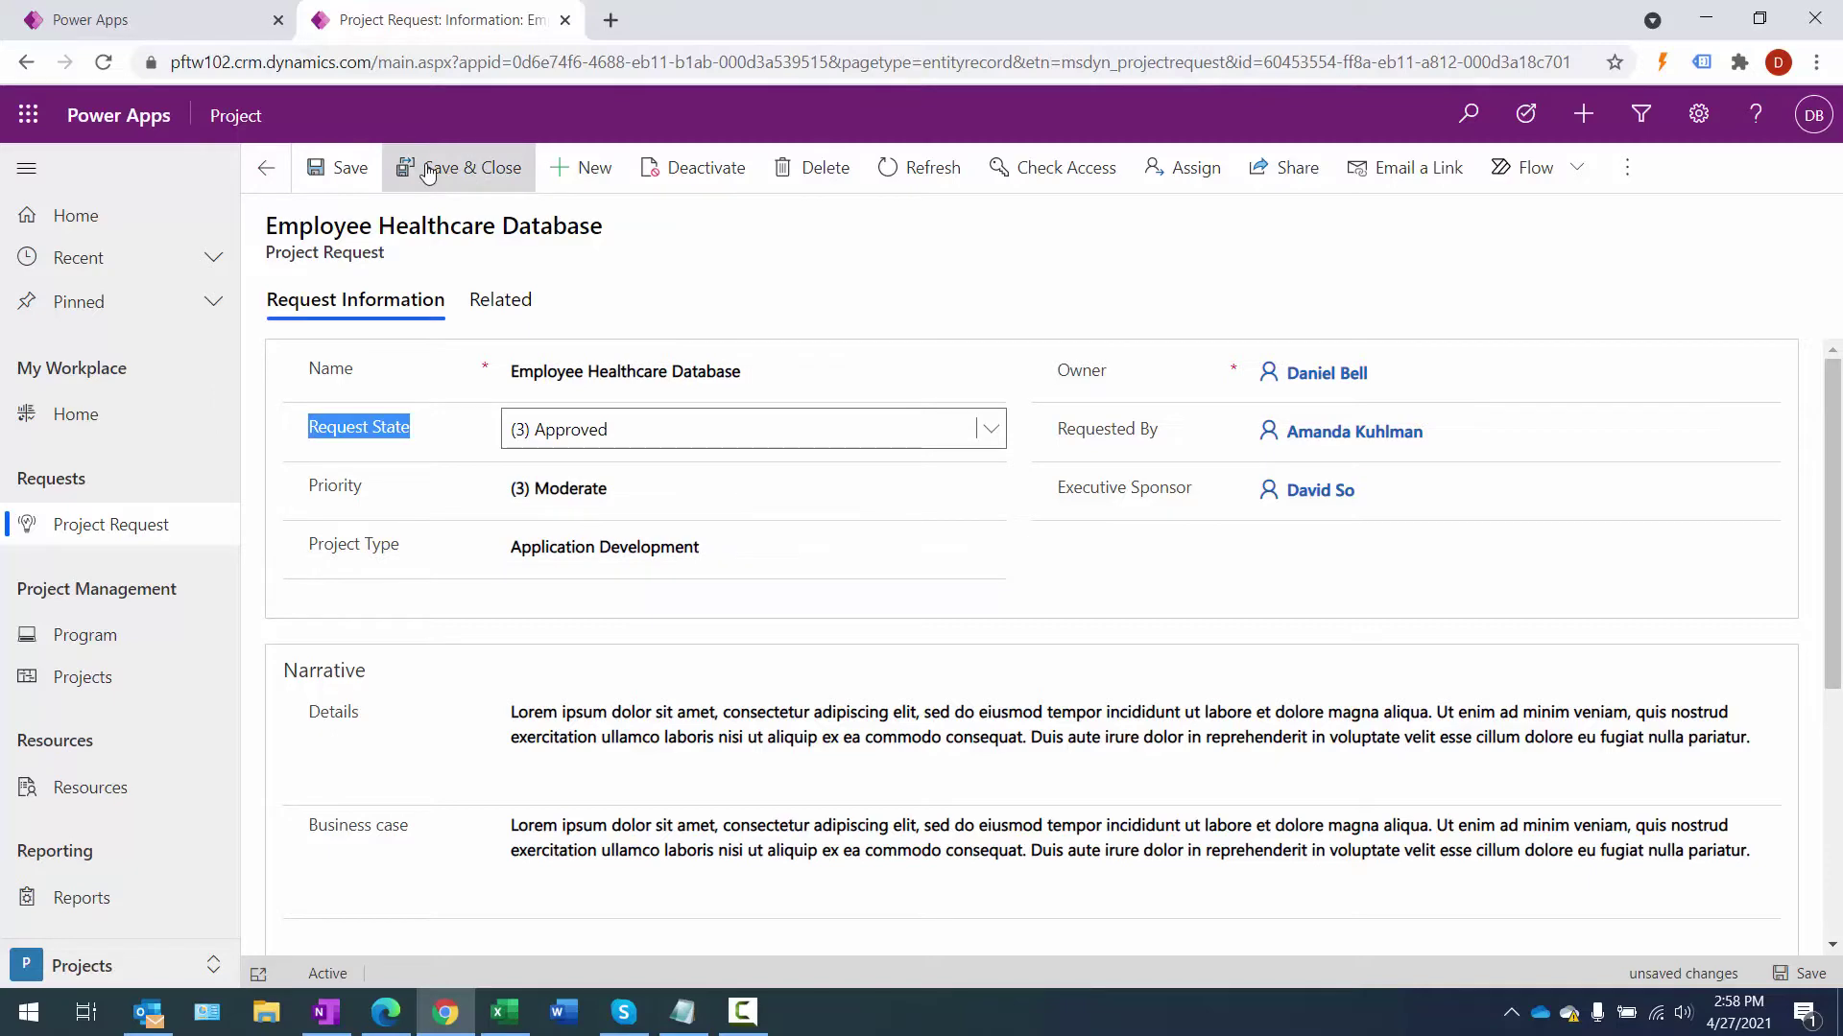
left_click(461, 168)
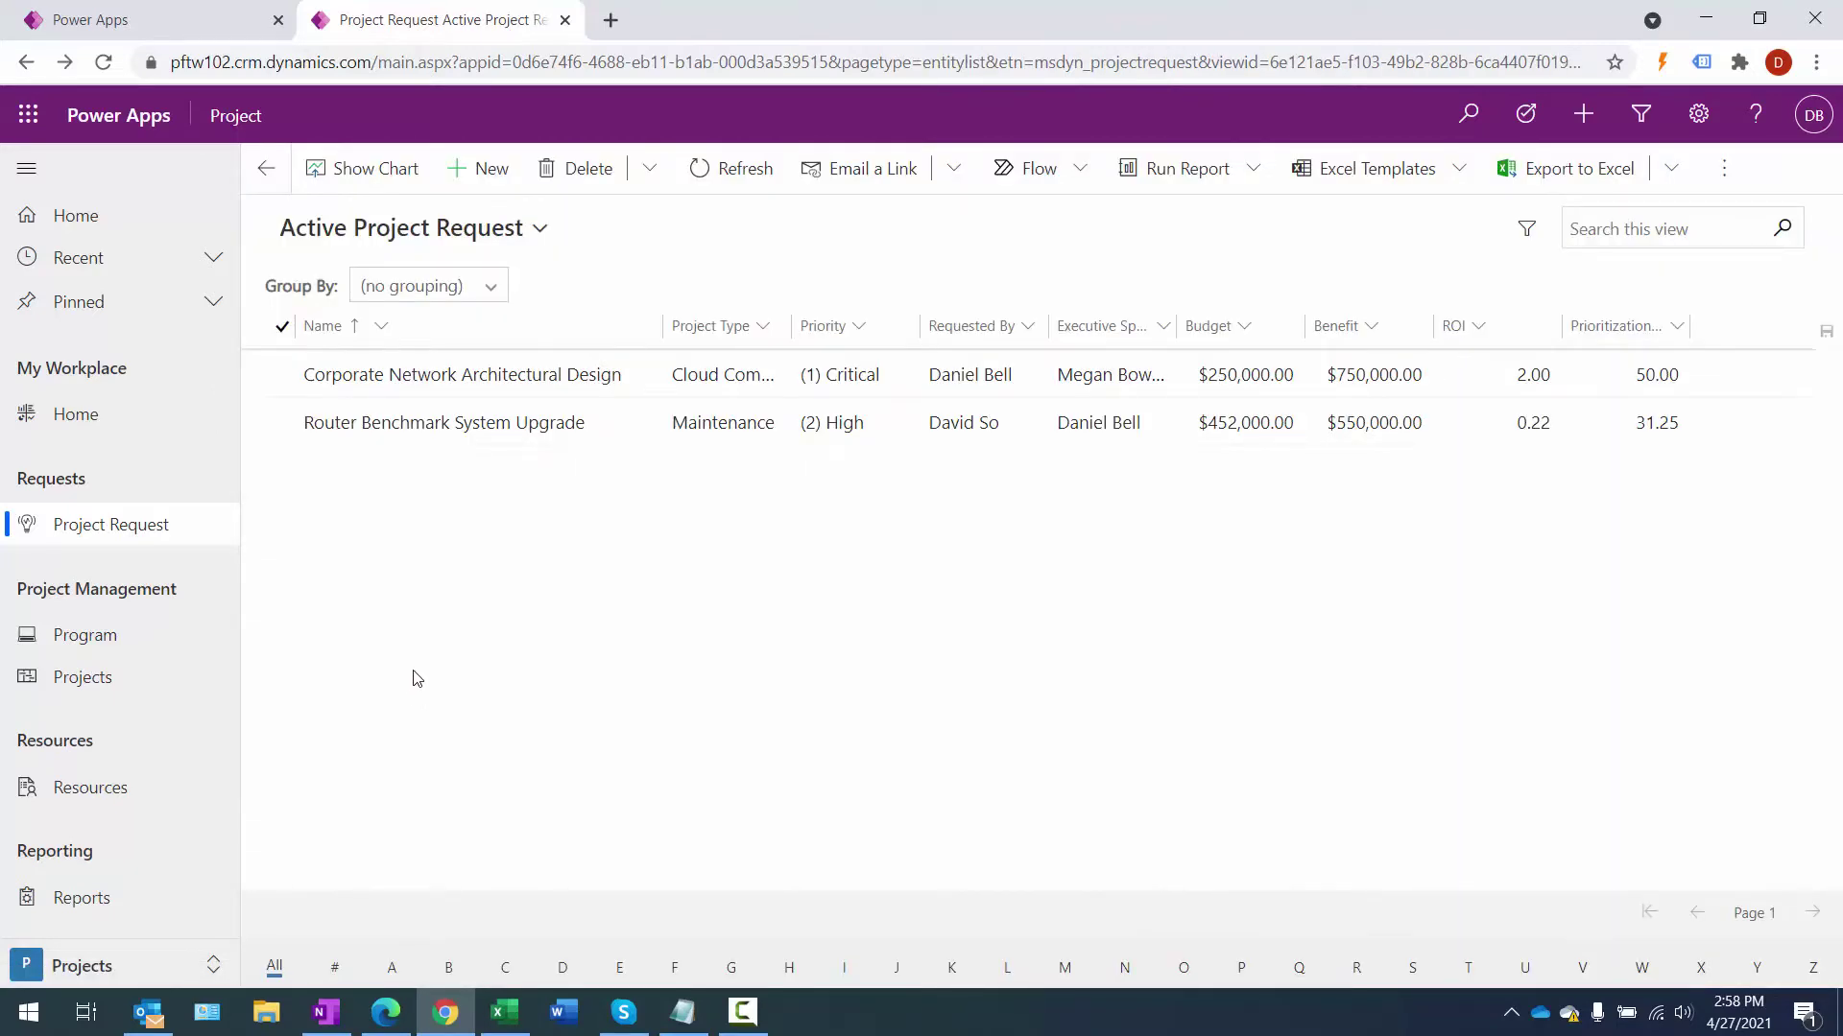
- Open the Employee Healthcare Database project record and review its summary, business case and financials
left_click(82, 679)
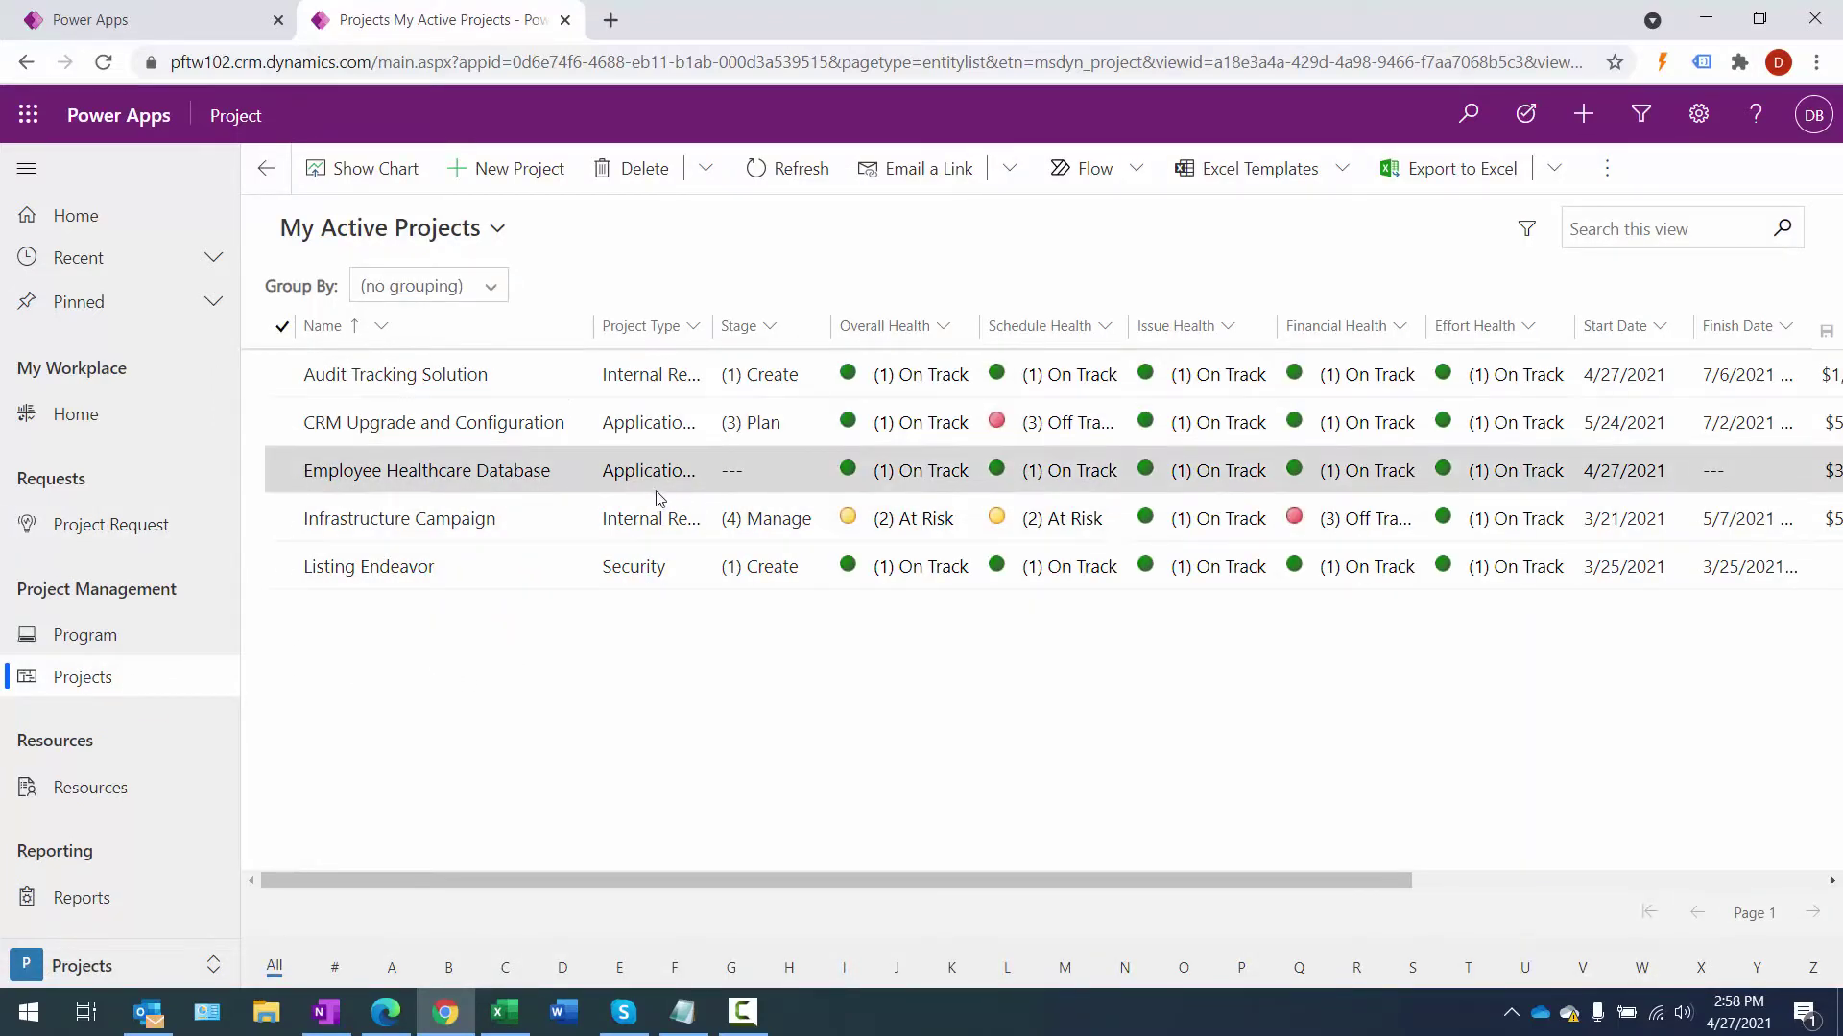
left_click(287, 474)
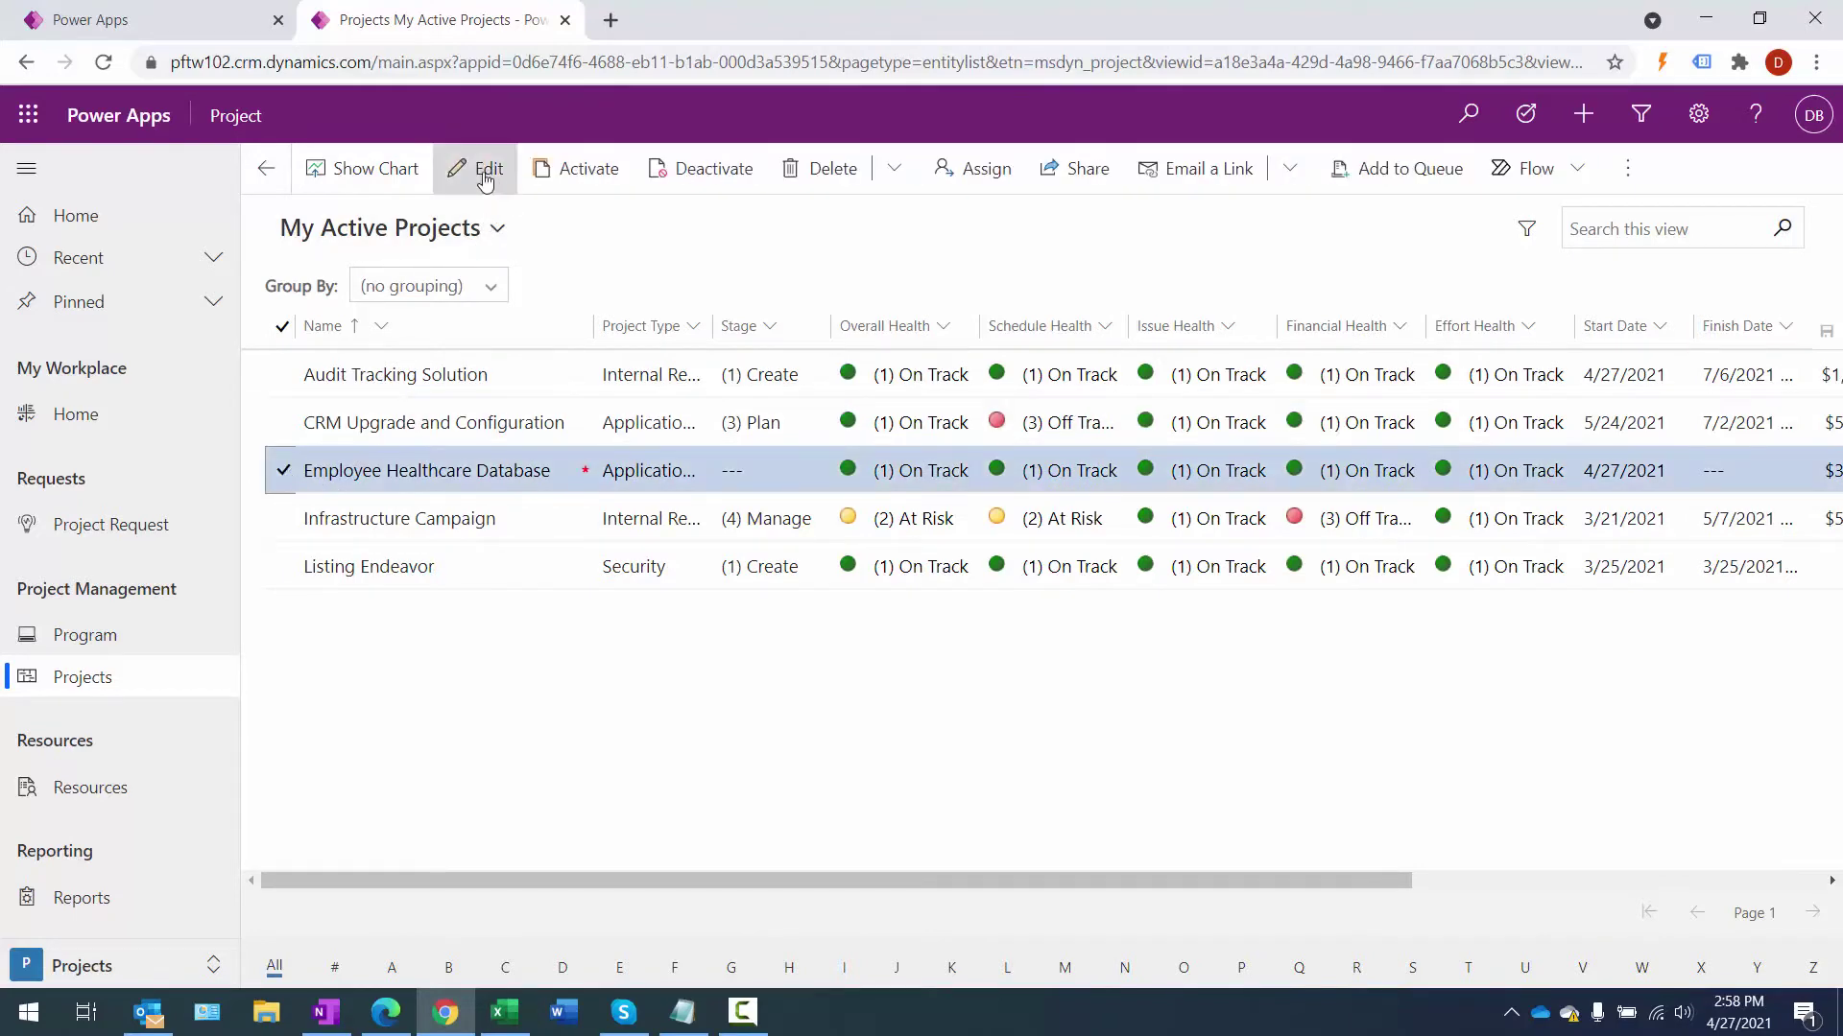
left_click(487, 168)
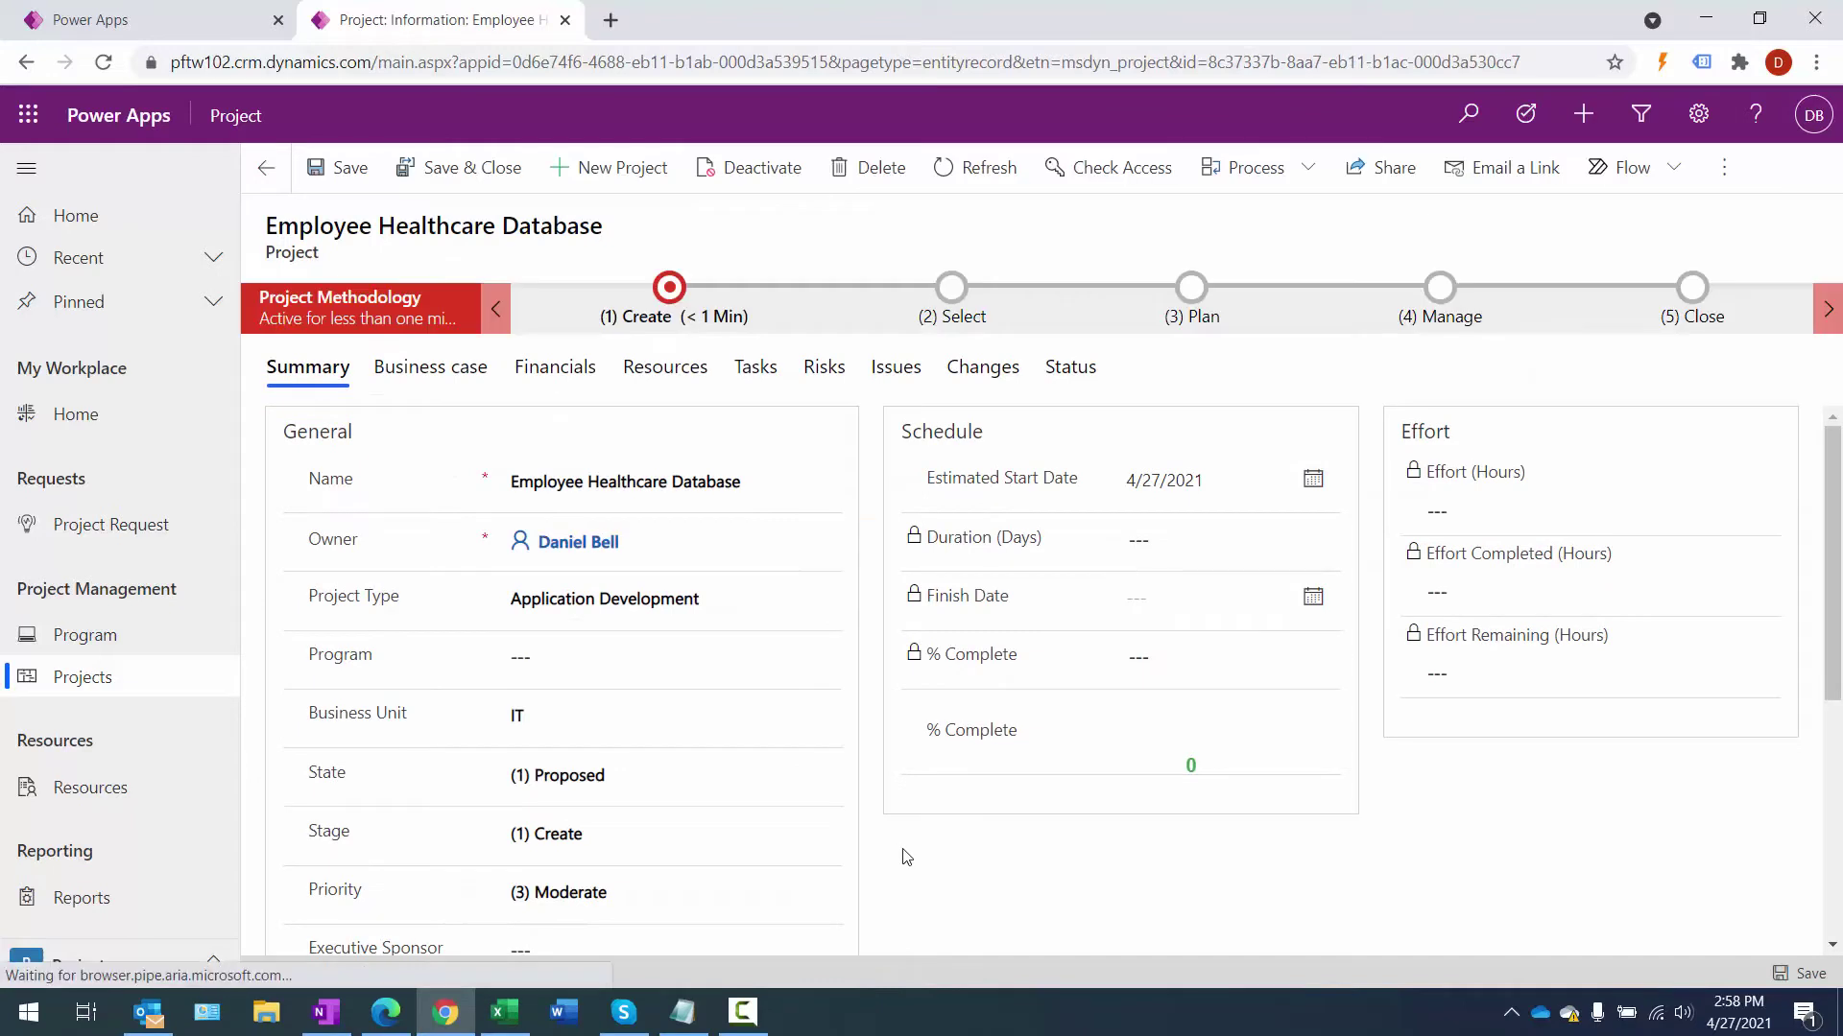
scroll(617, 481, "down", 5)
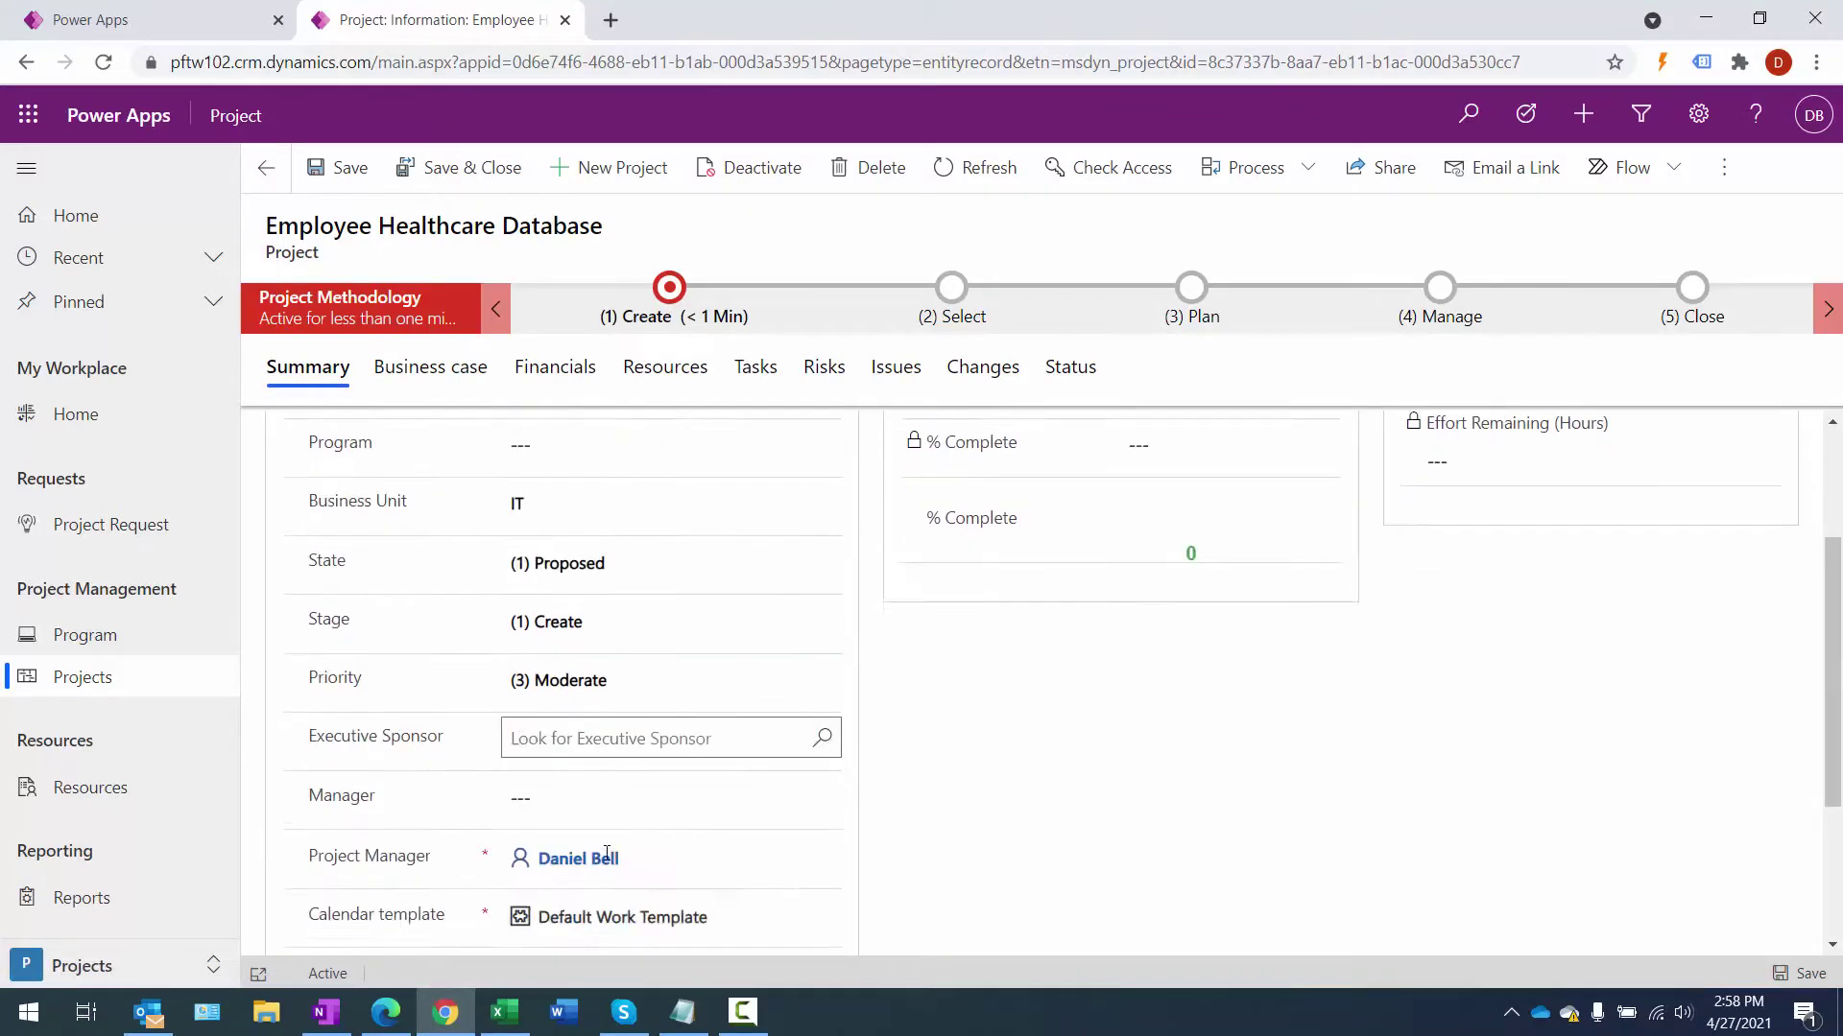
scroll(547, 787, "up", 4)
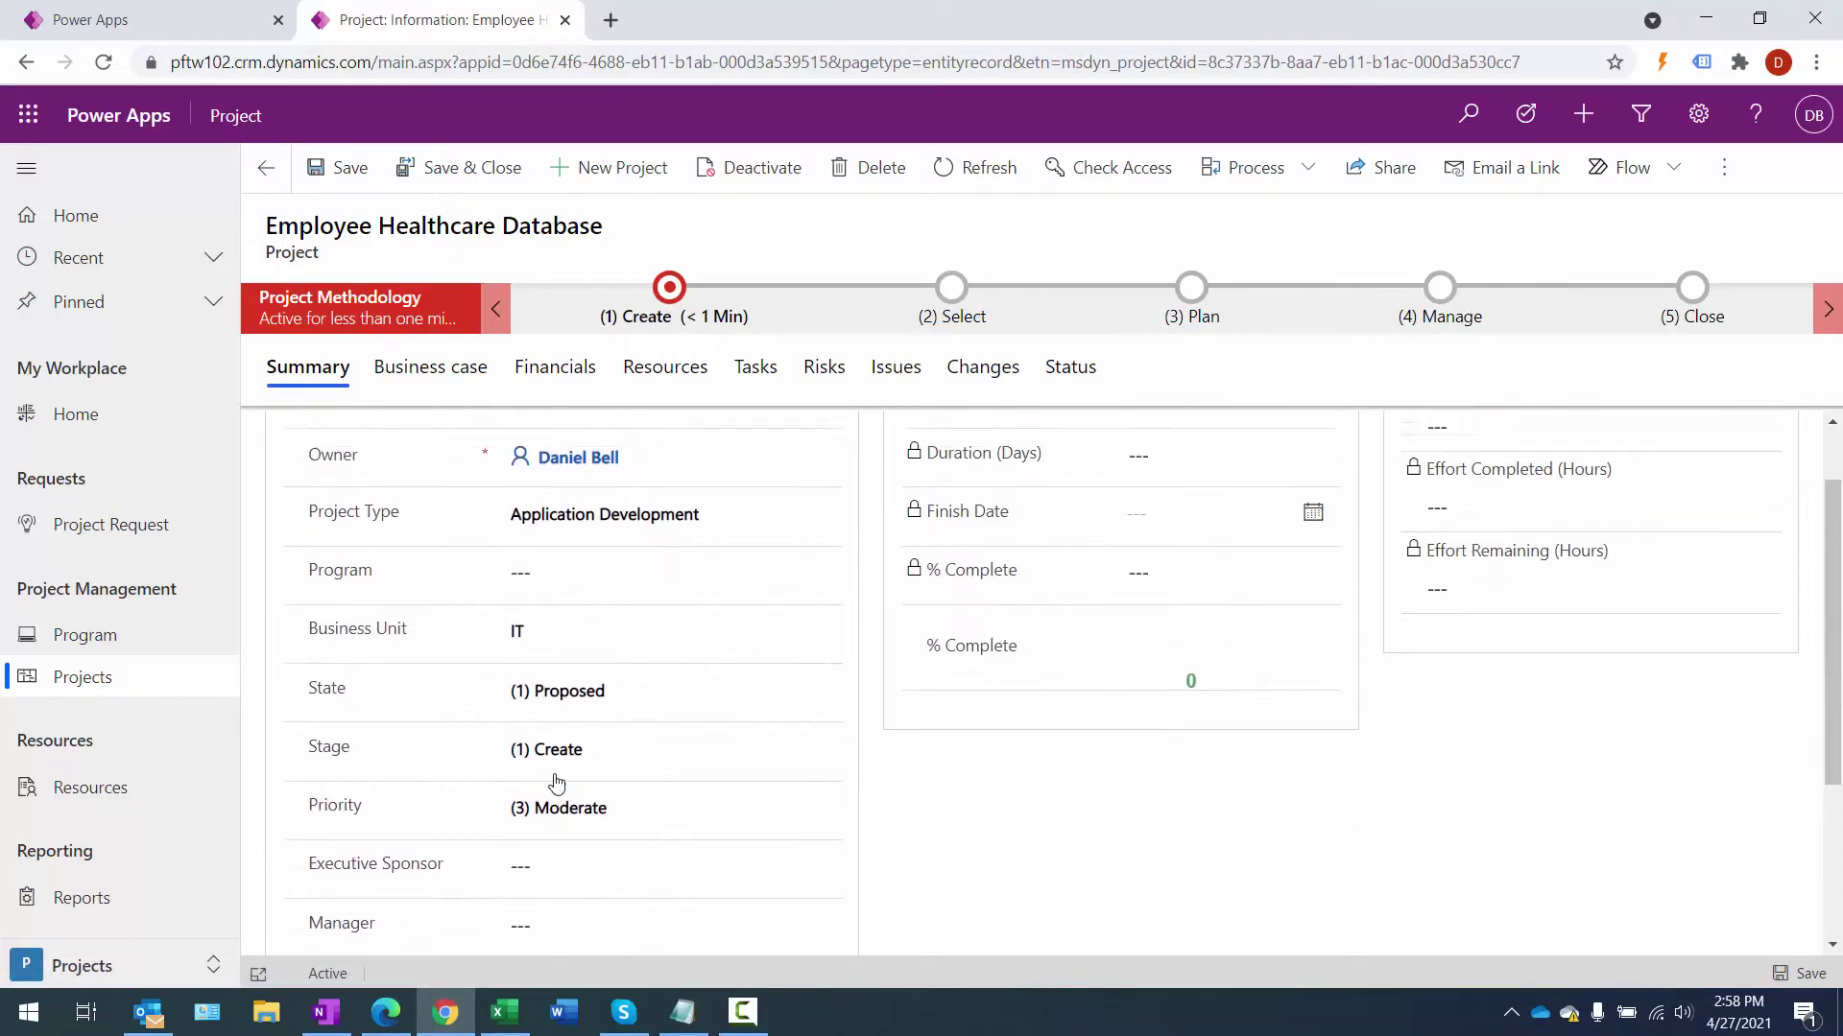
left_click(455, 374)
left_click(556, 370)
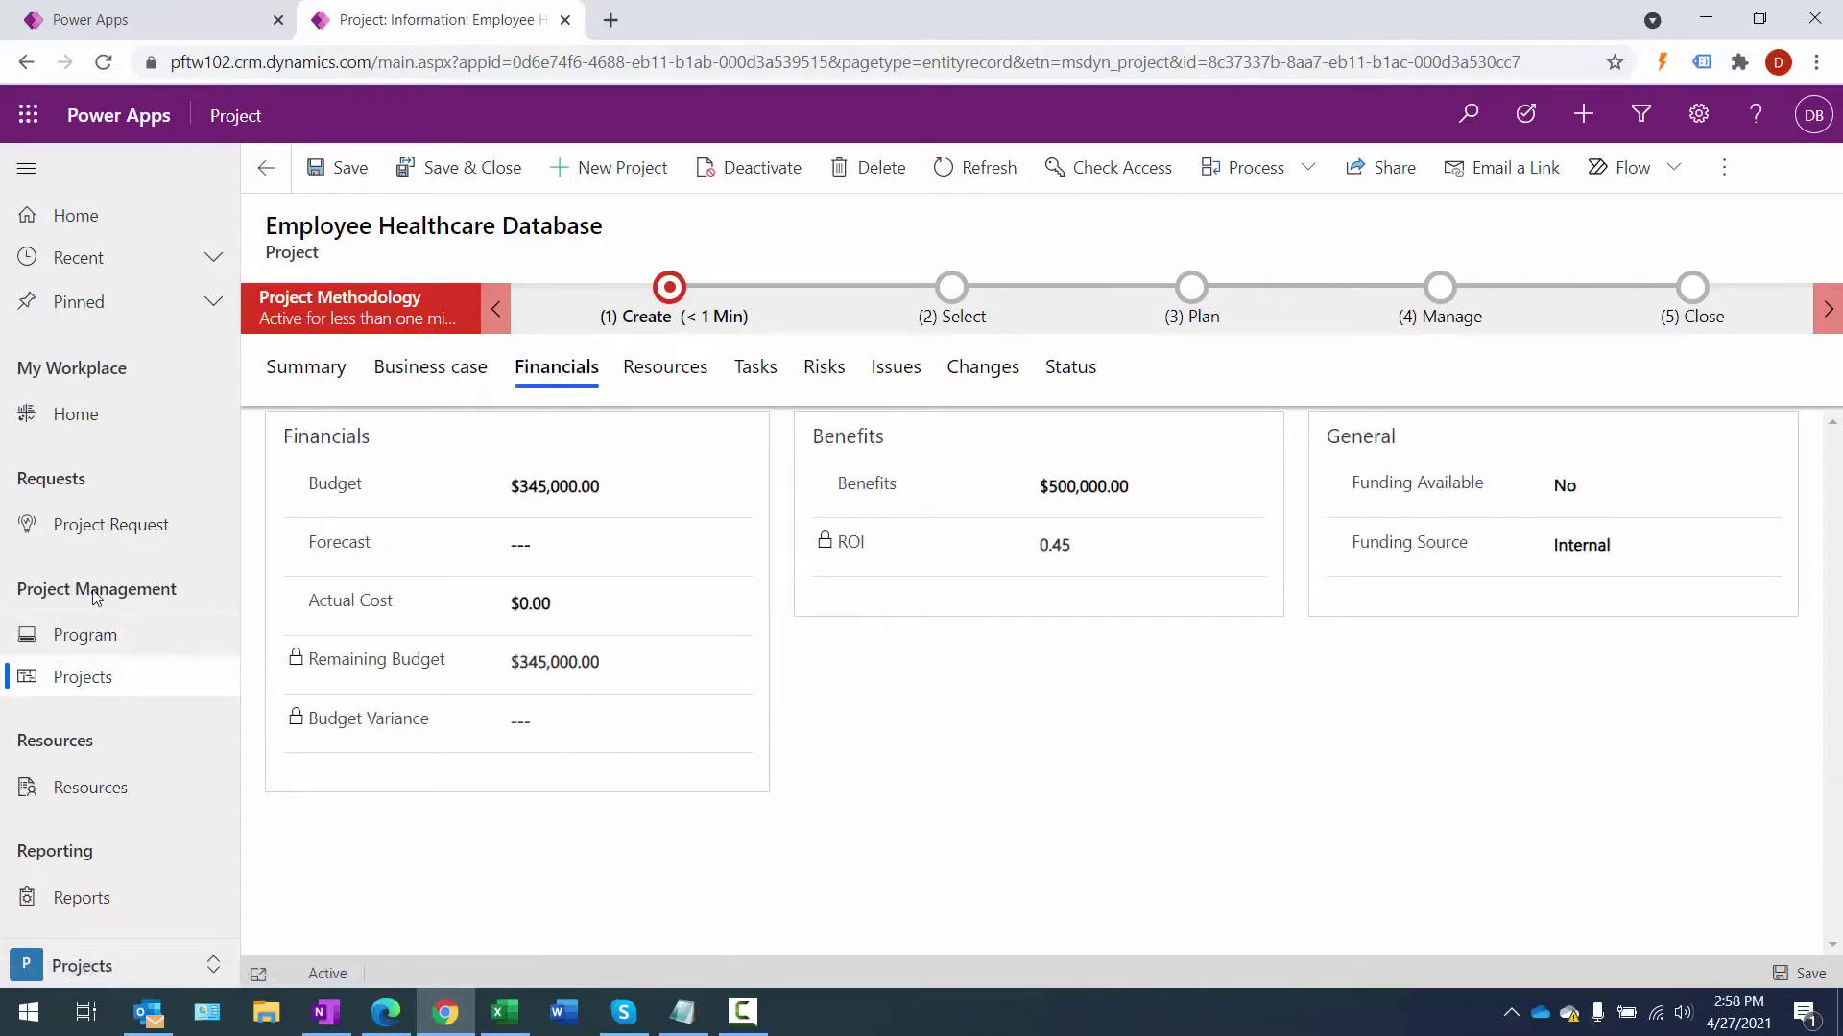
- Return to the project requests and list them in the All Project Requests view to check their states
left_click(99, 528)
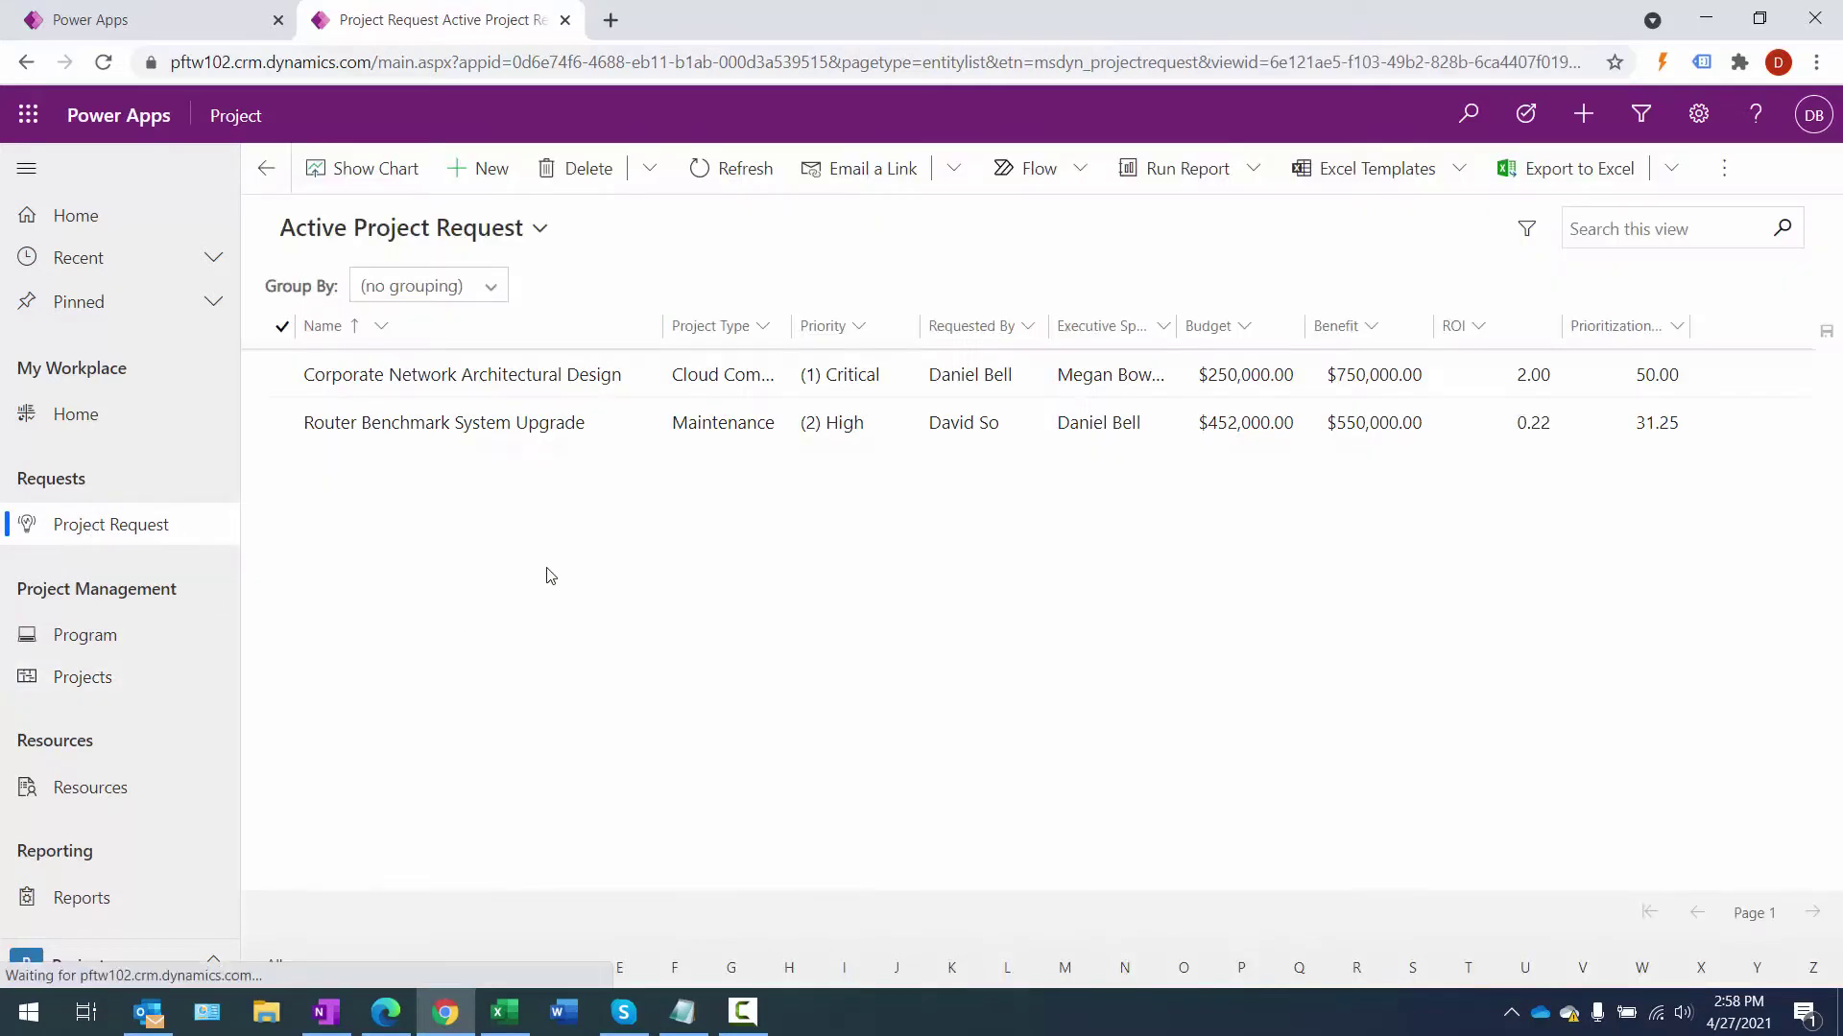
left_click(441, 233)
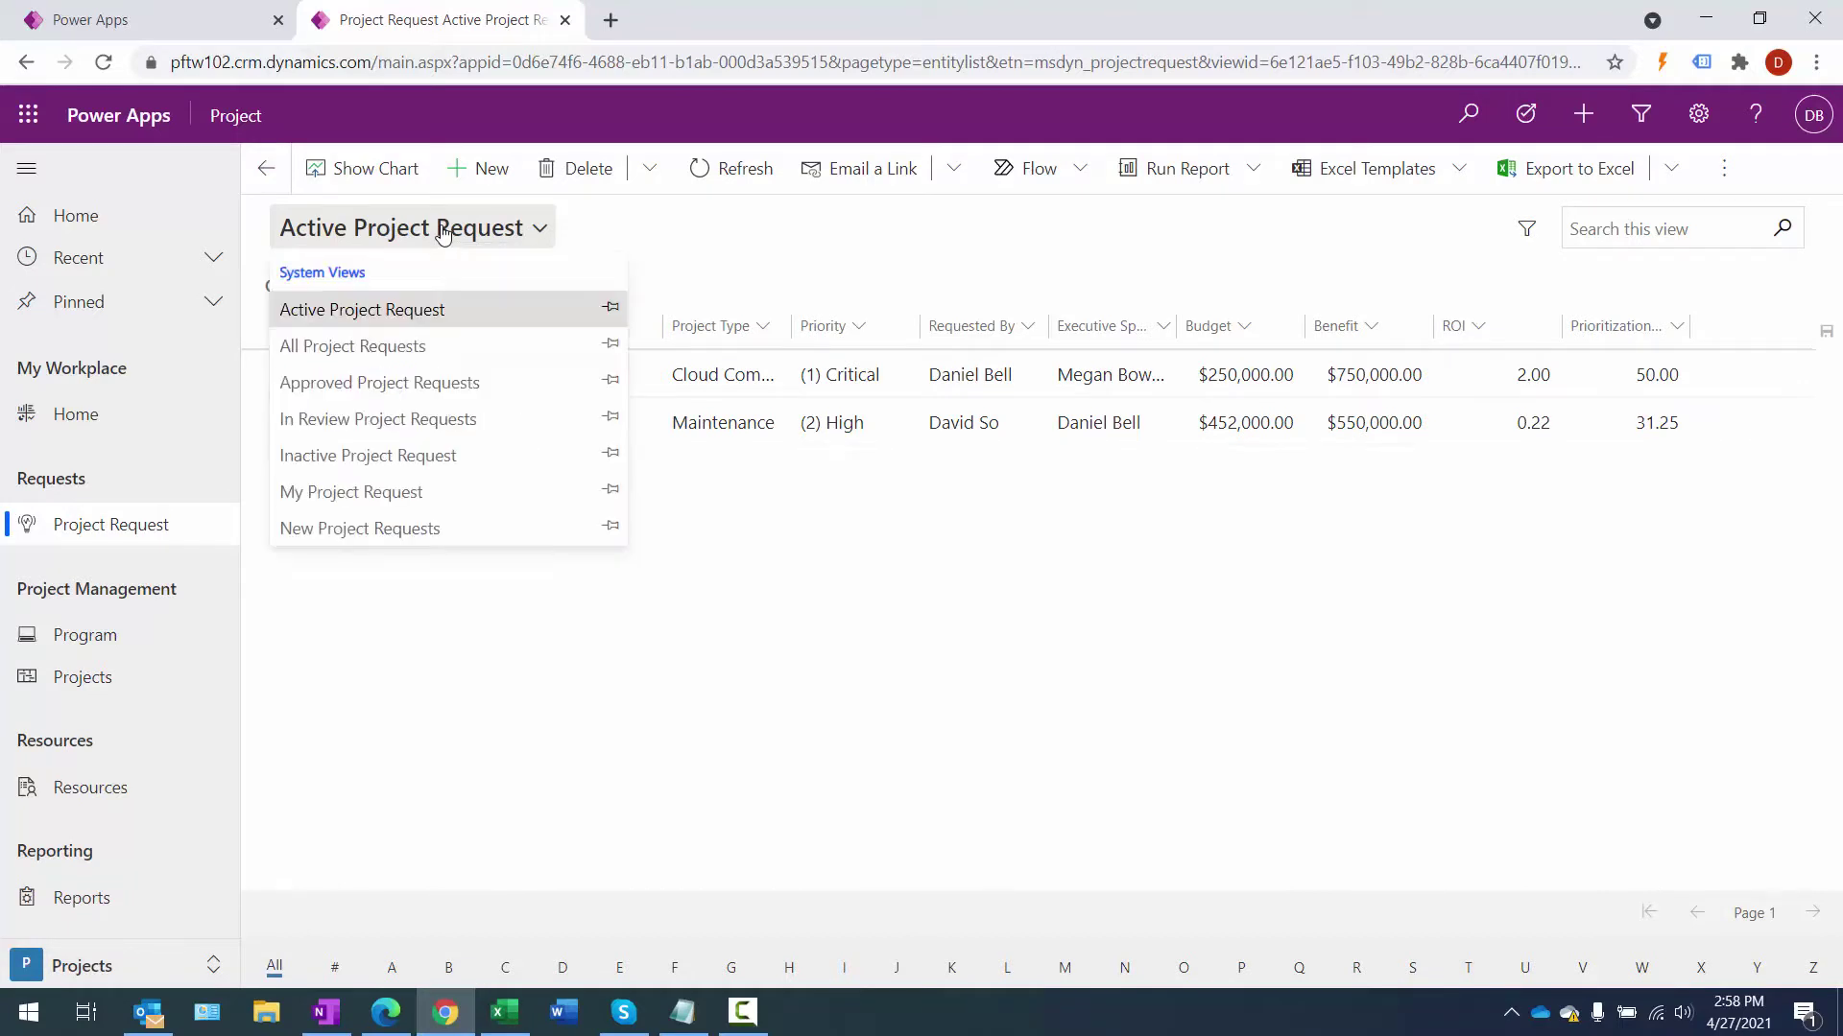
left_click(411, 355)
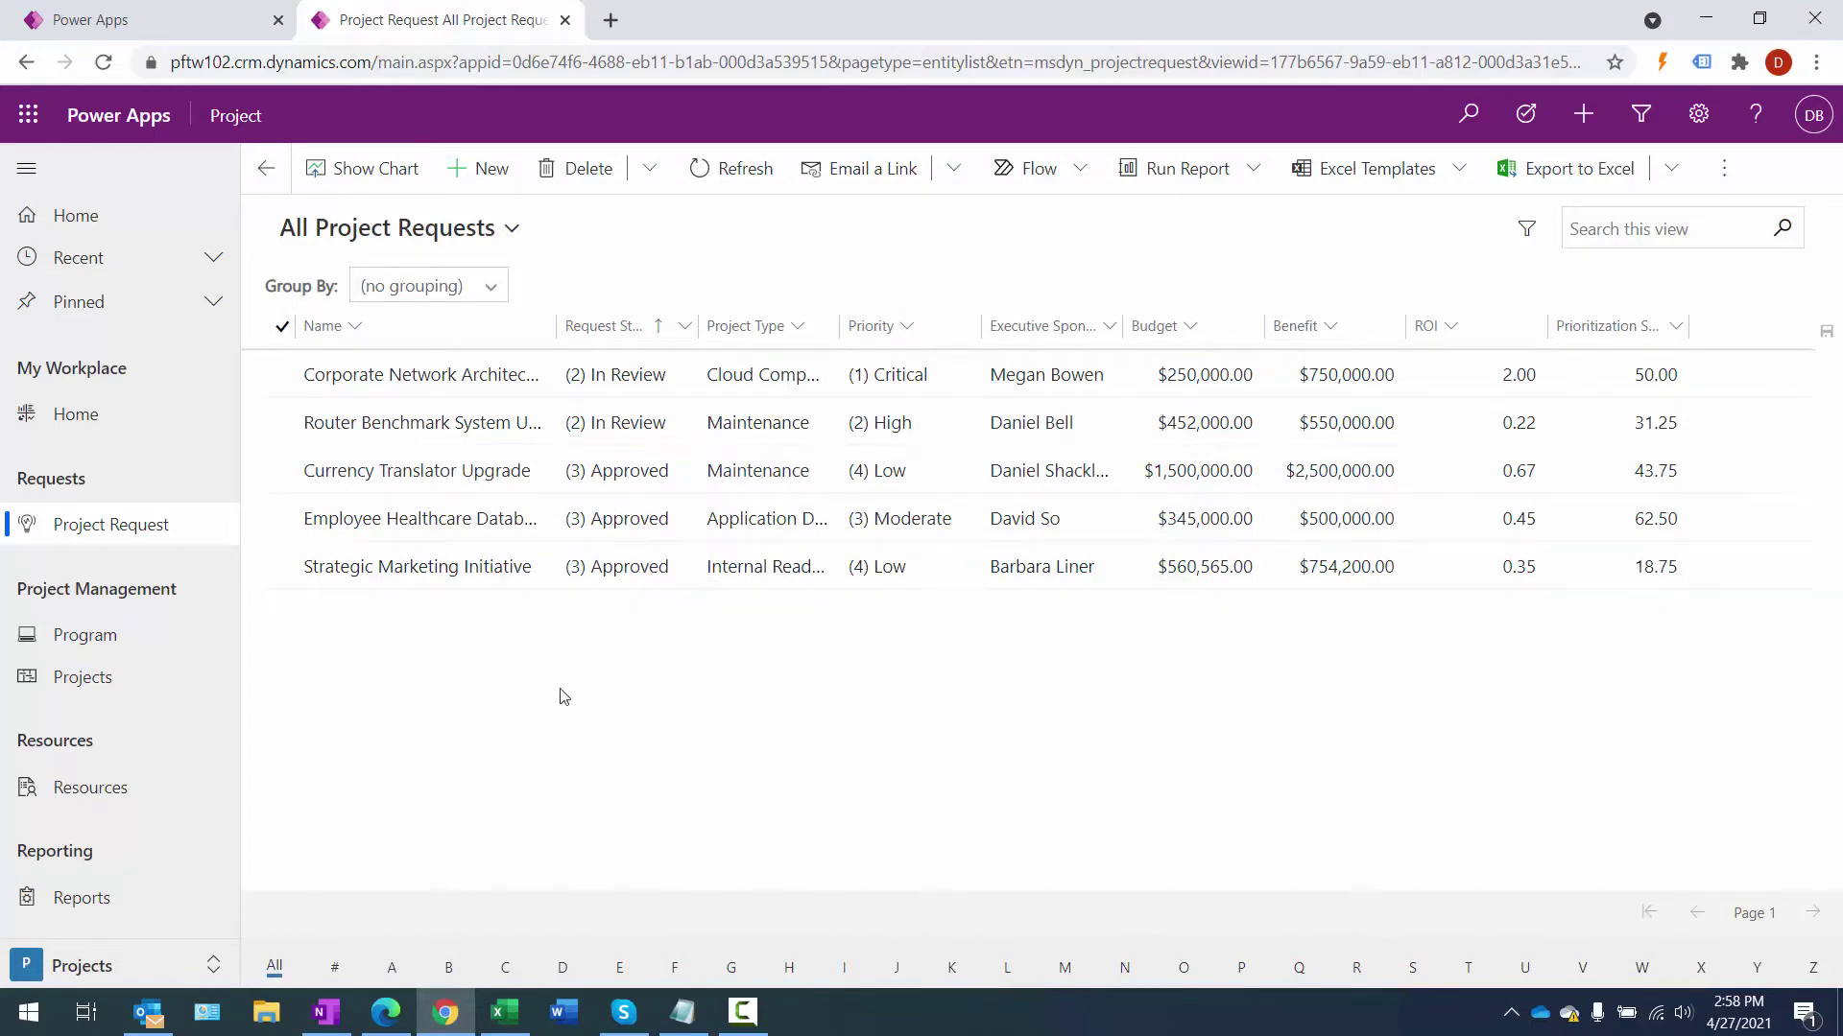
- Switch to Outlook and read the Request Promoted to Project e-mail about the Employee Healthcare Database request
left_click(148, 1014)
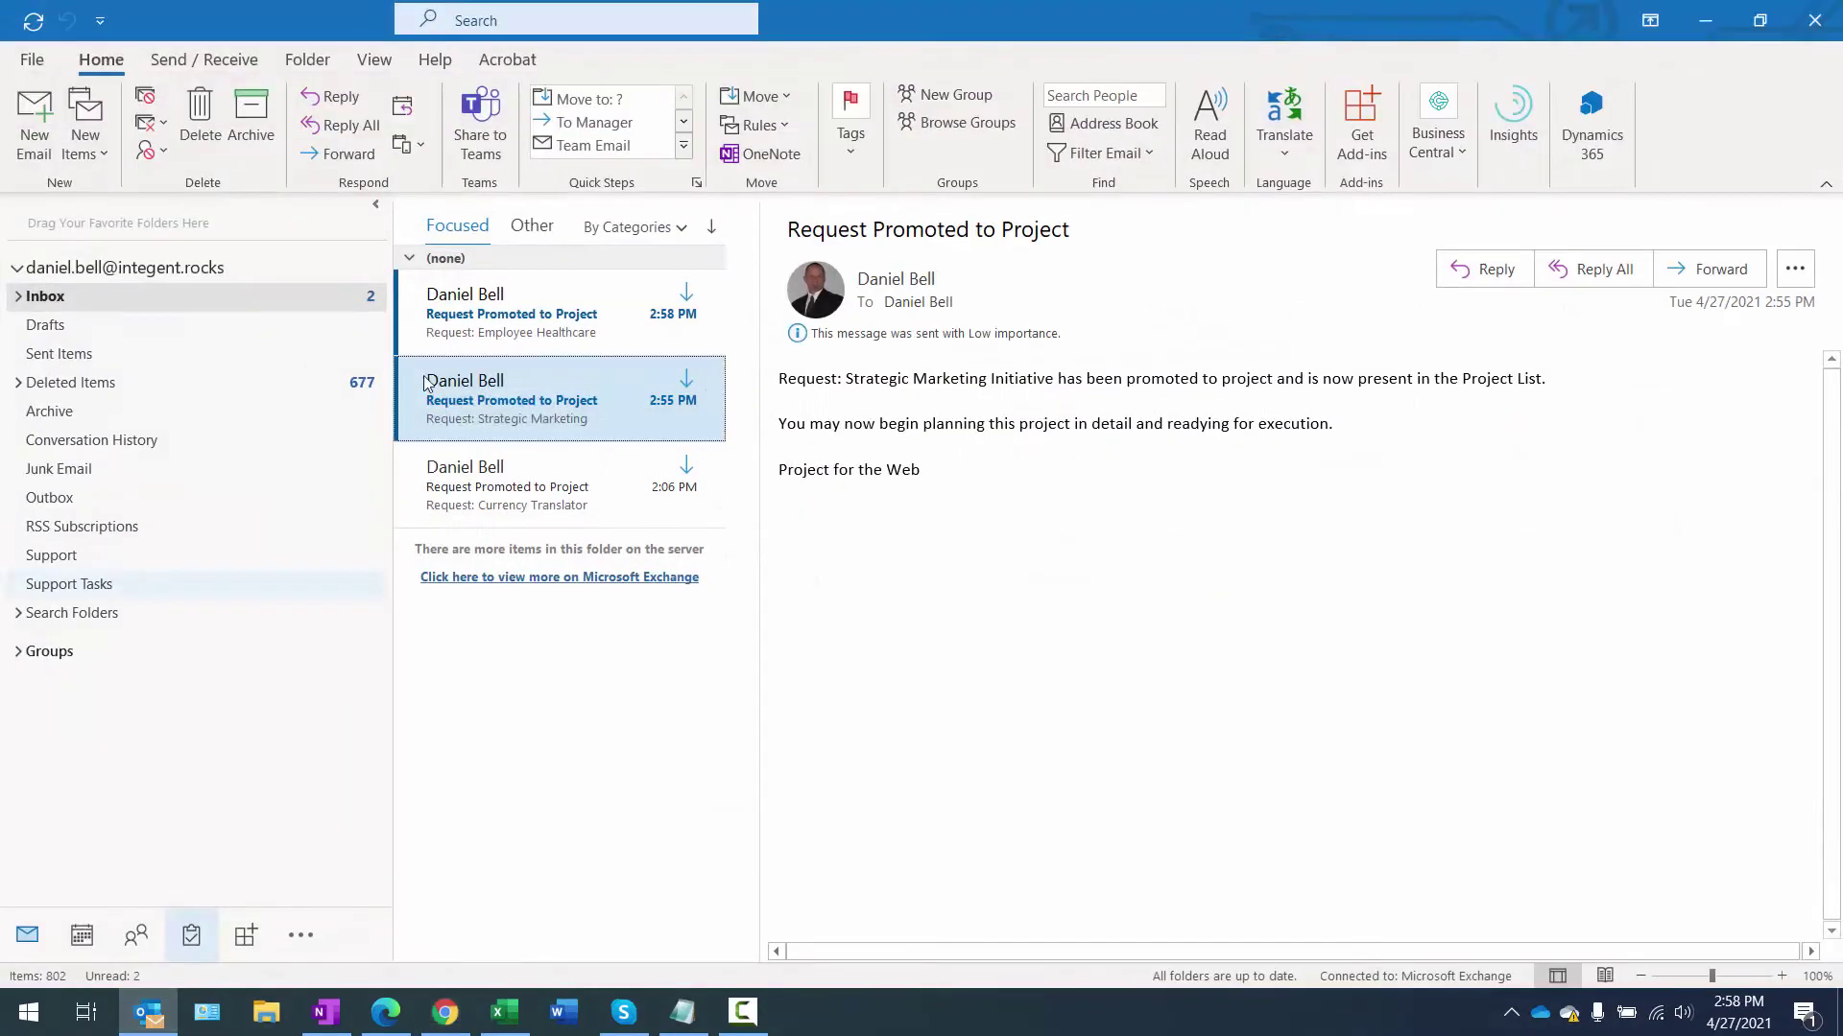
left_click(506, 320)
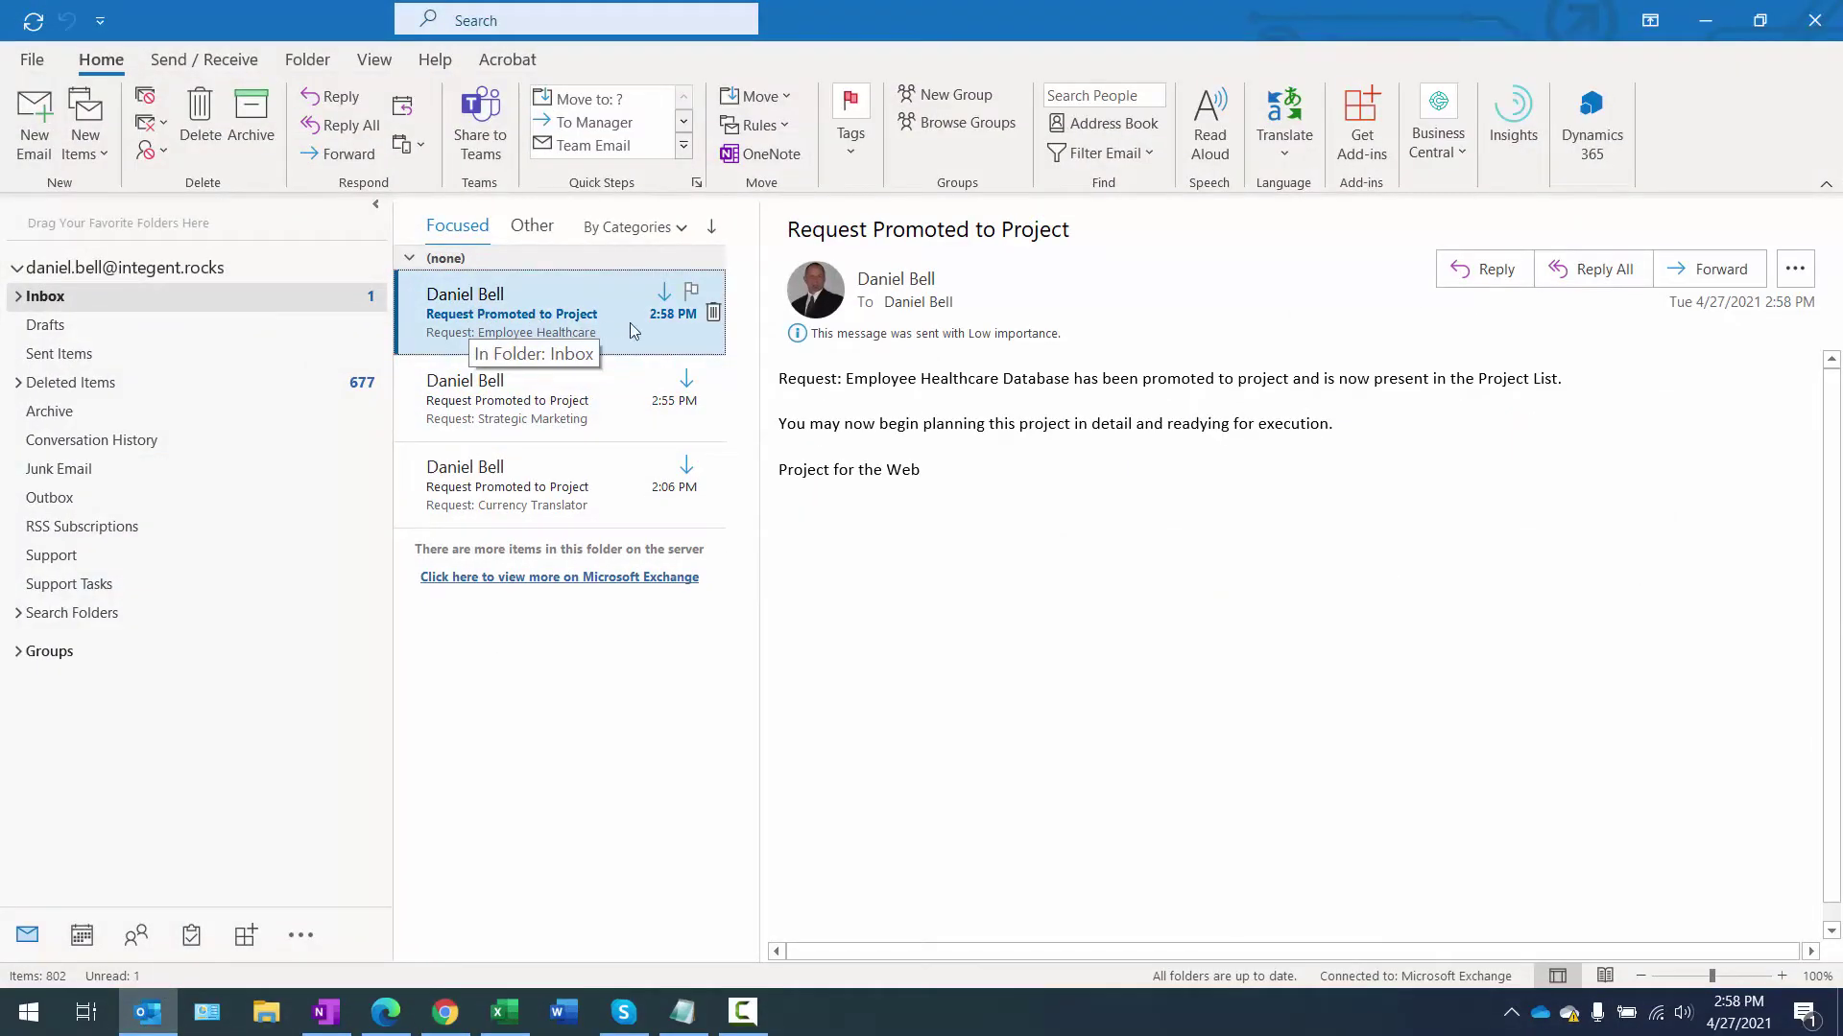
mouse_move(780, 379)
left_mouse_down()
mouse_move(853, 382)
mouse_move(779, 379)
left_mouse_up()
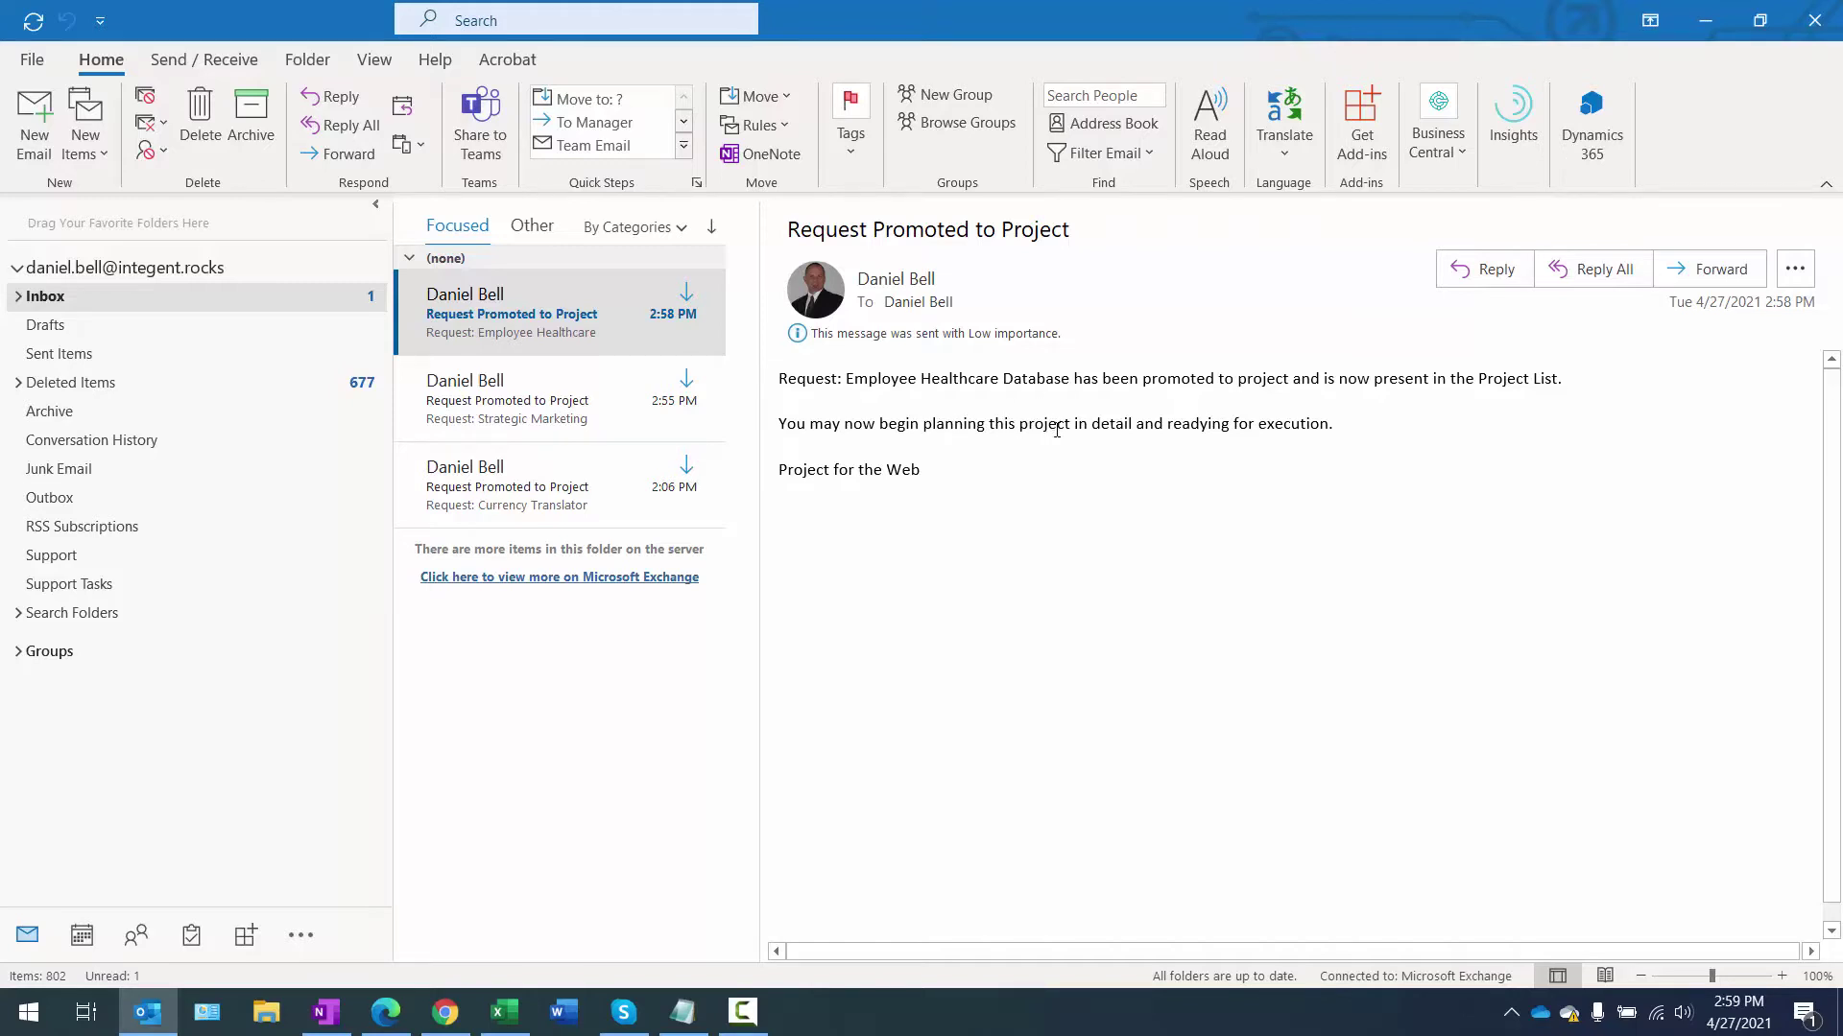
left_click_drag(906, 467, 799, 472)
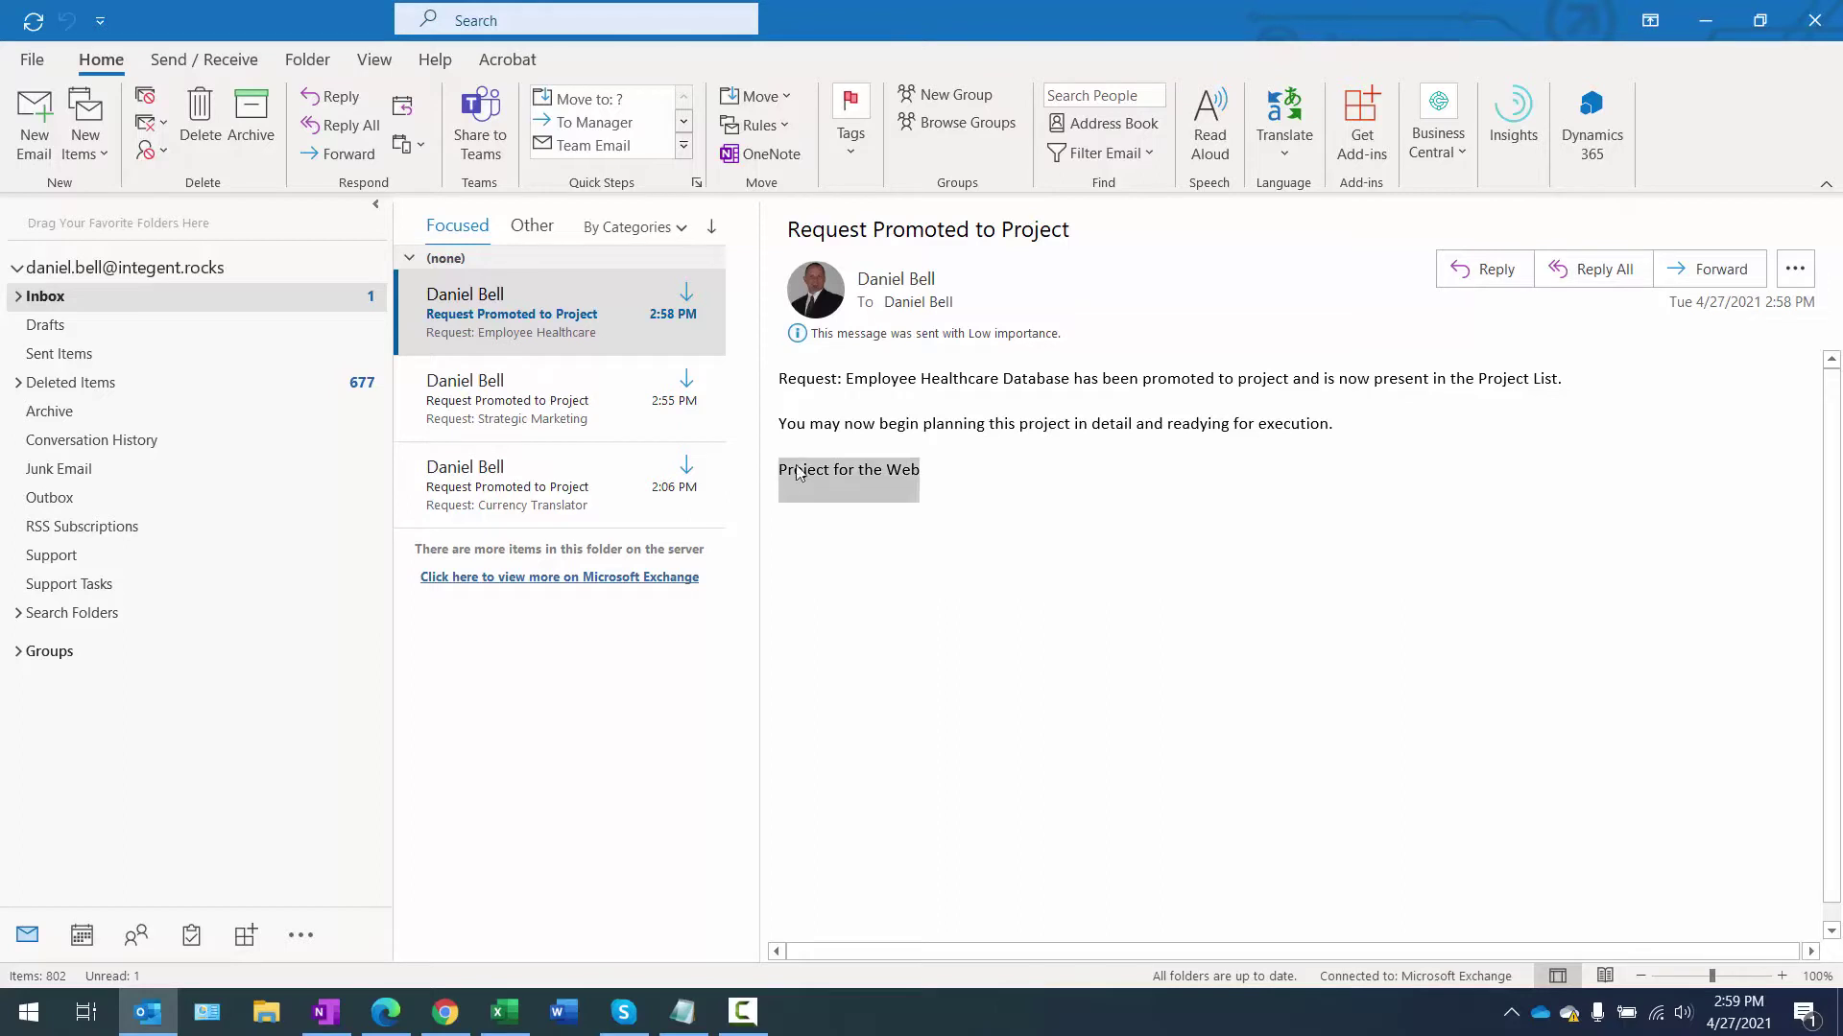
left_click(1001, 490)
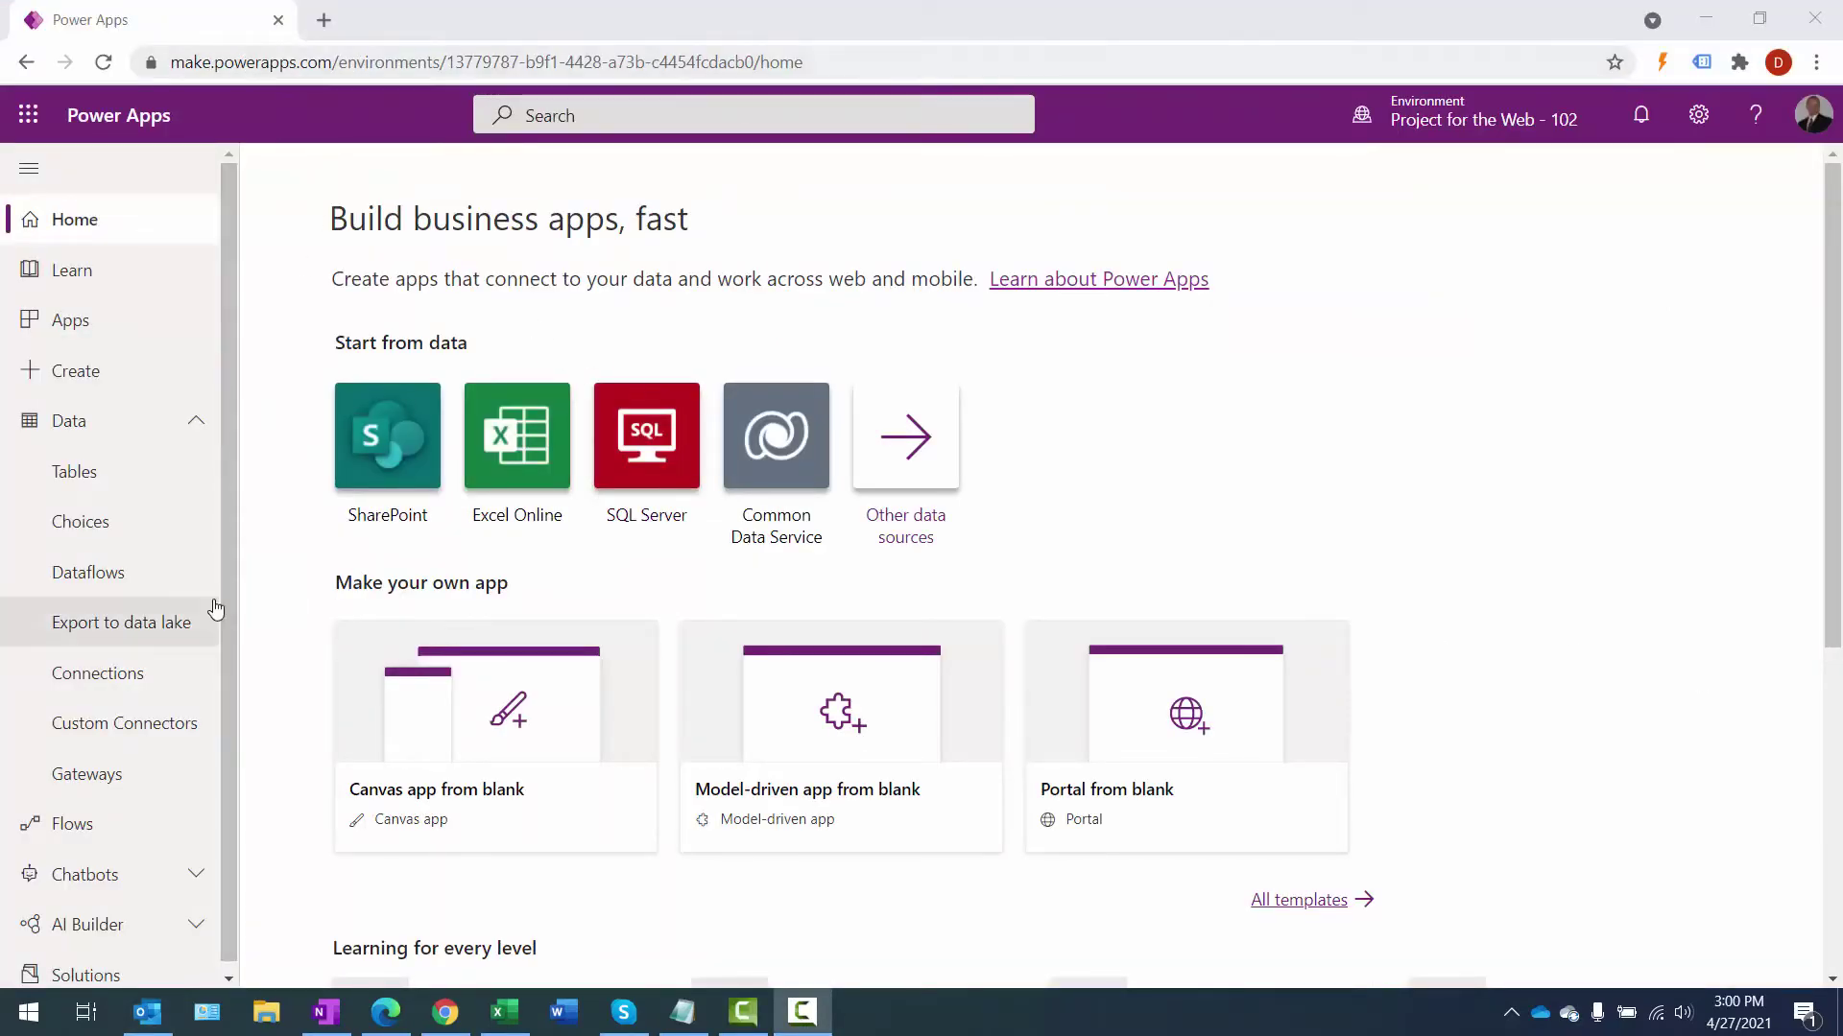
- Start a new automated cloud flow from blank in Power Apps and name it Promote to Project List
left_click(199, 422)
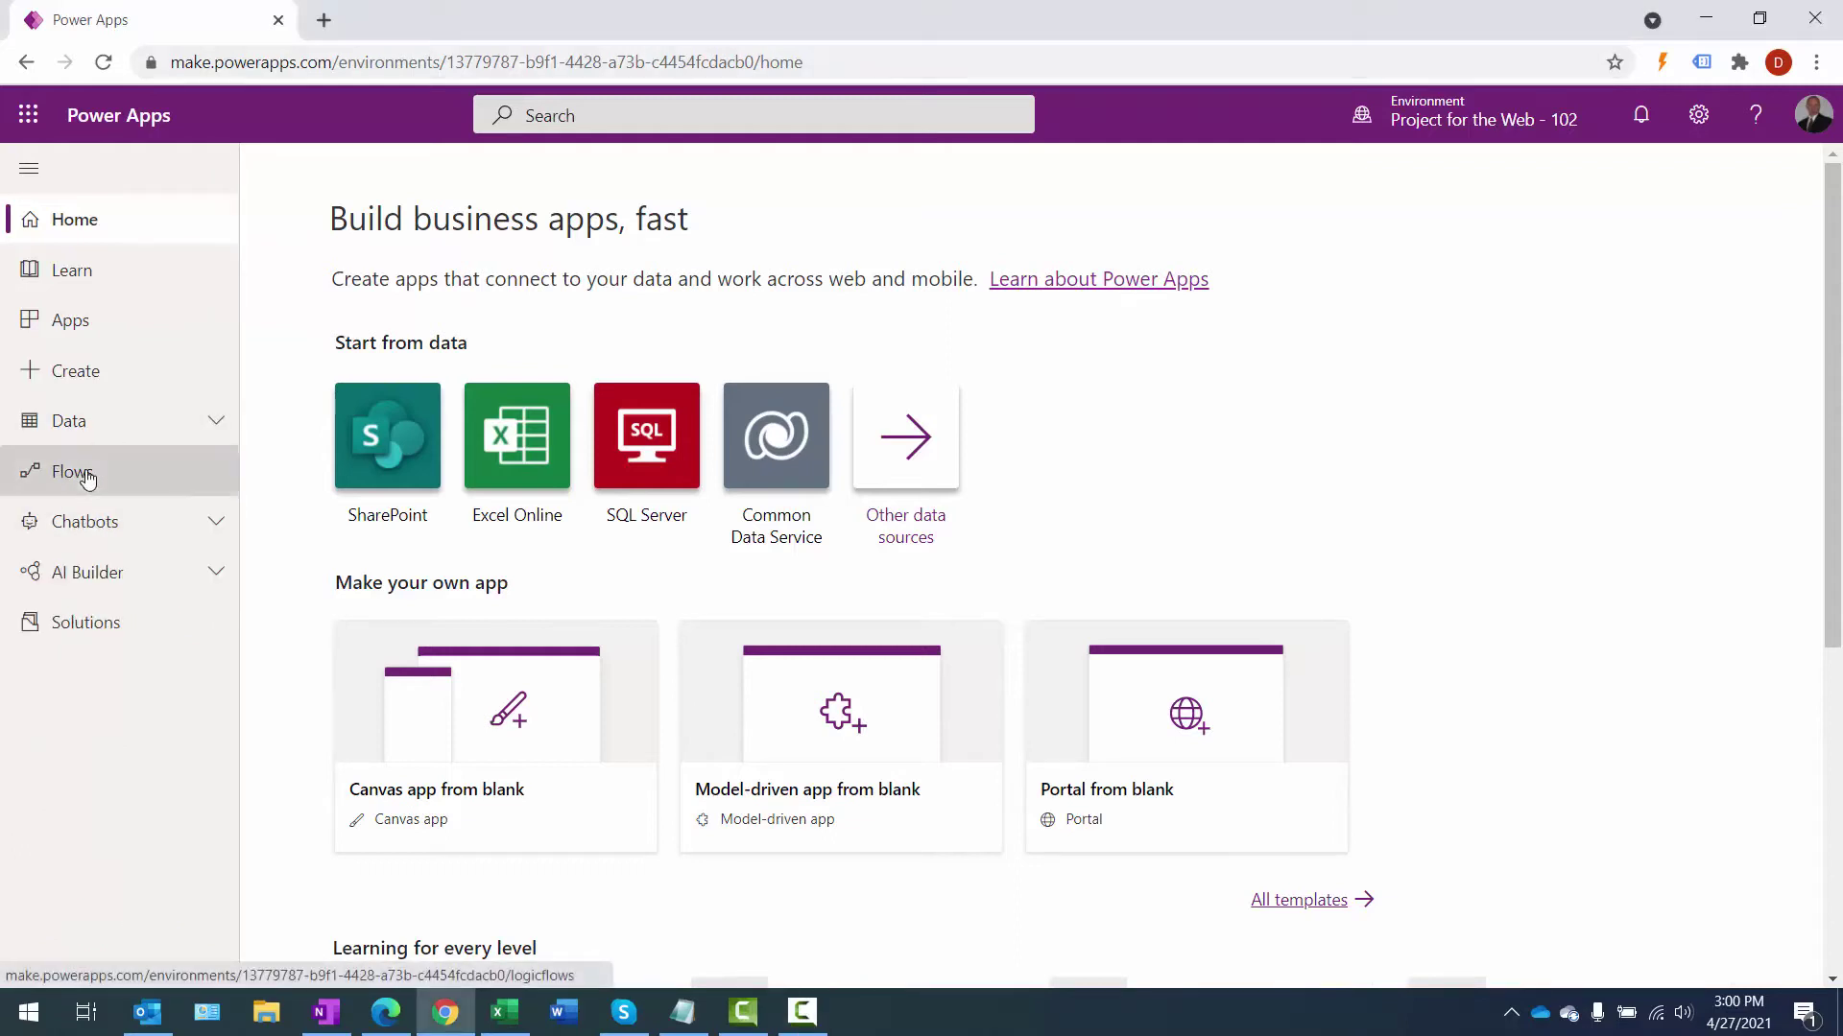
left_click(85, 474)
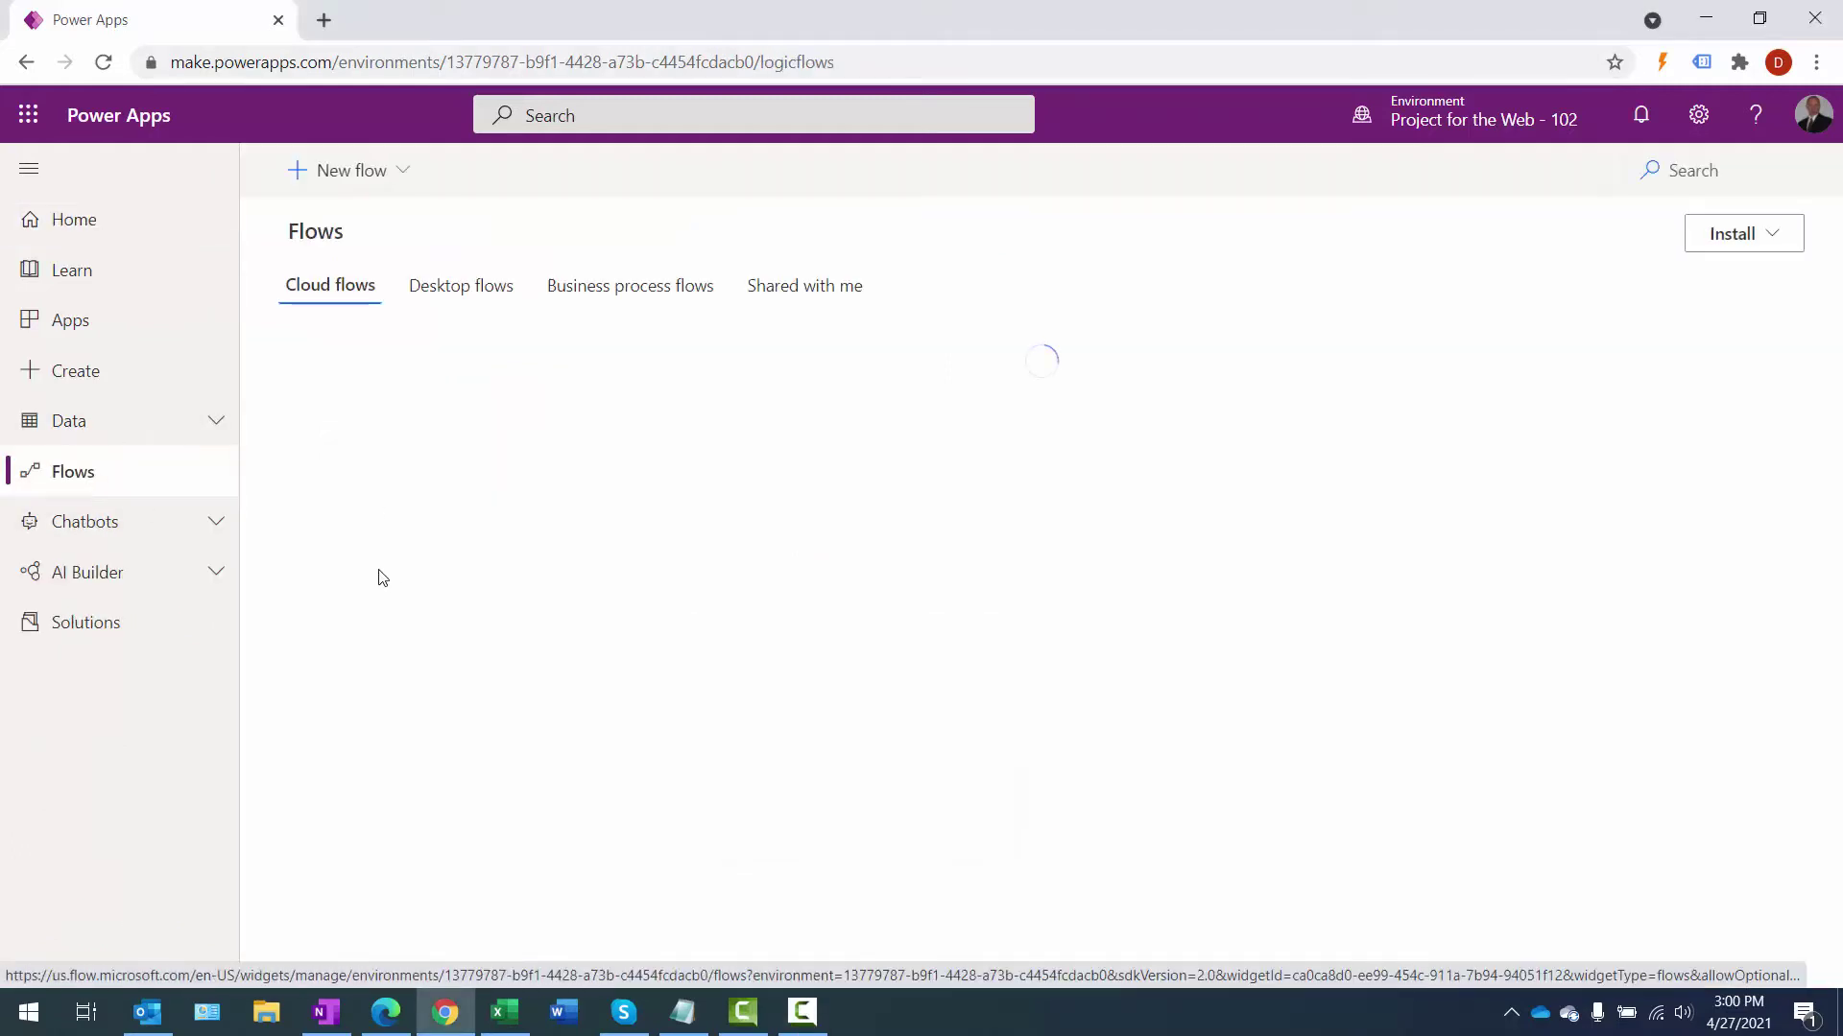
left_click(393, 173)
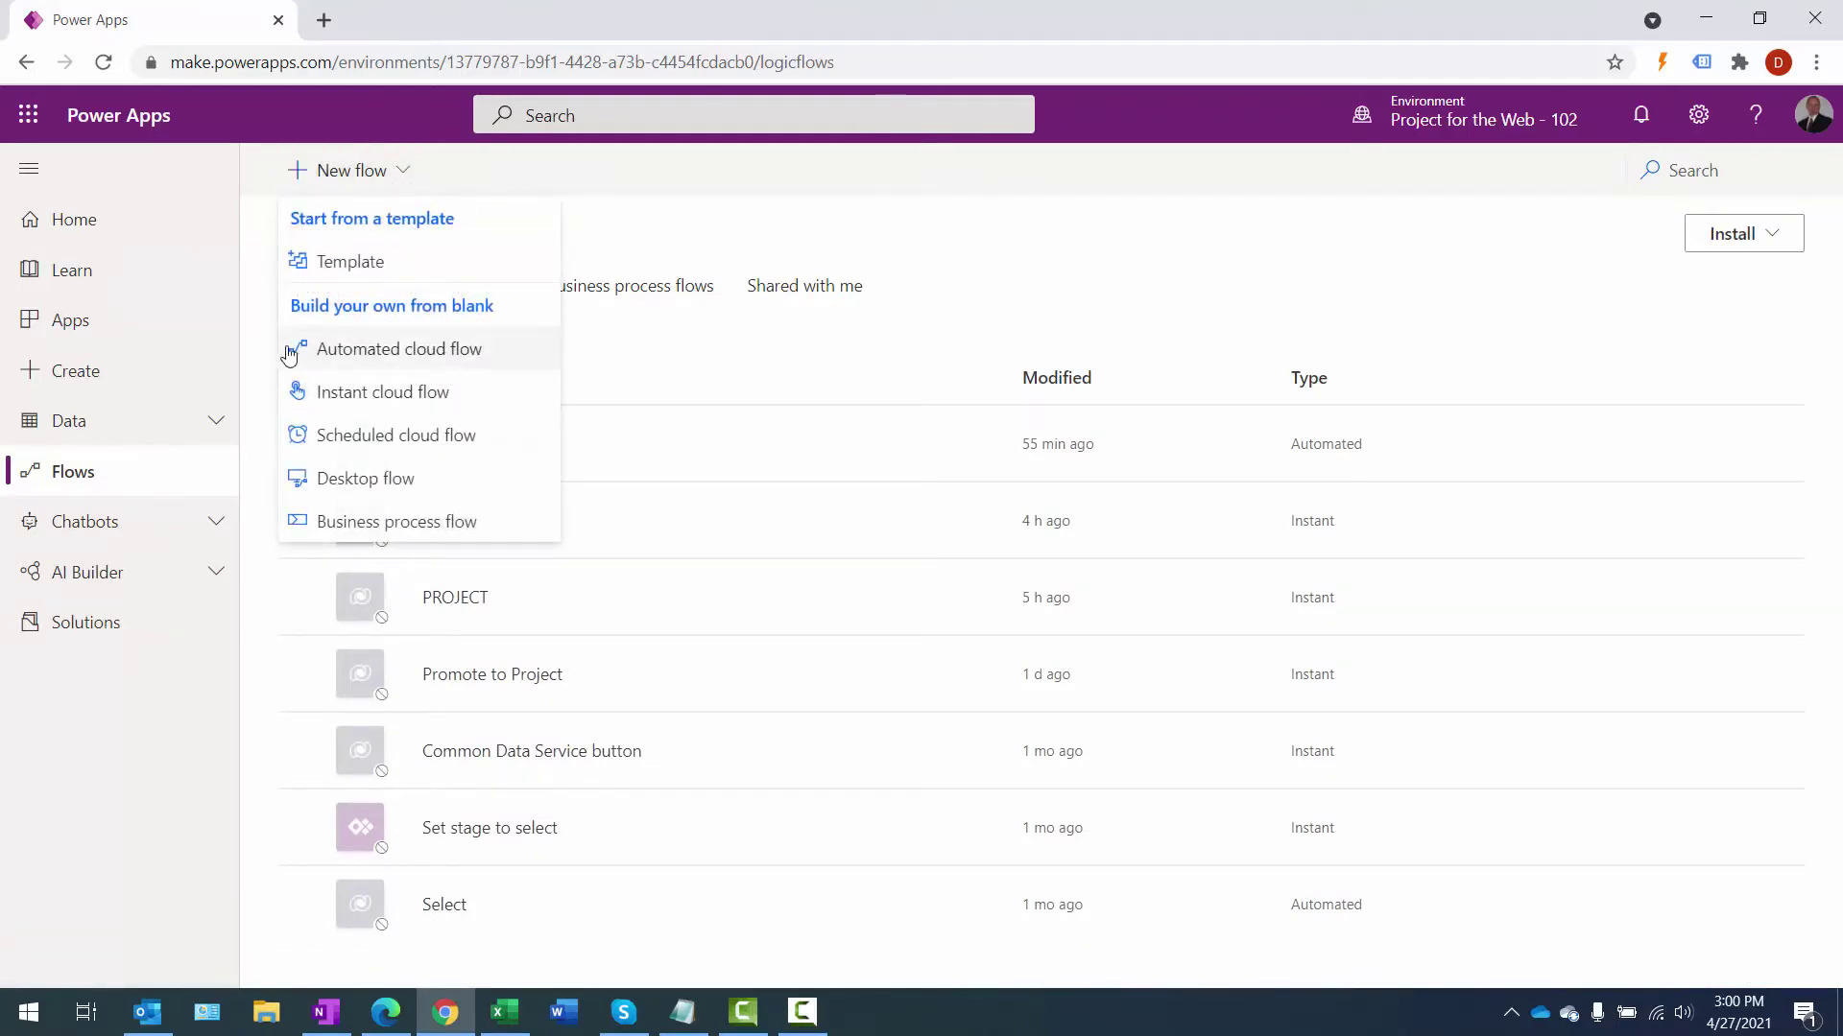
left_click(405, 353)
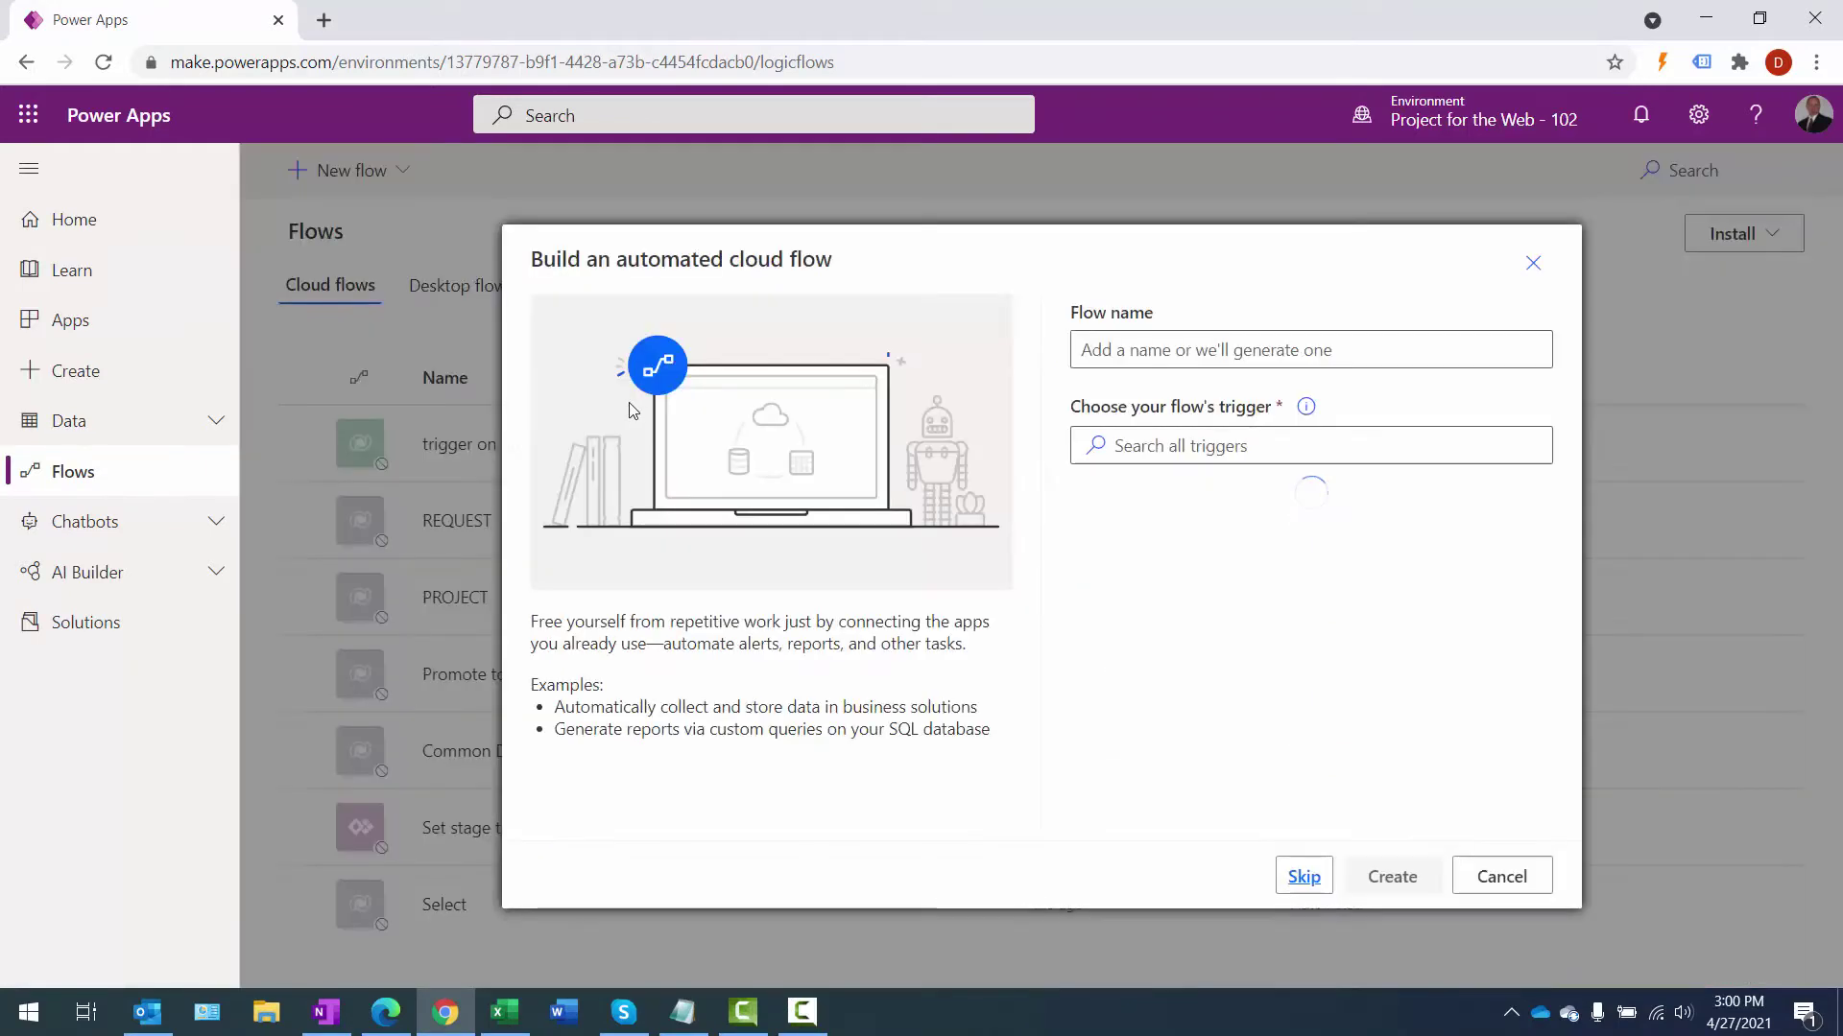
left_click(1216, 347)
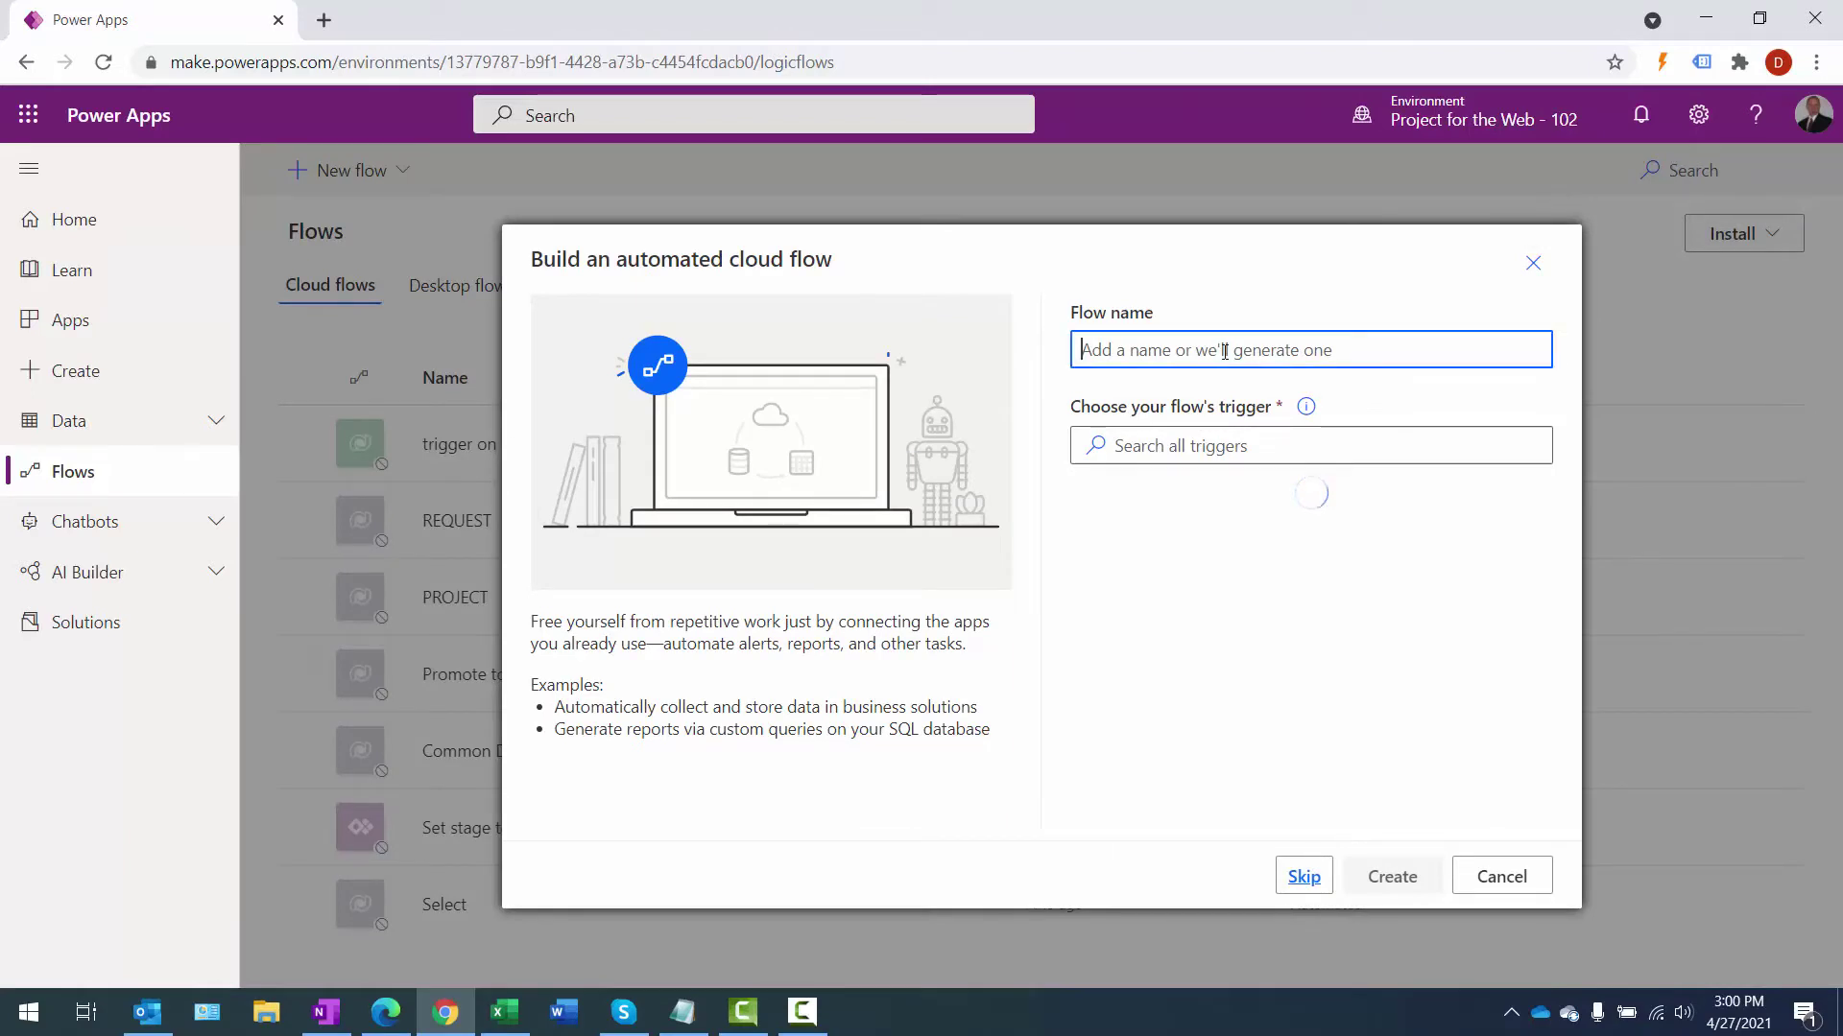
type("Promote ")
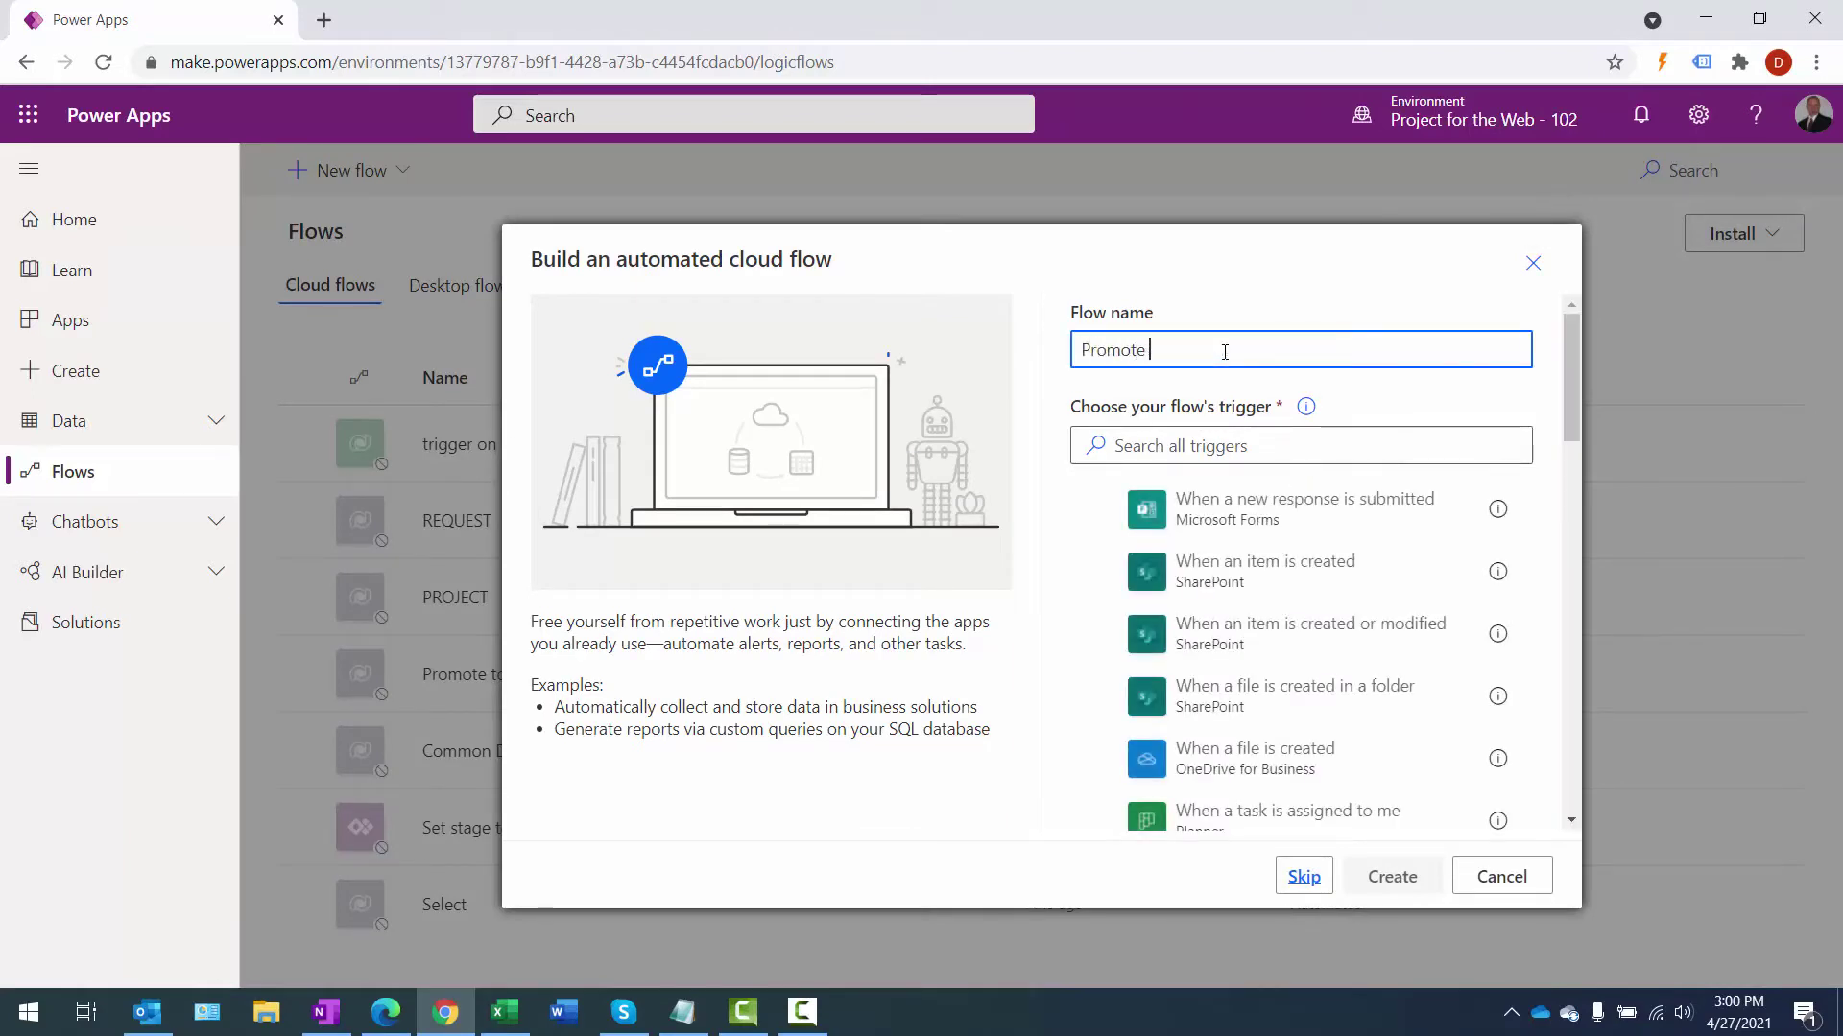
type("to Project")
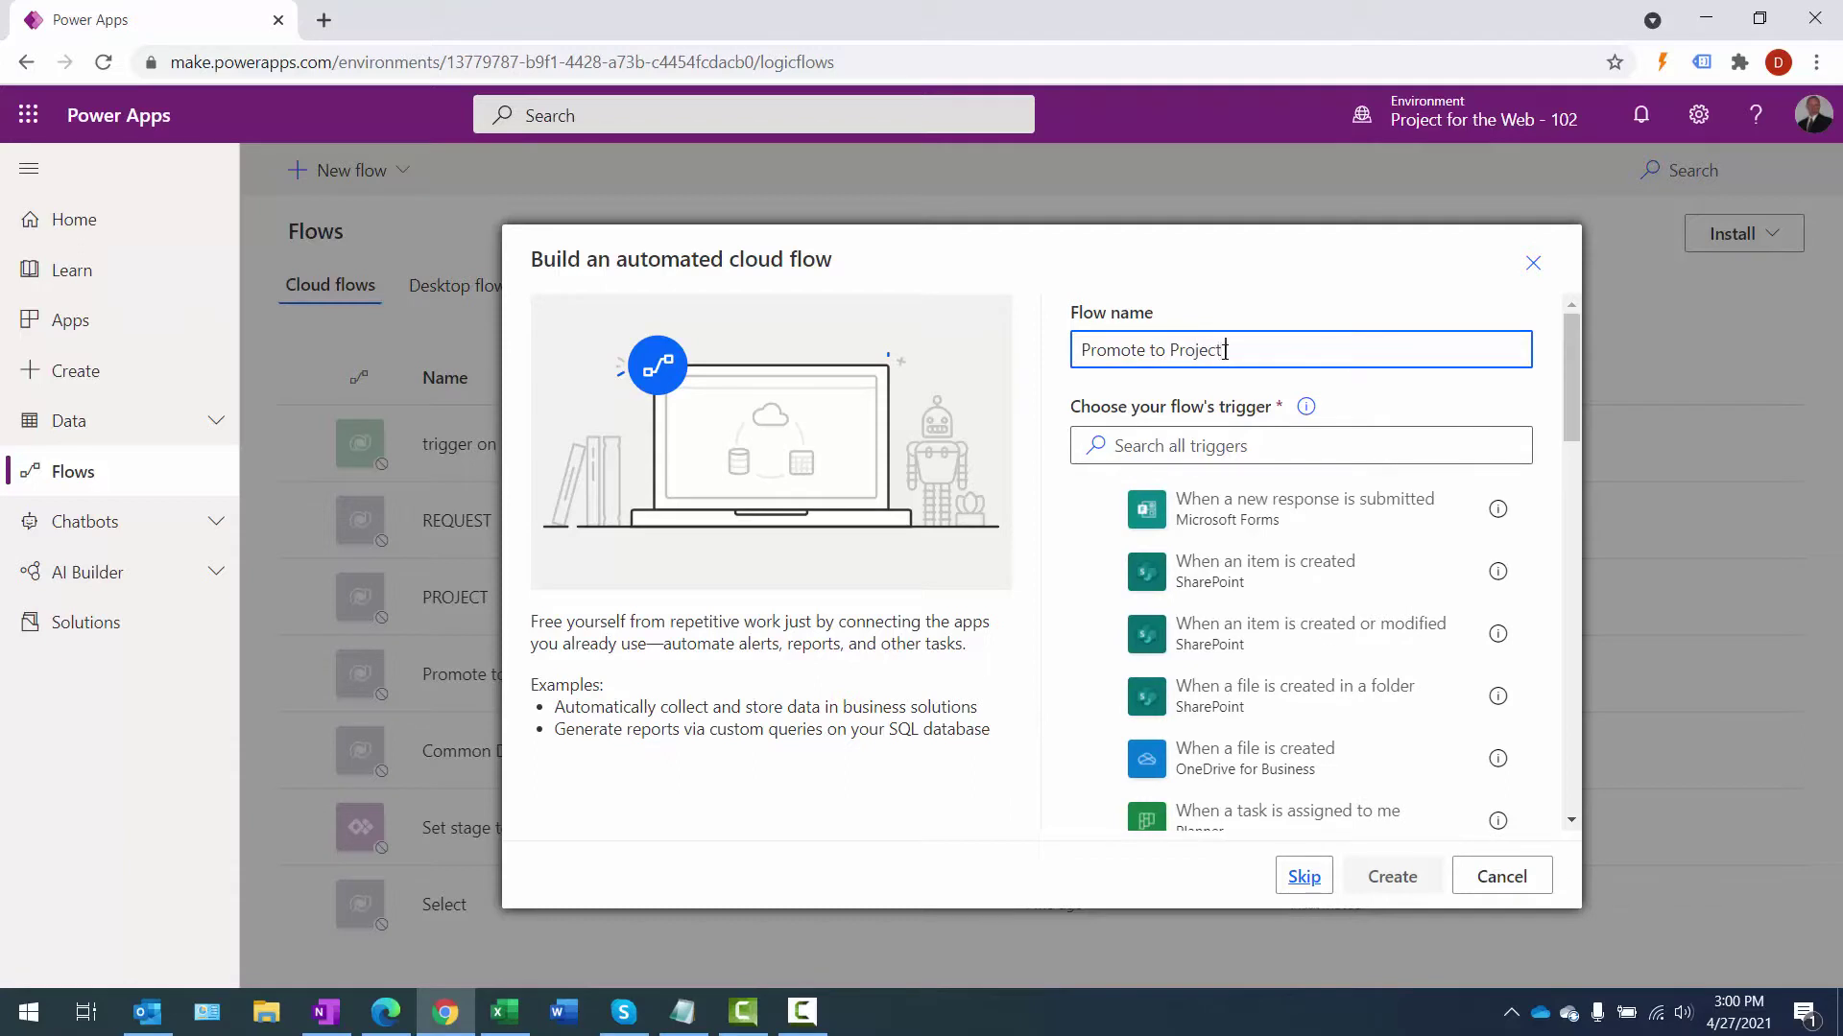
type(" List")
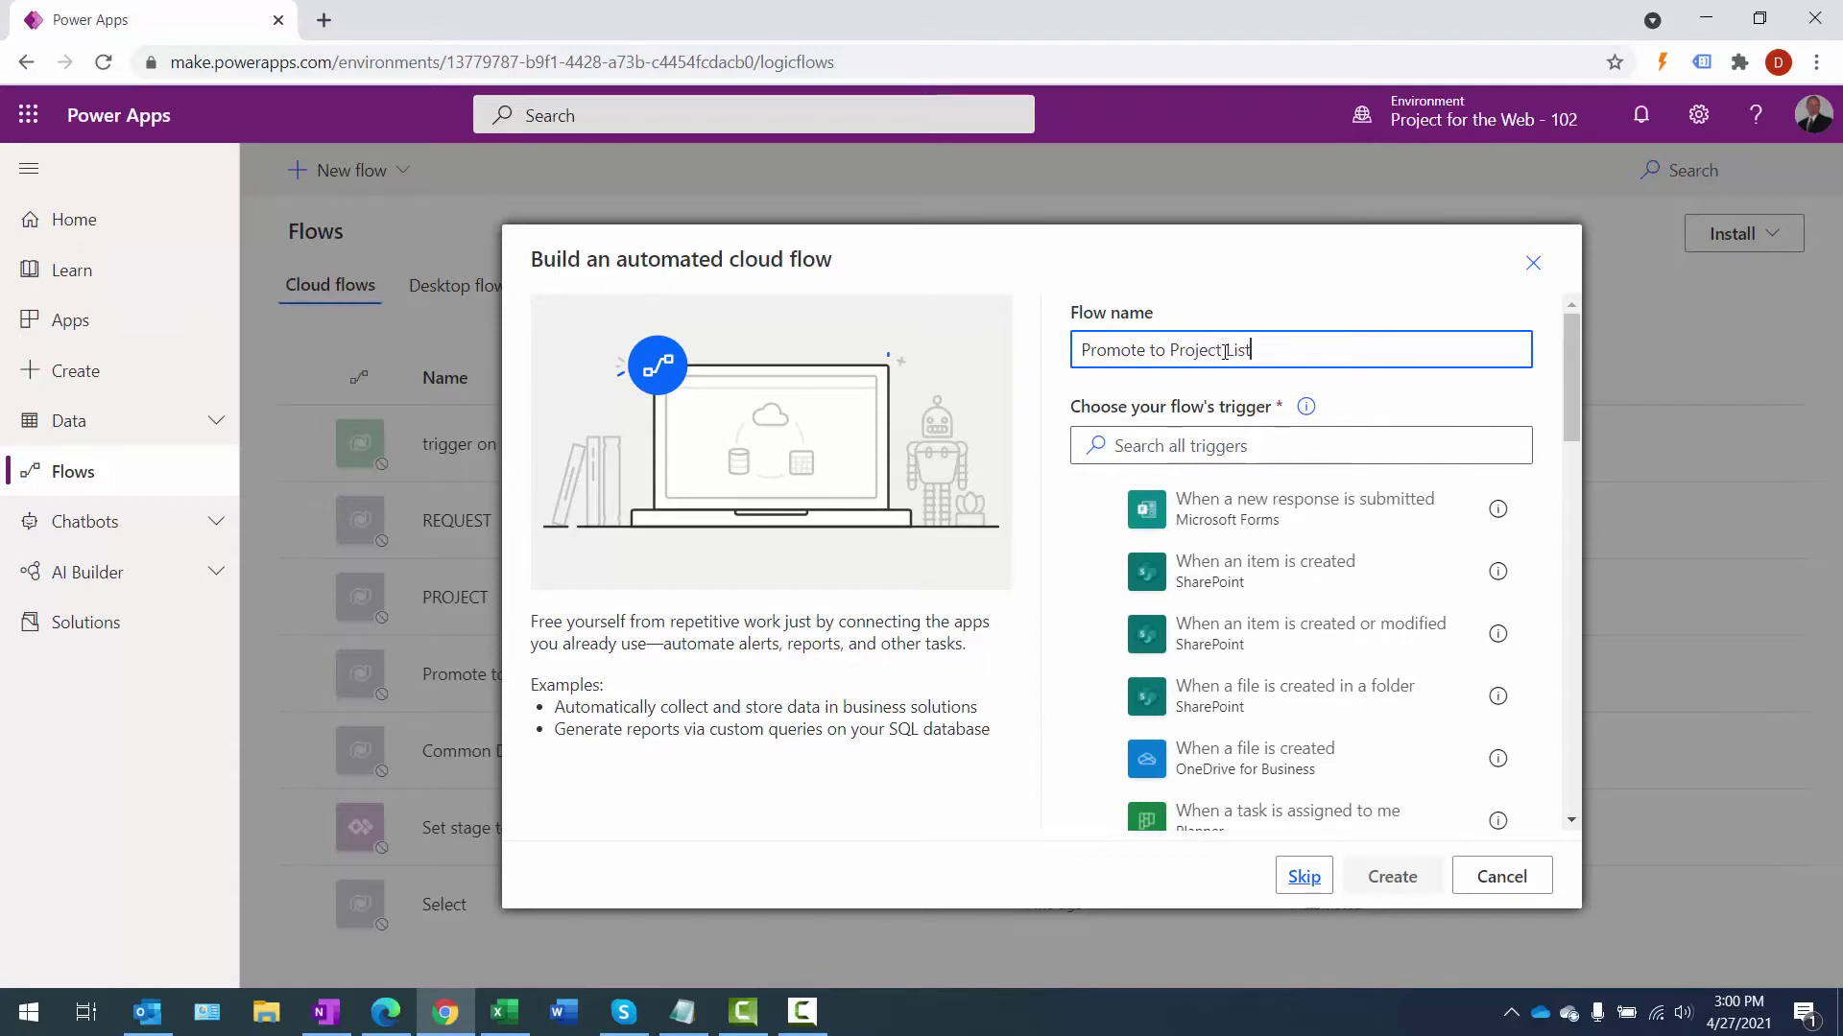
- Search the triggers for dataverse, choose the Microsoft Dataverse trigger When a row is added, modified or deleted, and create the flow
left_click(1281, 450)
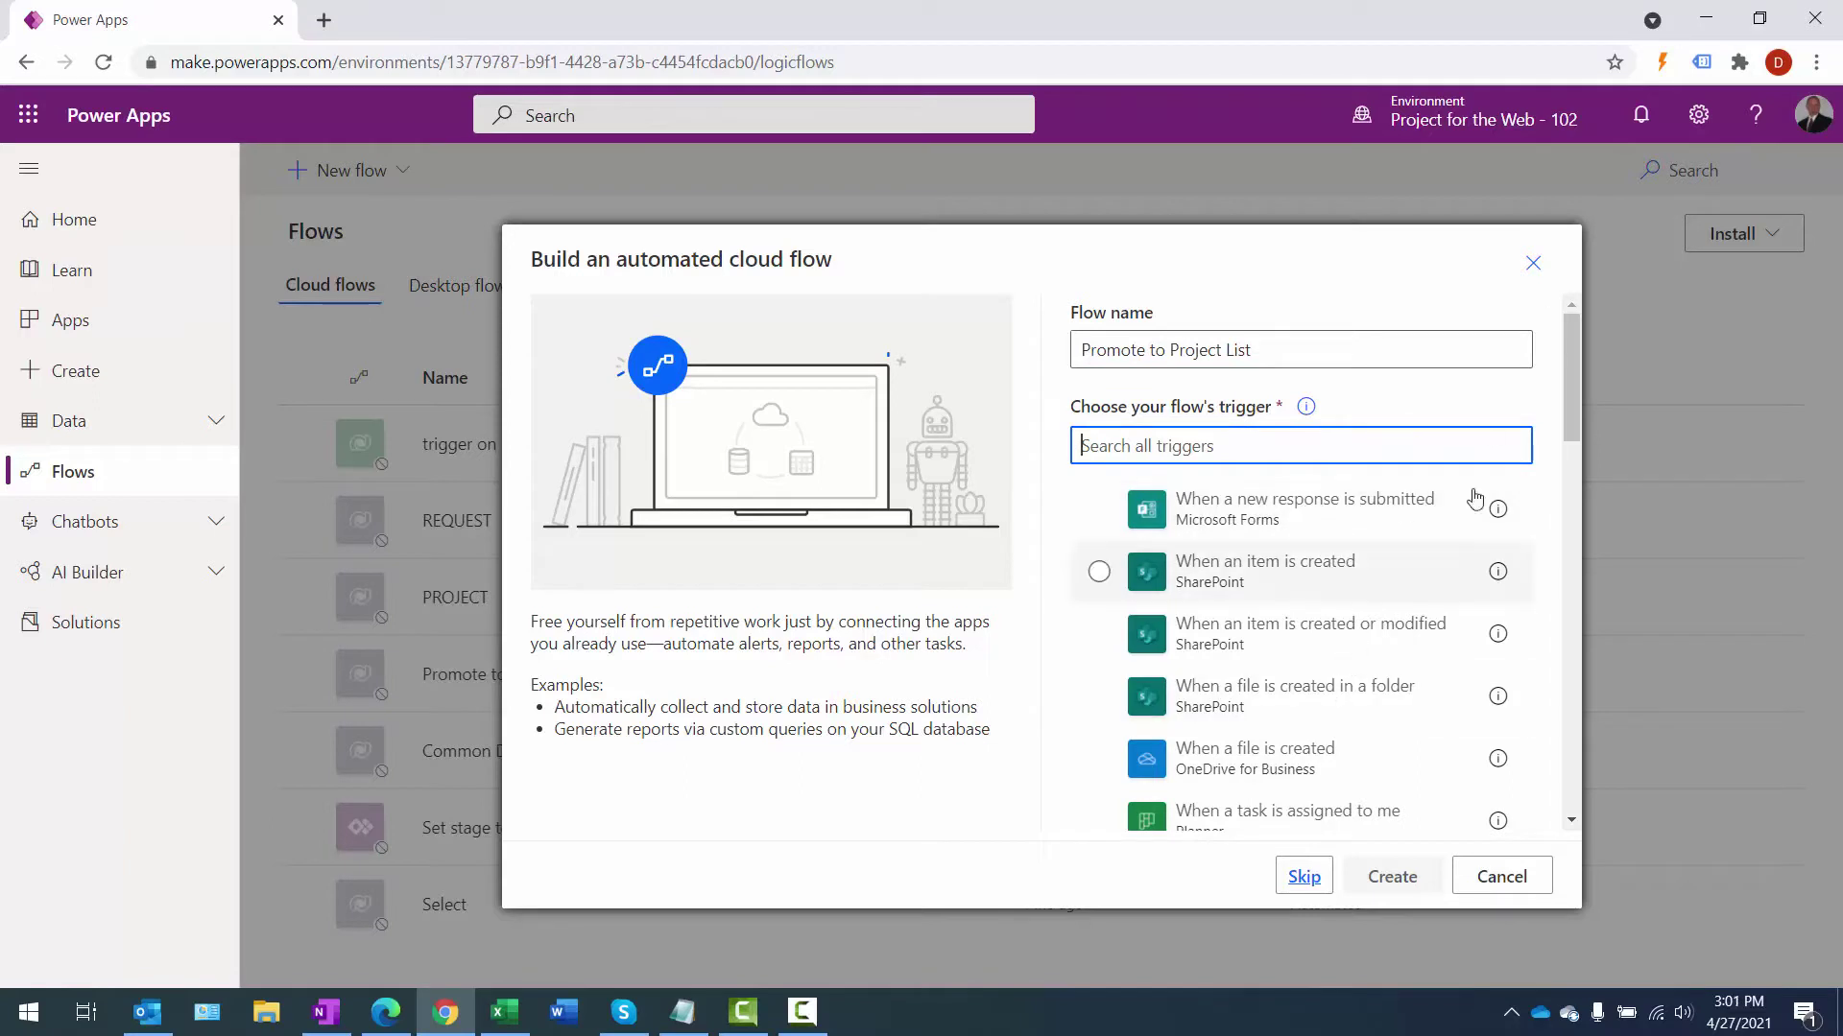
scroll(1576, 412, "up", 5)
left_click(1161, 430)
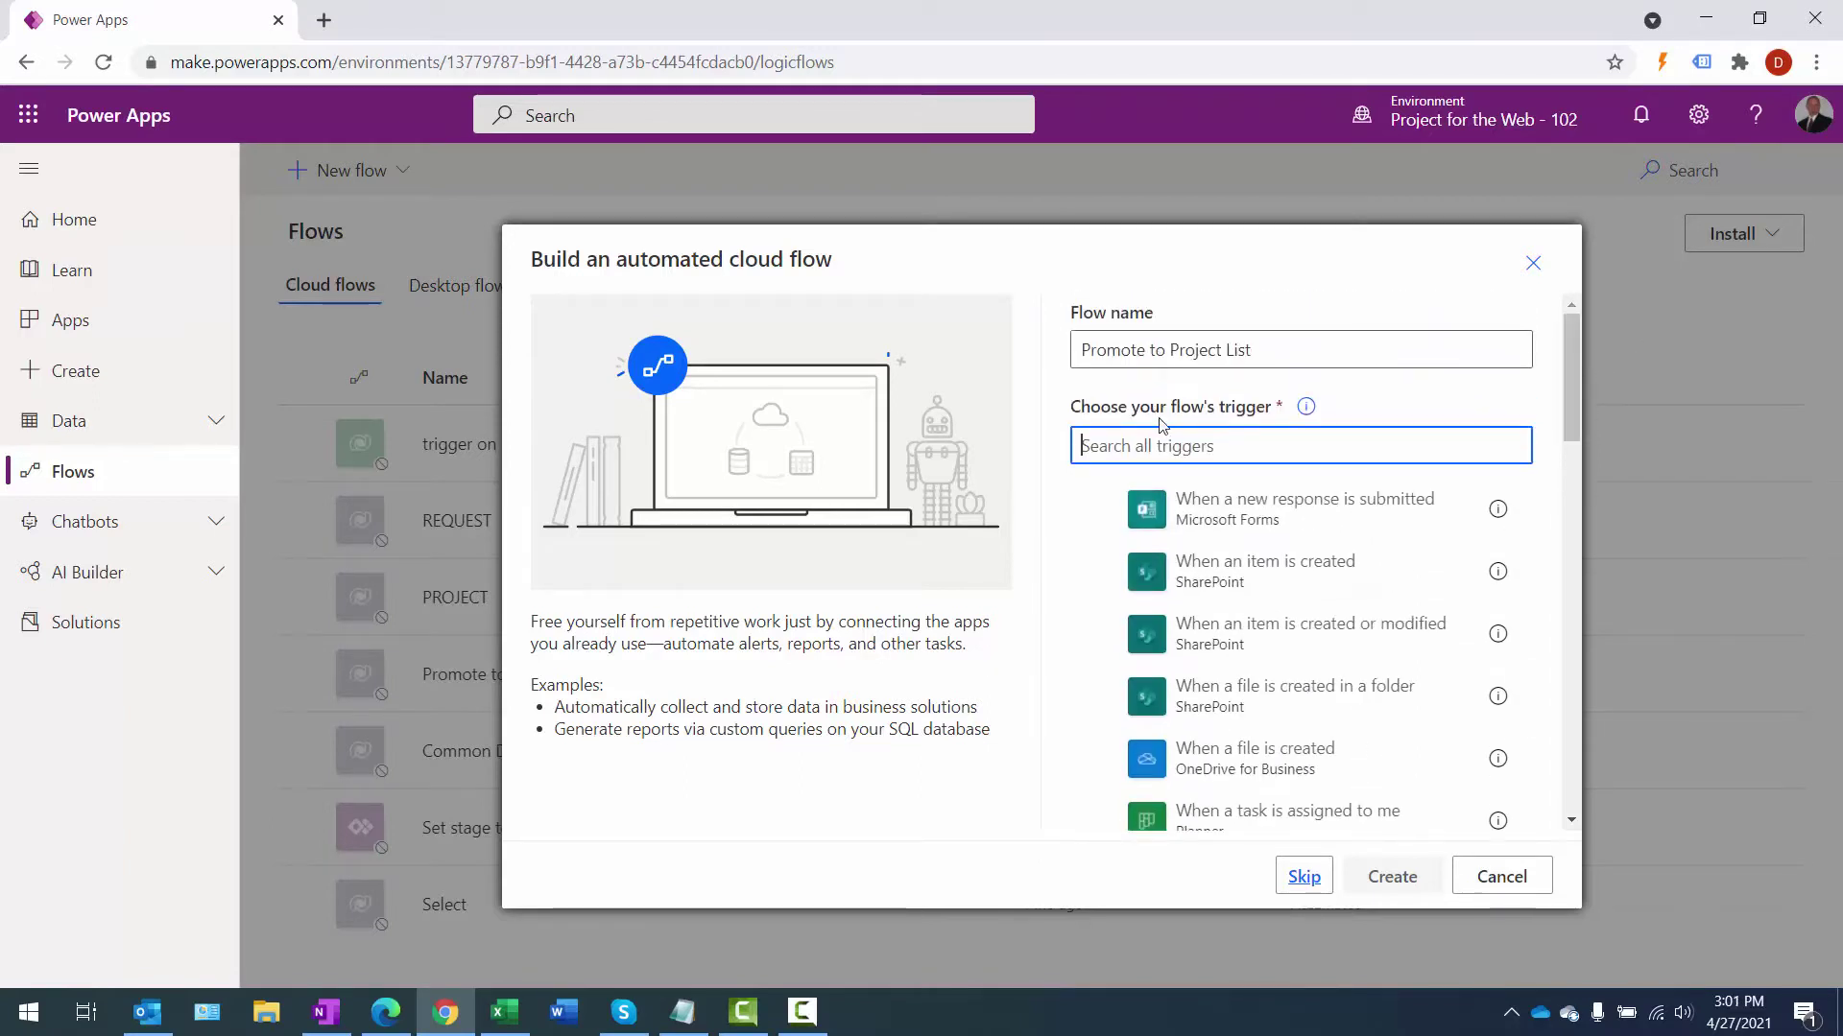
type("datab")
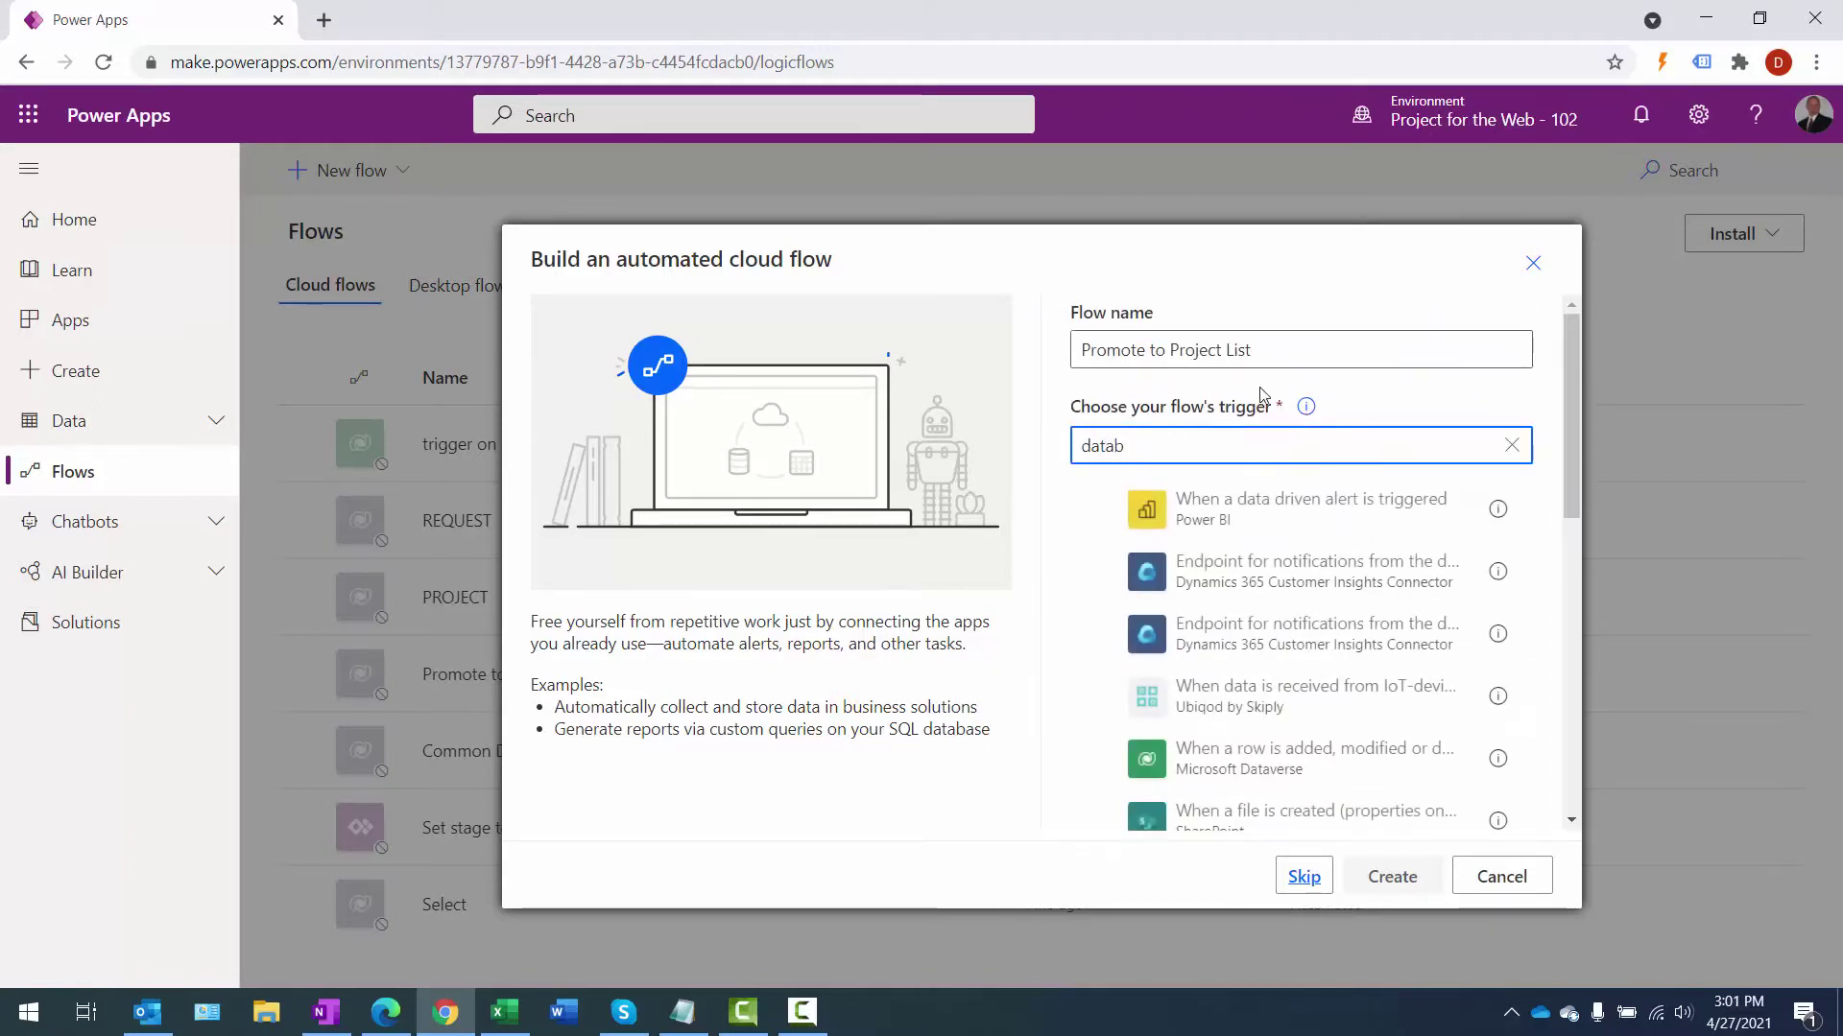
key("BackSpace")
type("verse")
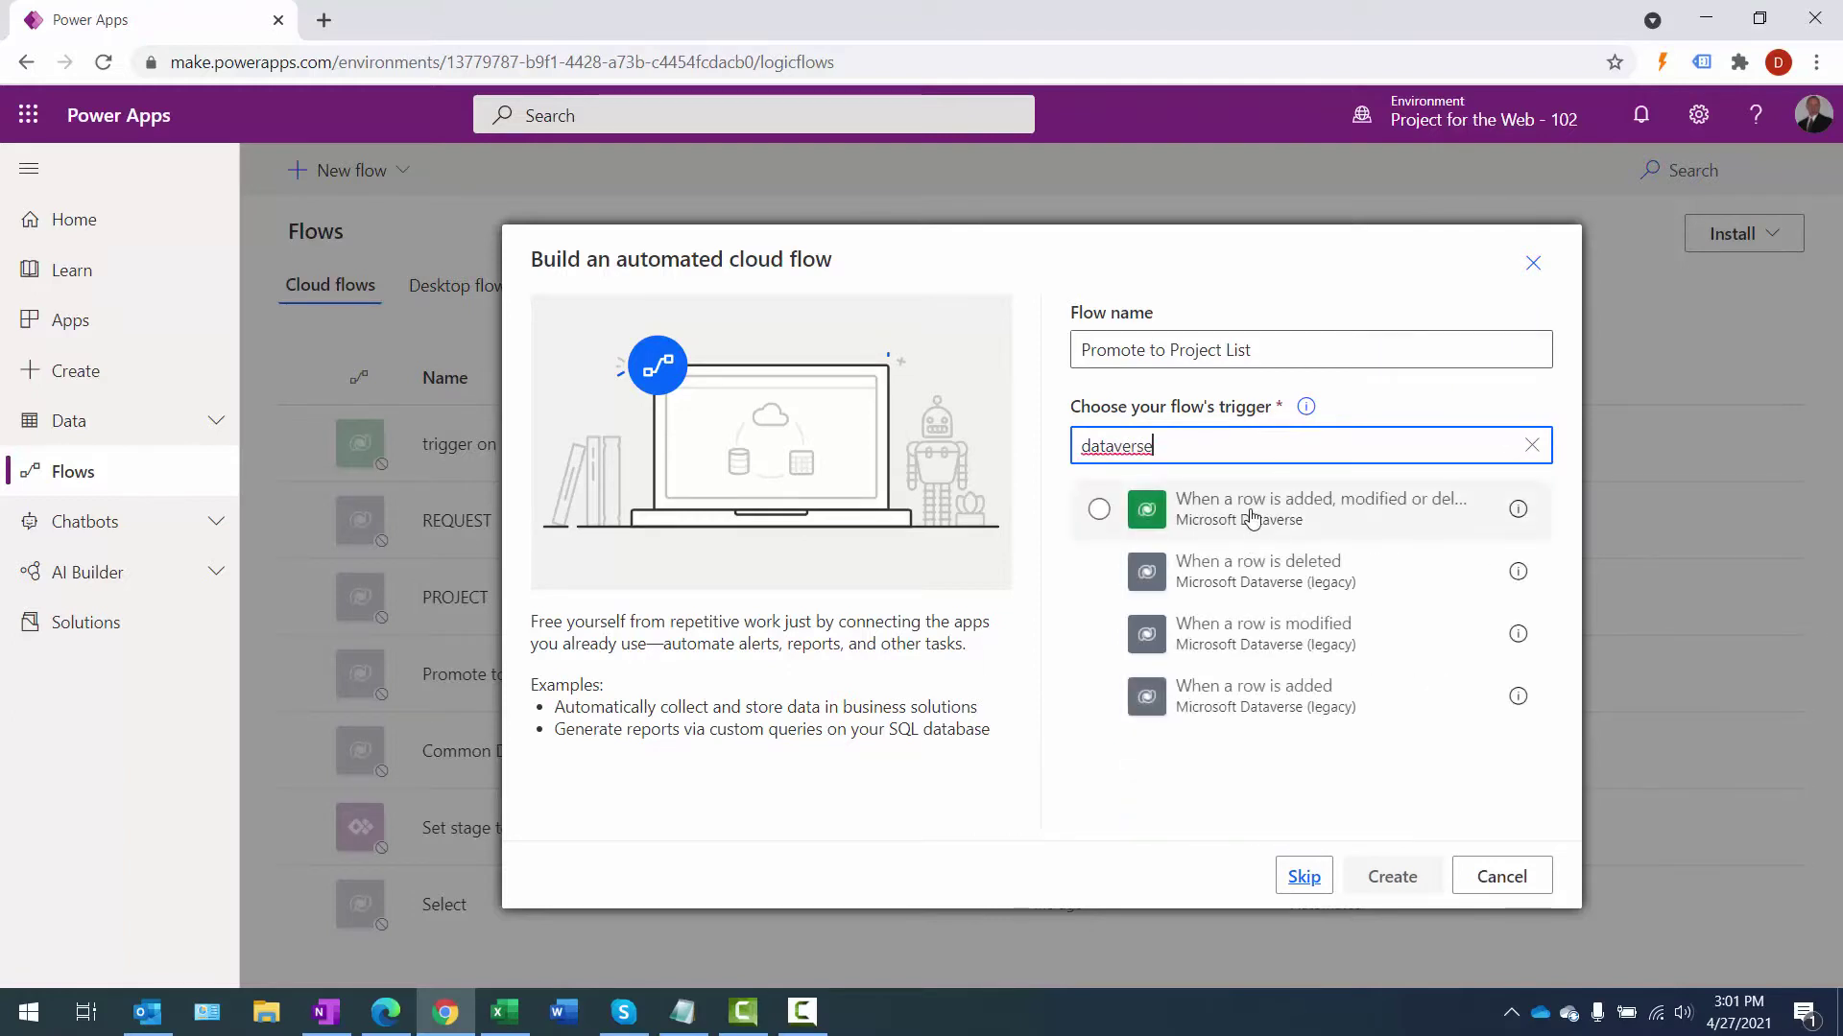
left_click(1252, 518)
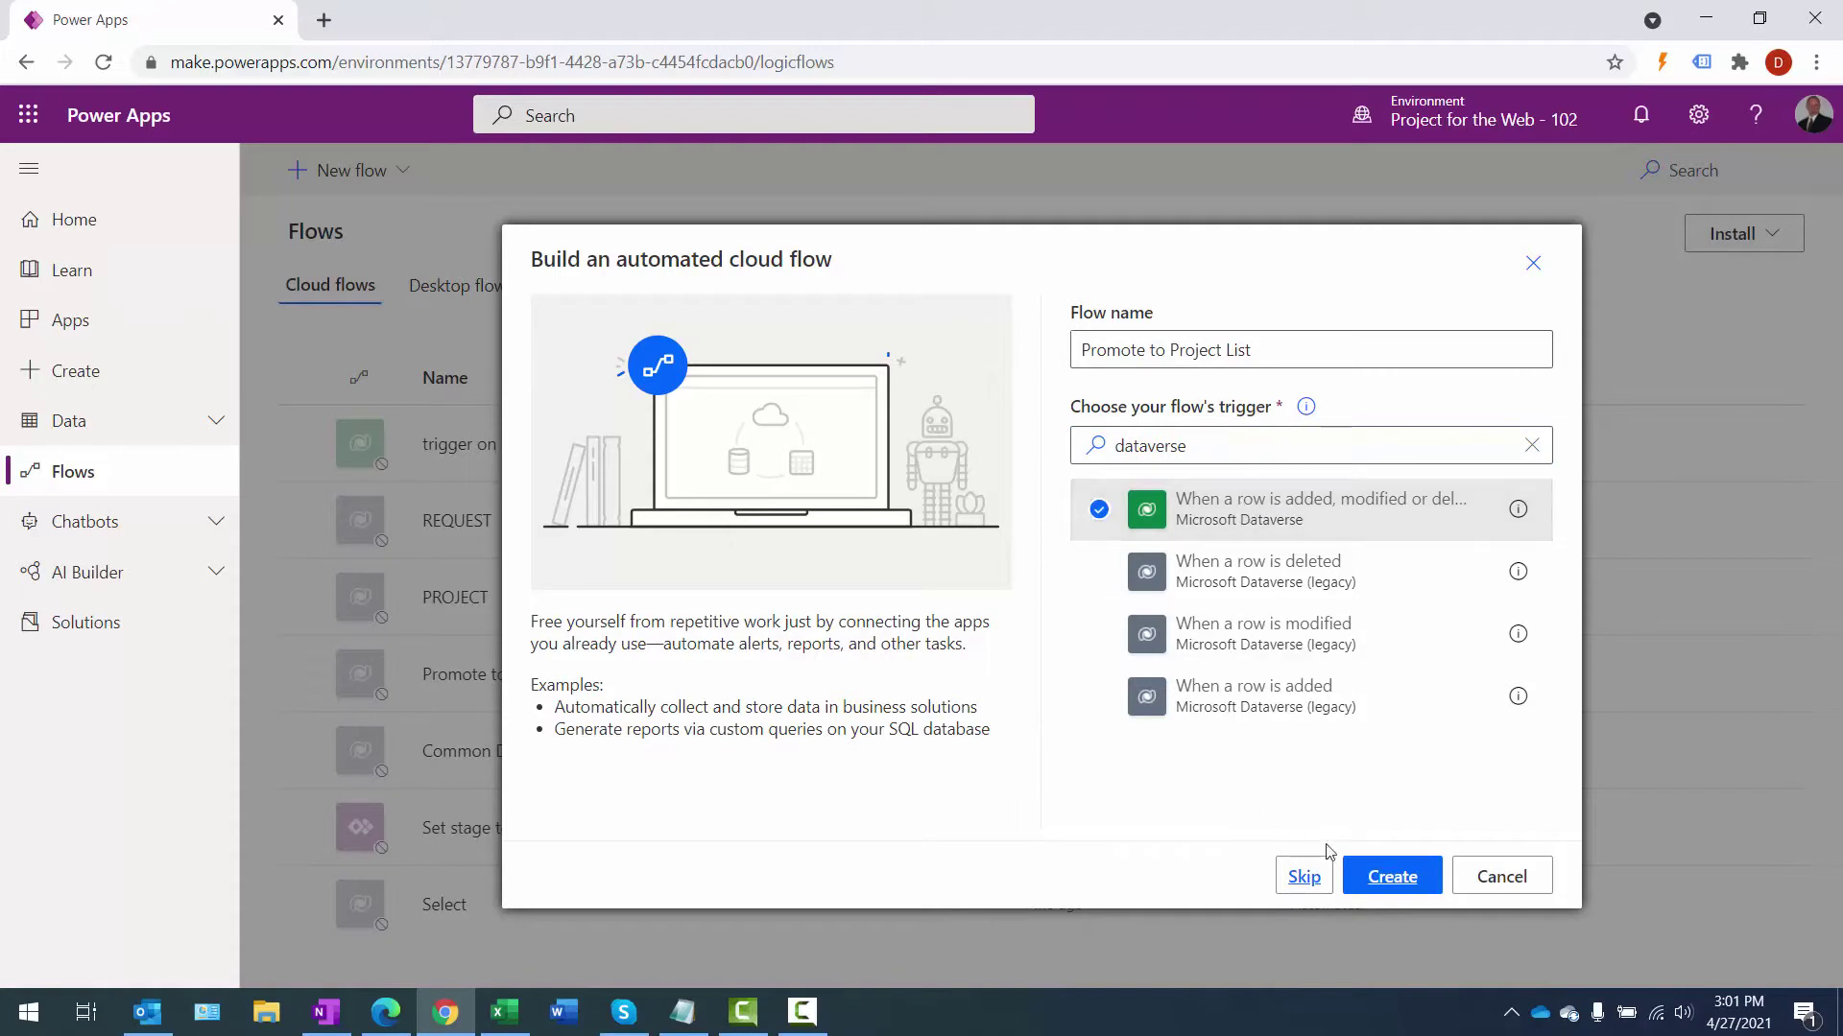
left_click(1389, 876)
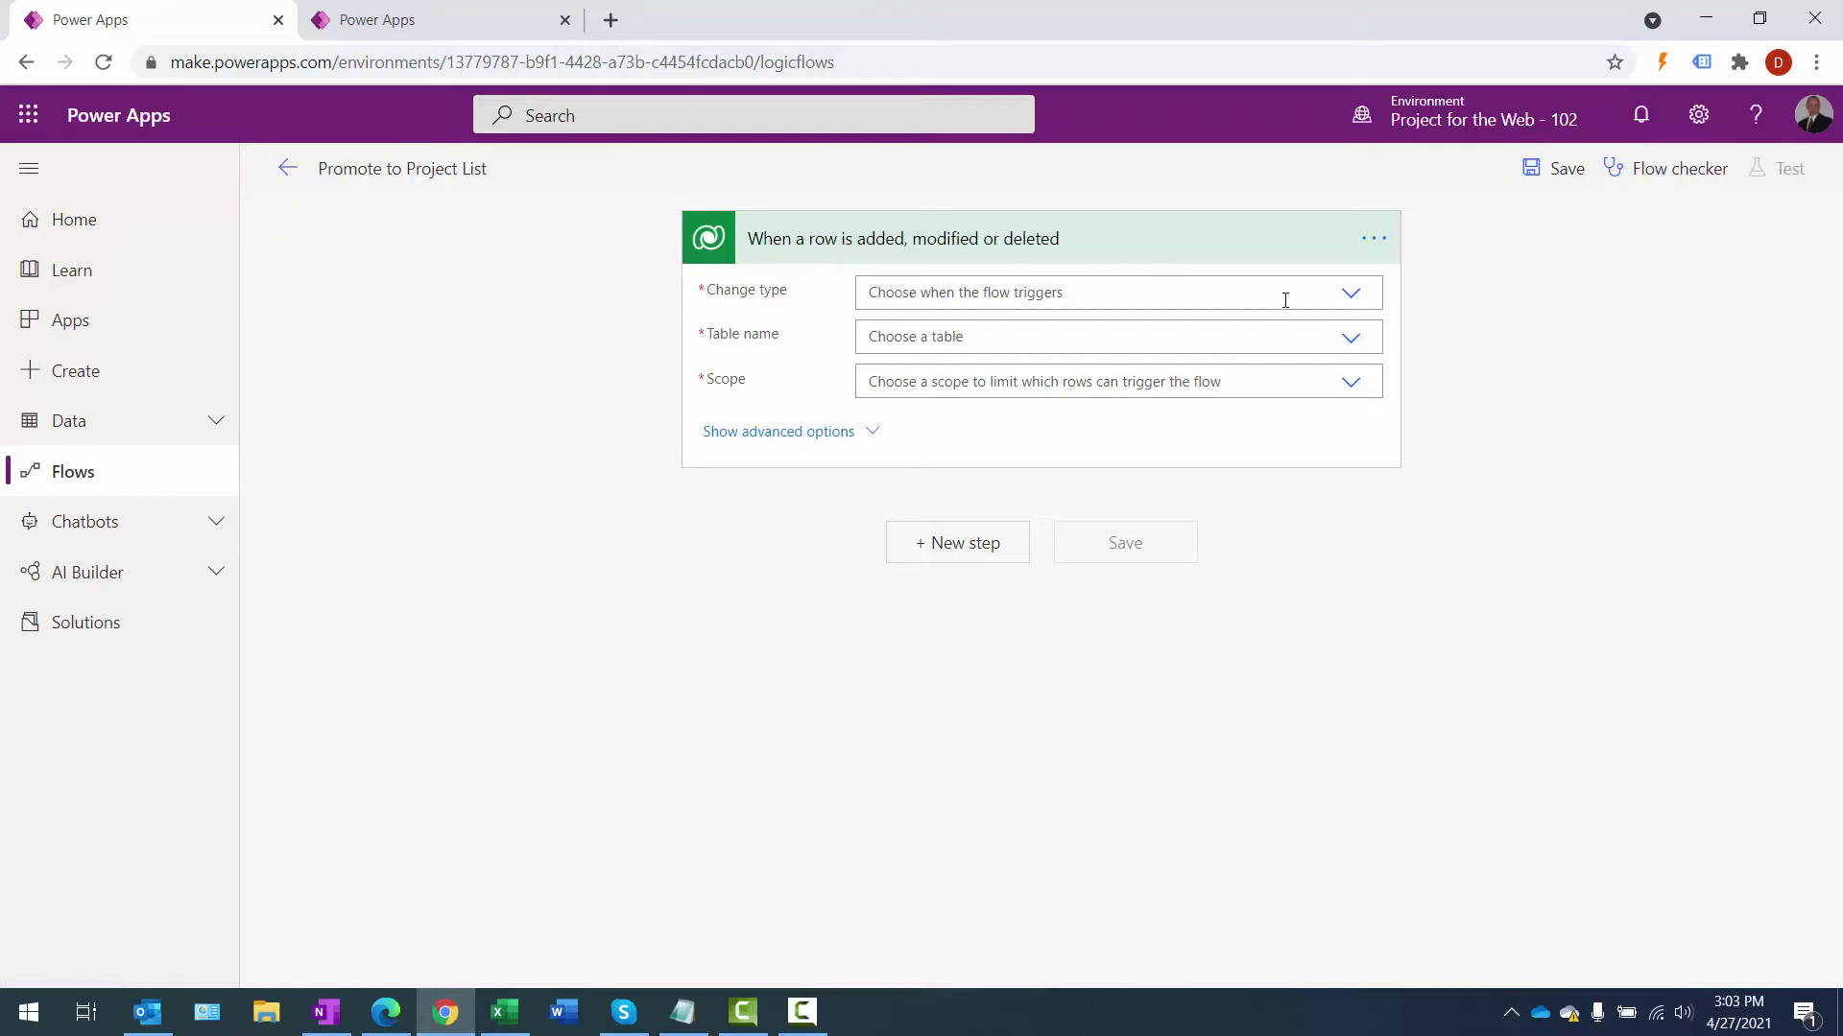
- Set the trigger's change type to Update, table name to Project Request and scope to Organization, and show its advanced options
left_click(1351, 295)
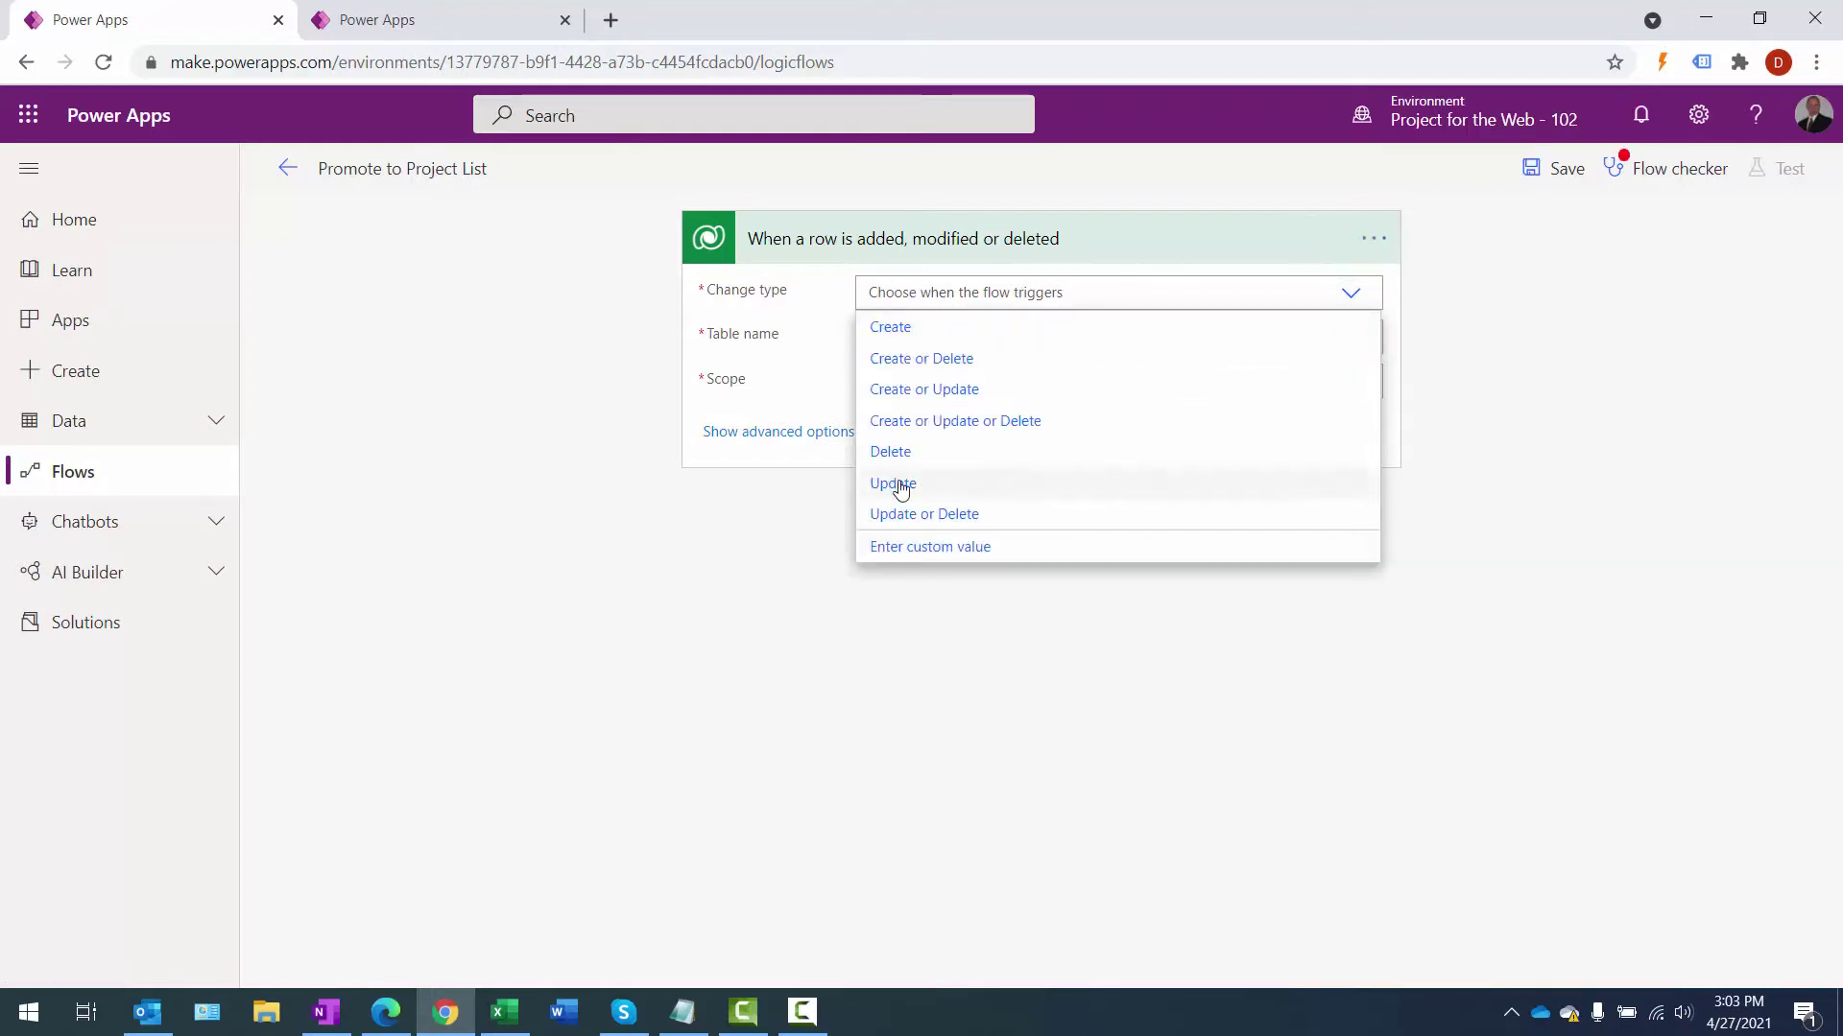
left_click(901, 487)
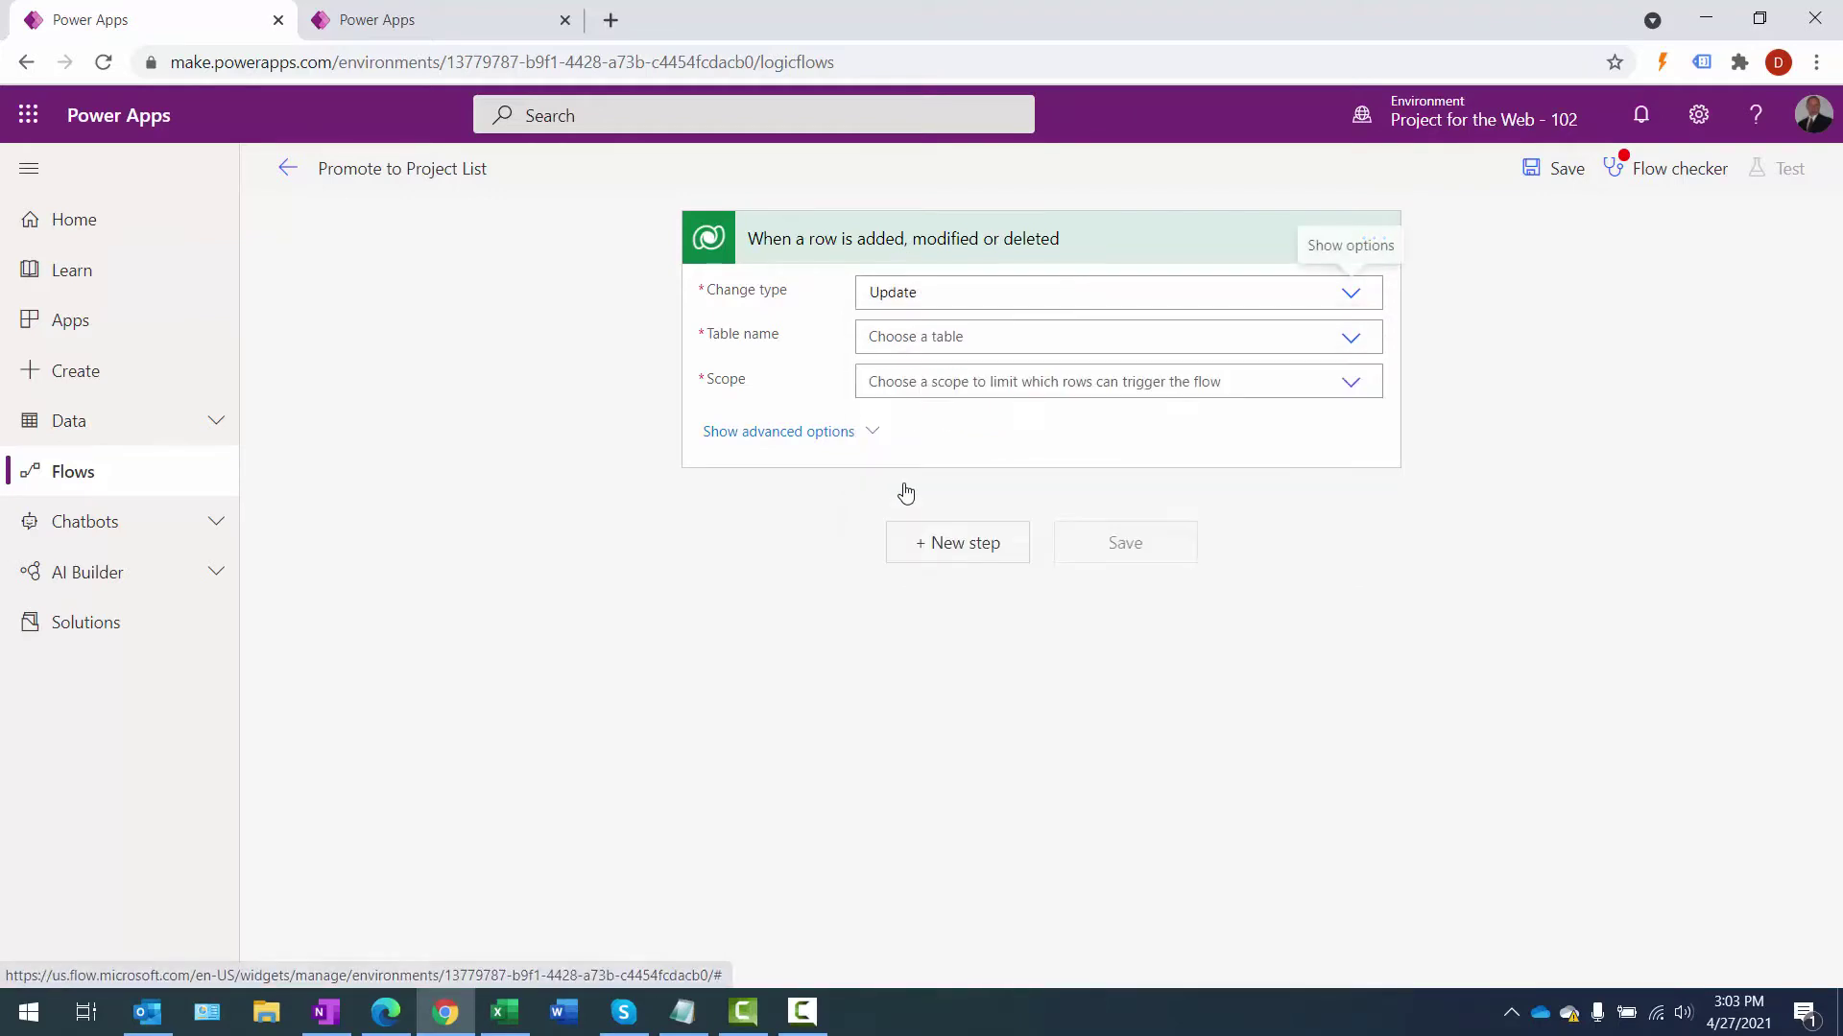
left_click(1350, 342)
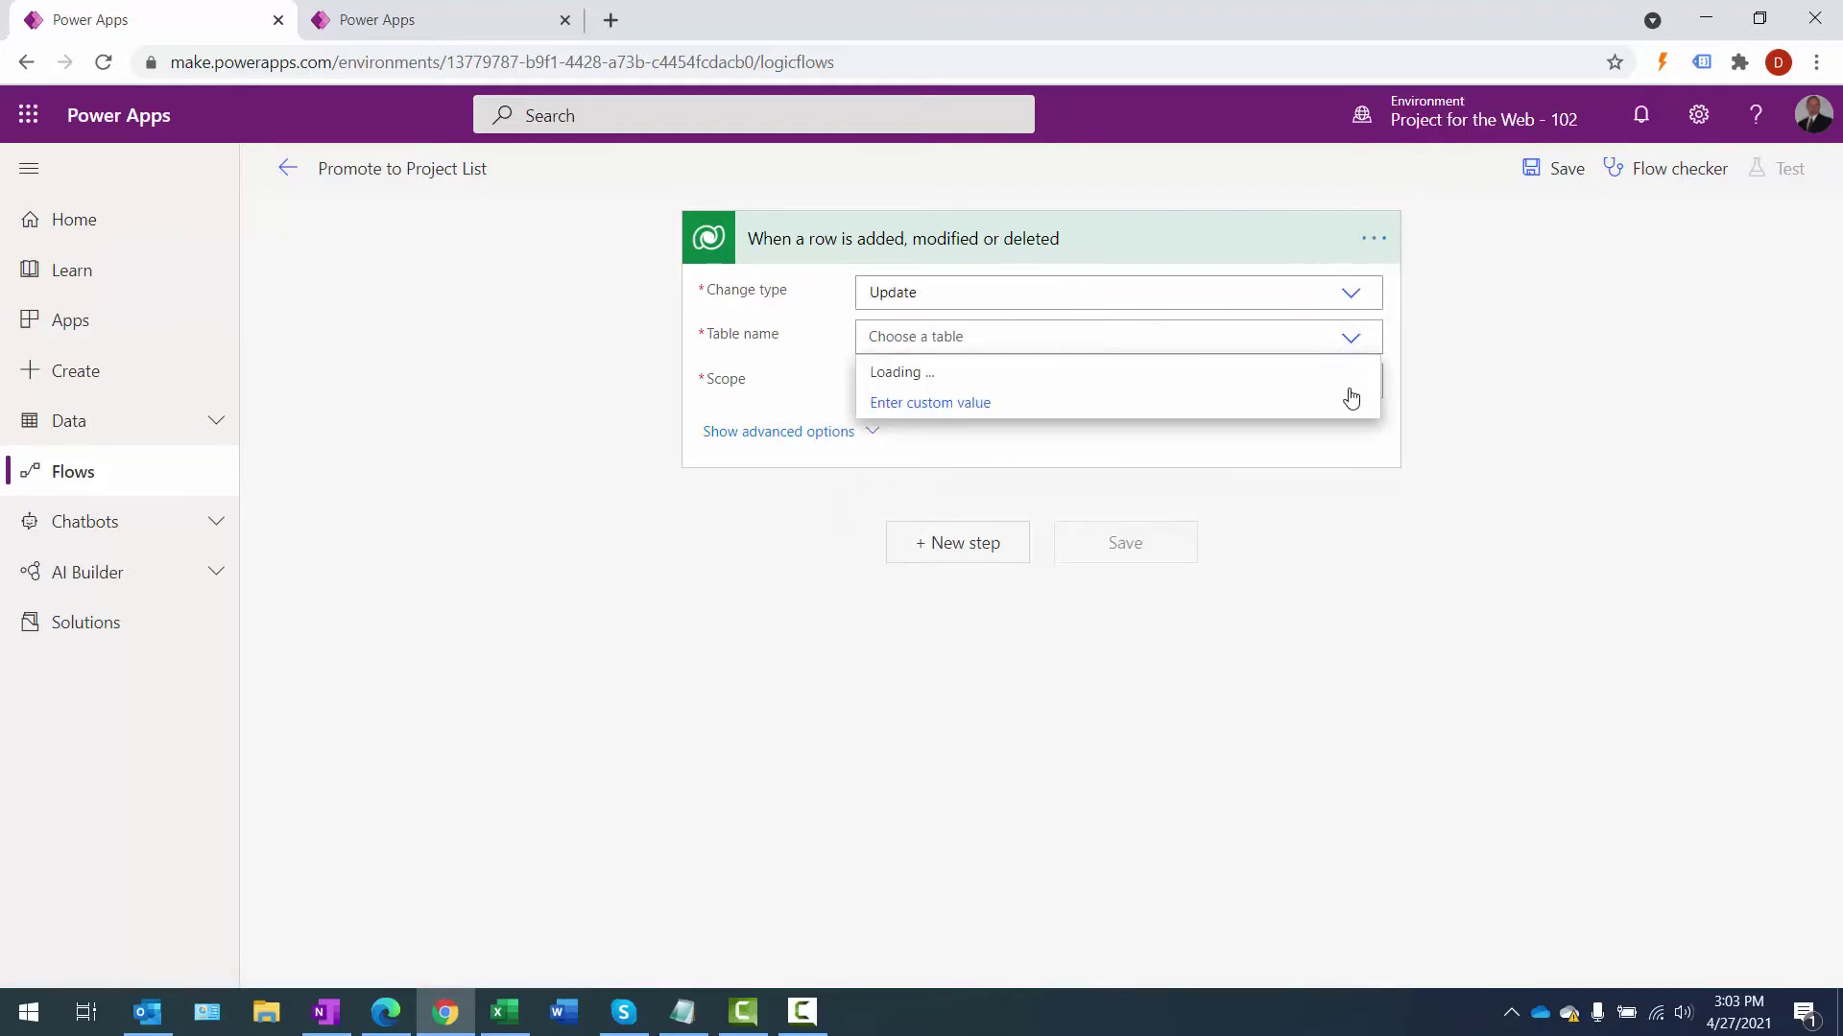
left_click_drag(1373, 385, 1369, 573)
scroll(1127, 551, "down", 5)
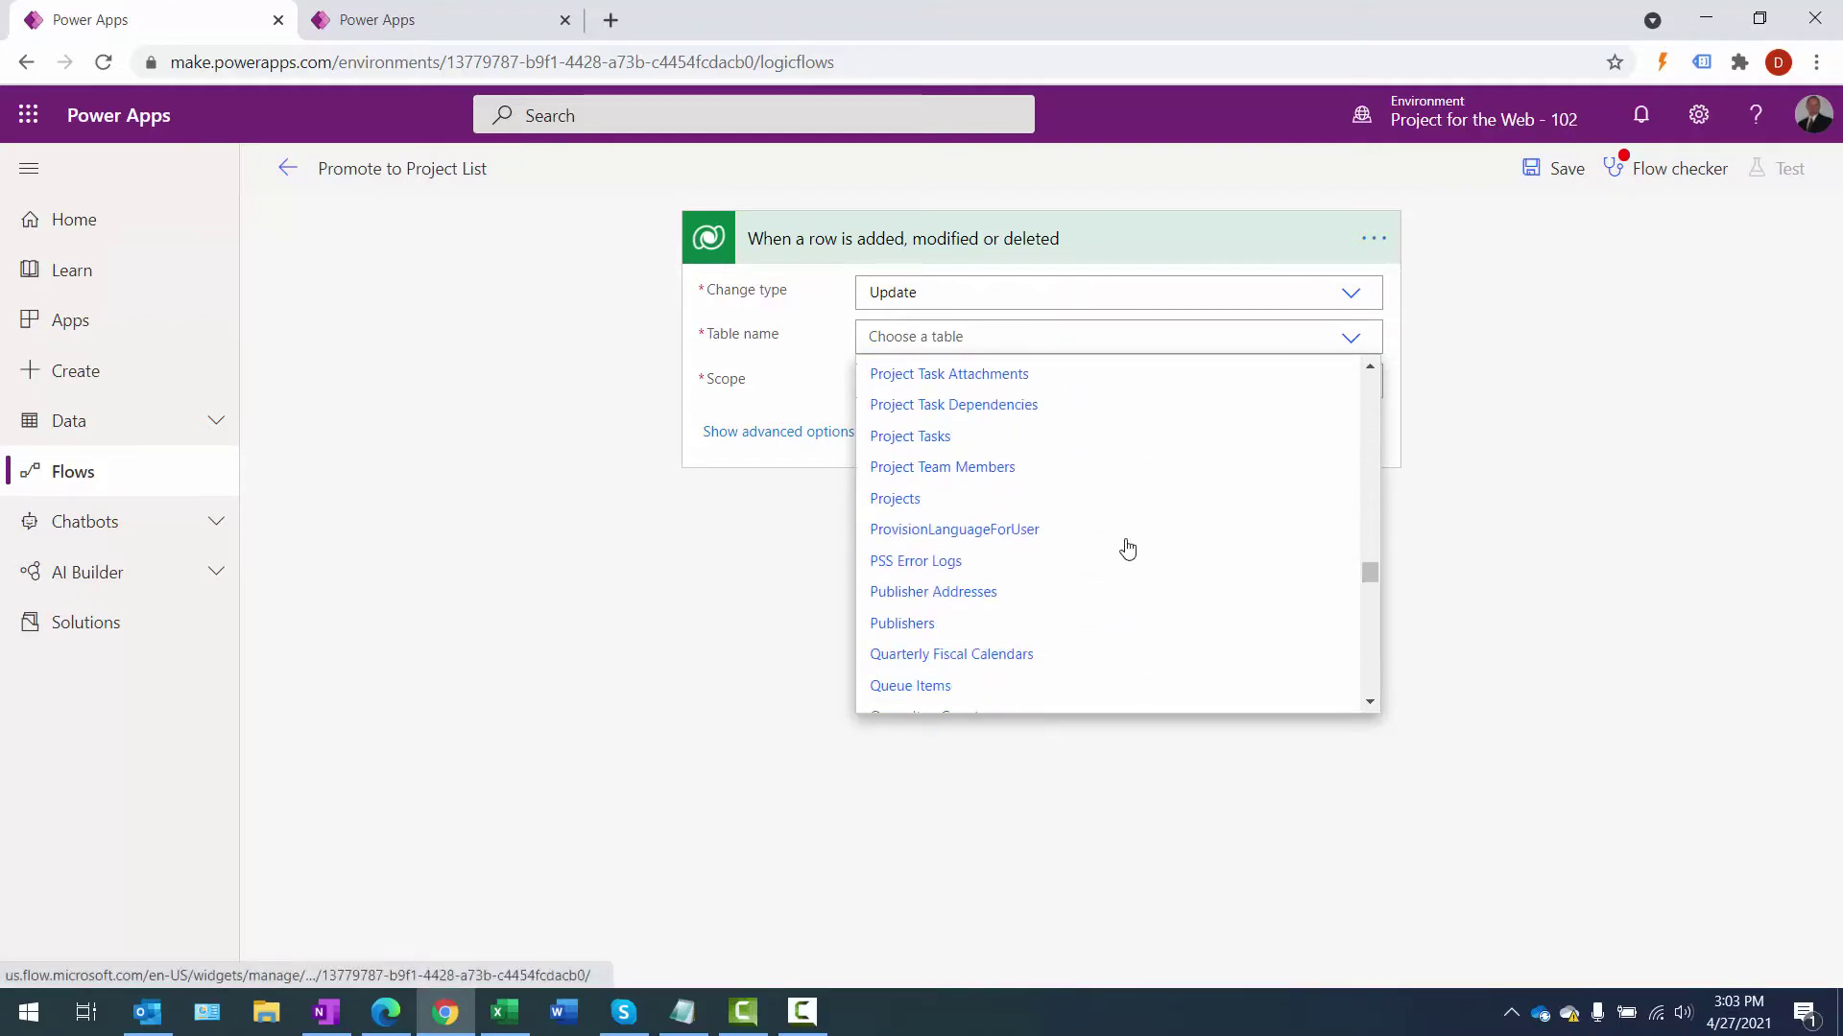
scroll(1126, 548, "up", 5)
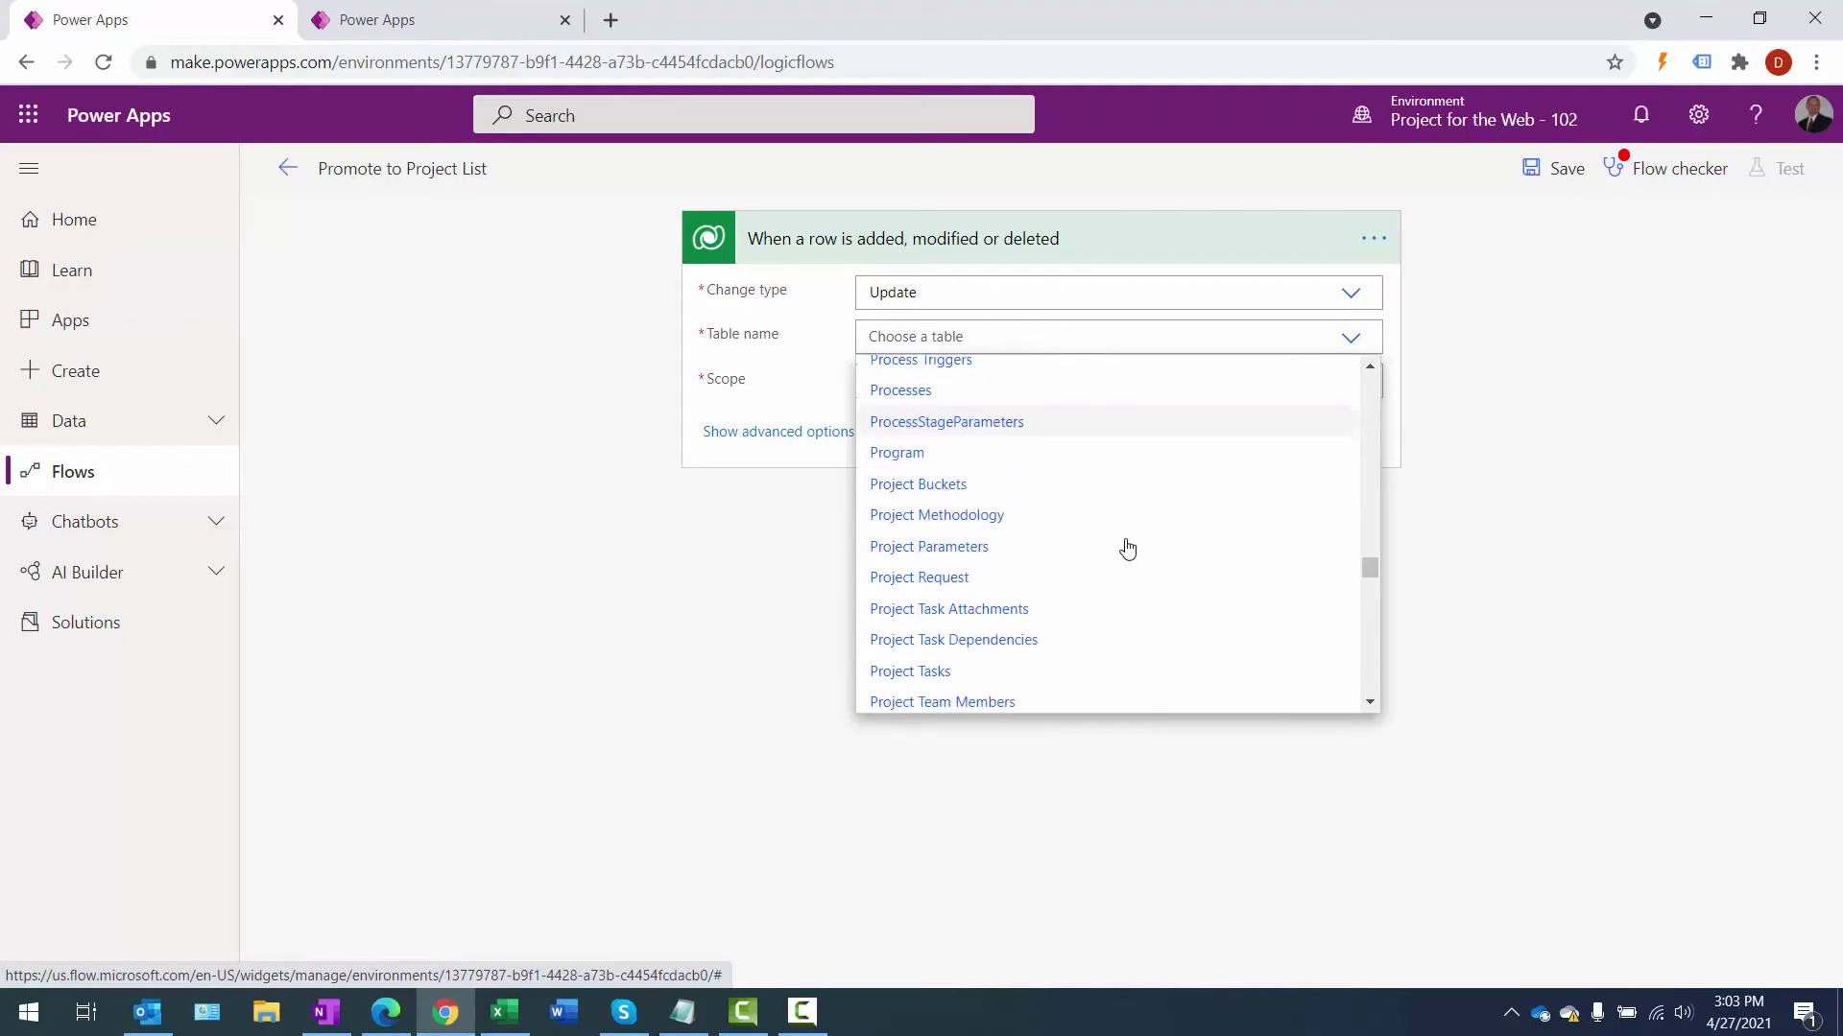
left_click(927, 595)
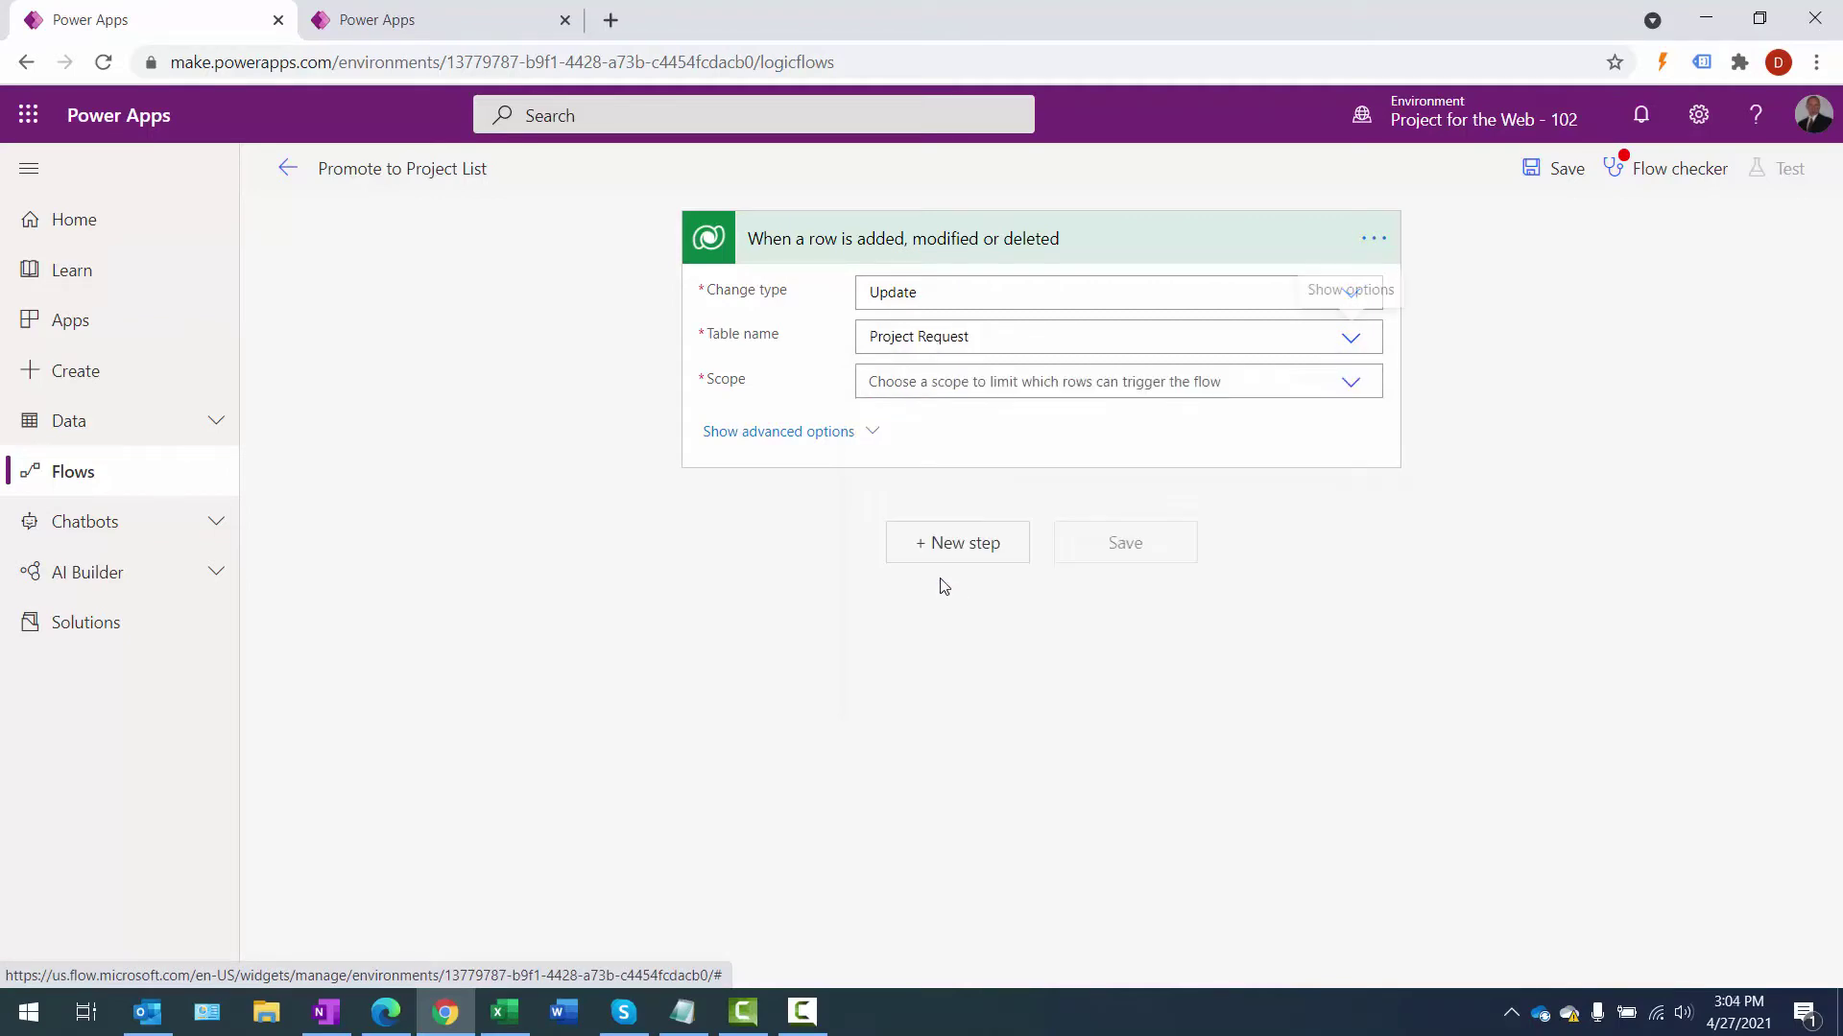
left_click(1351, 391)
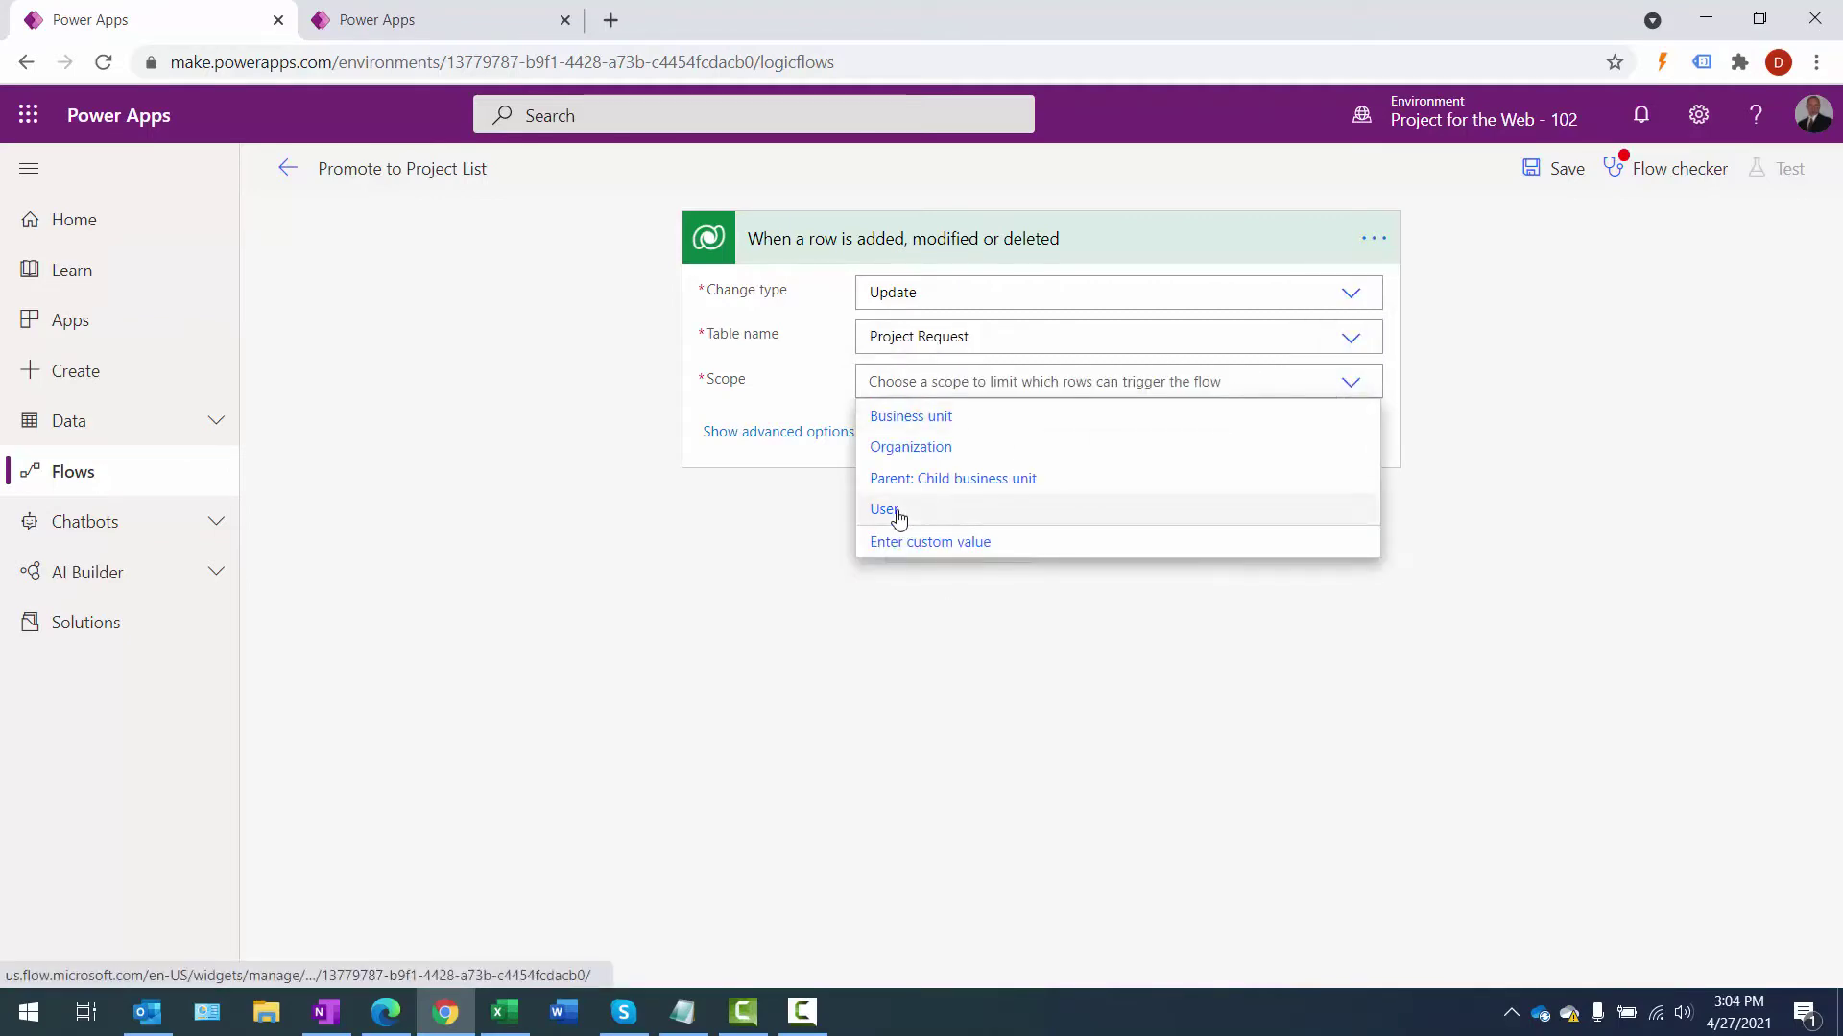
left_click(911, 450)
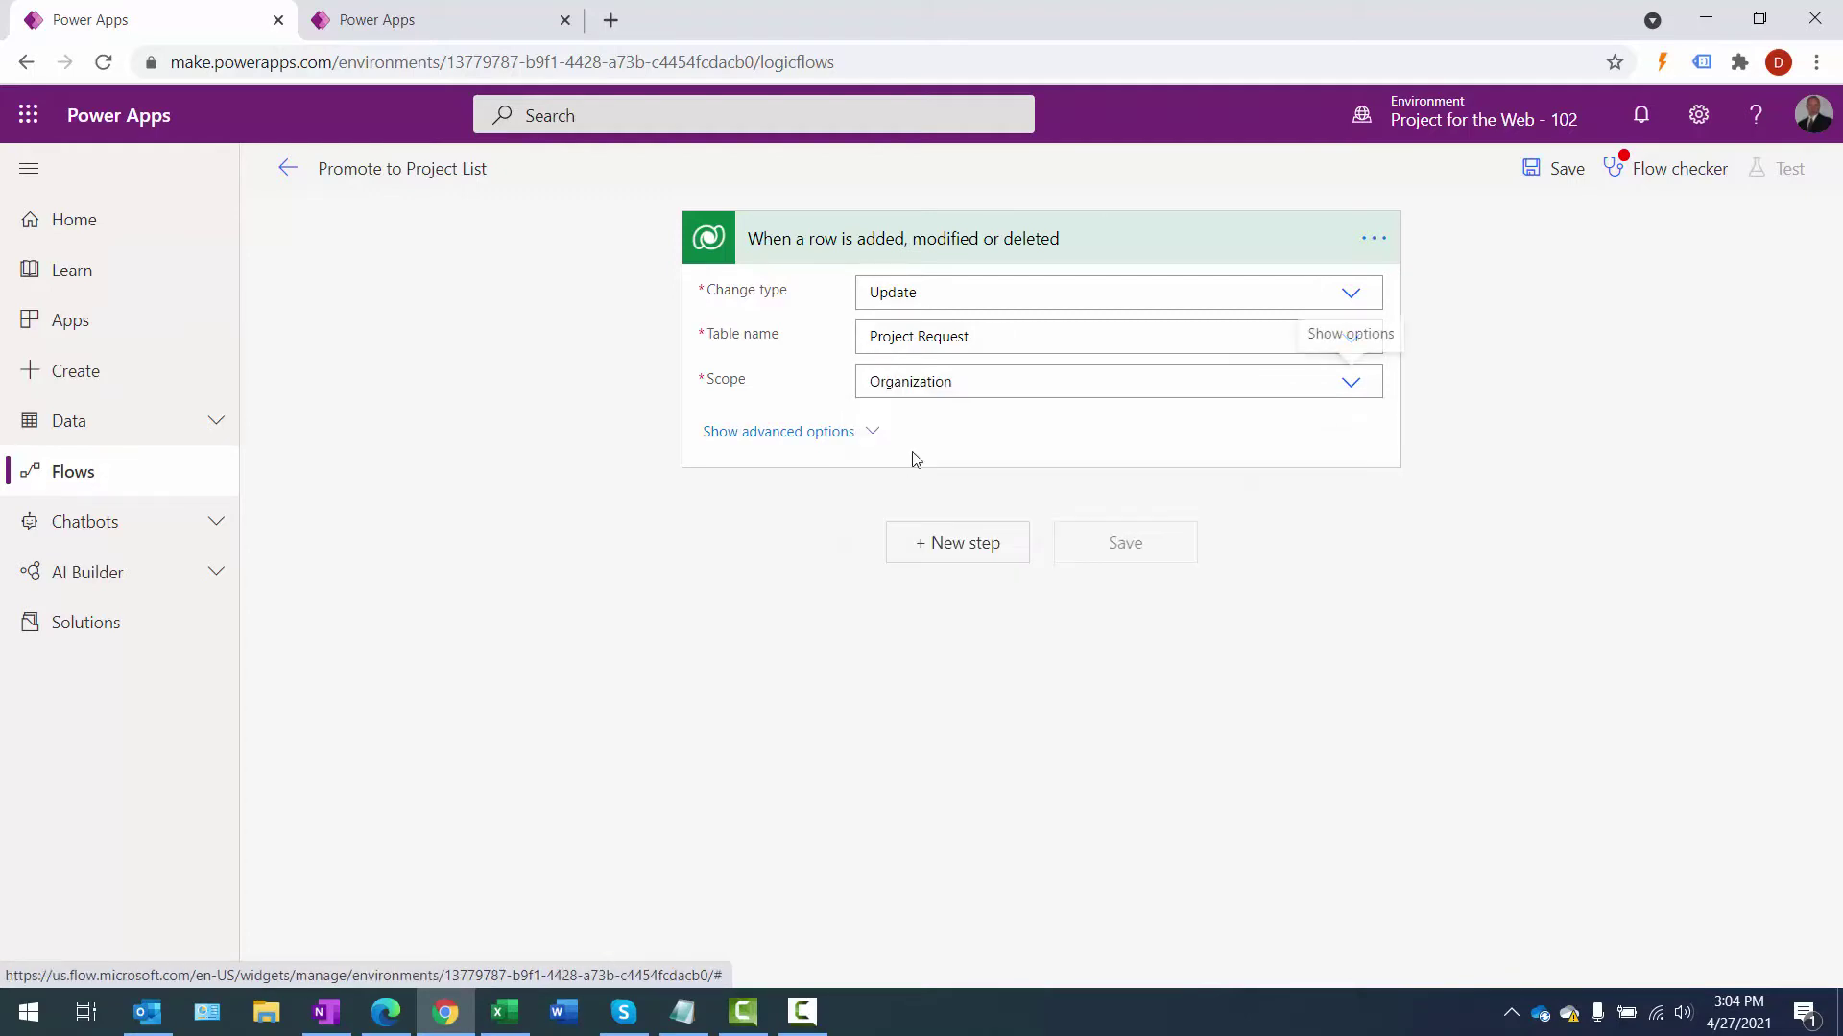
left_click(828, 432)
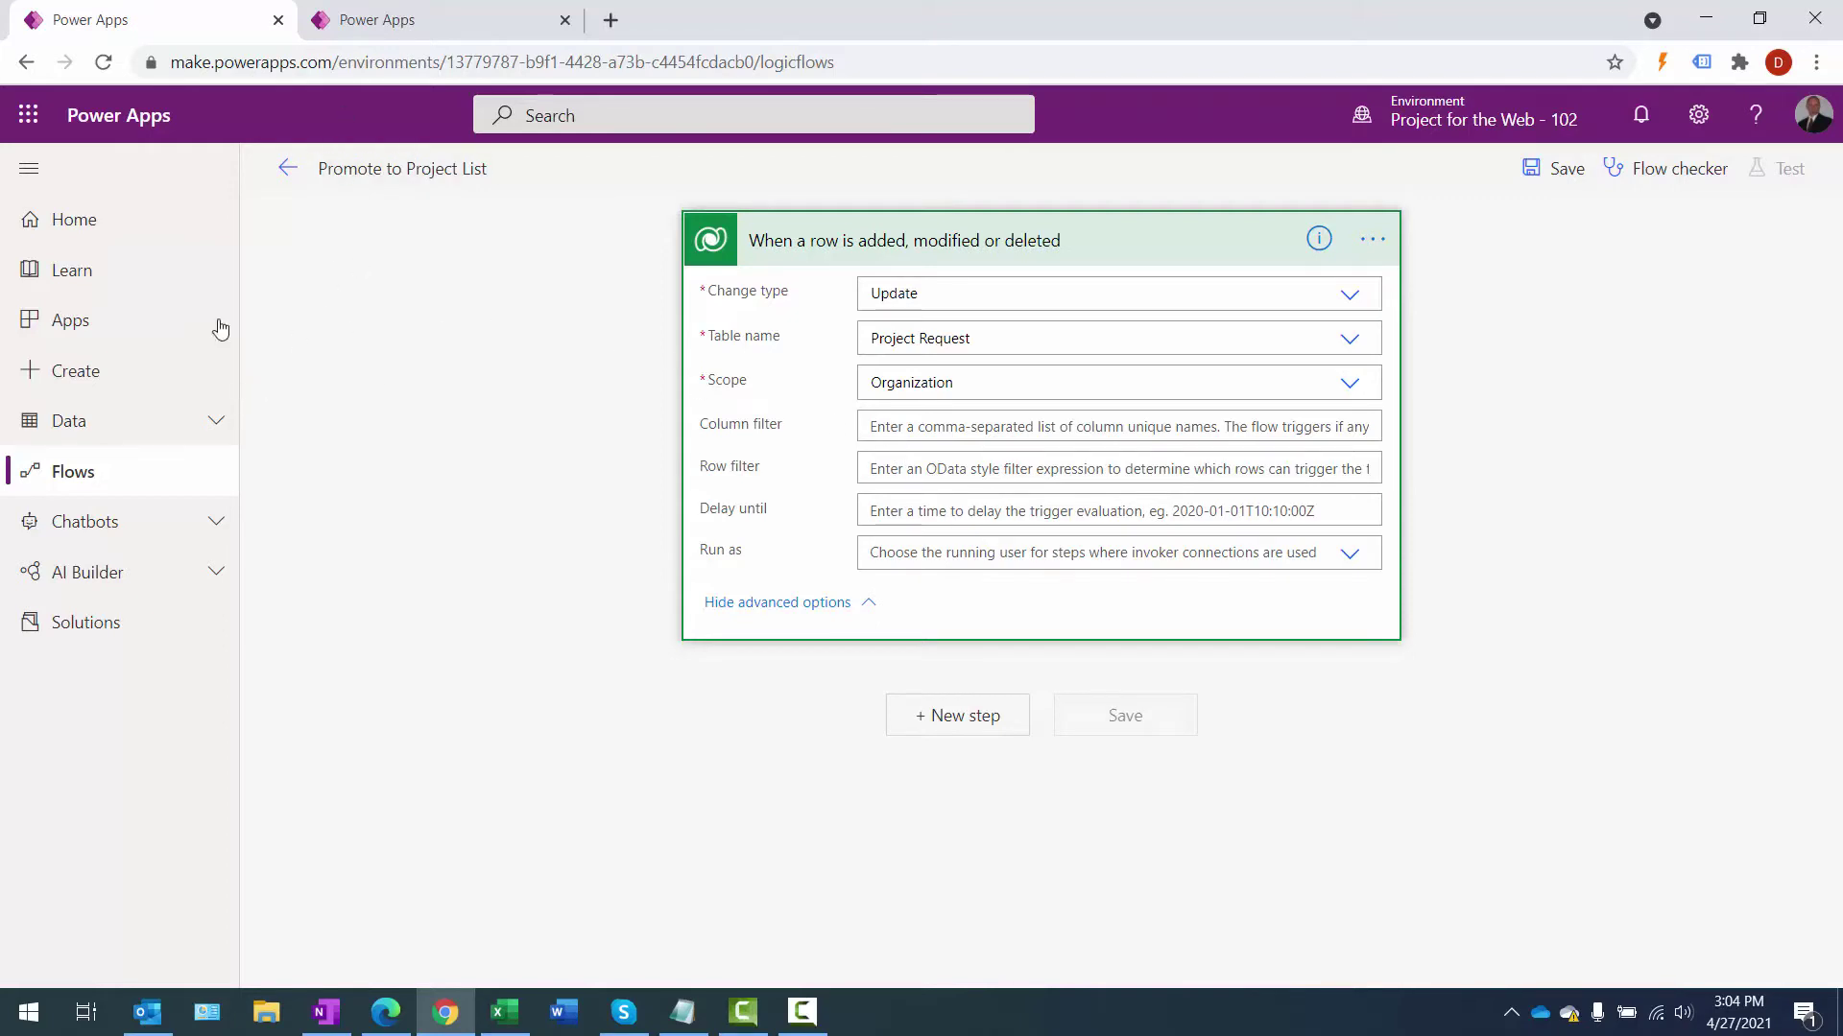
- Duplicate the Power Apps browser tab and open the Project Request table's columns in the copy
right_click(150, 29)
left_click(252, 199)
left_click(850, 20)
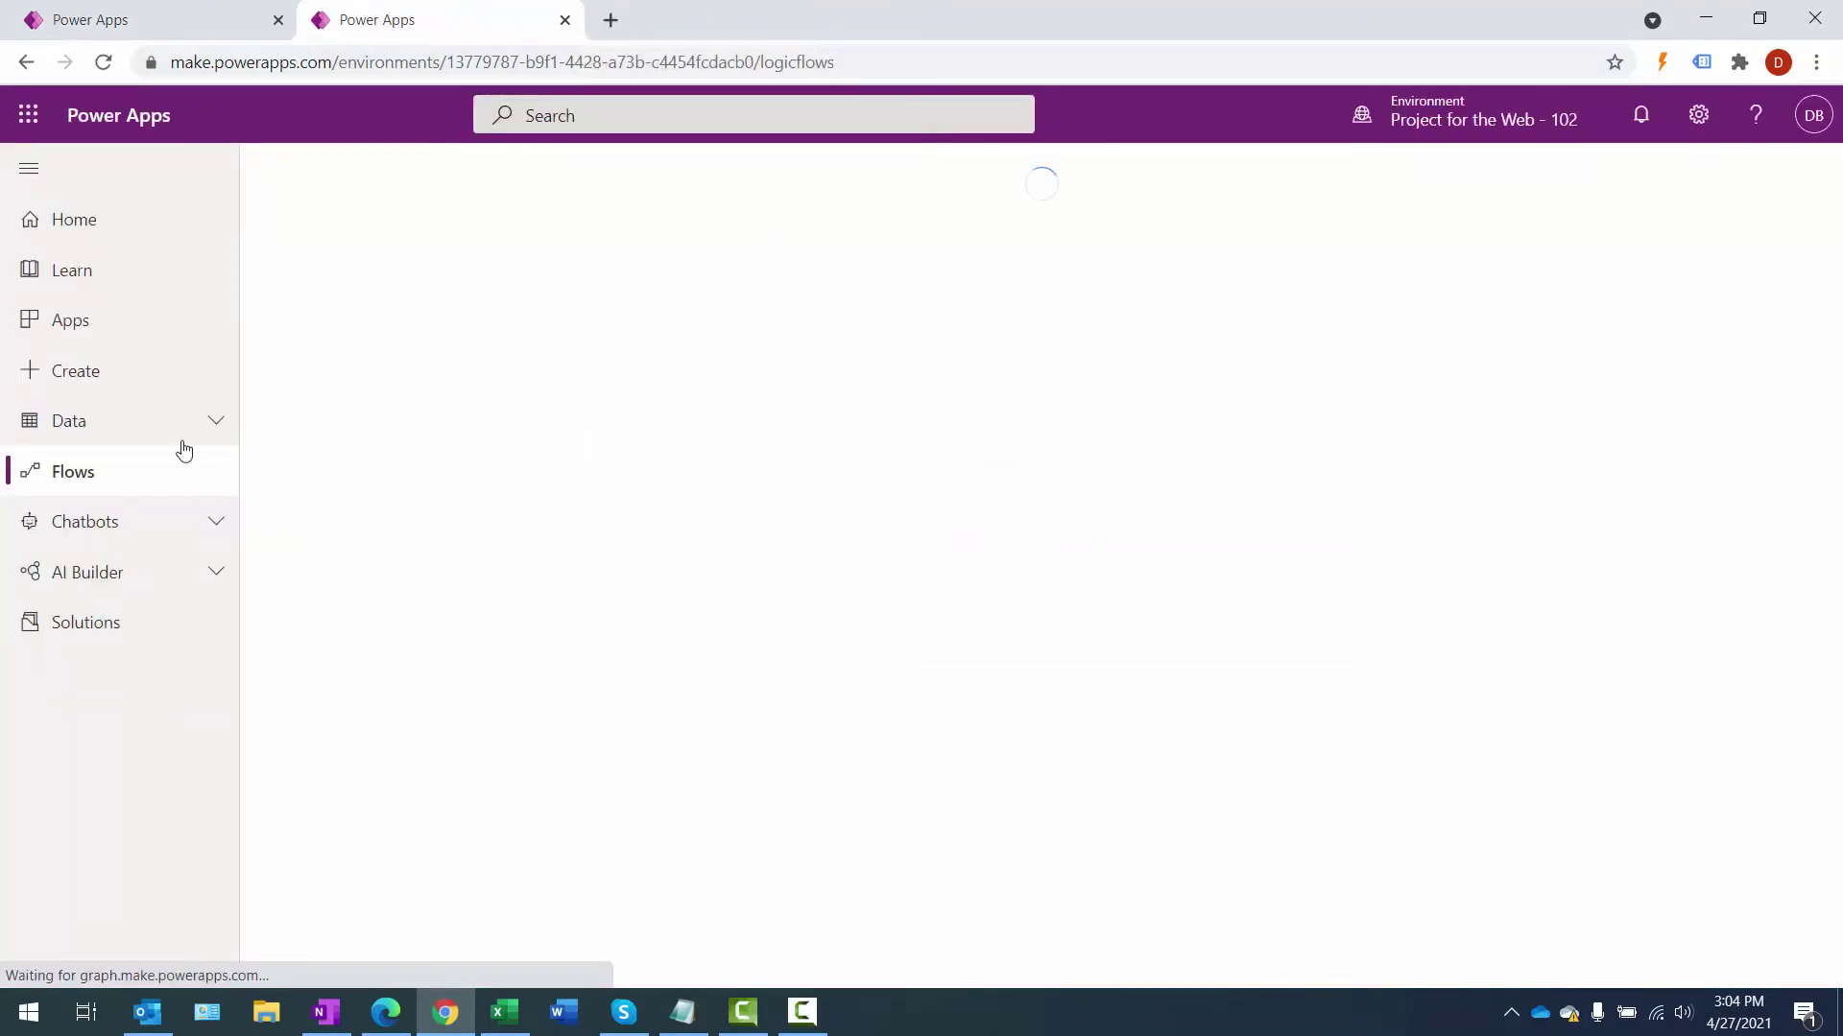
left_click(211, 420)
left_click(101, 471)
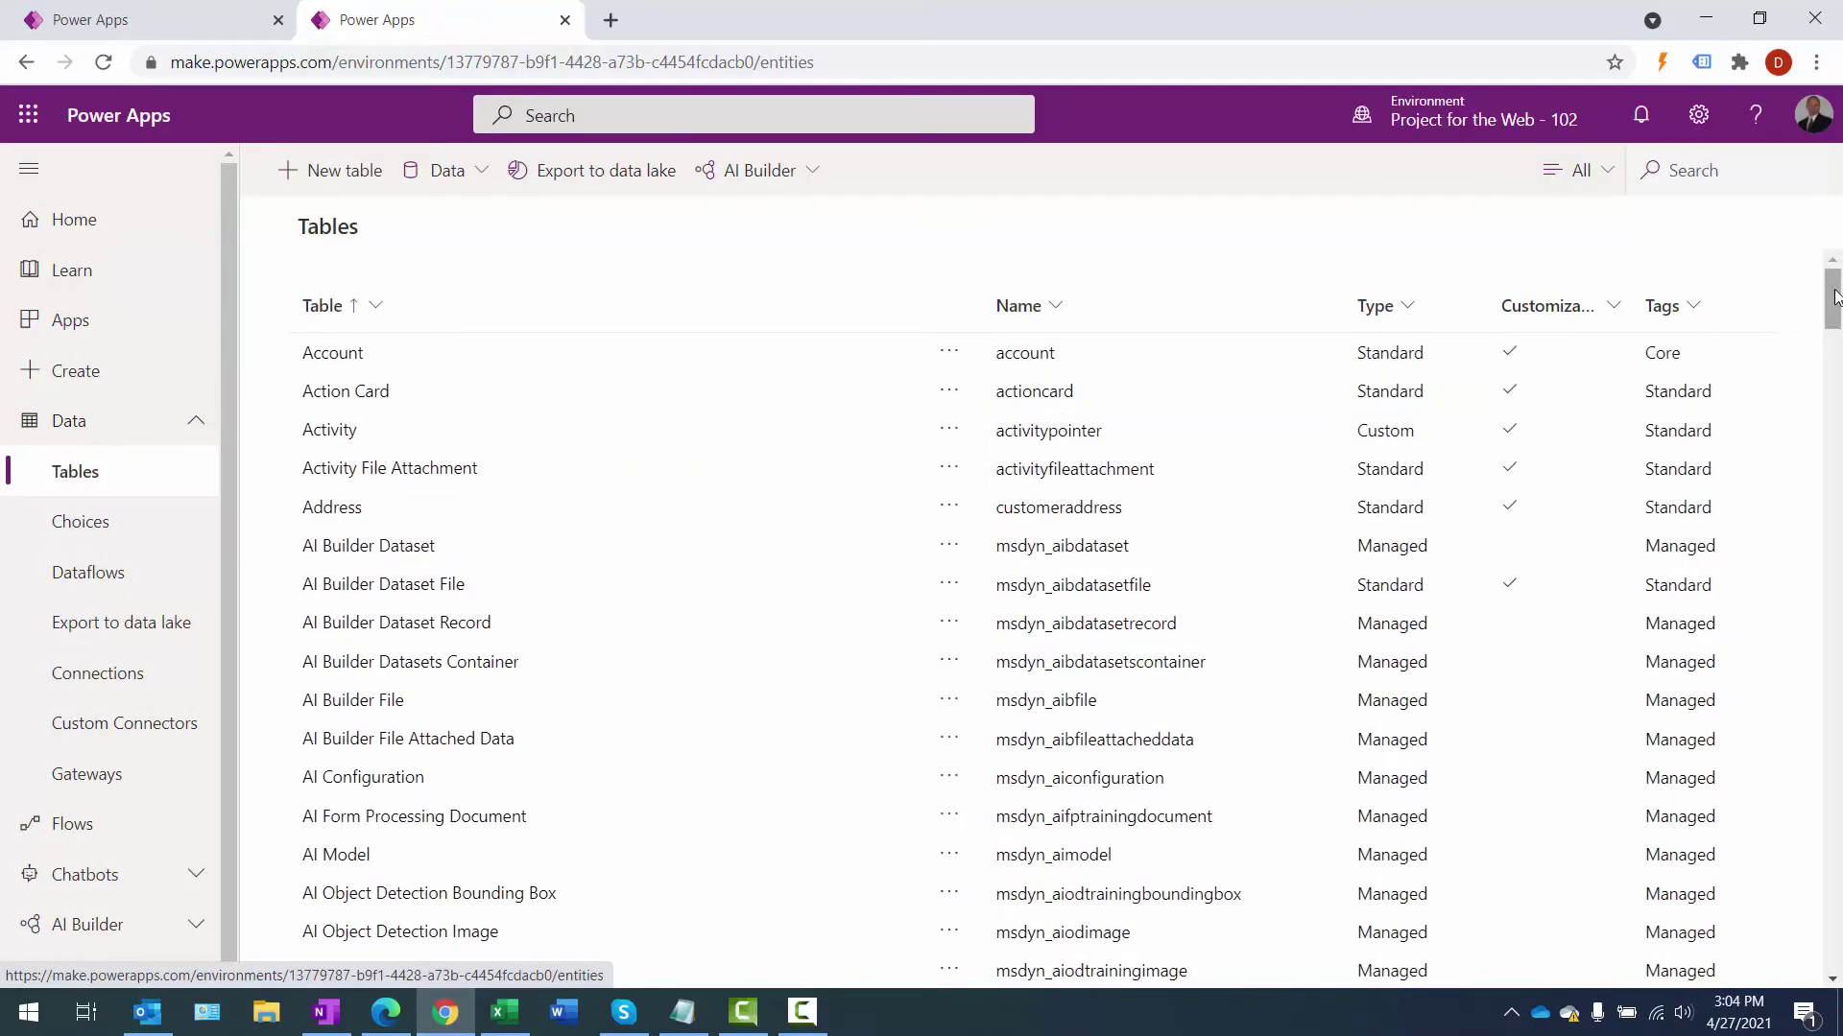
left_click_drag(1831, 298, 1835, 744)
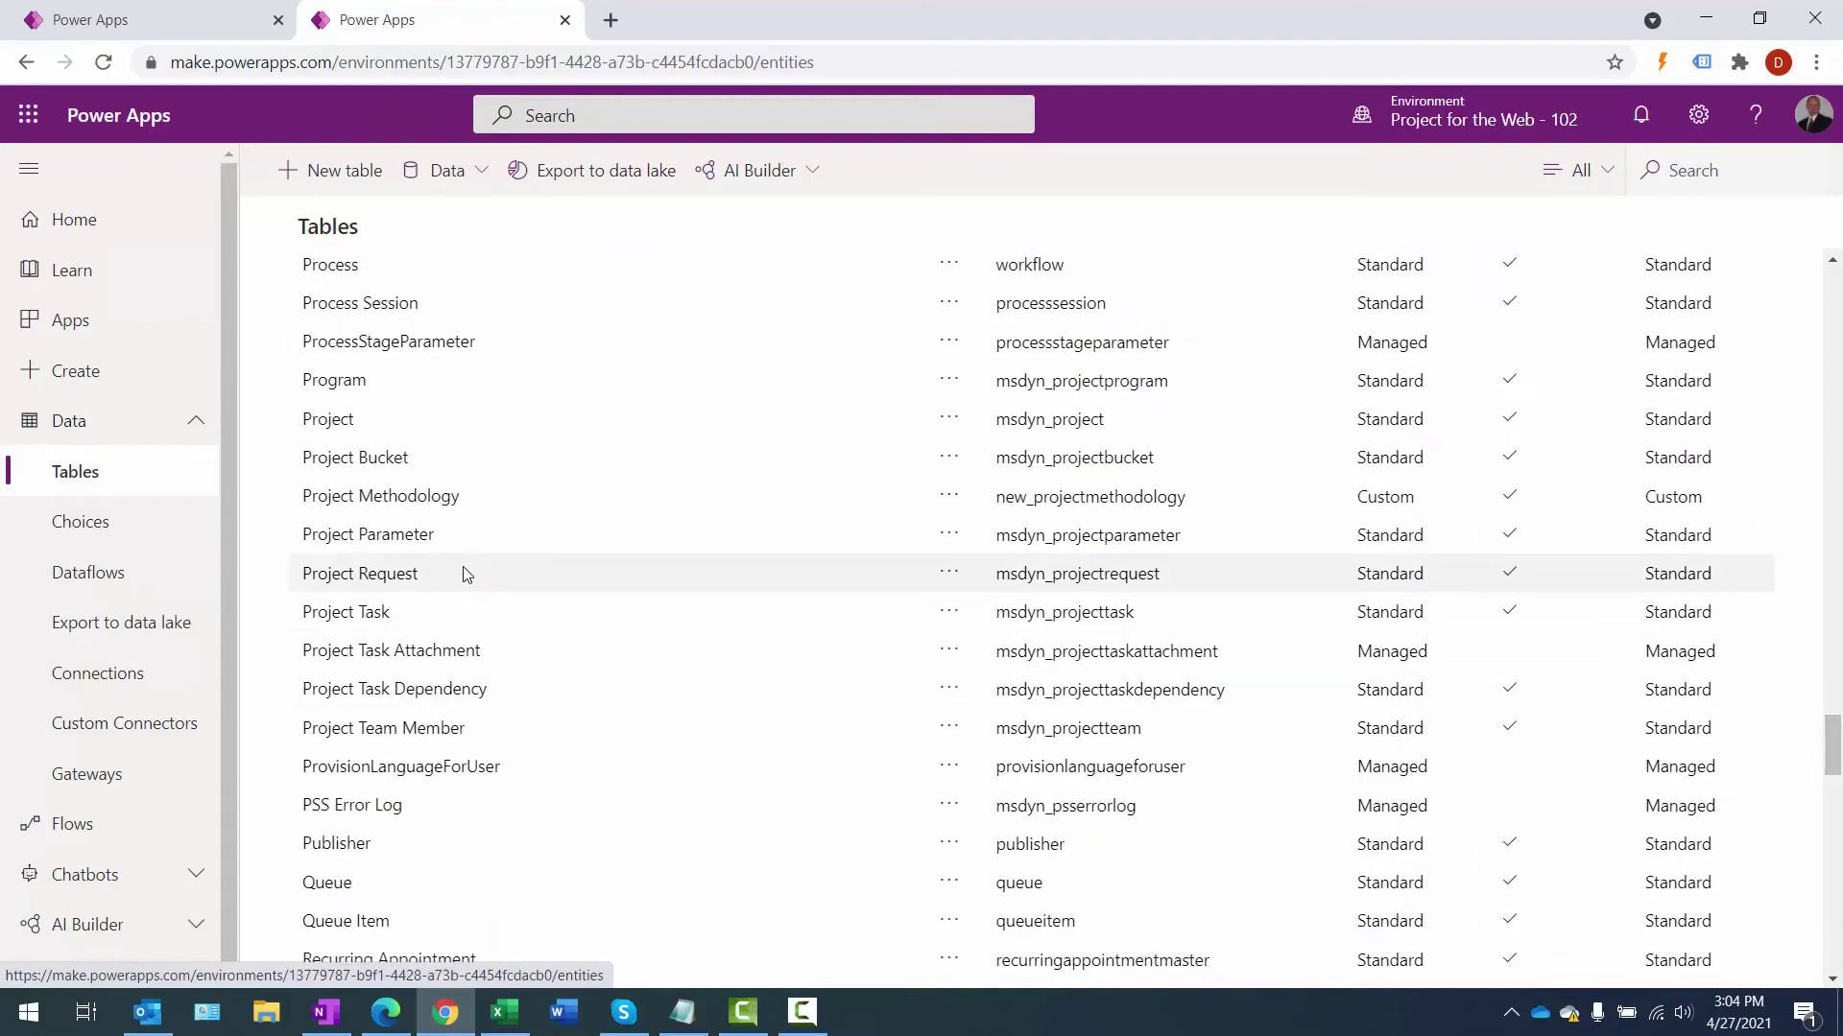
left_click(332, 575)
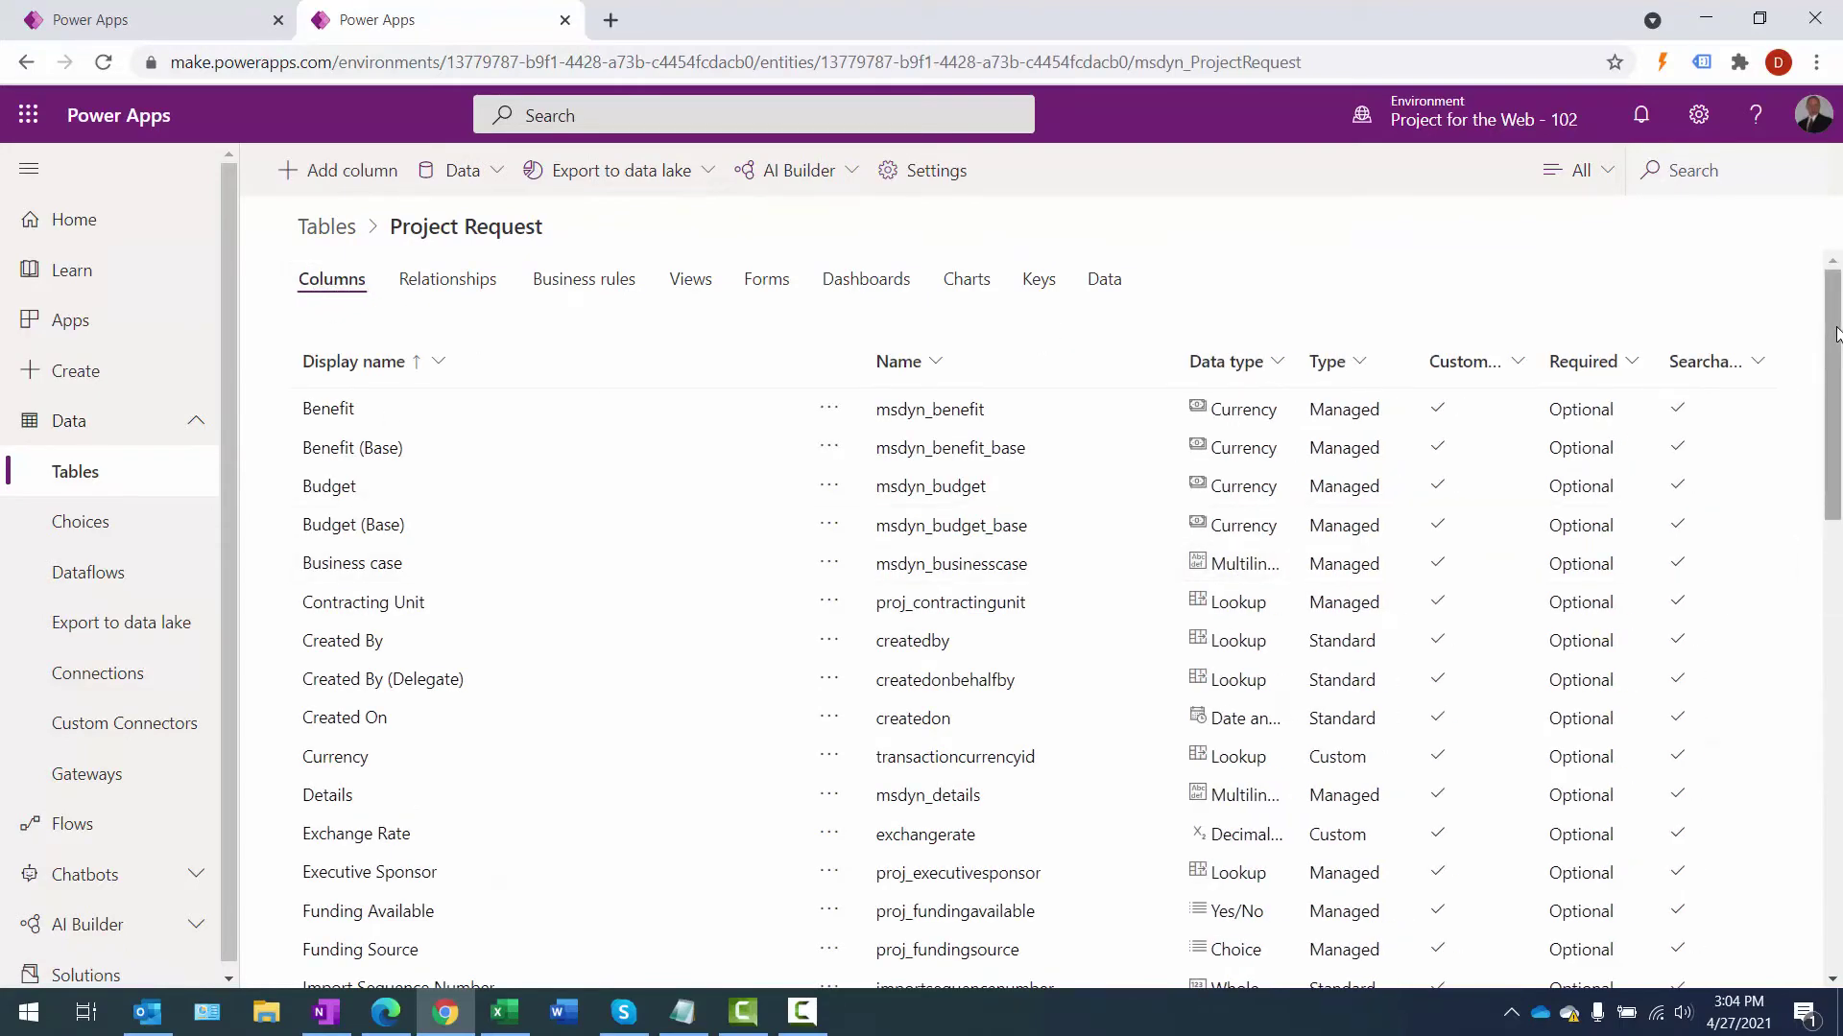
- Copy the Request State column's unique name, proj_requeststate, into the Column filter of the flow's trigger
left_click_drag(1835, 333, 1835, 622)
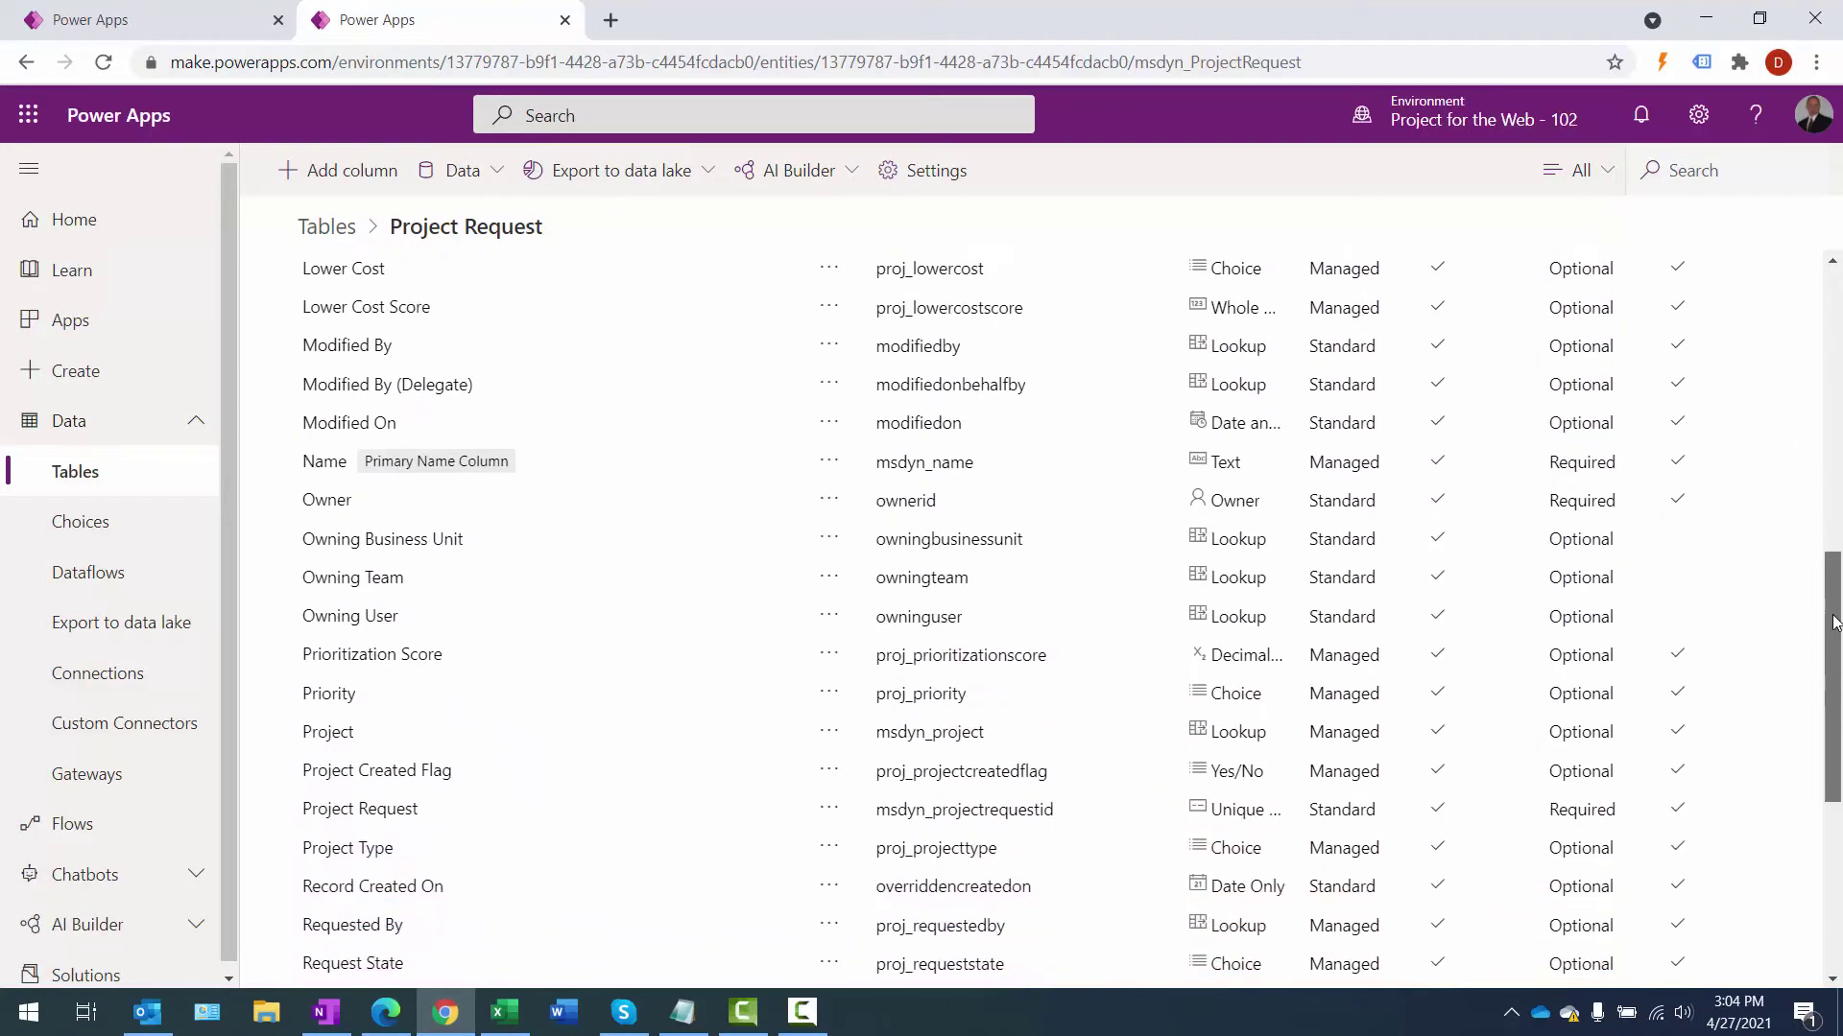
scroll(1363, 715, "down", 3)
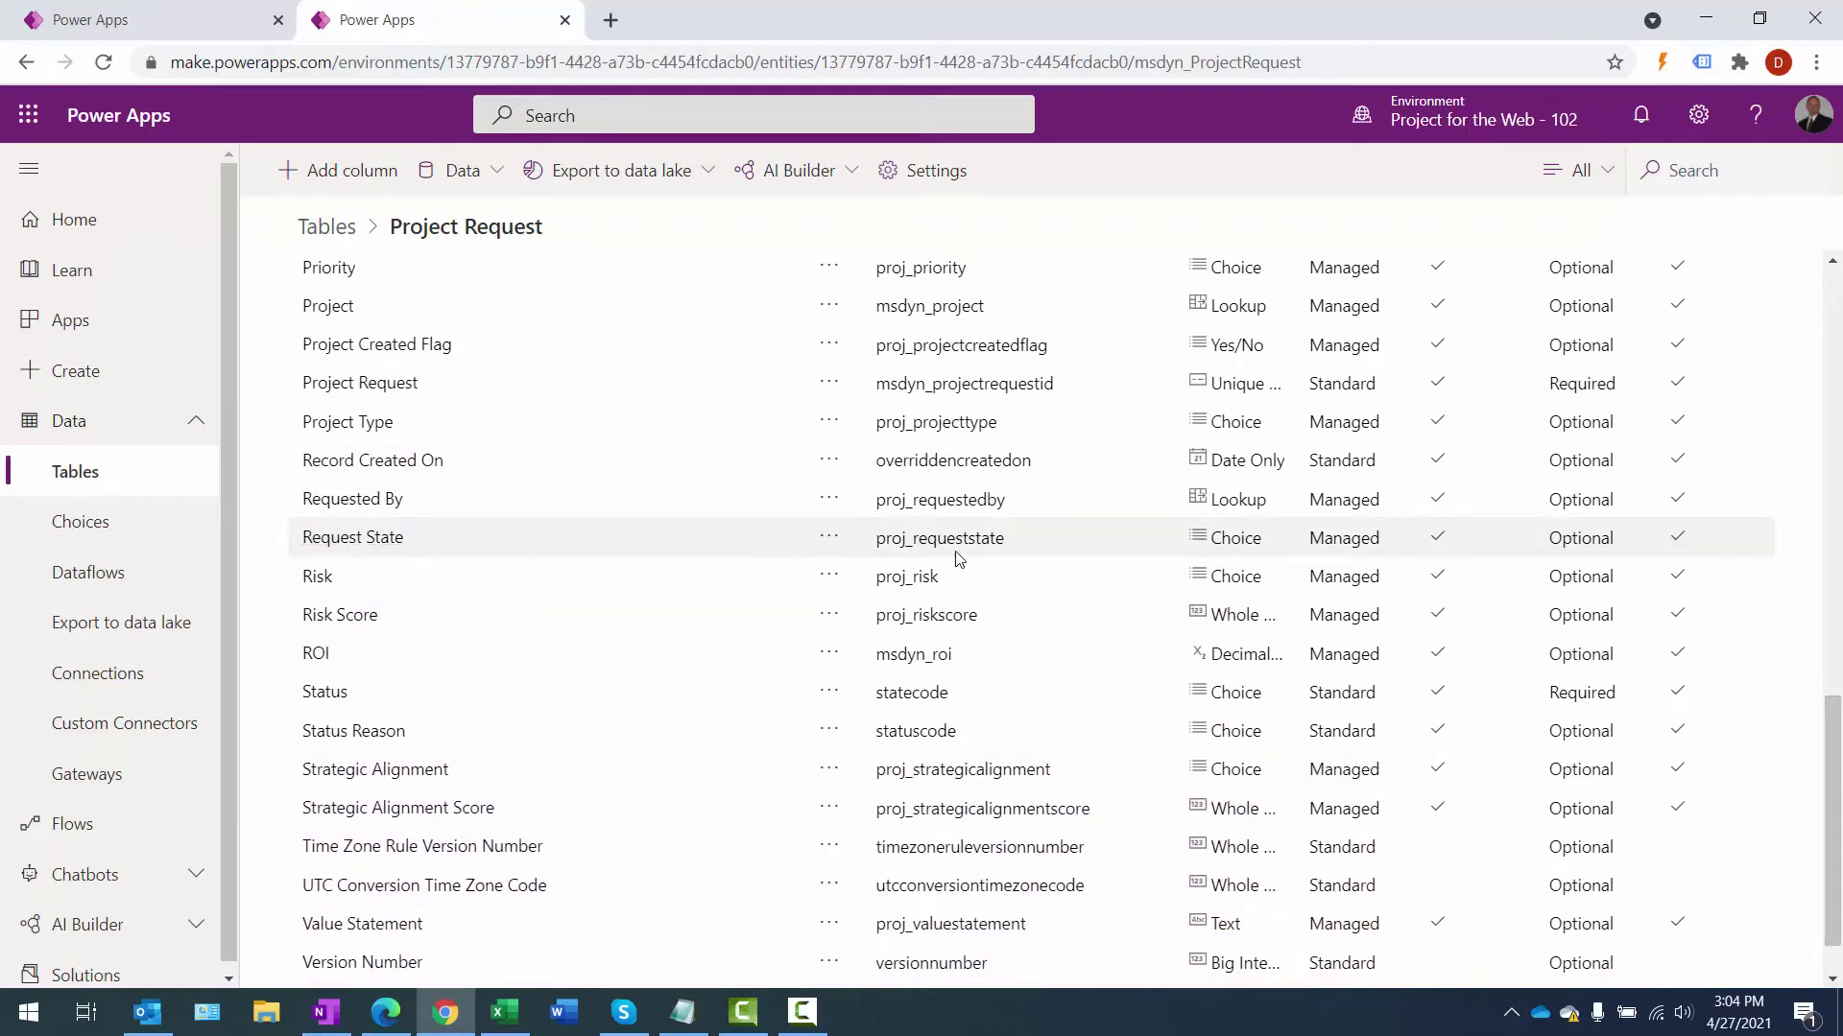
left_click_drag(1005, 538, 884, 547)
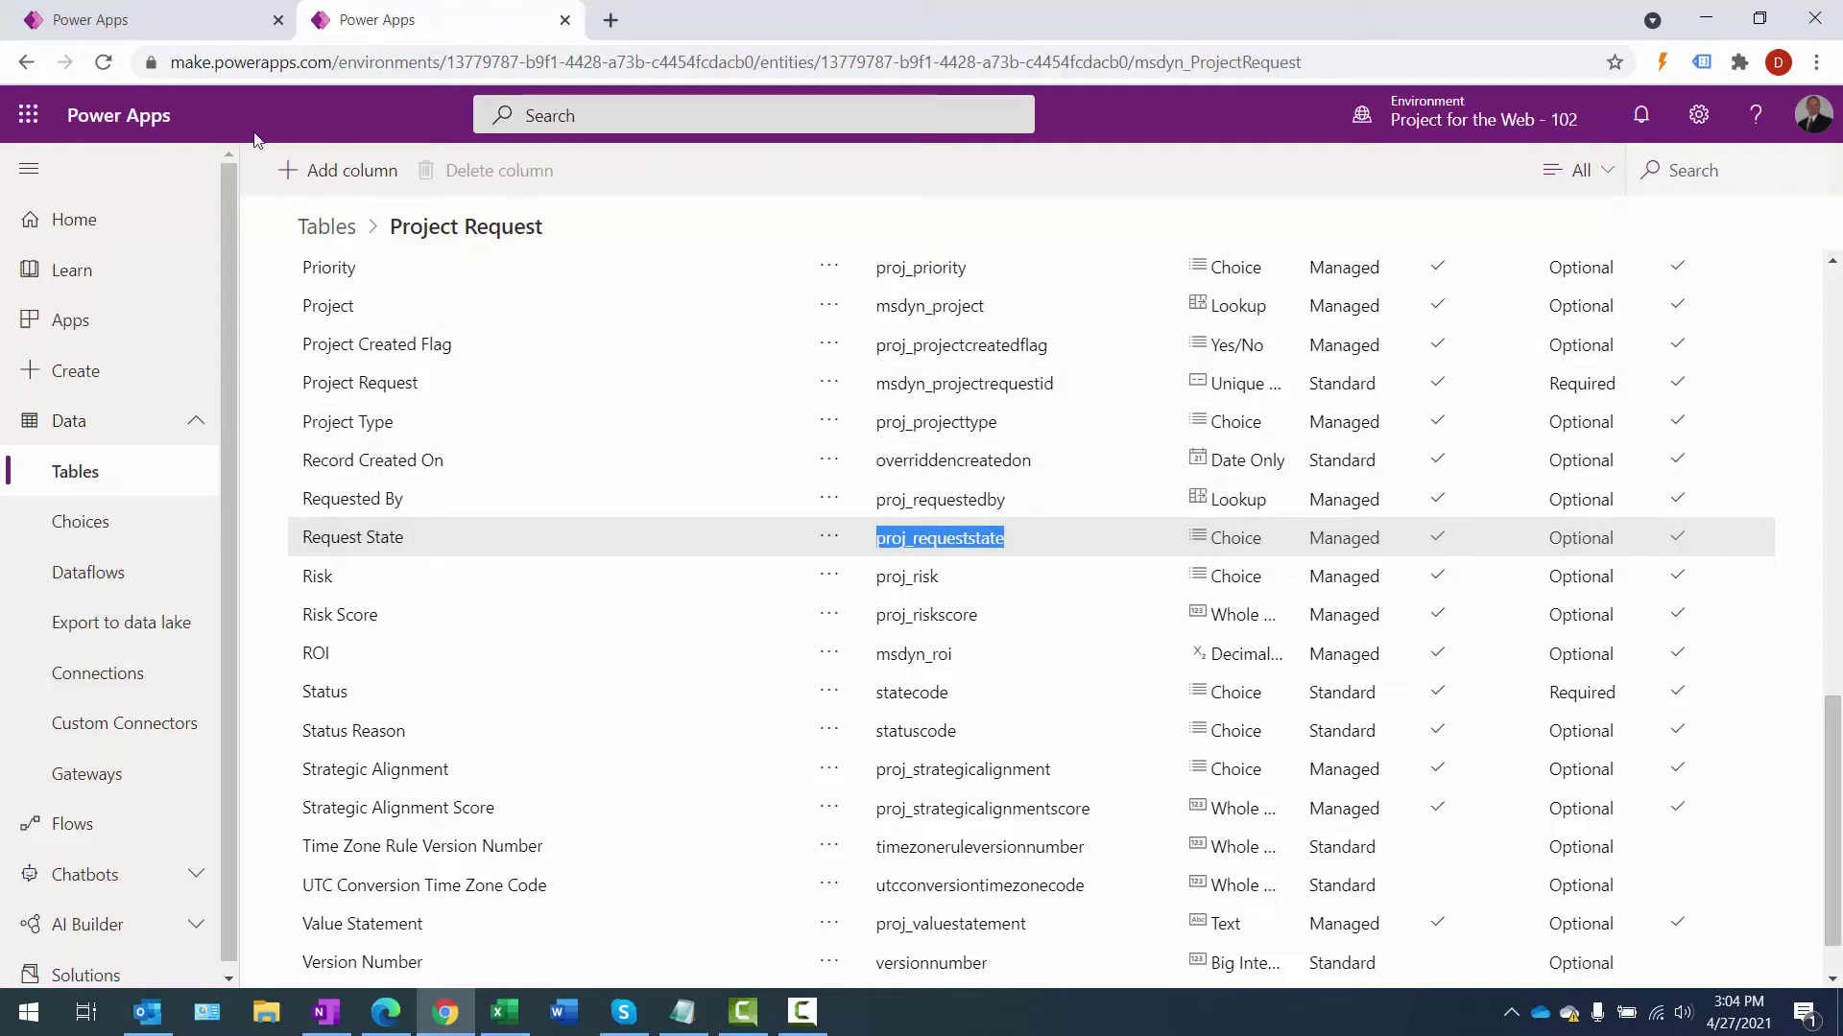
left_click(192, 24)
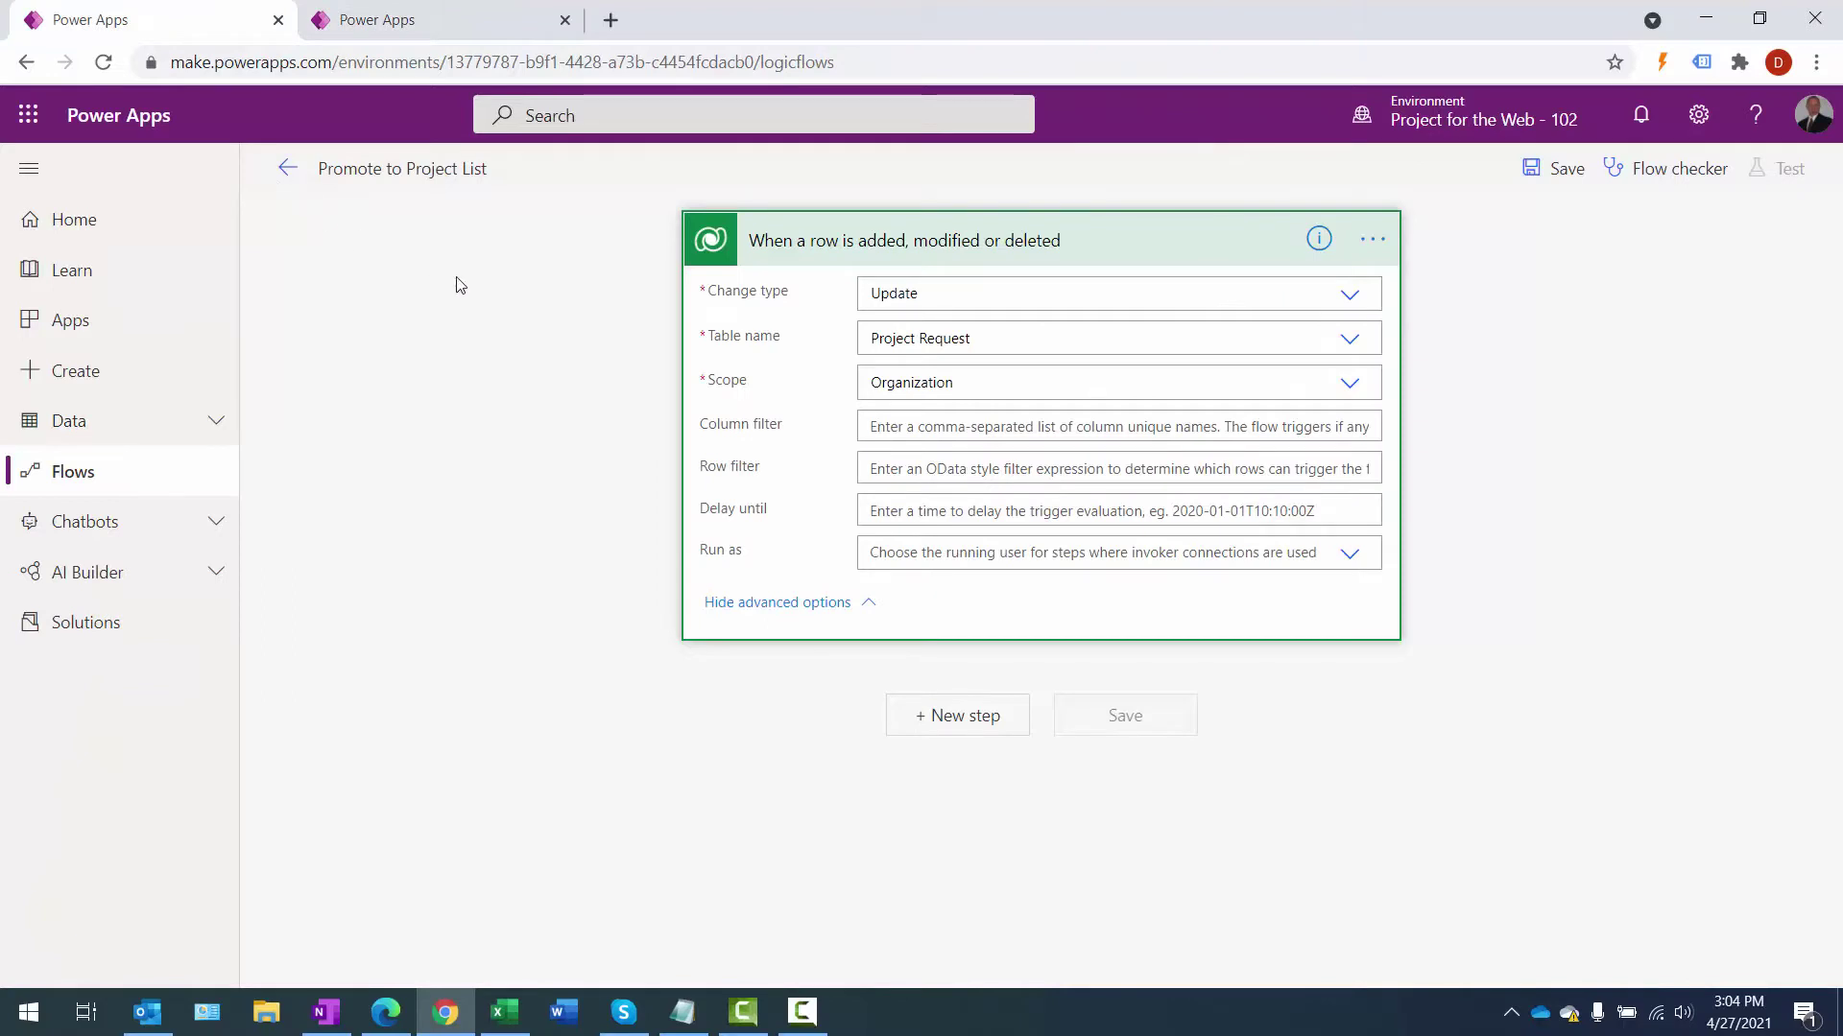
left_click(932, 419)
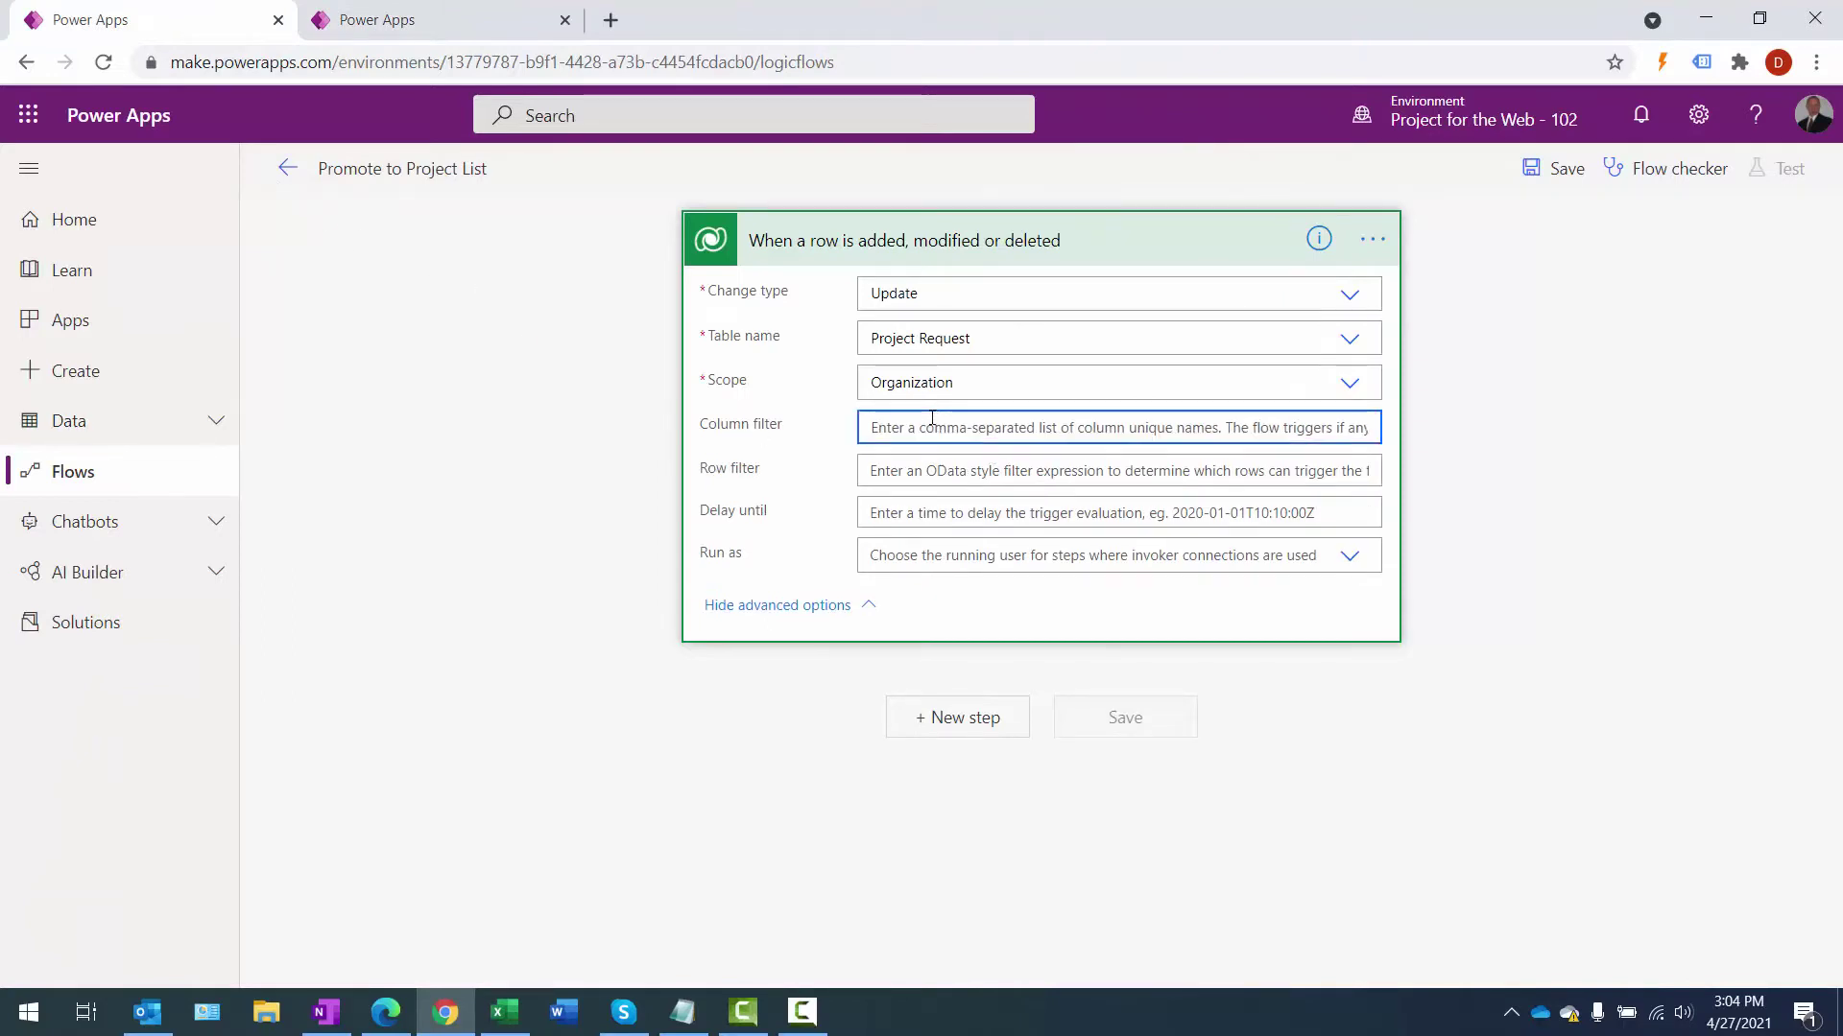
type("proj_requeststate")
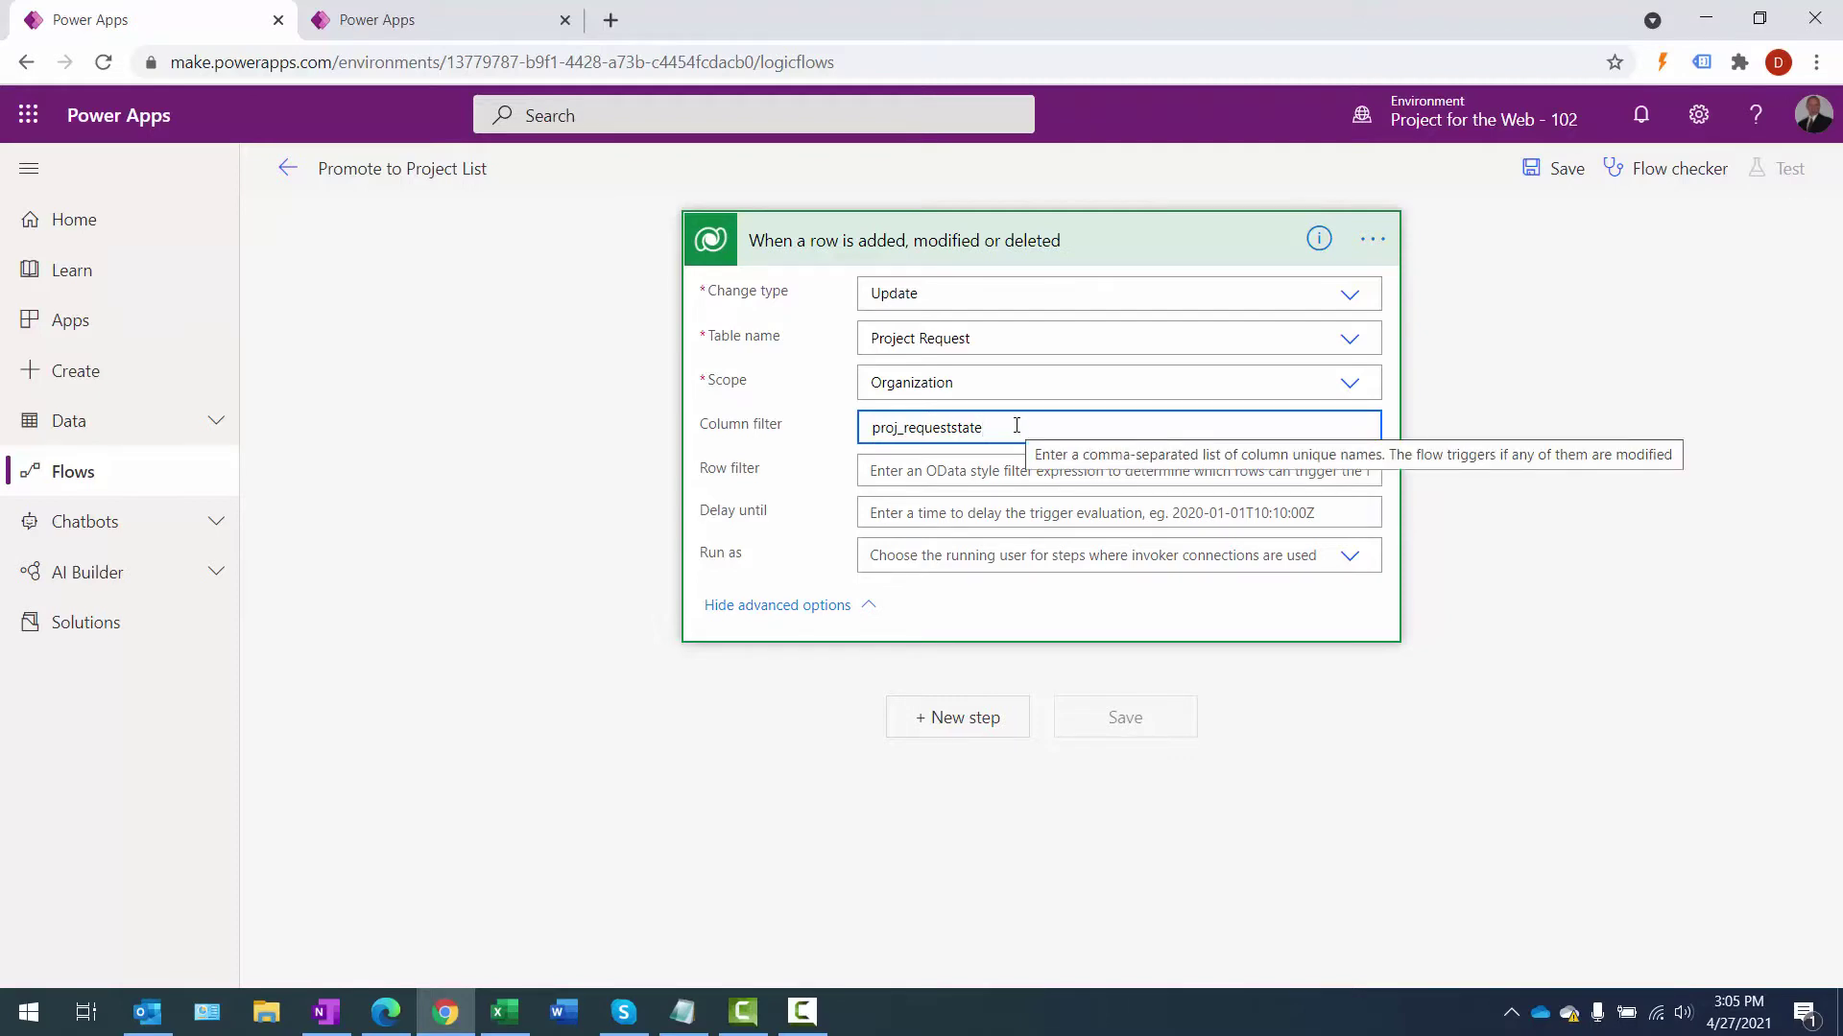
- Collapse the trigger, try to save the flow, and add a Condition control as the next step
left_click(1055, 245)
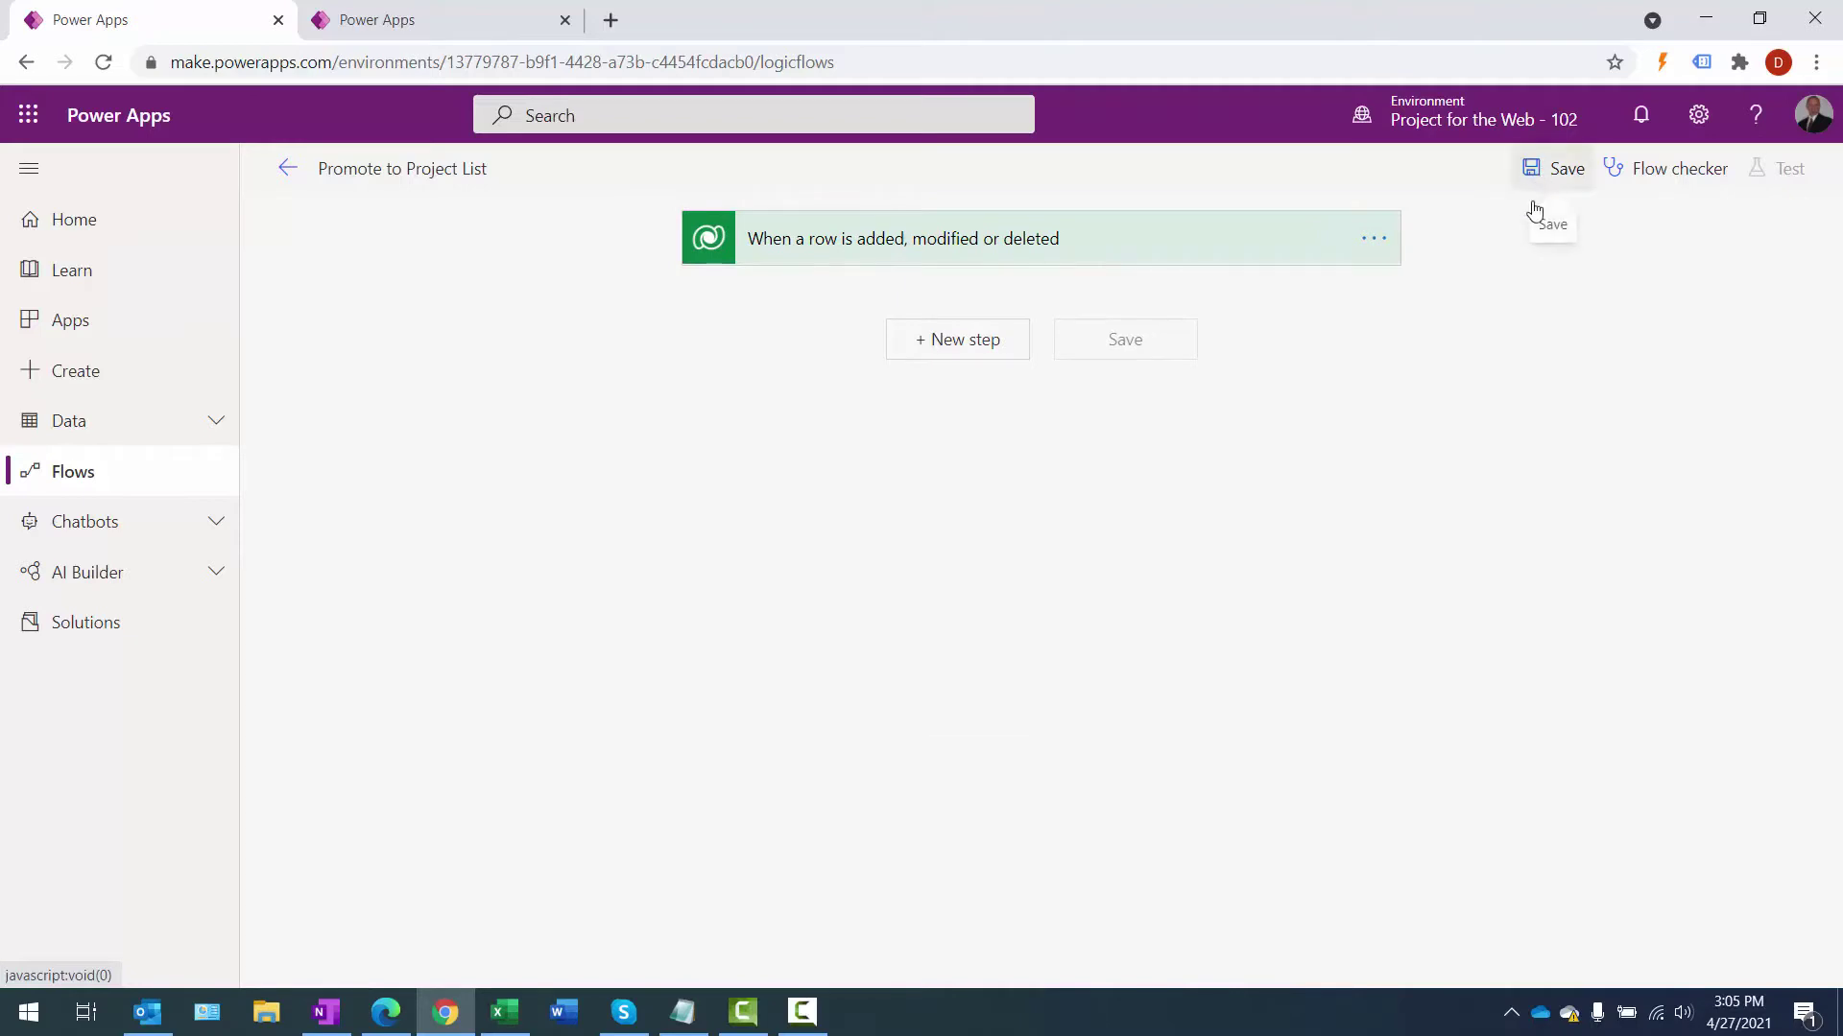
left_click(1533, 173)
left_click(984, 380)
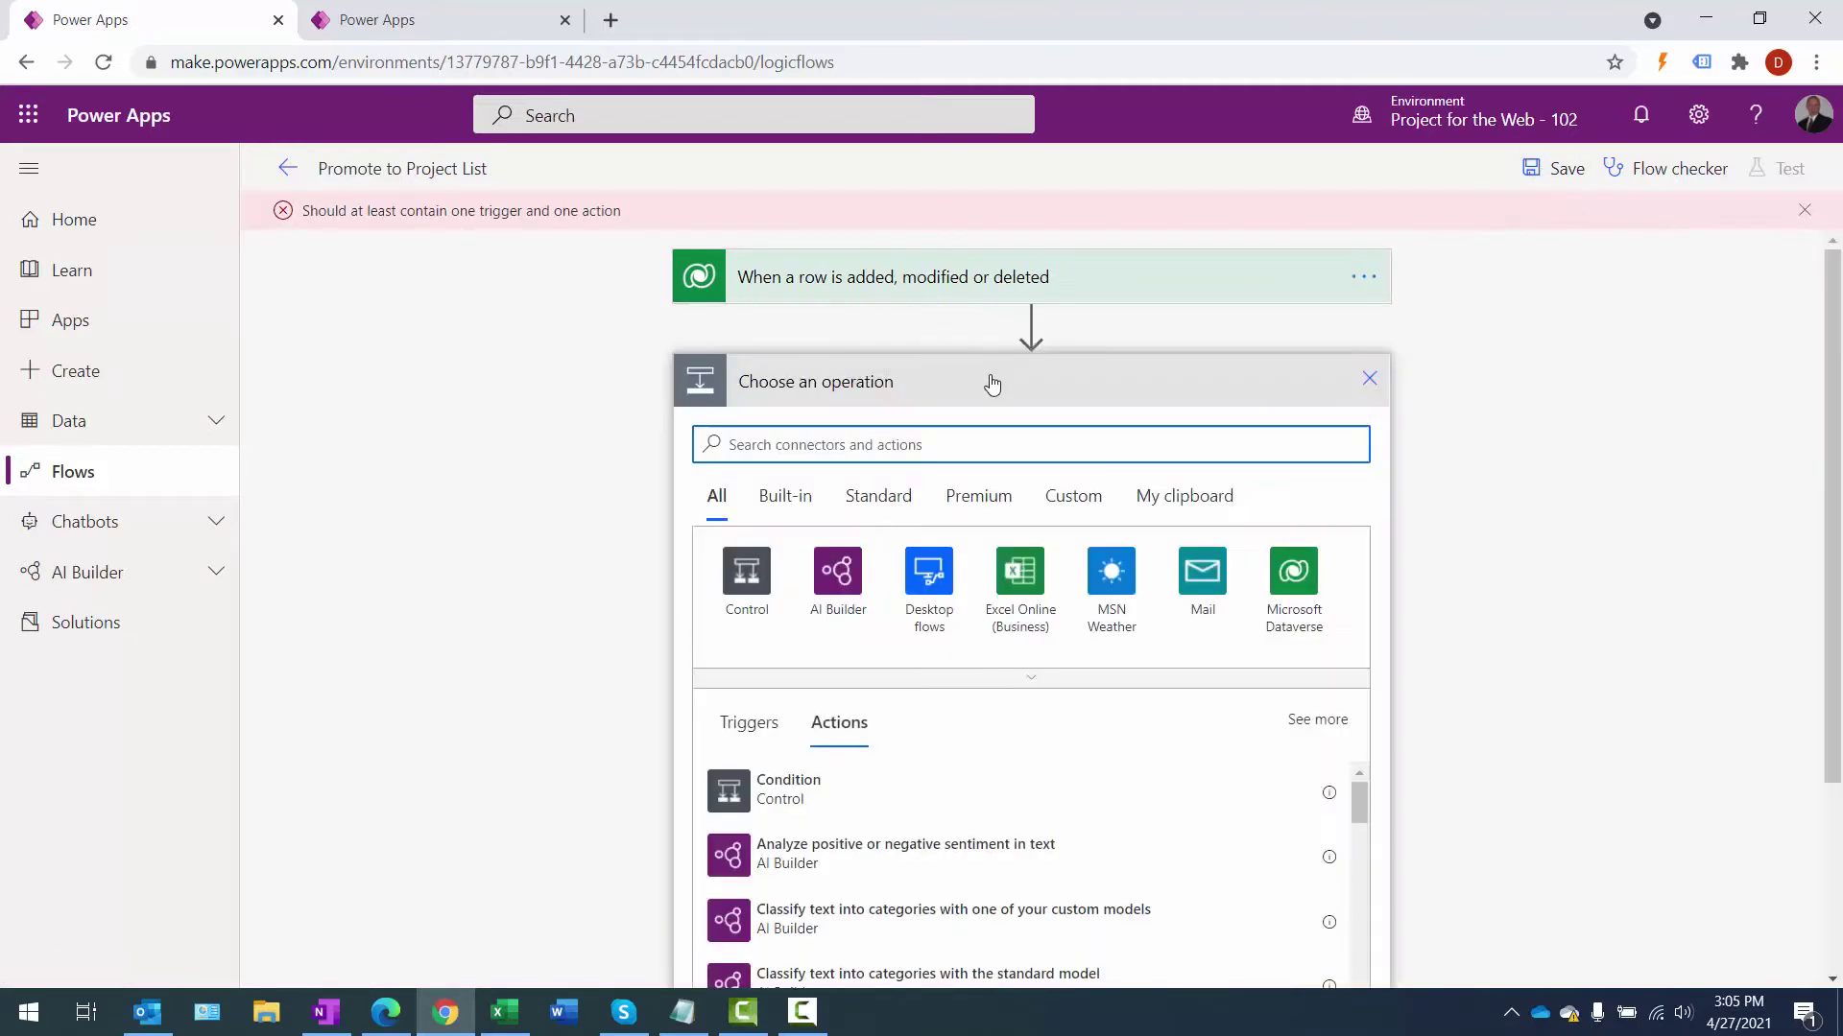
left_click(748, 572)
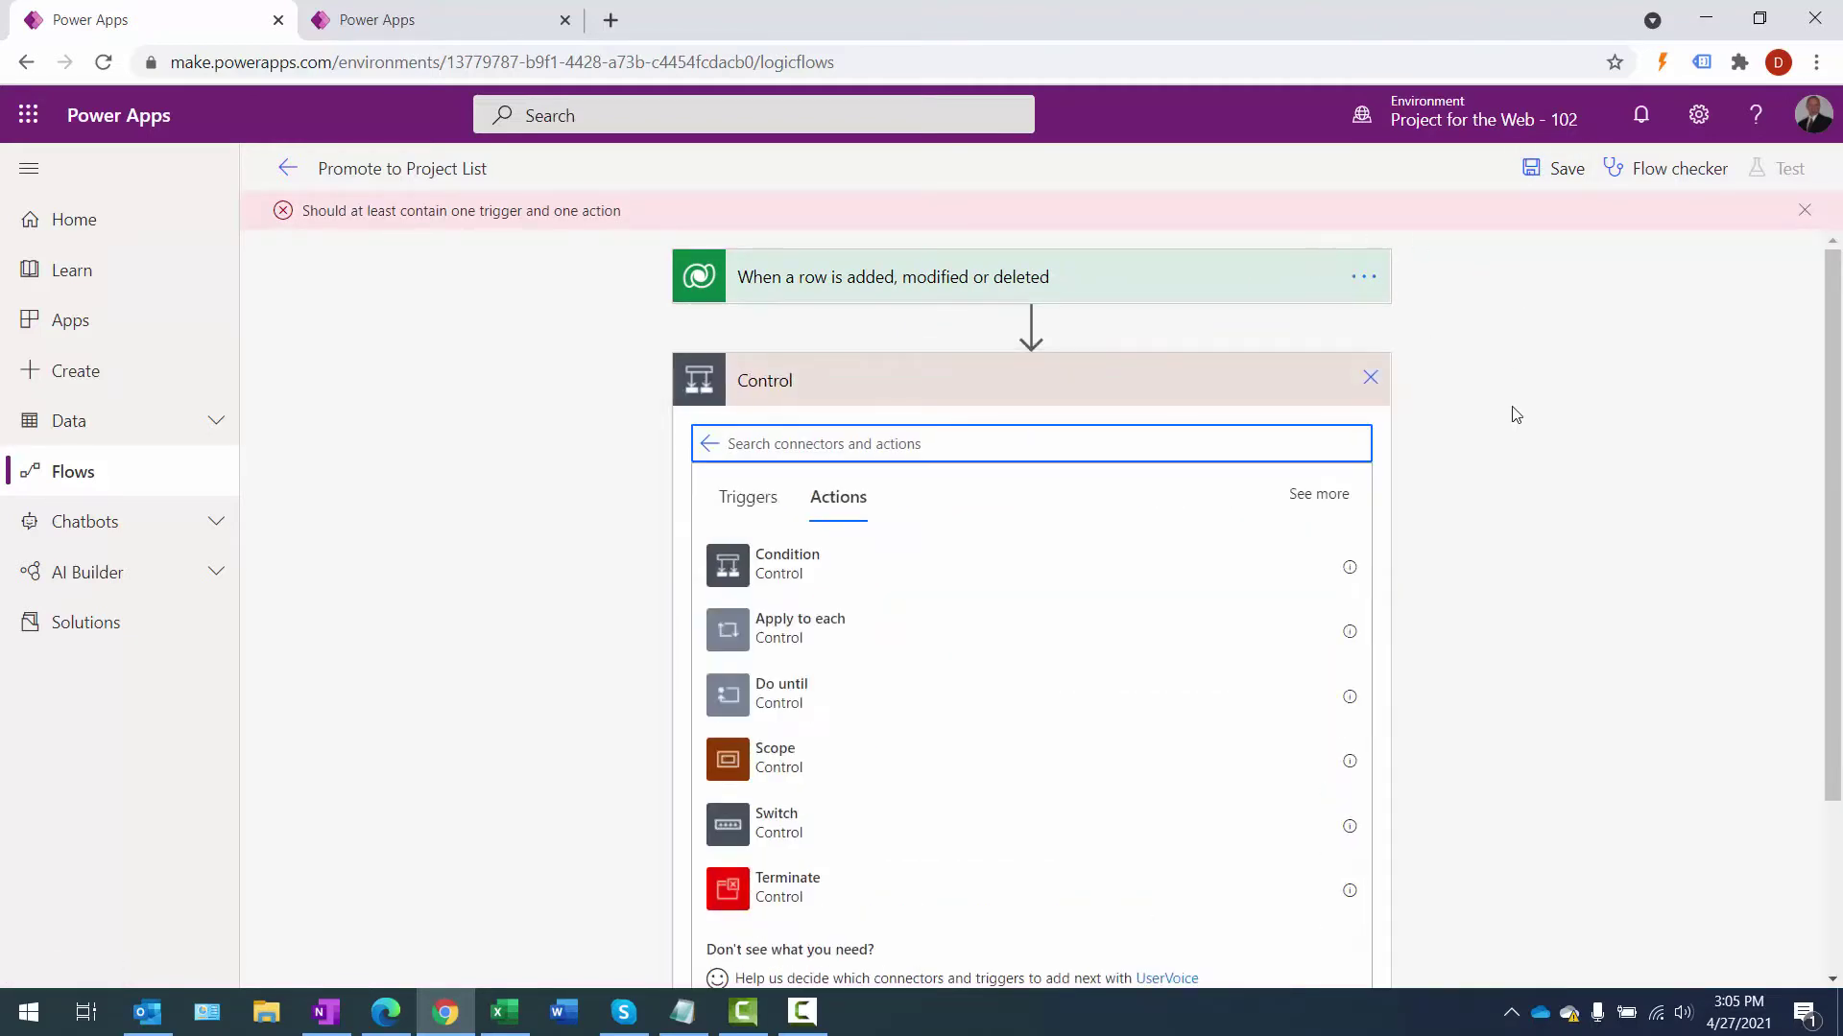
left_click(1248, 562)
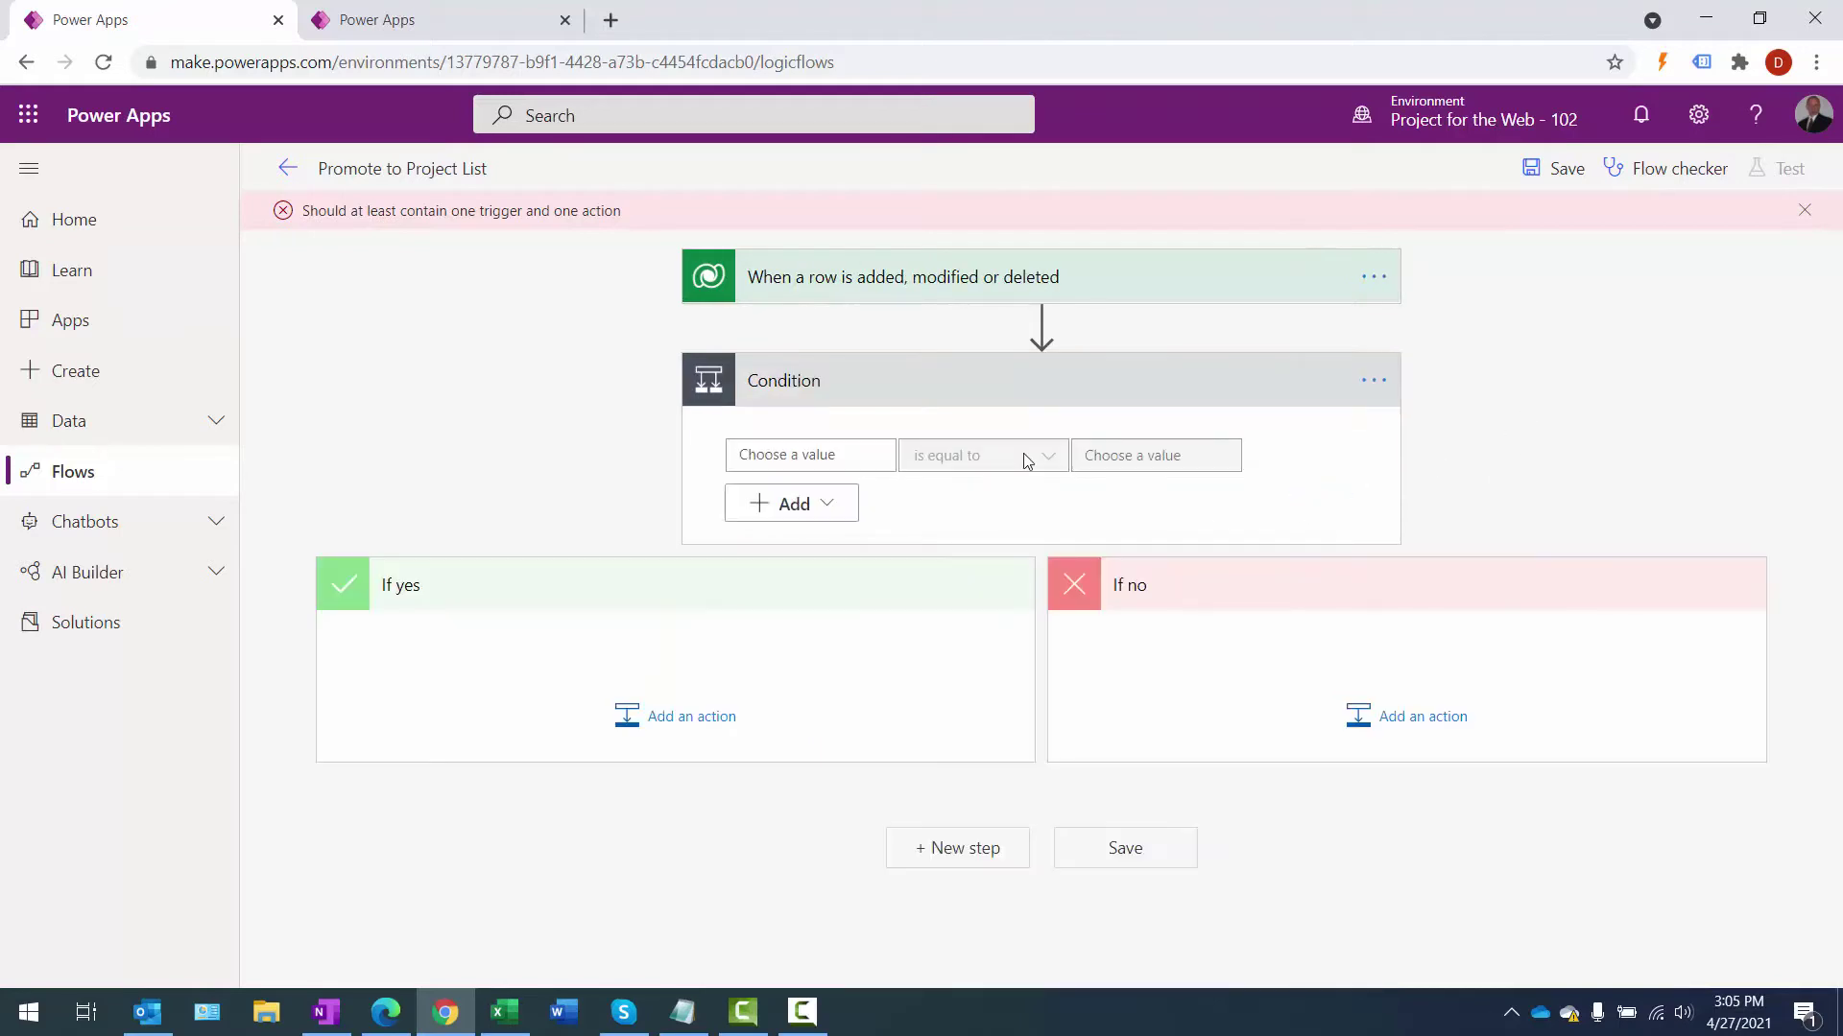
- Set the condition's first value to the Request State dynamic content, compared with is equal to, and start on the comparison value
left_click(848, 457)
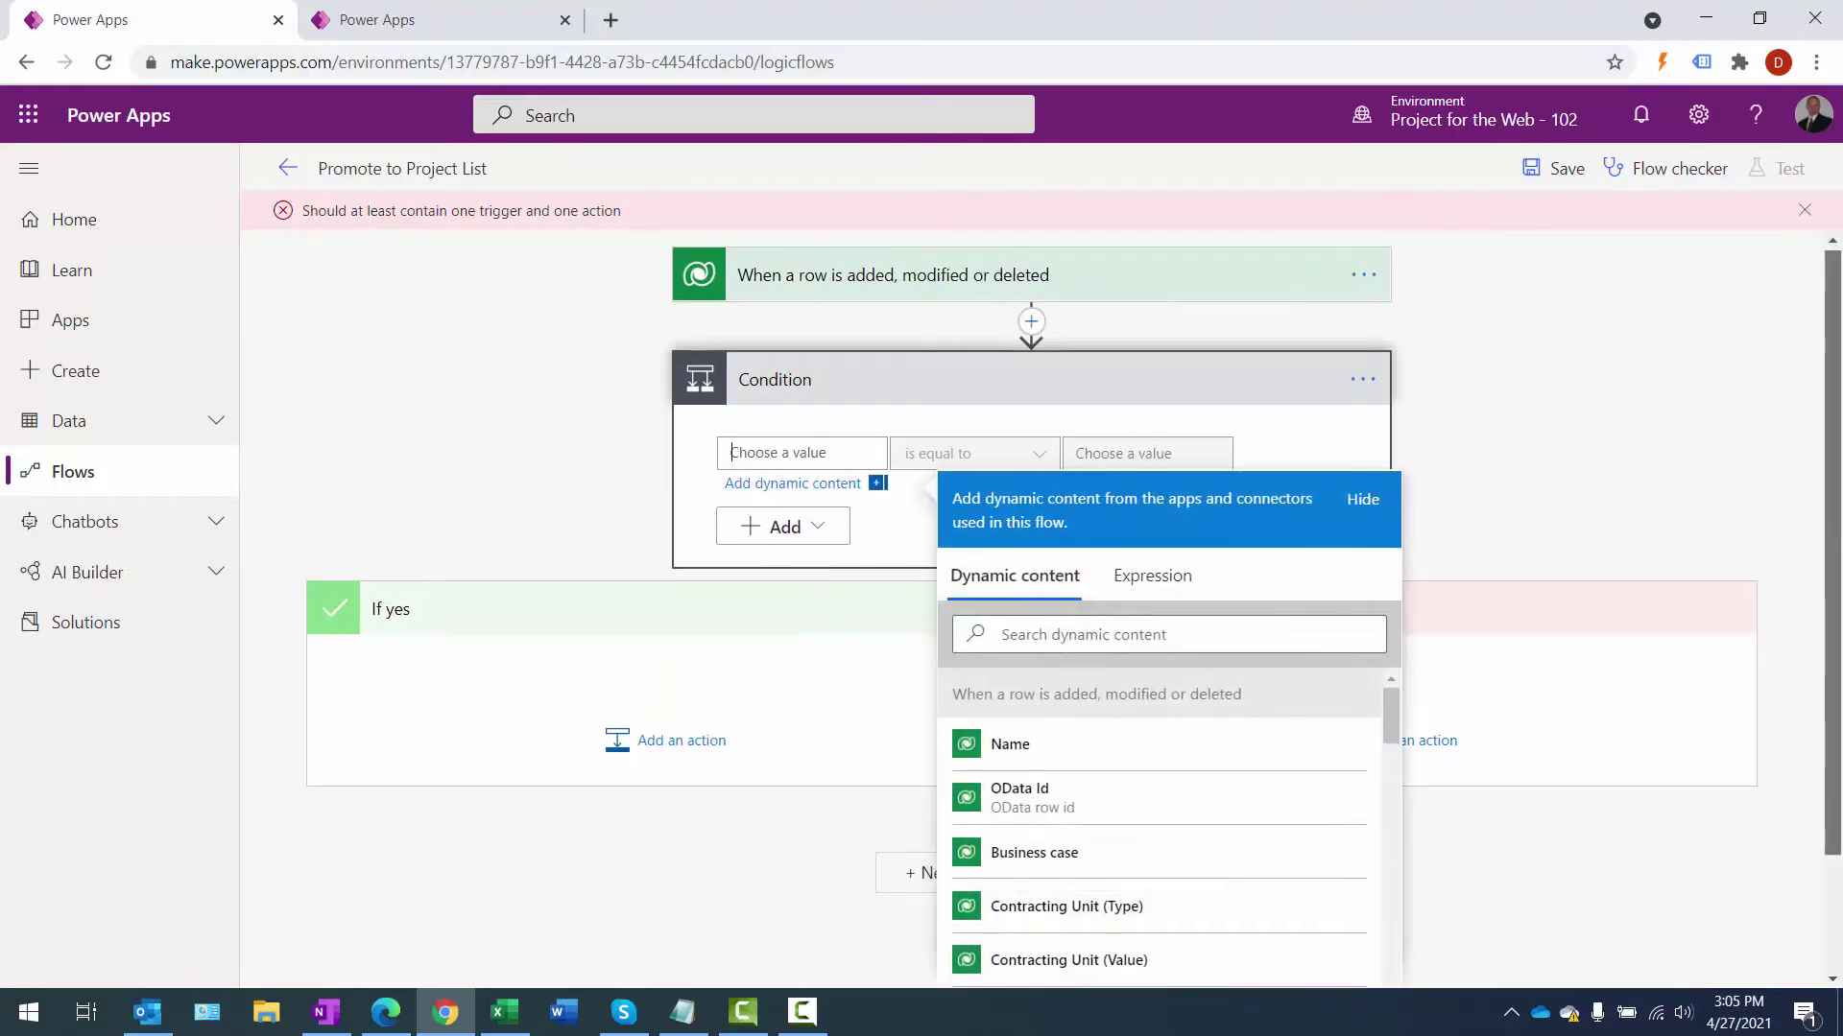
scroll(1031, 508, "down", 2)
left_click_drag(1390, 578, 1372, 929)
left_click(1046, 739)
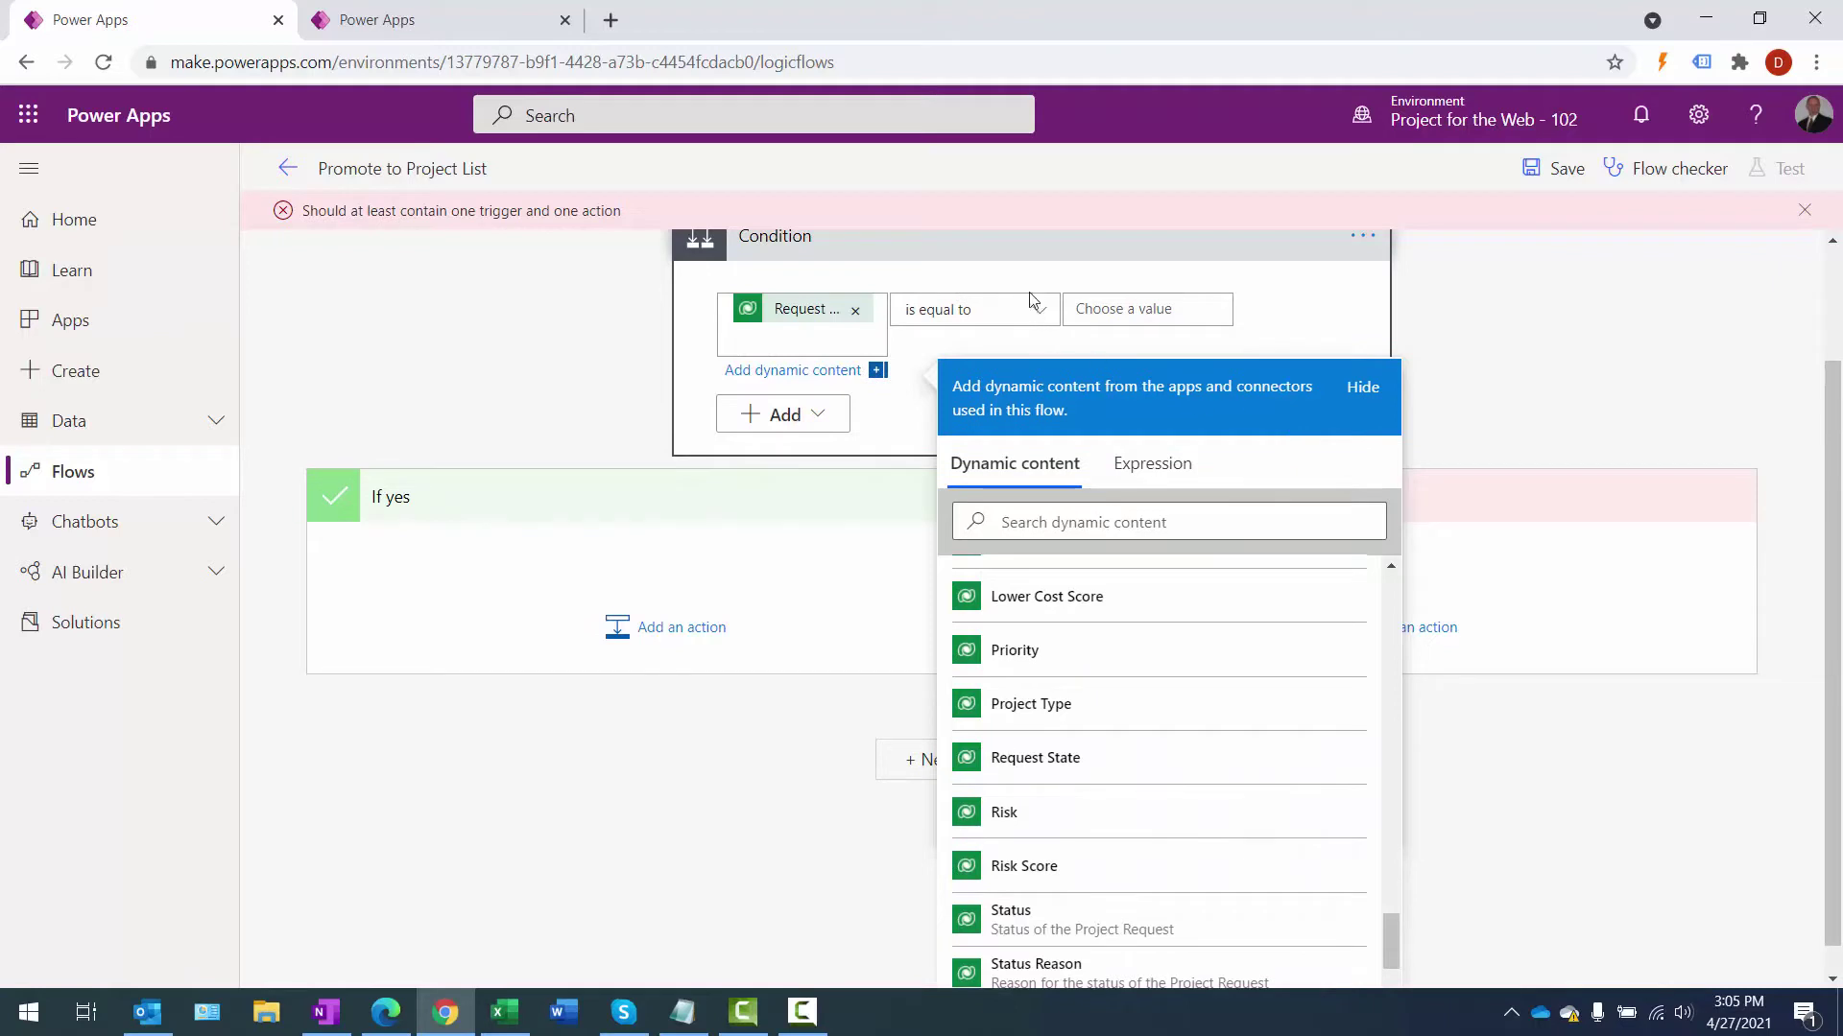
left_click(1184, 315)
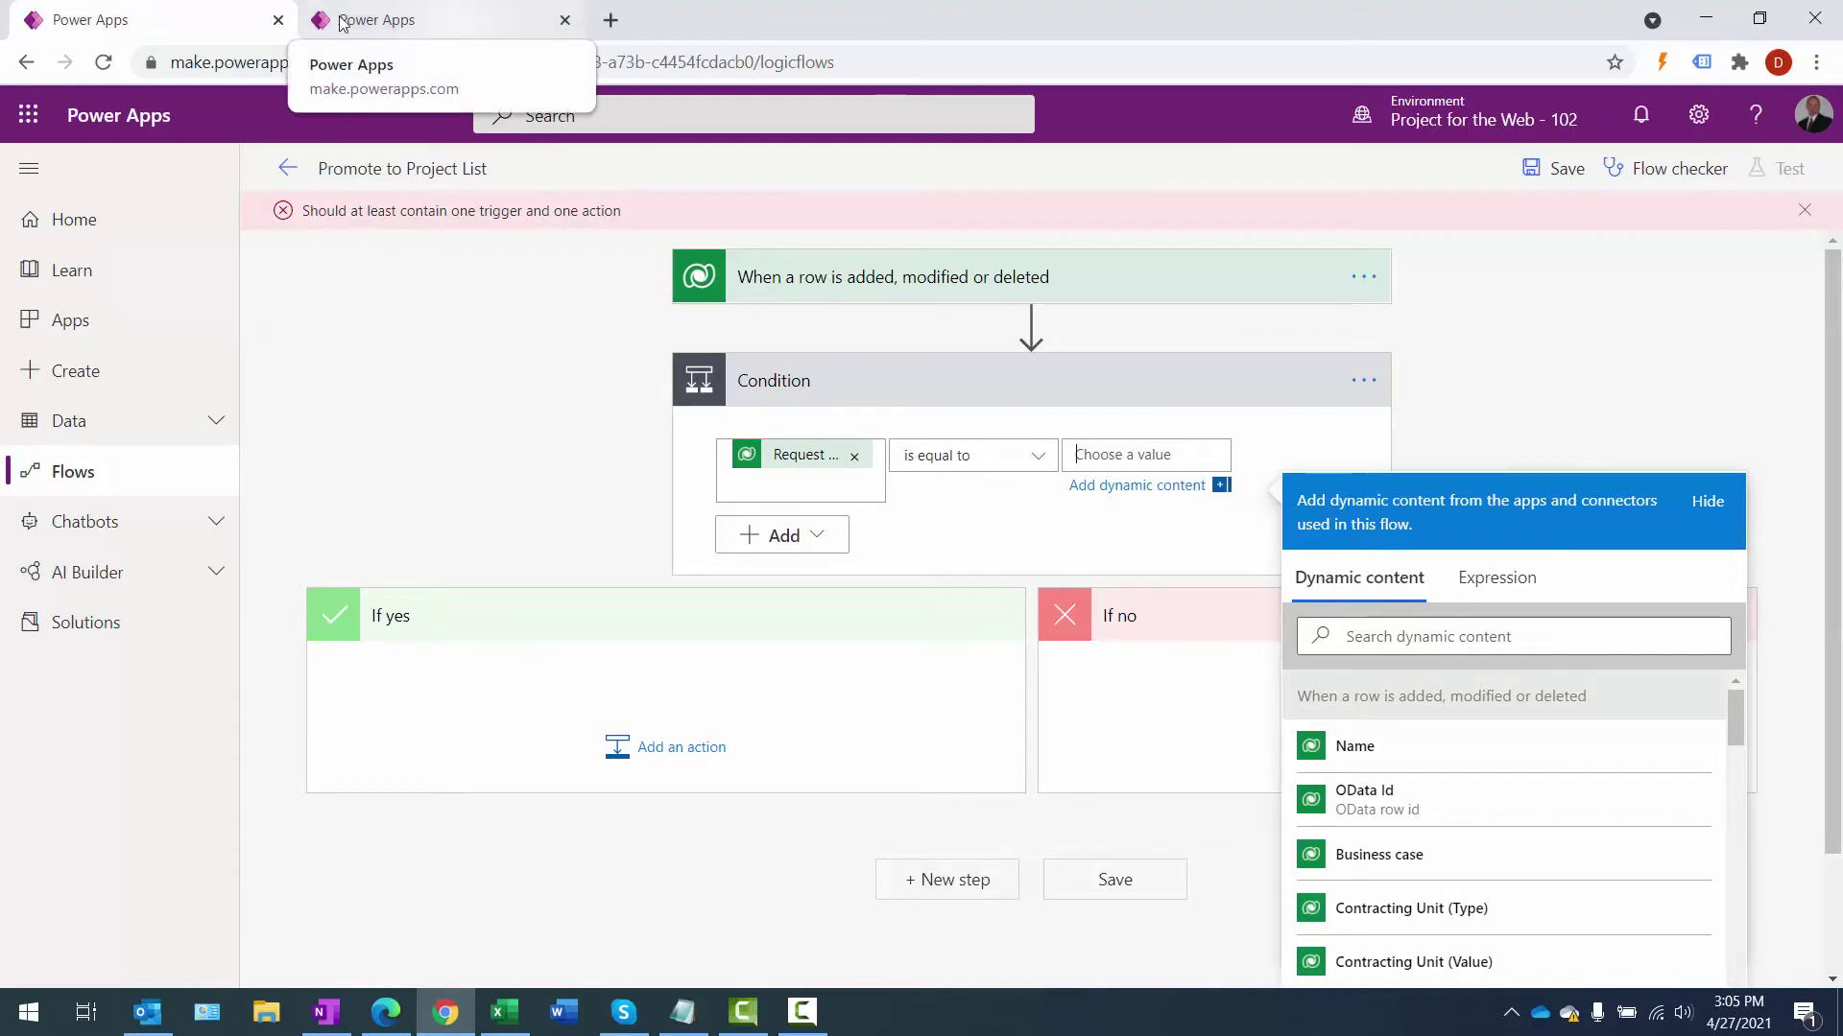
- Open the apps list in a new browser tab, launch the Project app and show its project requests
right_click(81, 323)
left_click(167, 329)
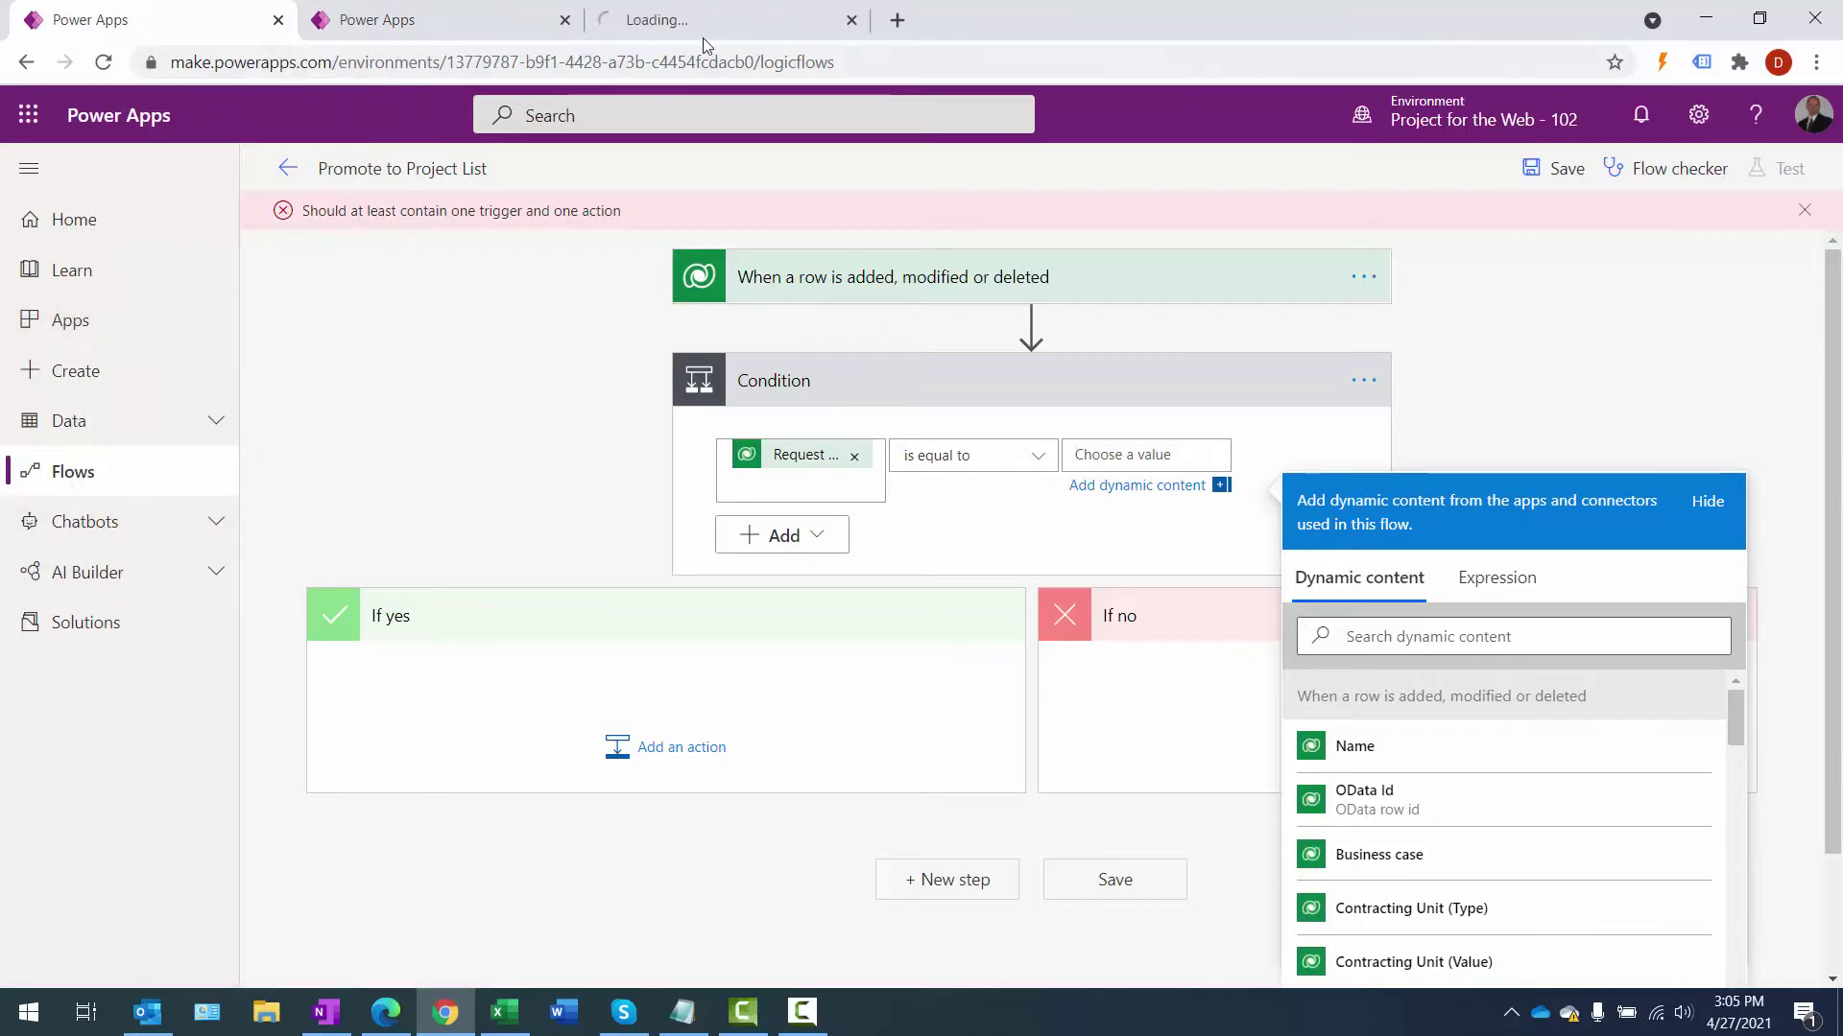
left_click(710, 23)
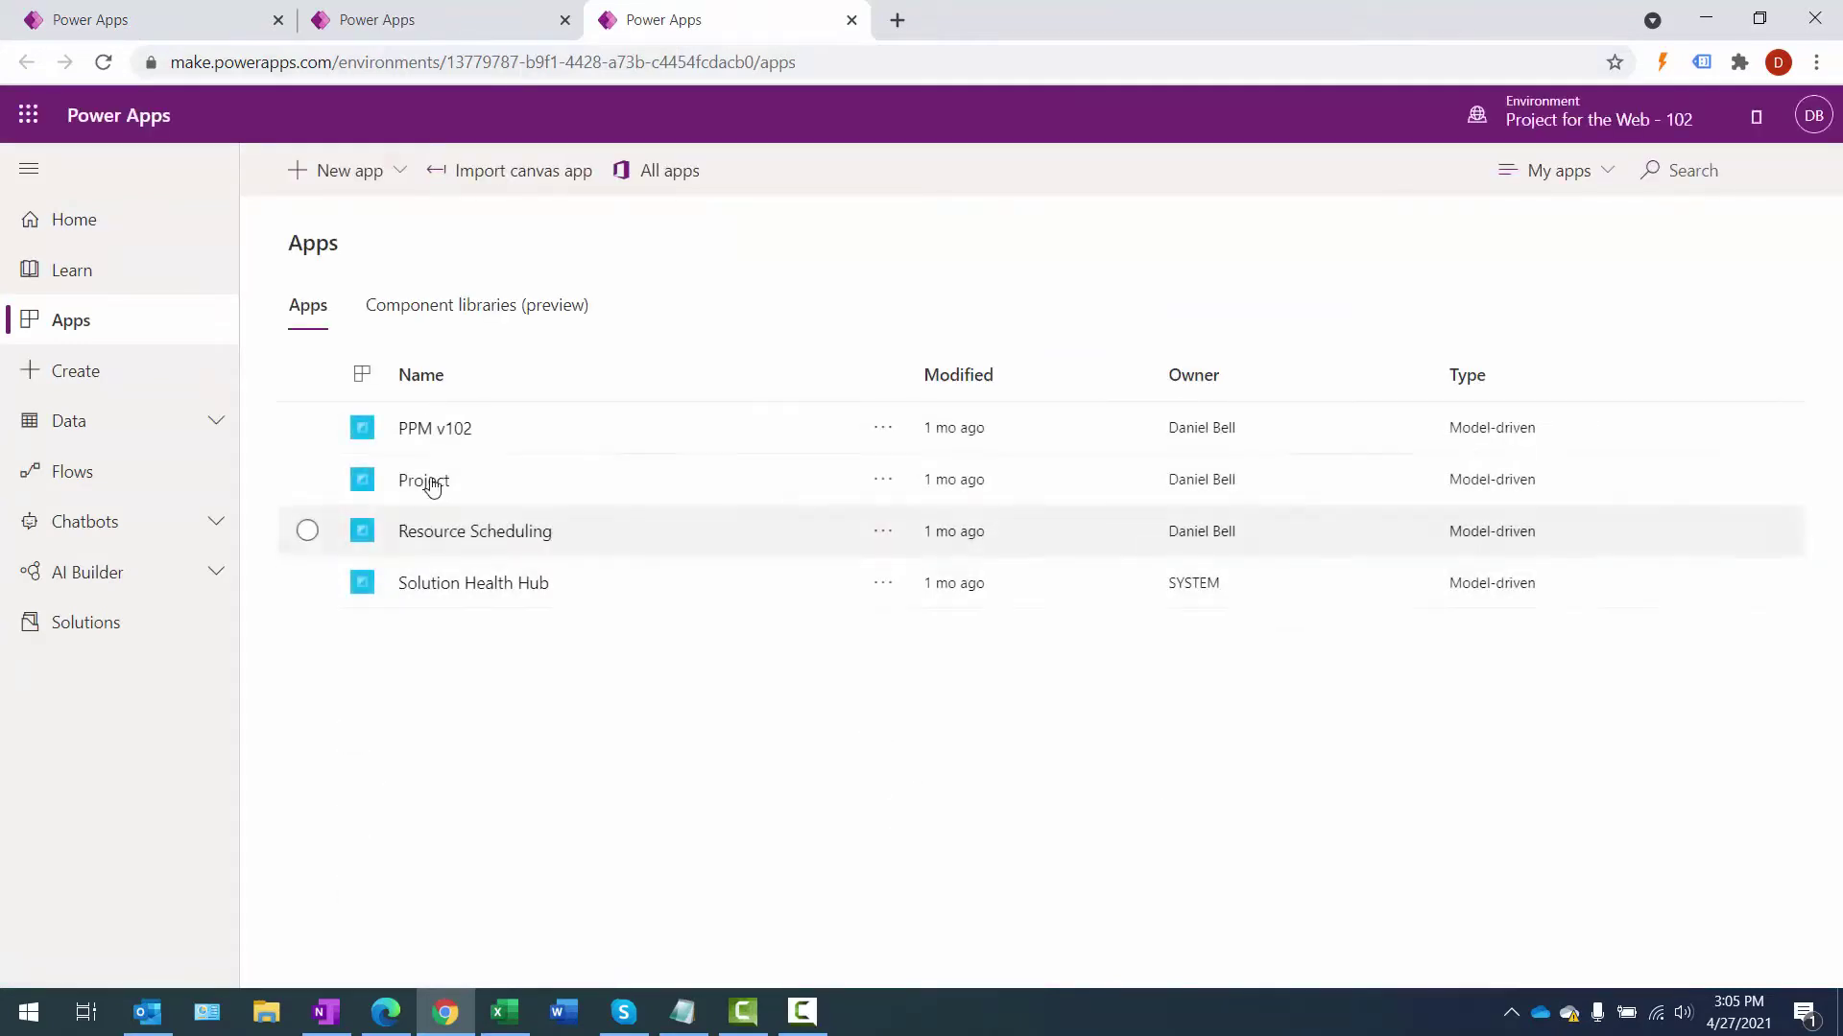
left_click(427, 490)
left_click(427, 487)
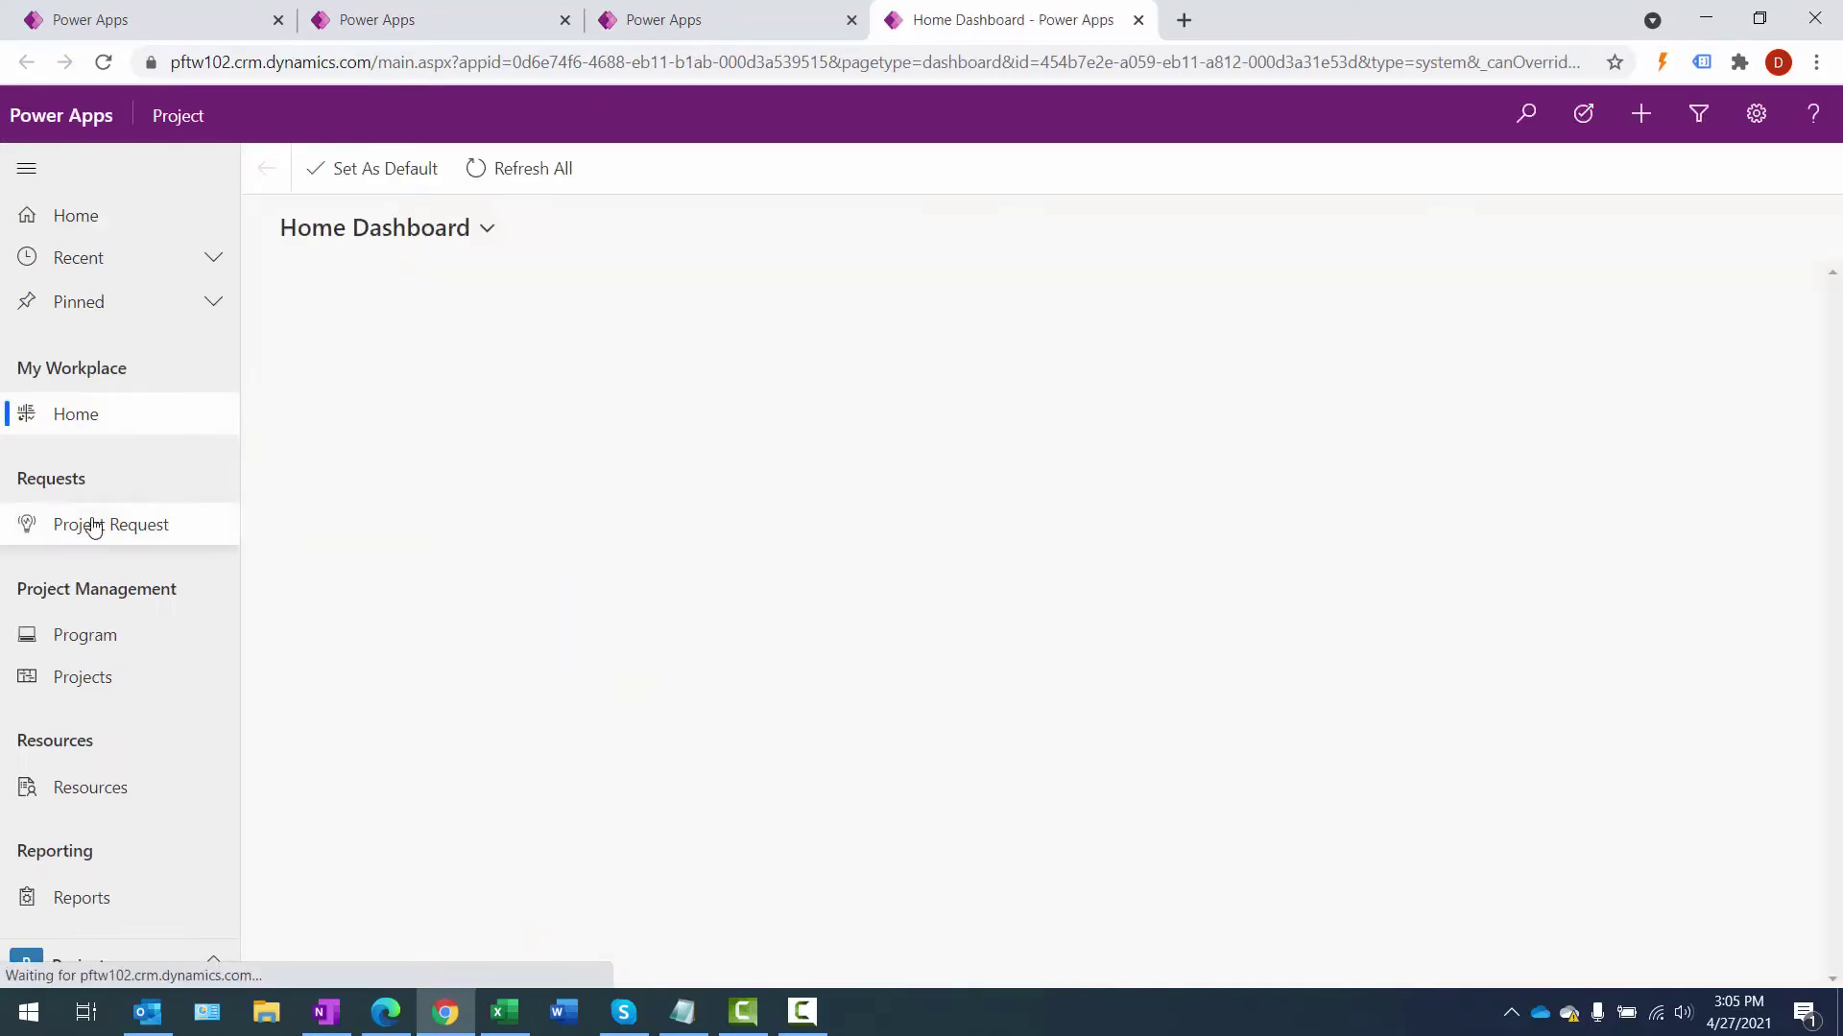
left_click(92, 524)
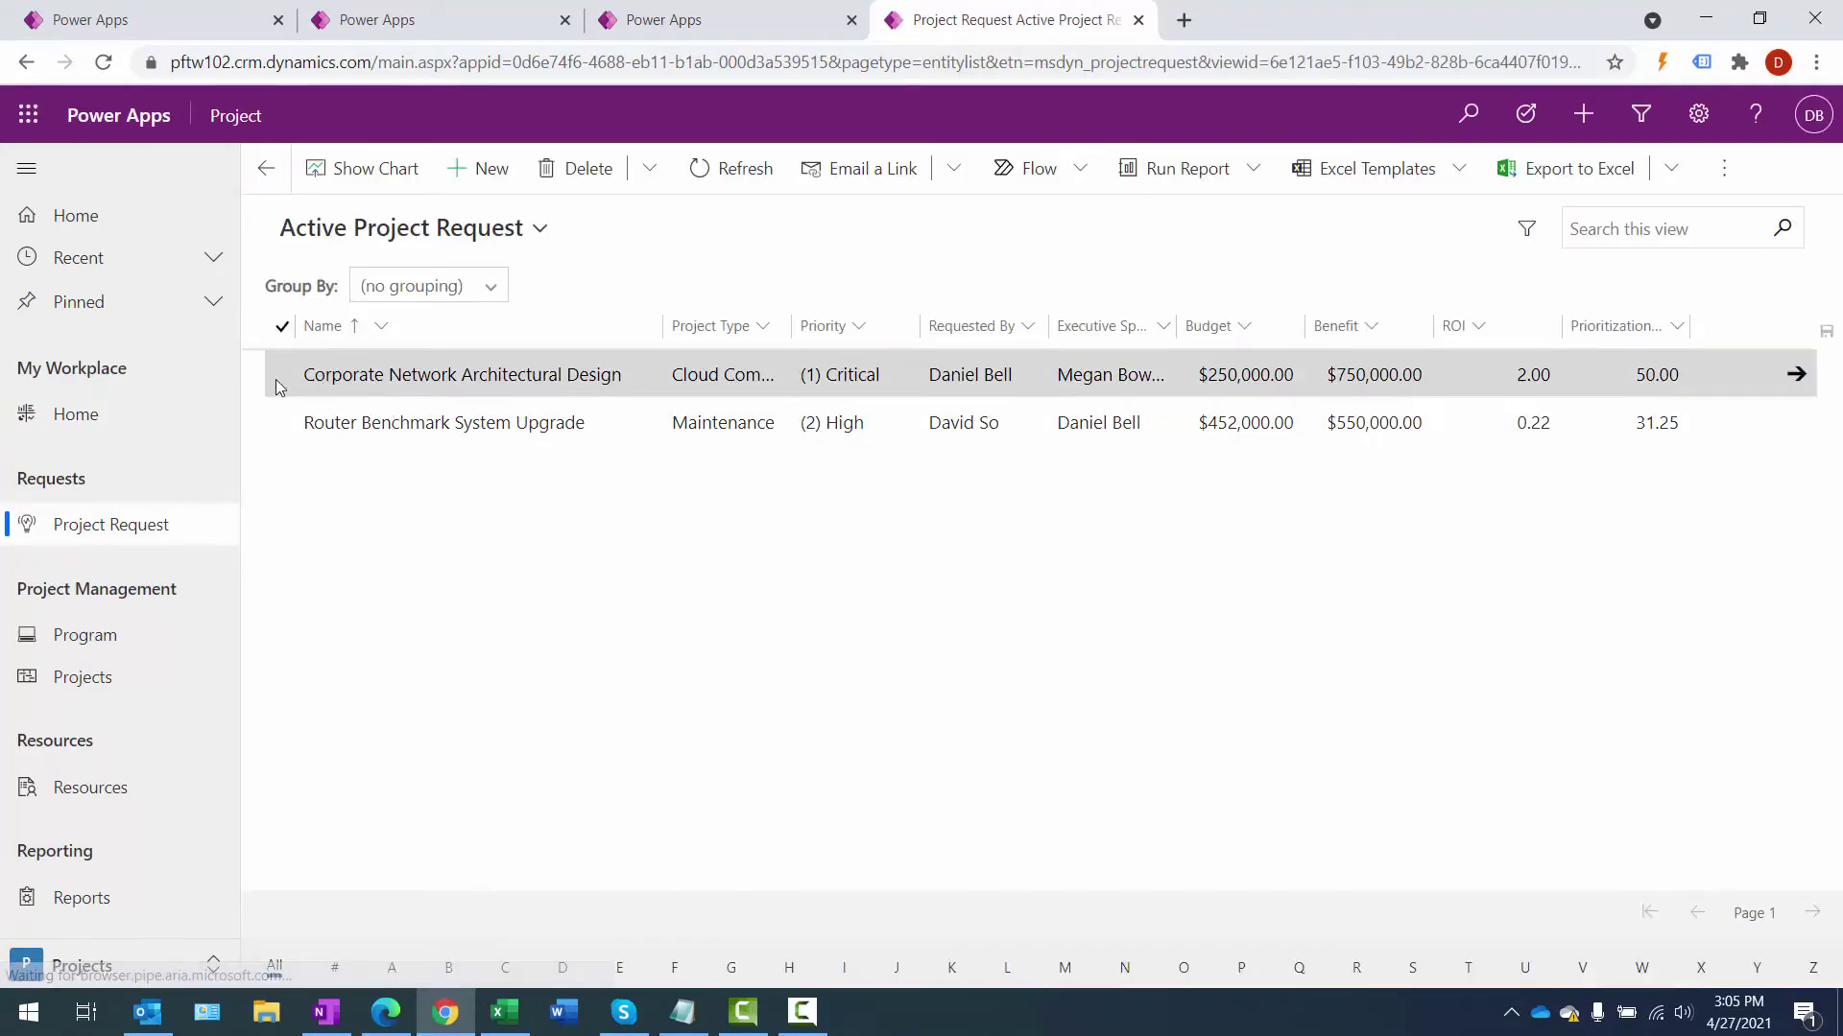
- Open the Corporate Network Architectural Design request and examine the choices of its Request State field
left_click(279, 384)
left_click(487, 171)
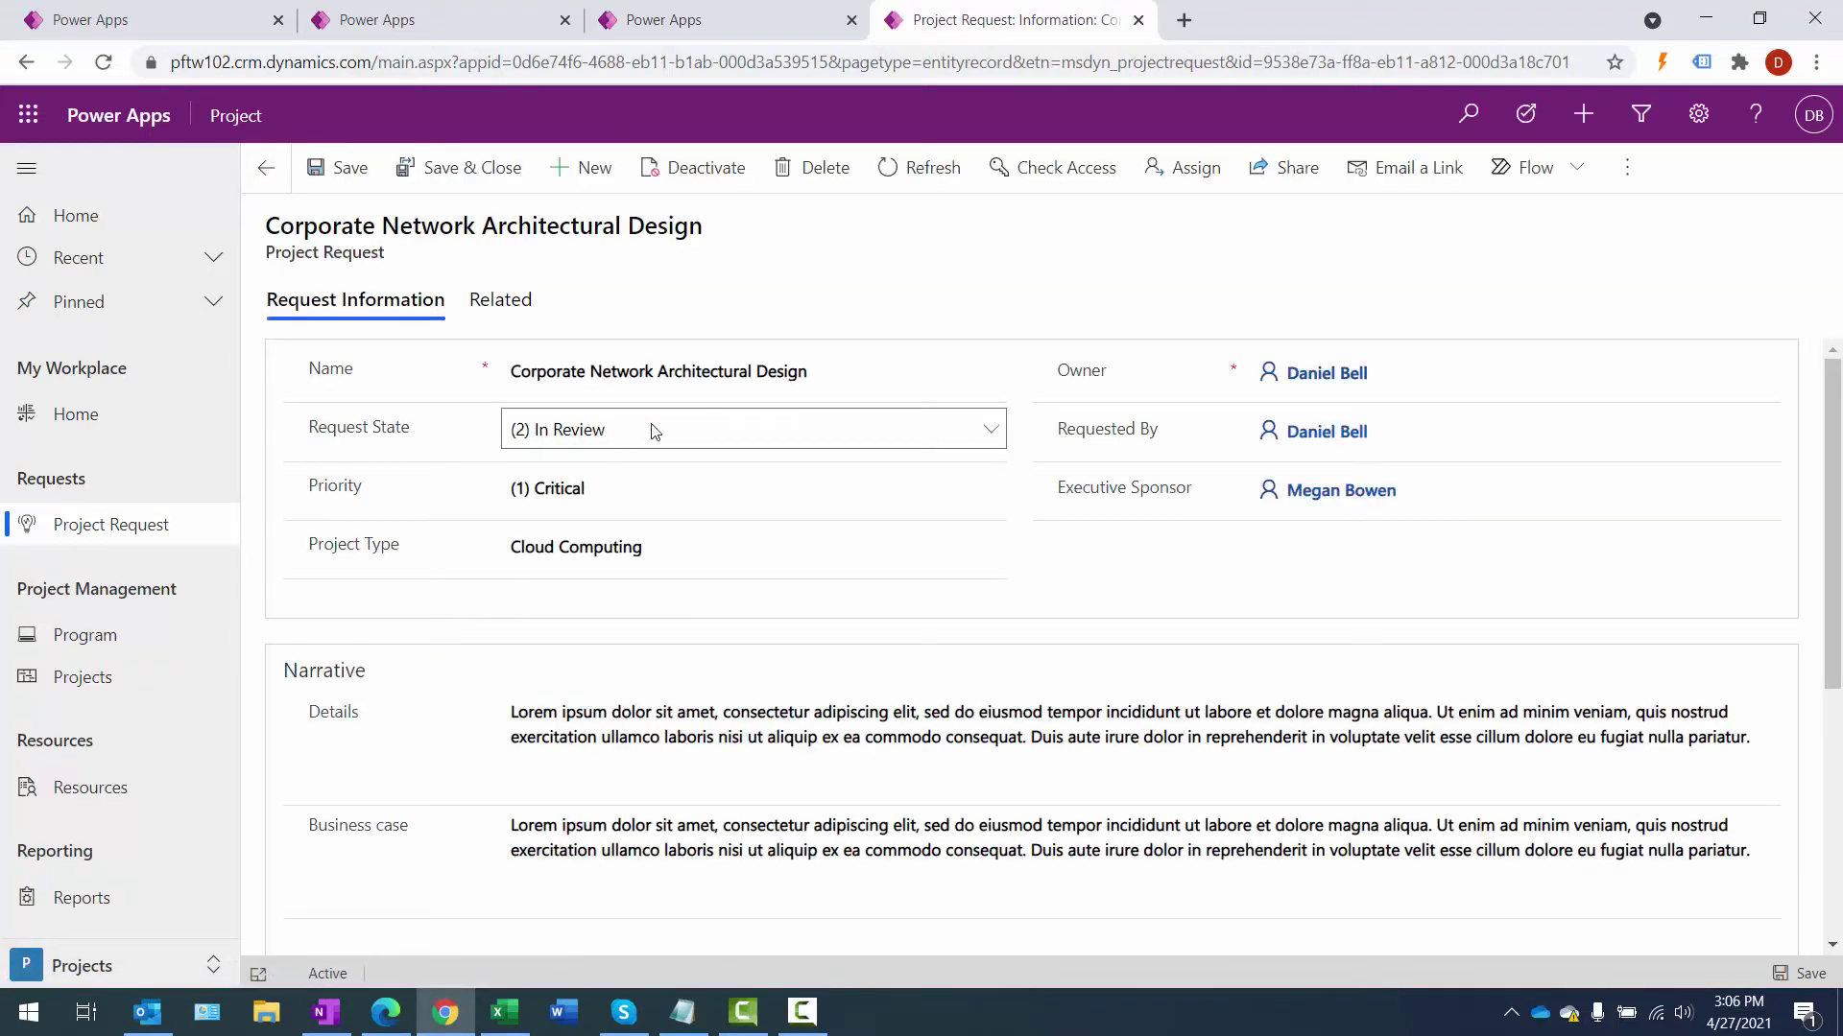
left_click(654, 431)
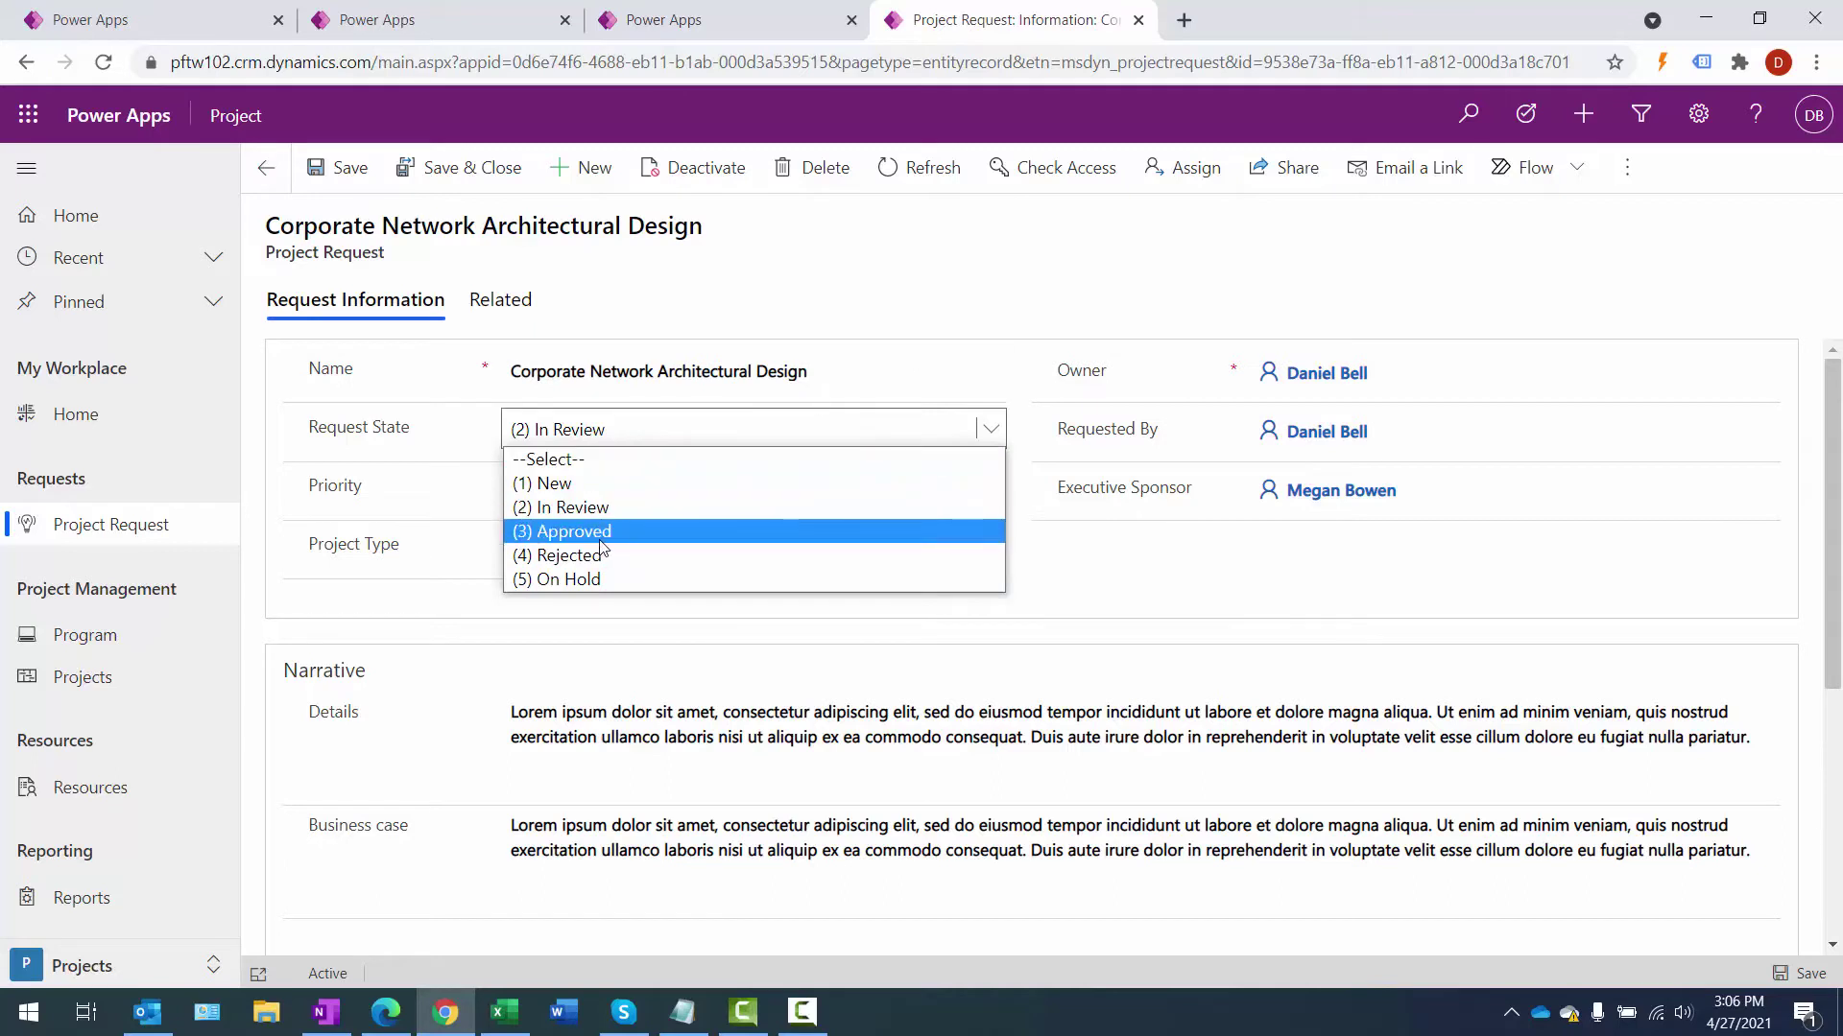
left_click(870, 310)
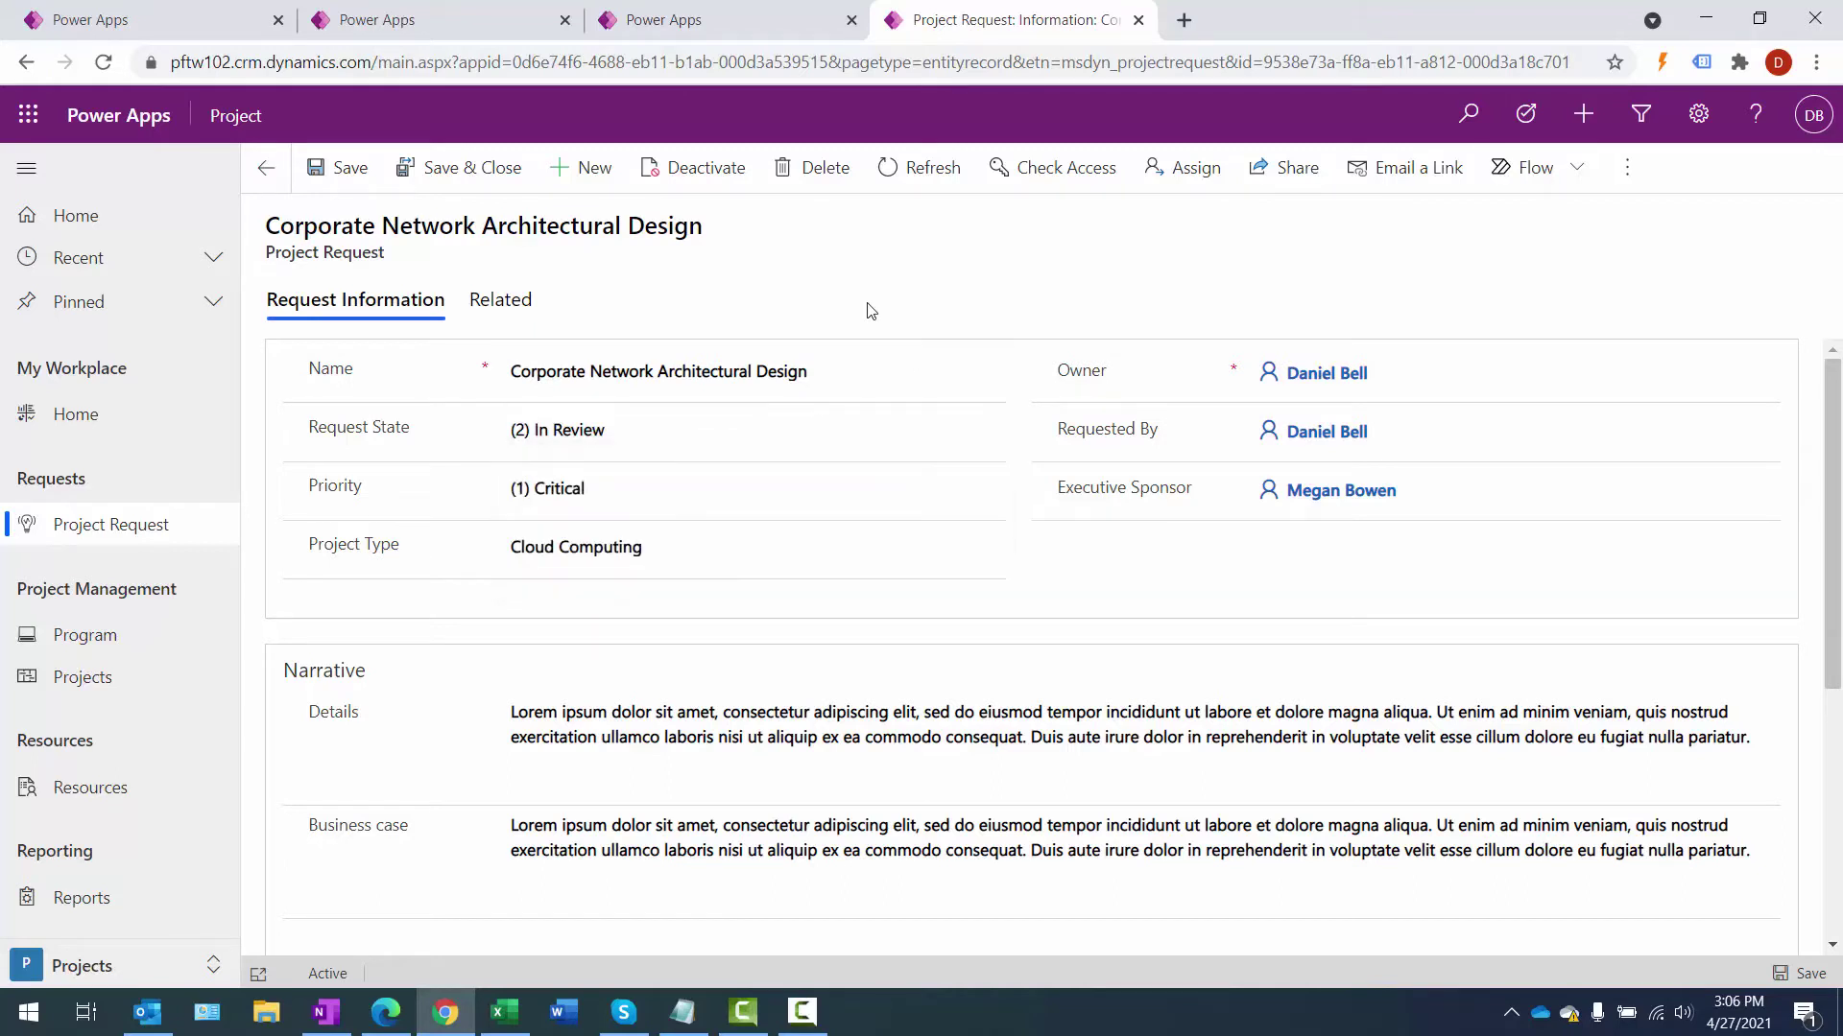
- Go to the advanced settings, open Customize the System in a maximized window and widen its component tree
left_click(1699, 115)
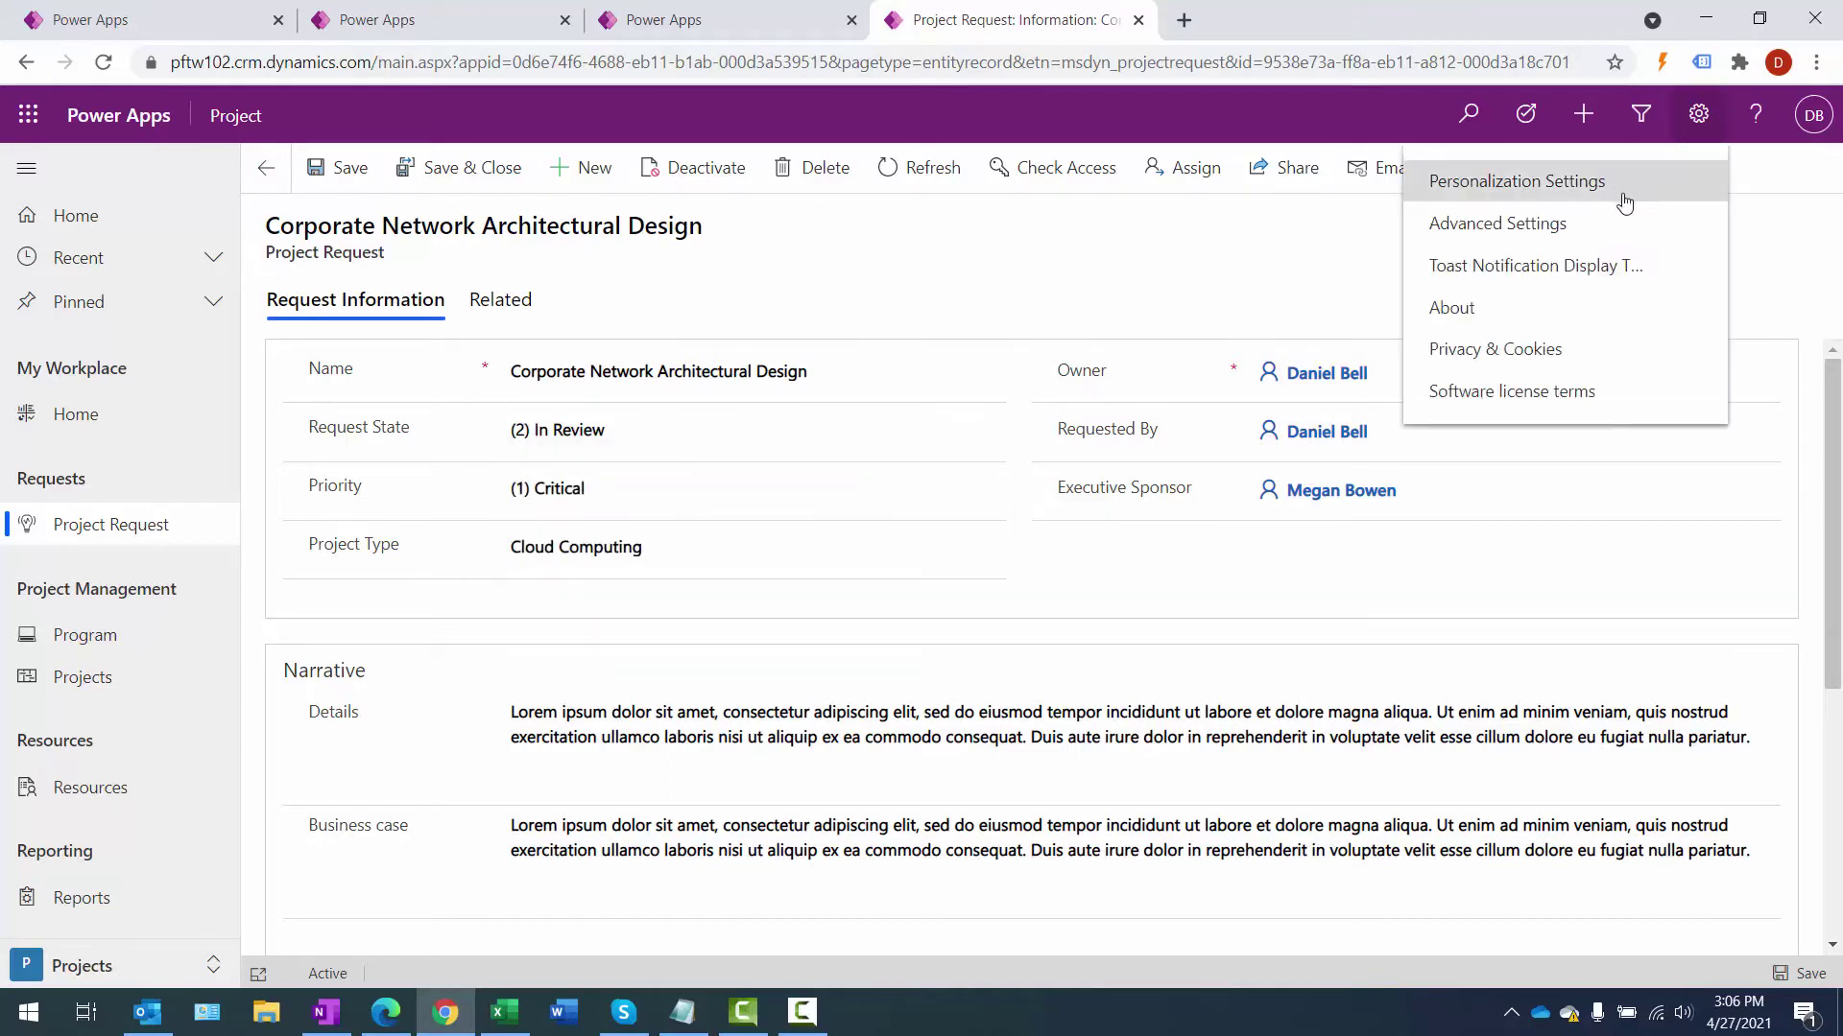
left_click(1542, 225)
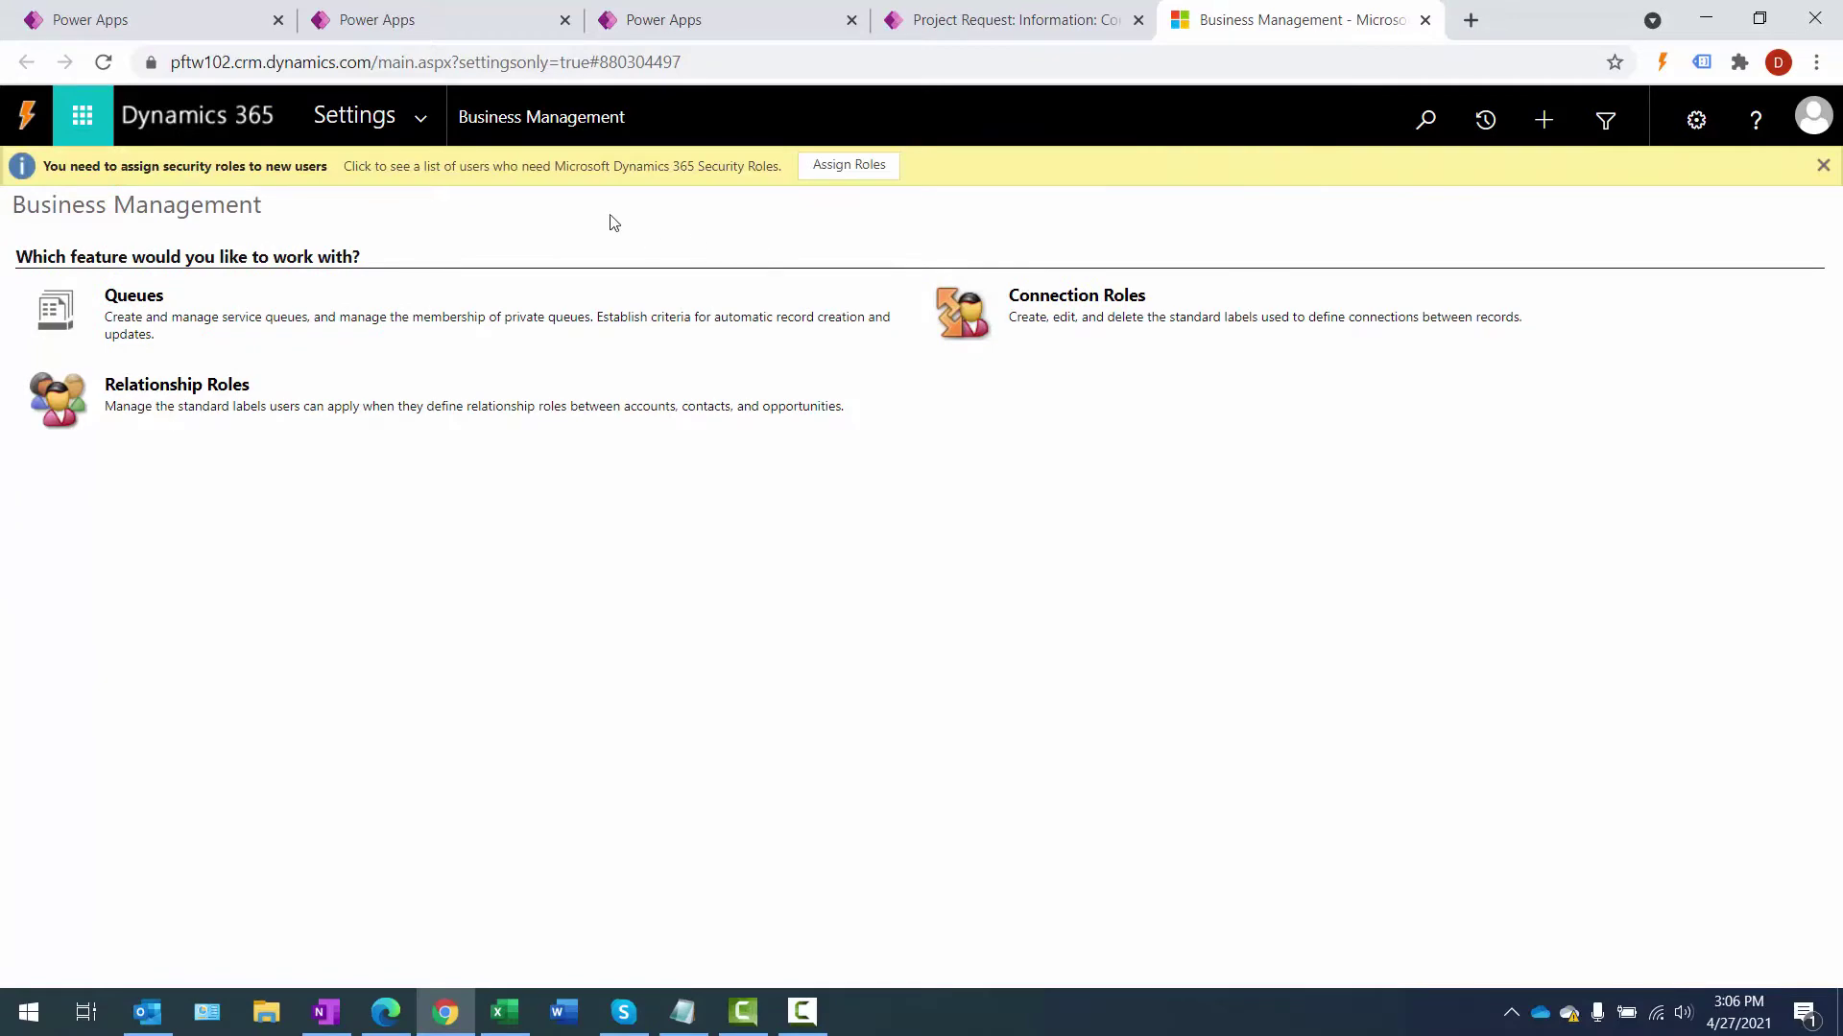
left_click(424, 118)
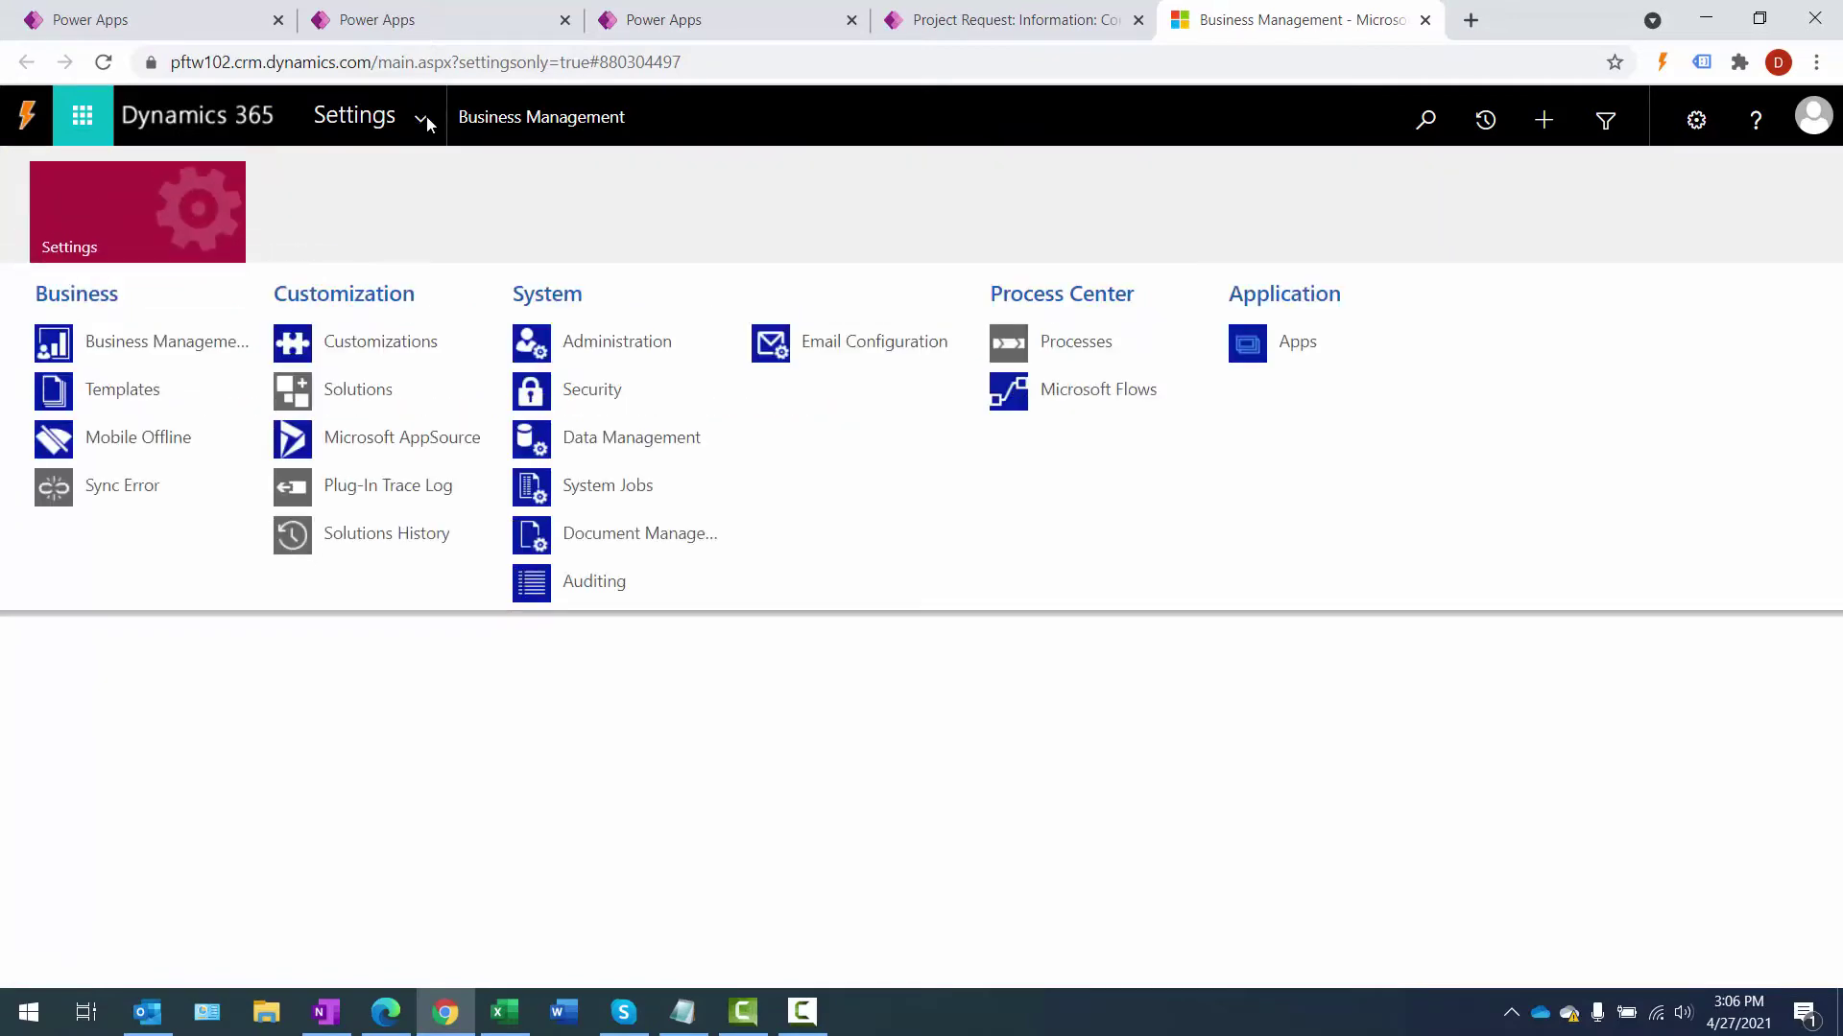
left_click(355, 338)
left_click(199, 300)
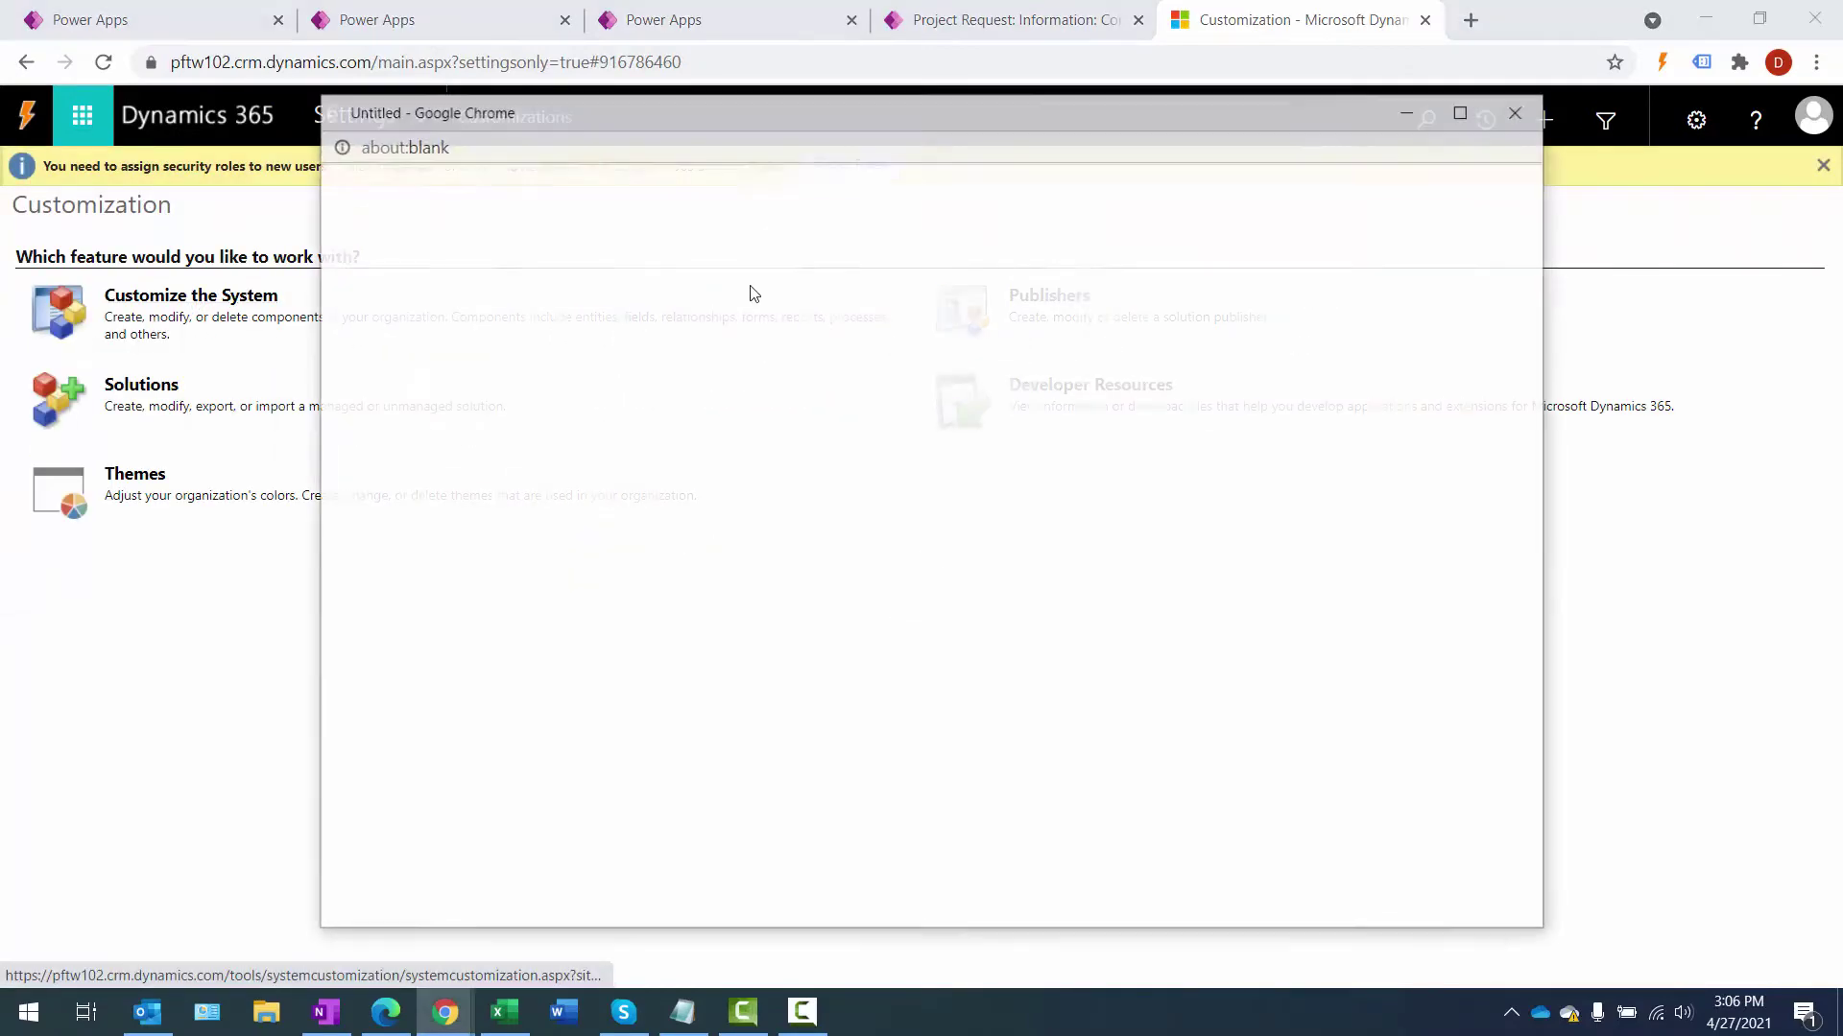
left_click(1462, 113)
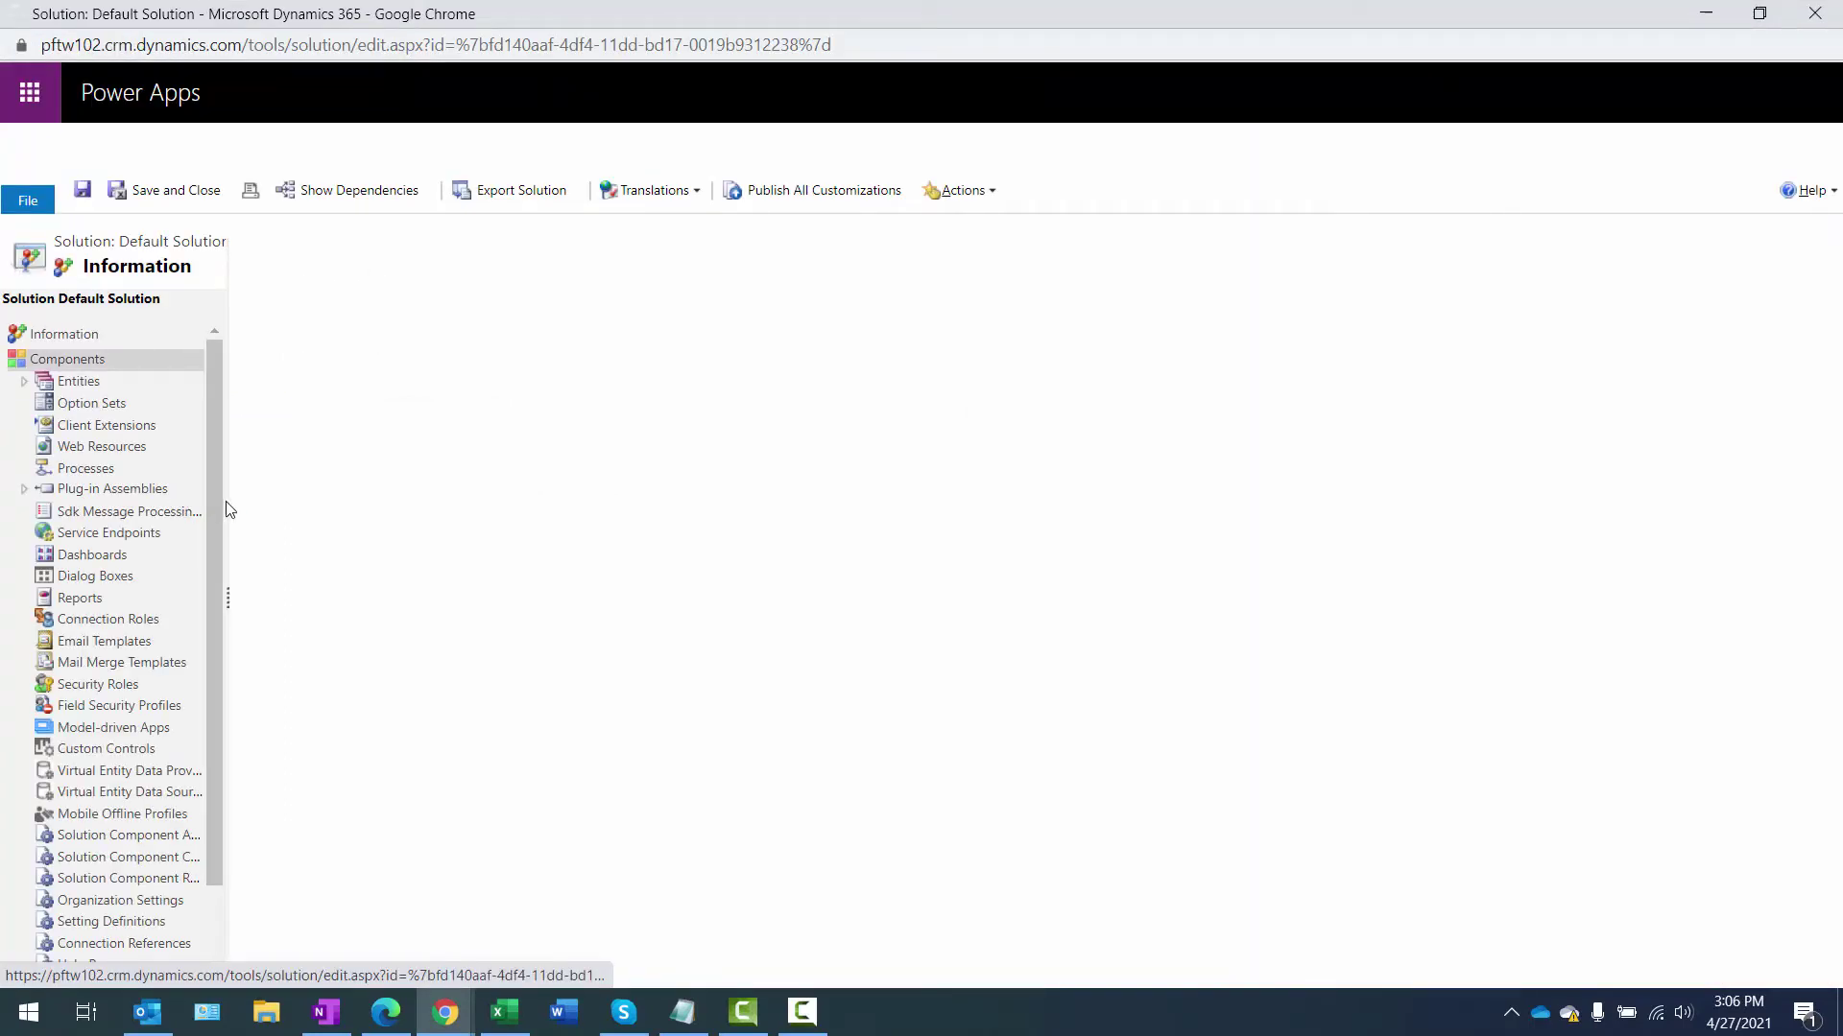
left_click_drag(226, 510, 275, 500)
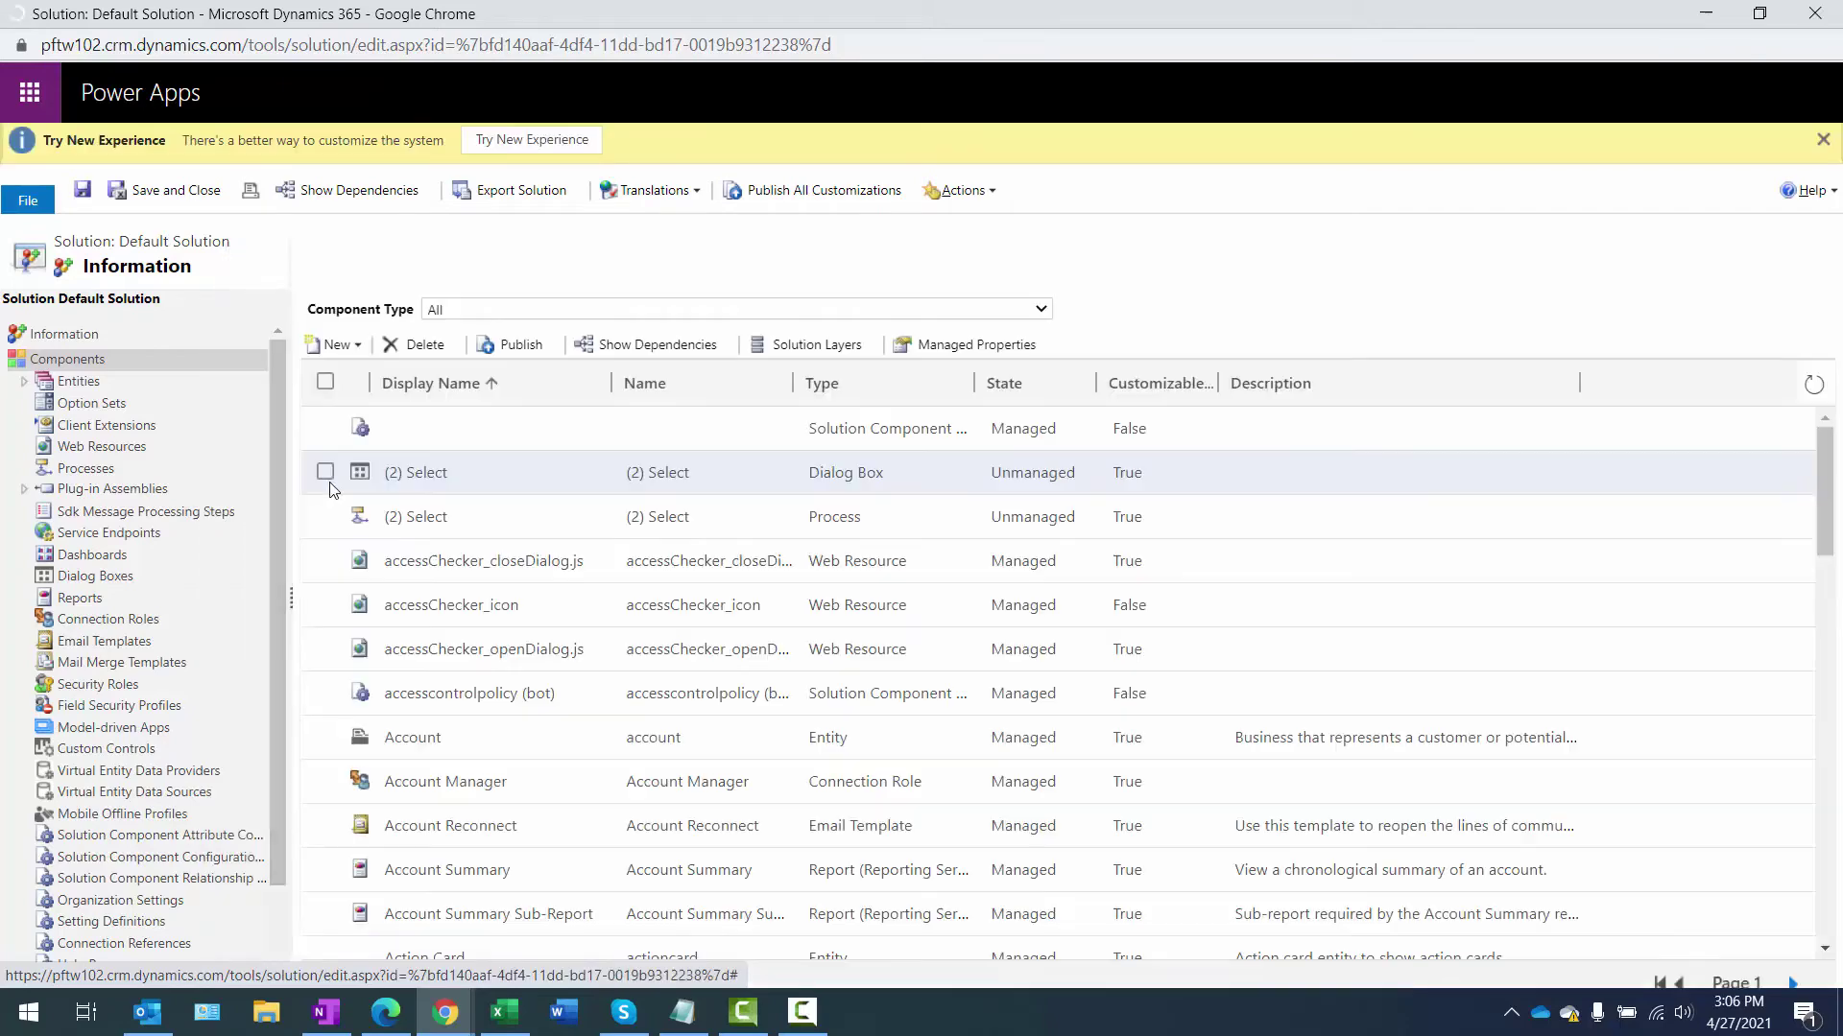
- Expand the Project Request entity in the default solution and list its fields
left_click(25, 383)
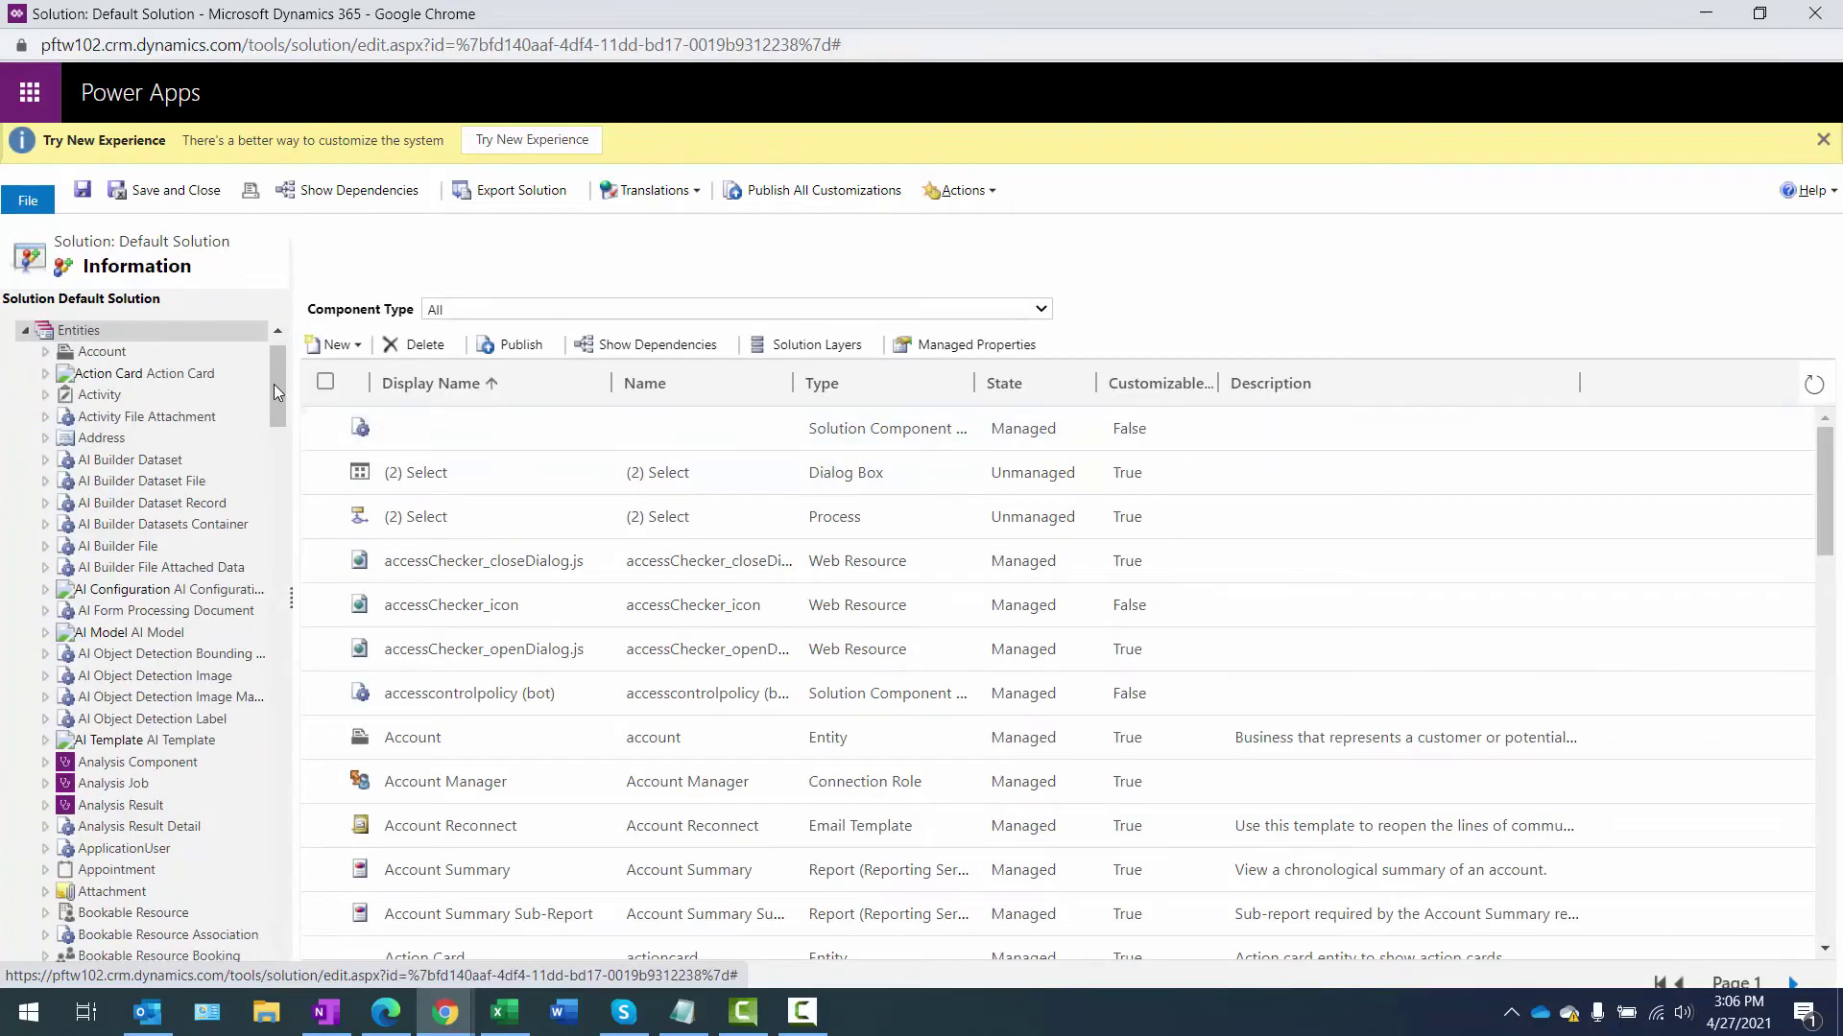
left_click_drag(279, 376, 282, 446)
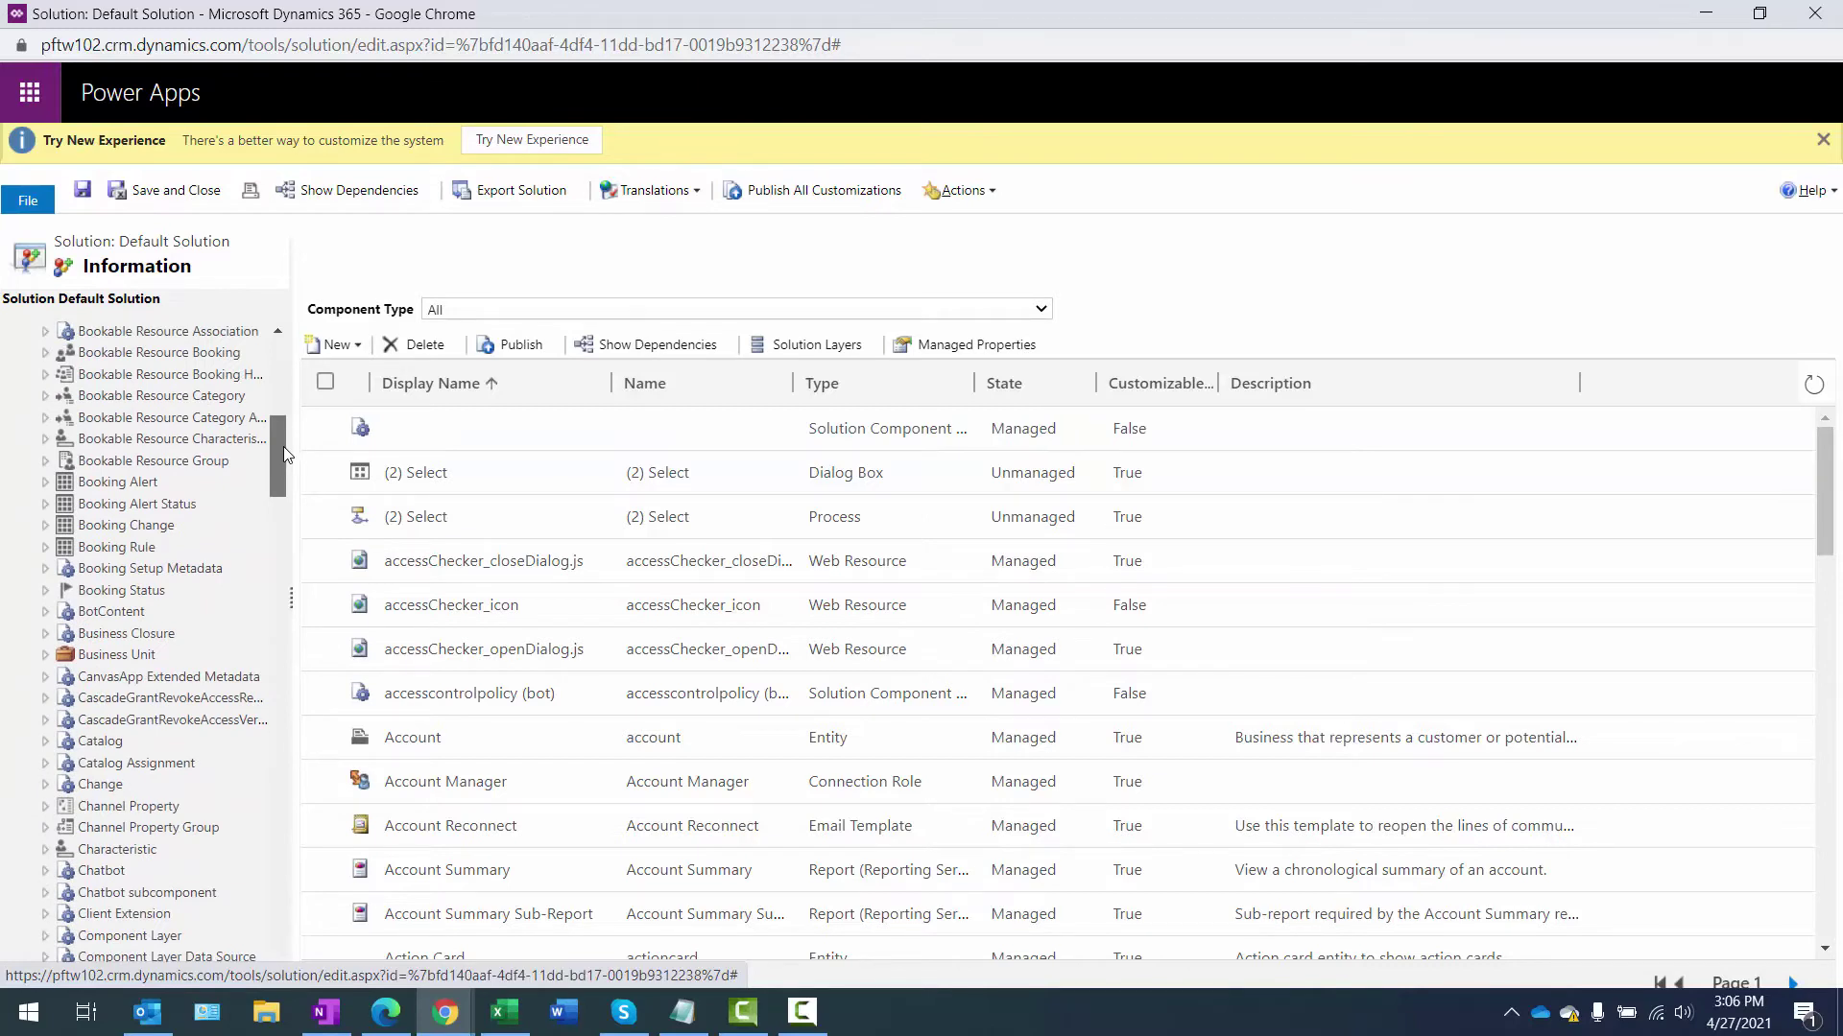
left_click_drag(284, 447, 305, 356)
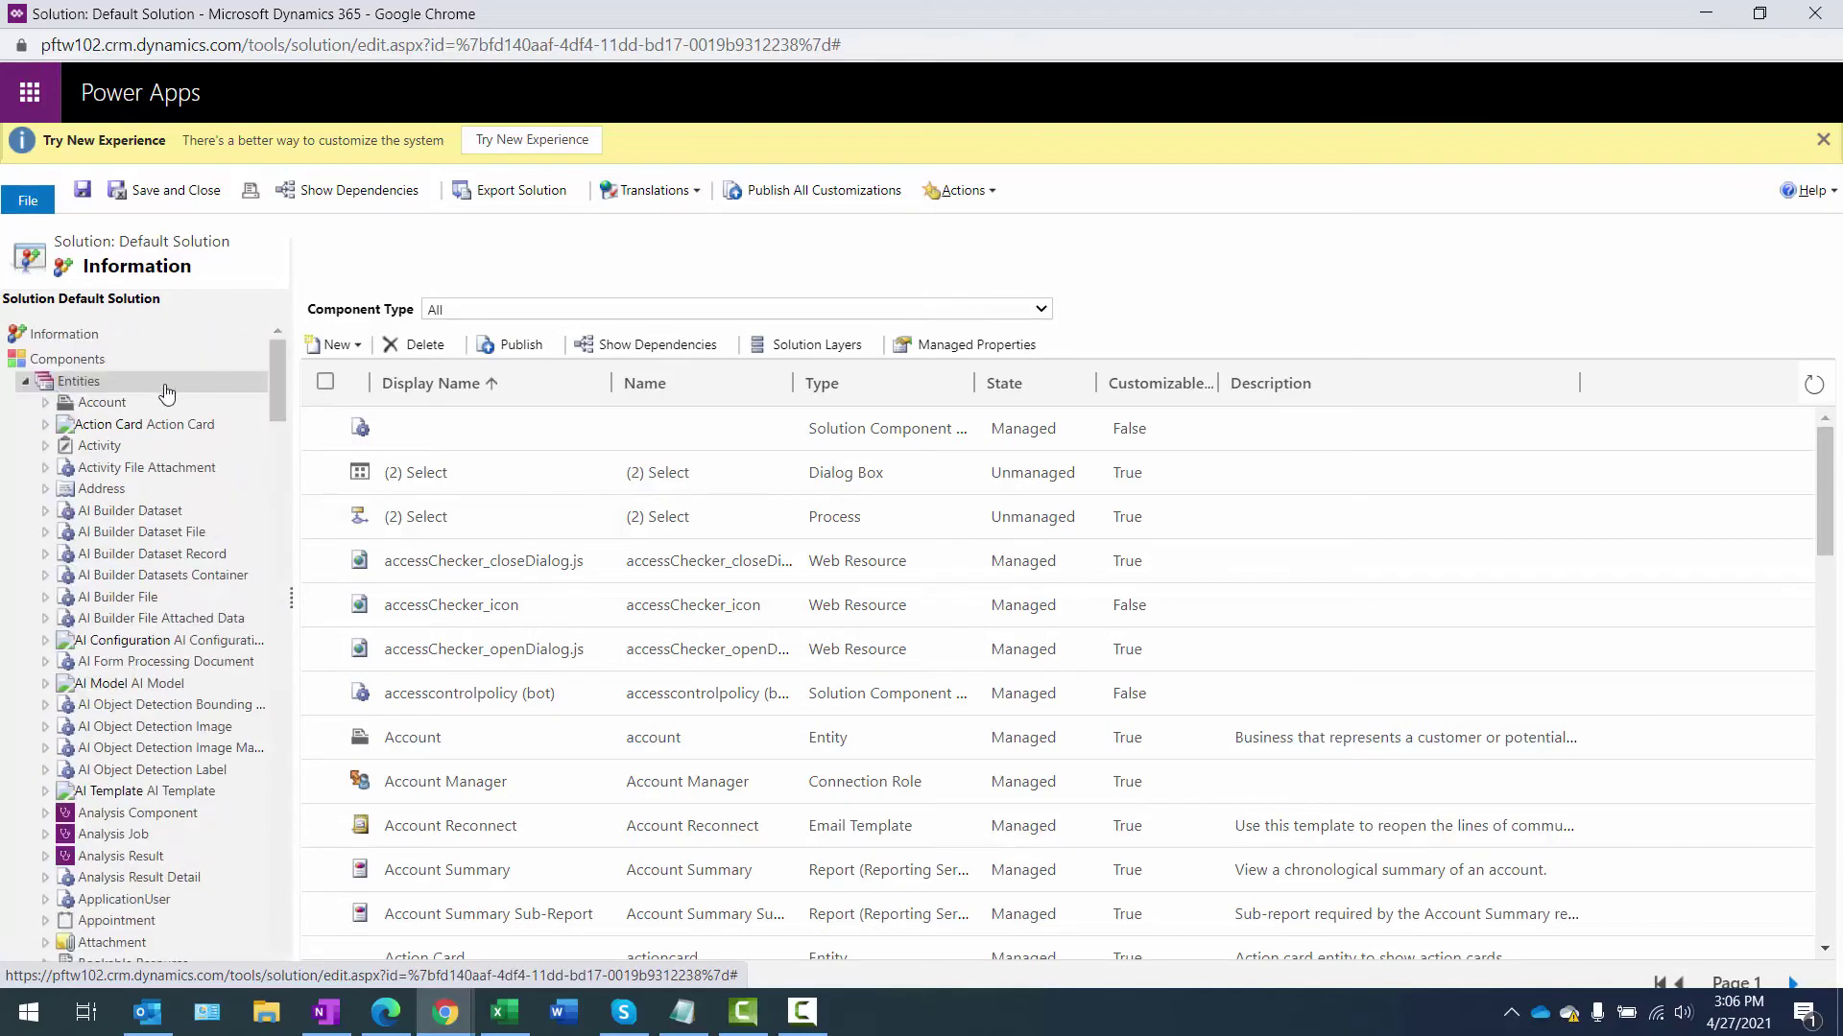
left_click_drag(280, 522, 284, 729)
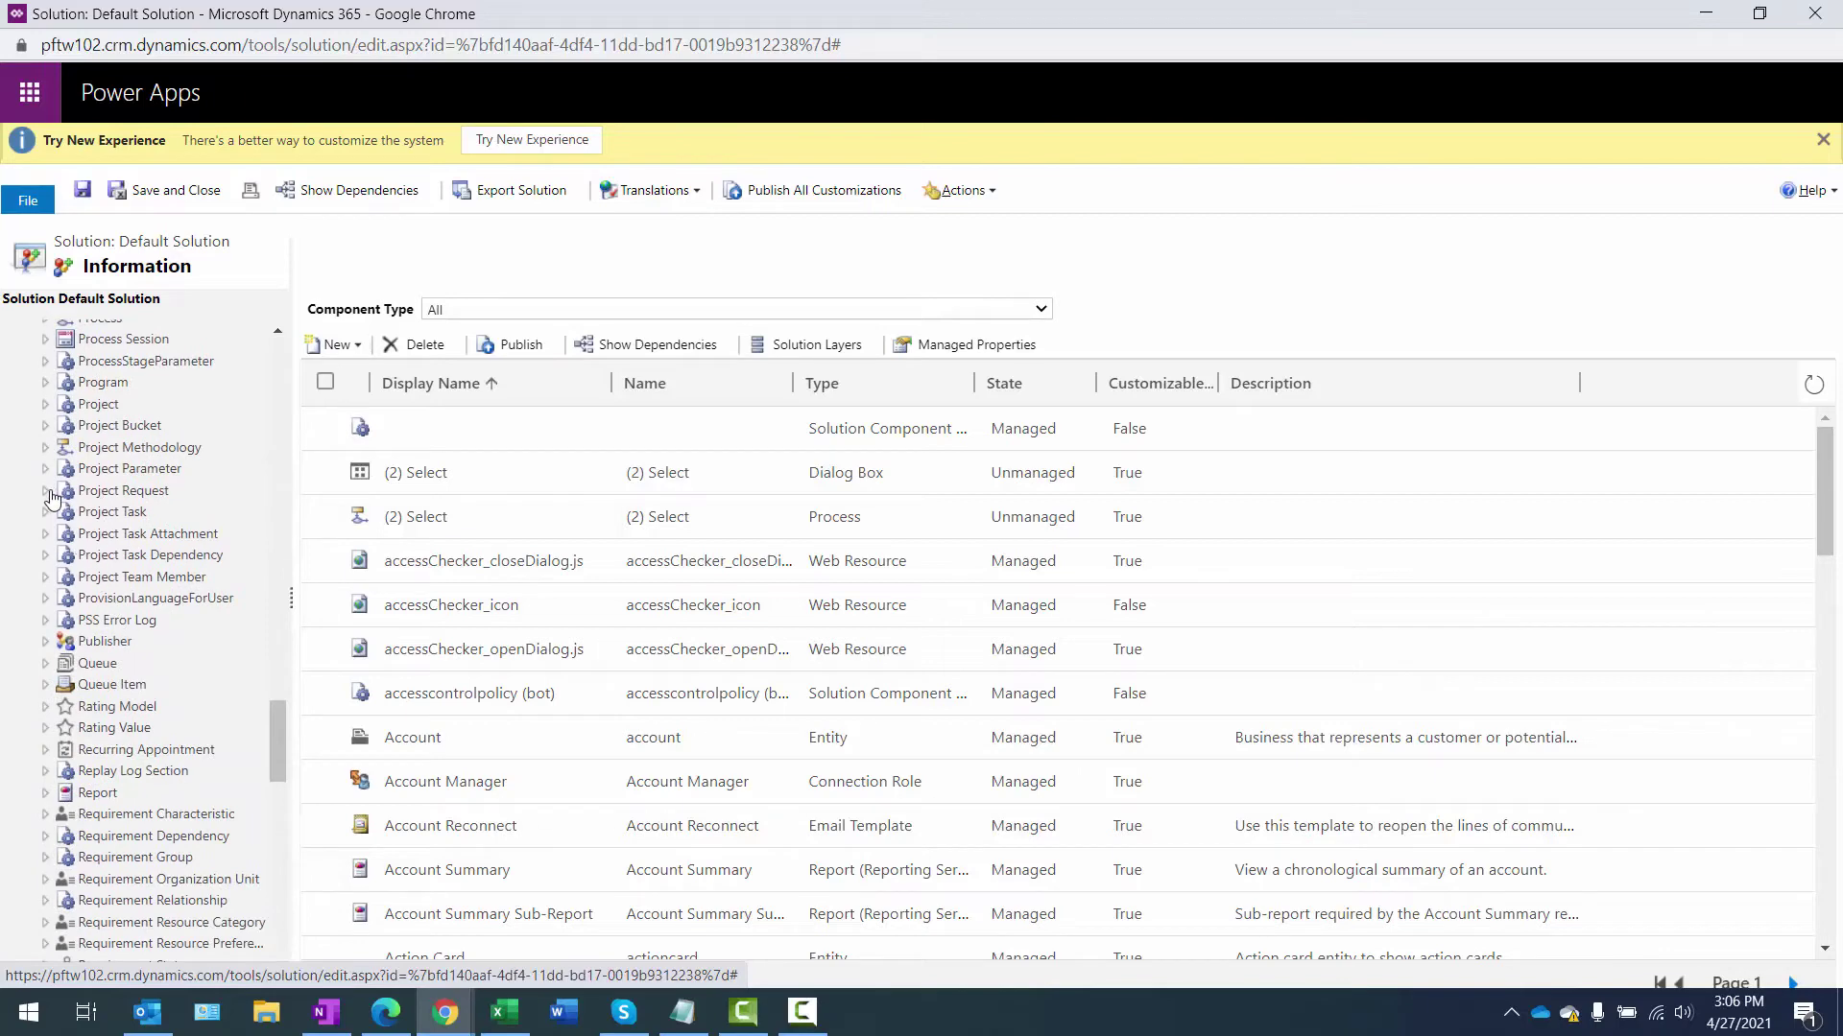
left_click(119, 493)
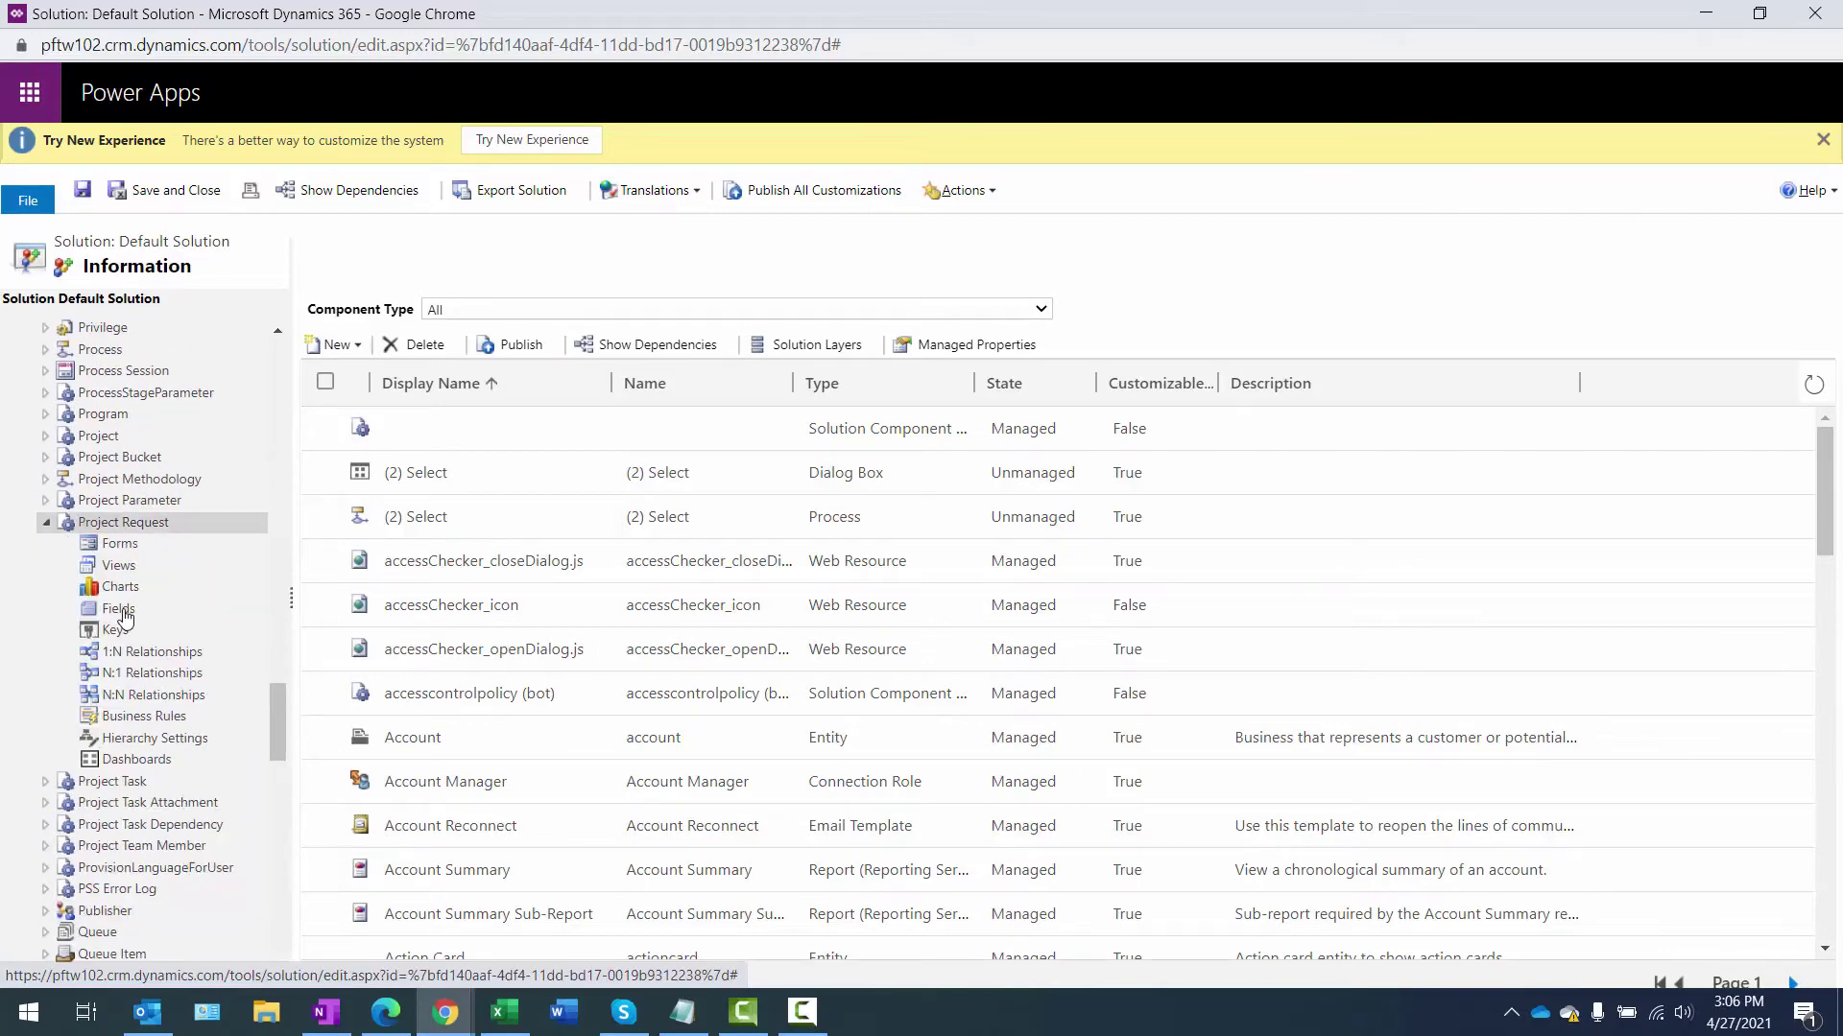
left_click(119, 611)
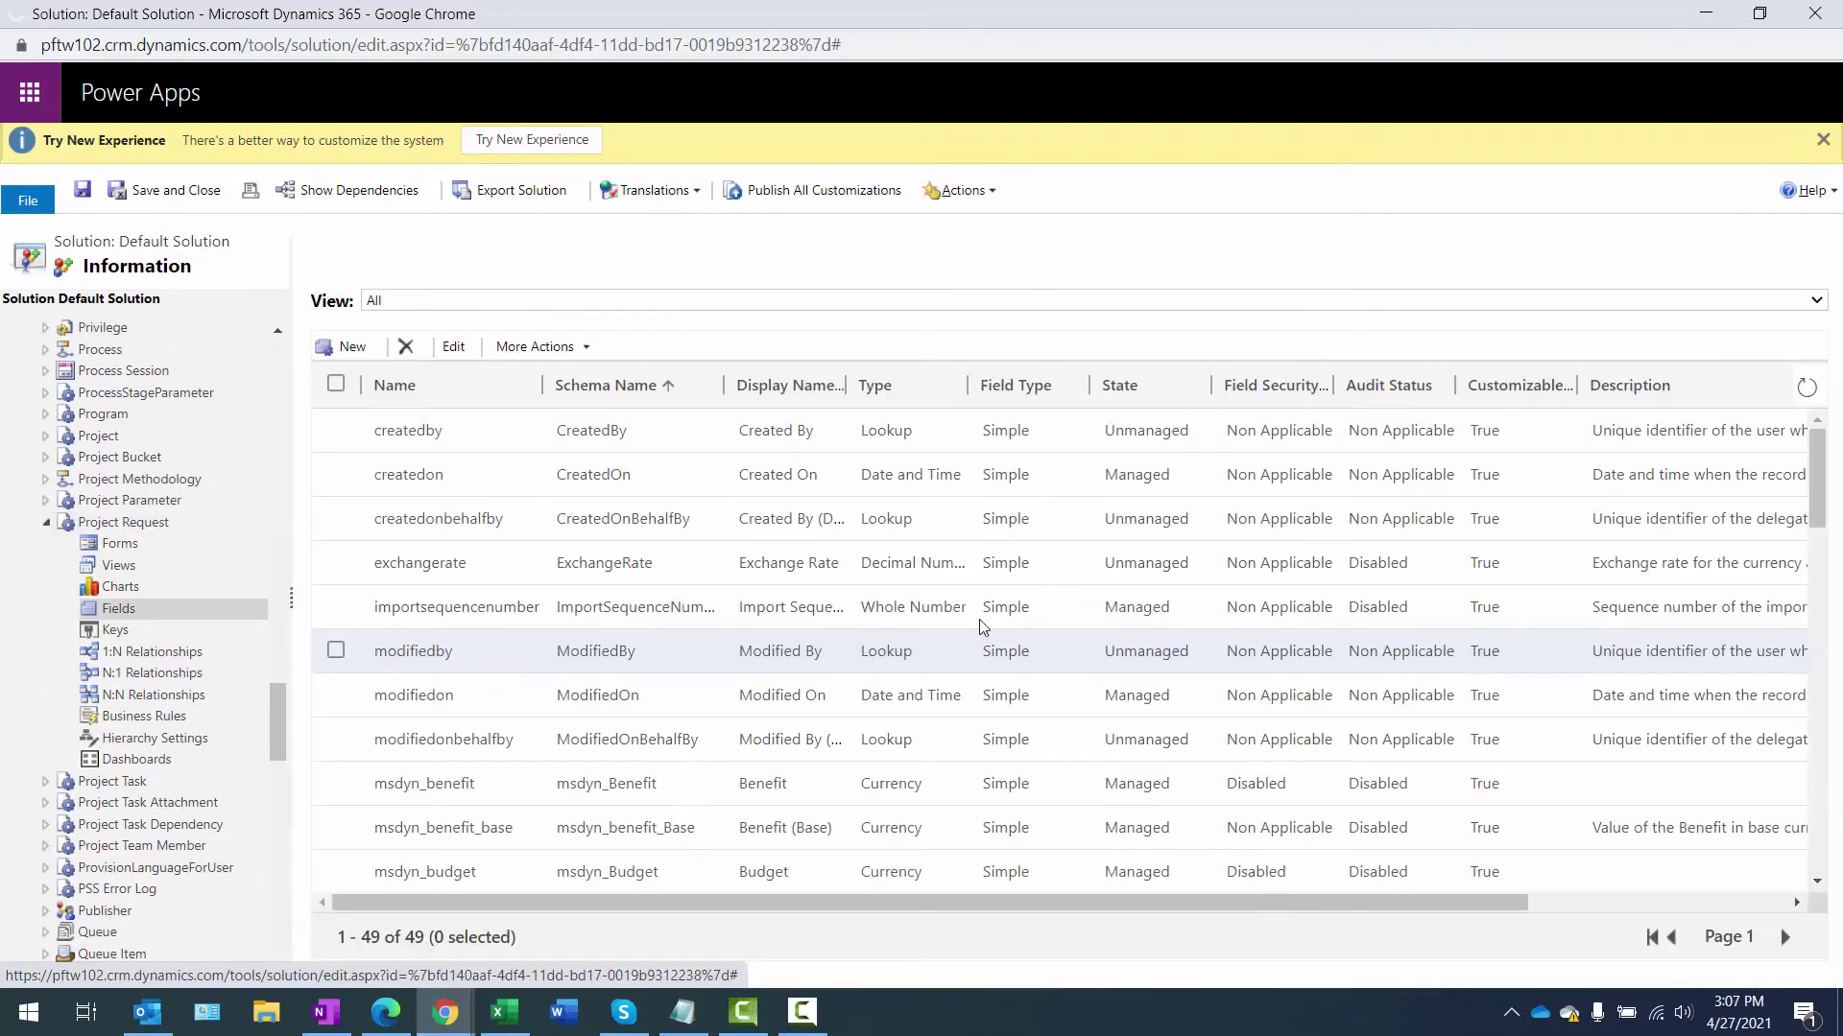
- Open the proj_requeststate field of Project Request for editing in a maximized window
scroll(924, 659, "down", 6)
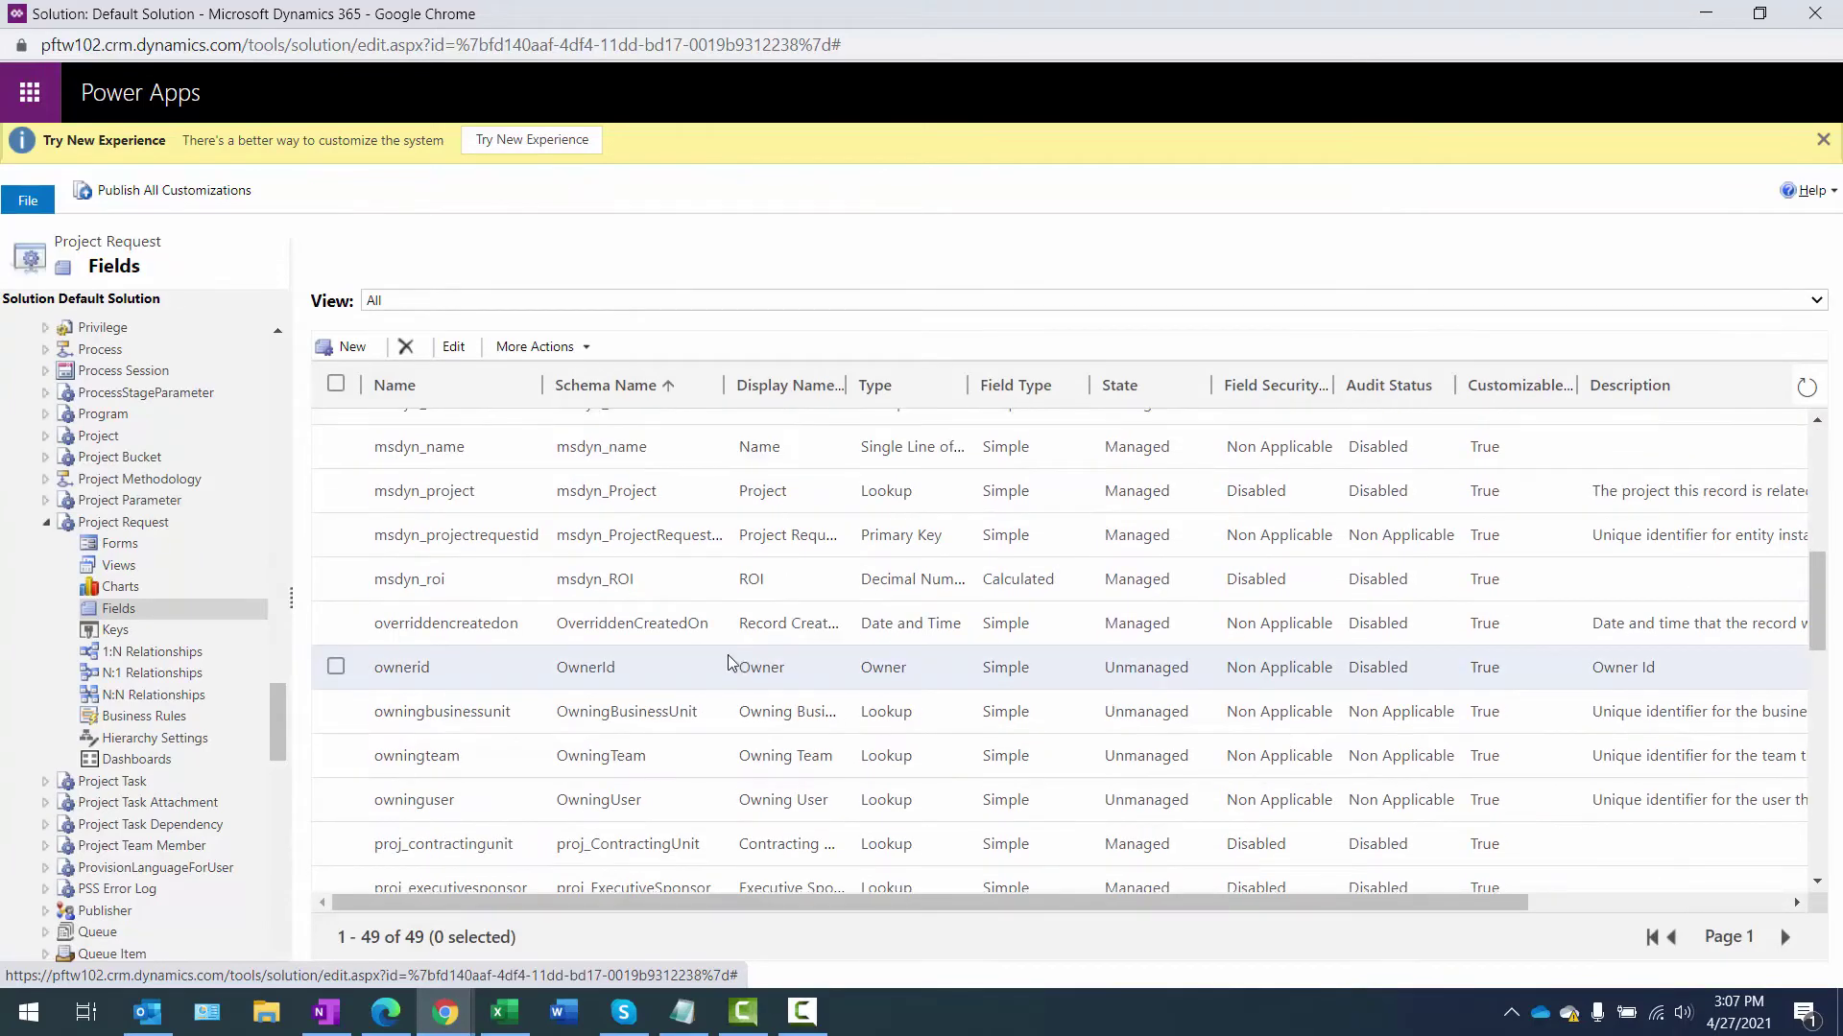
scroll(733, 659, "down", 4)
scroll(524, 681, "down", 4)
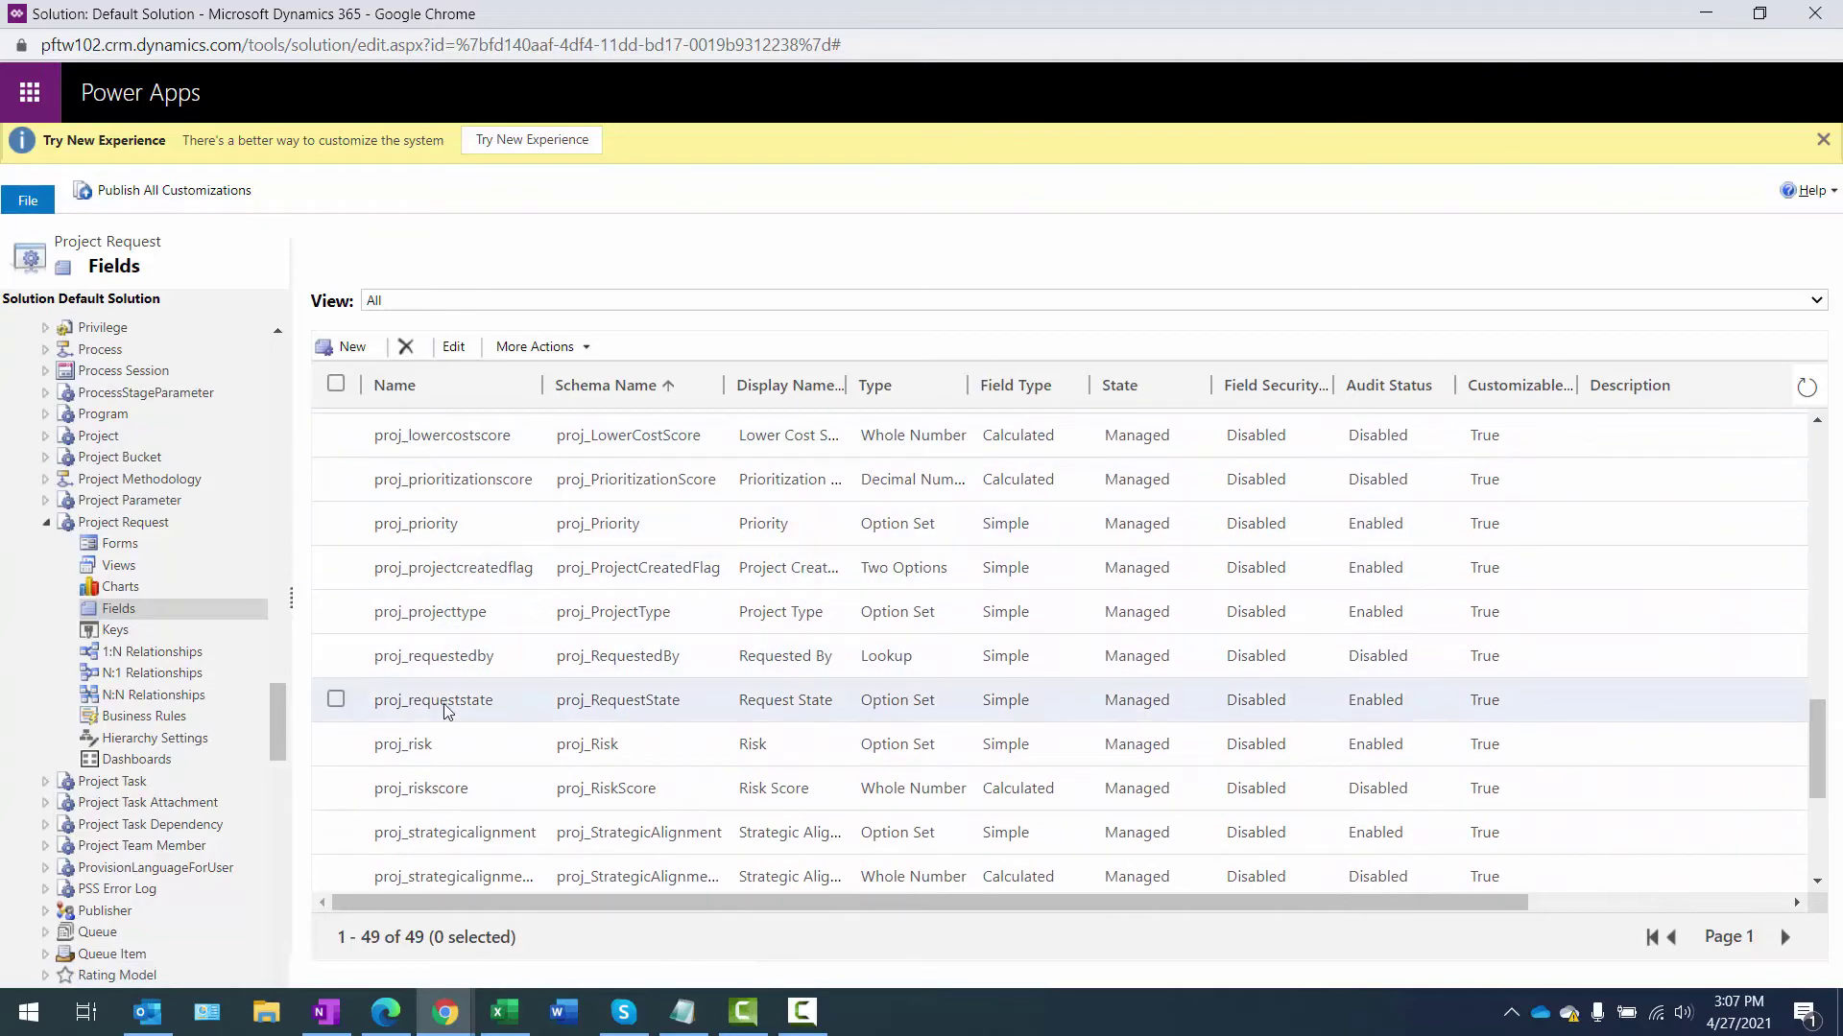
scroll(444, 706, "down", 1)
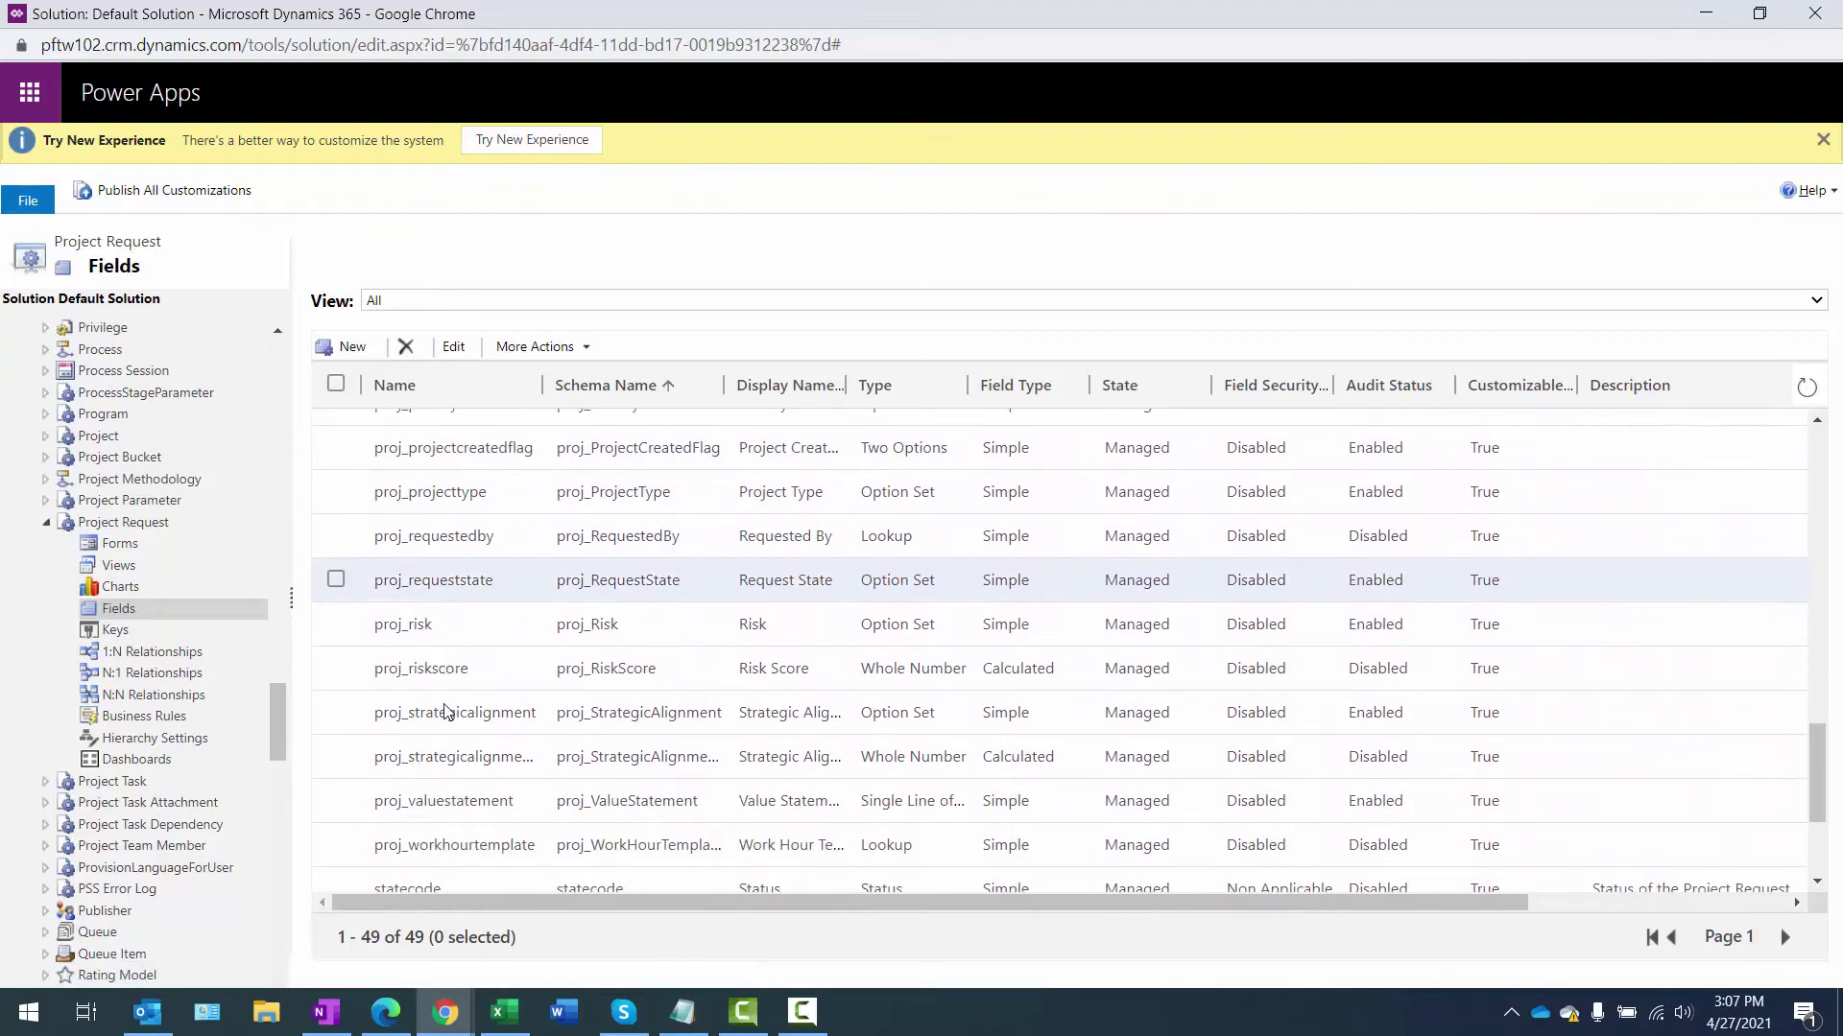
left_click(451, 582)
left_click(455, 347)
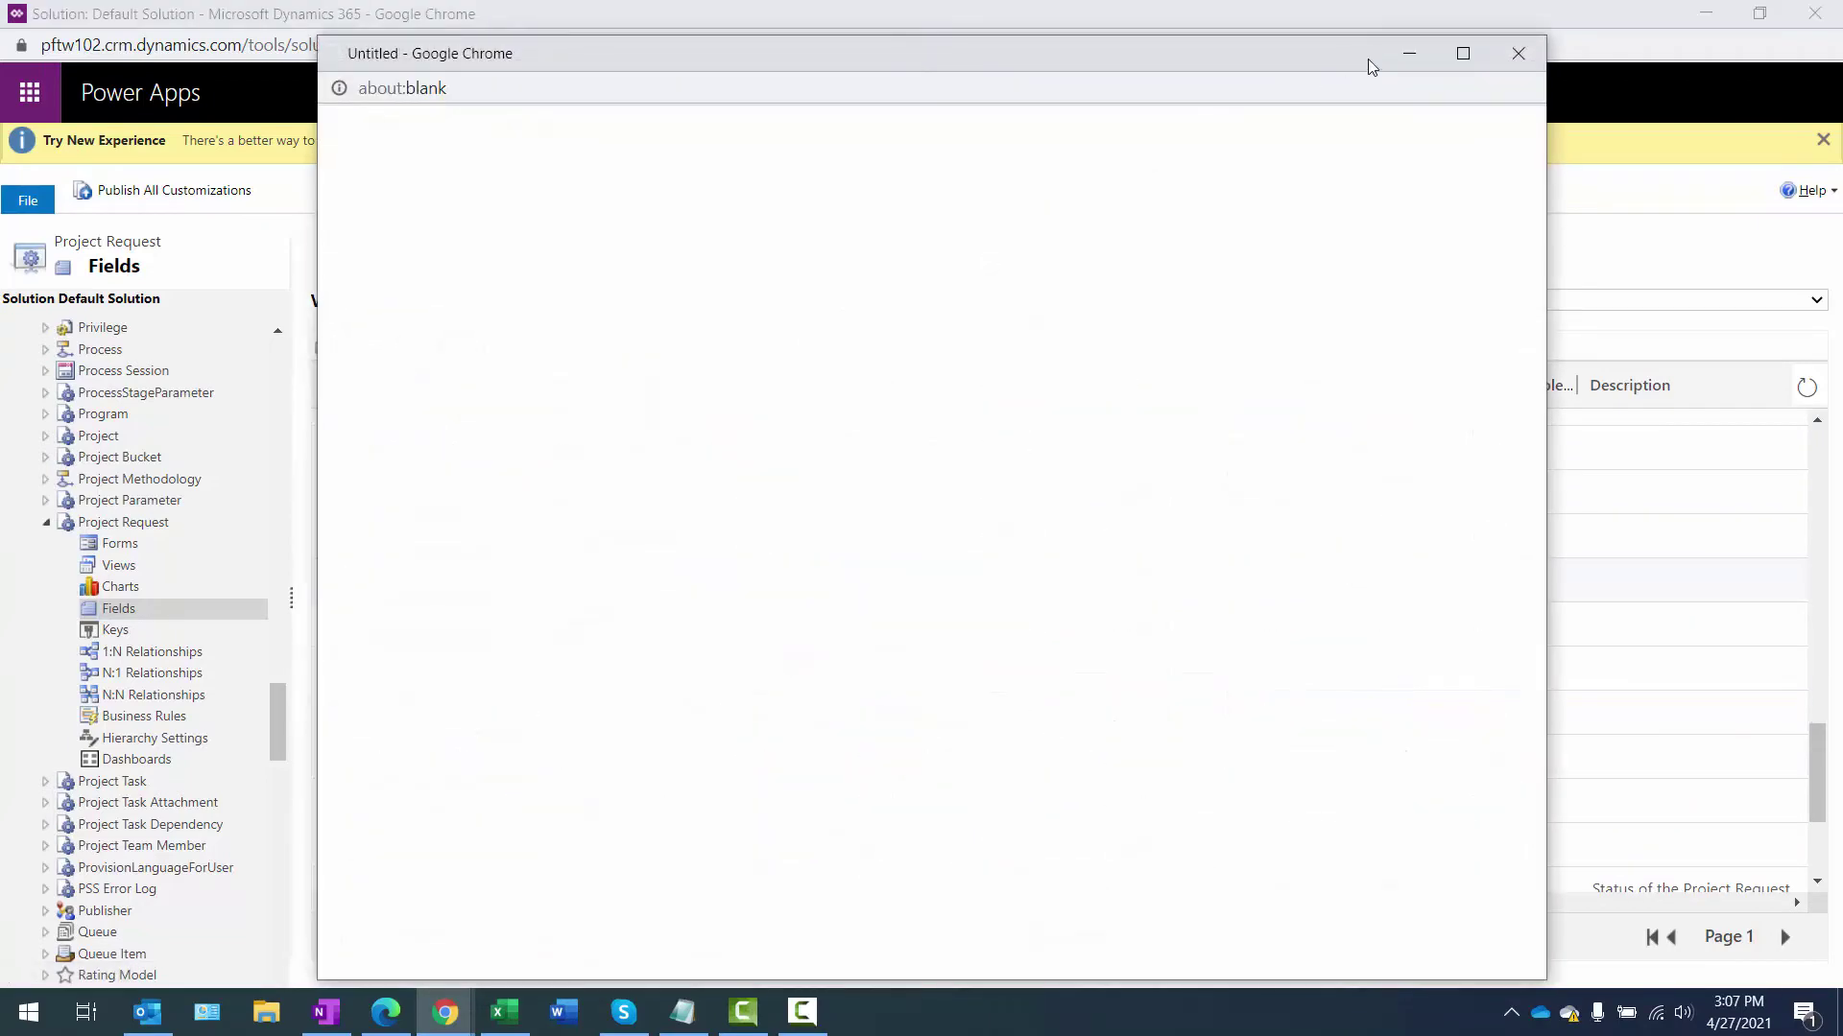
left_click(1464, 54)
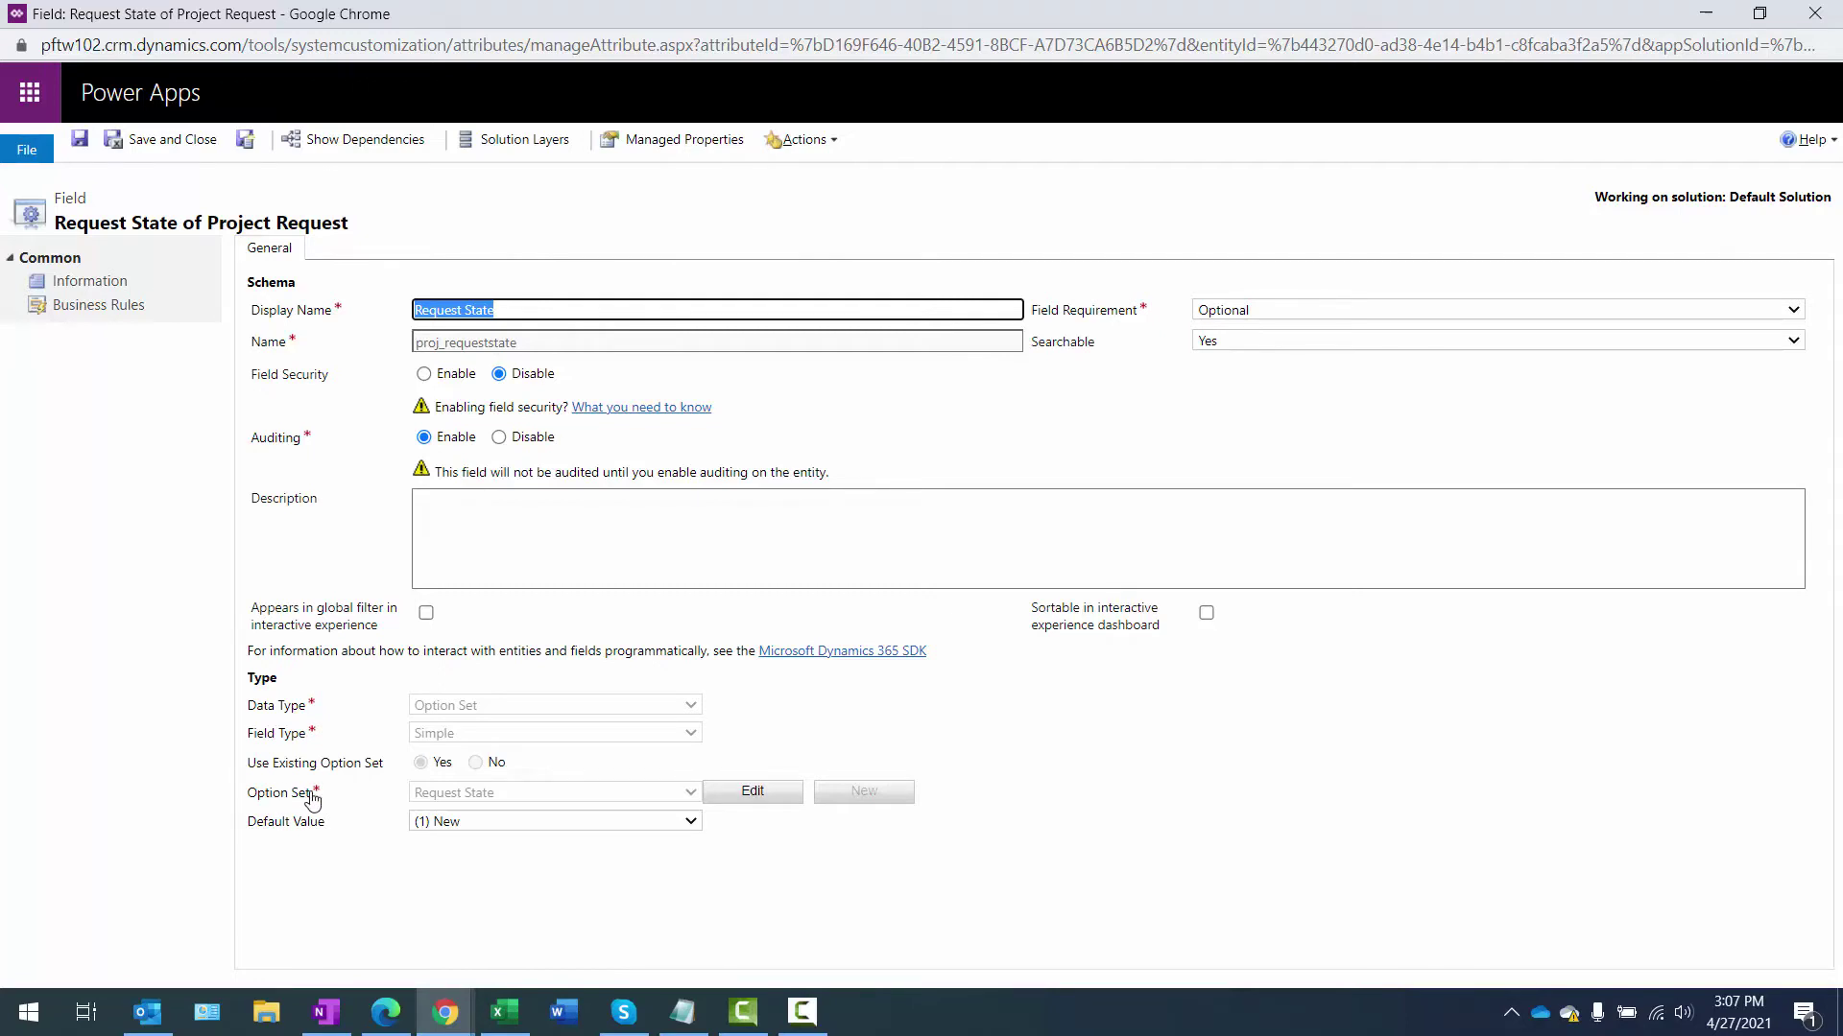
- Open the Request State option set and examine the label and value of the (3) Approved option
left_click(753, 792)
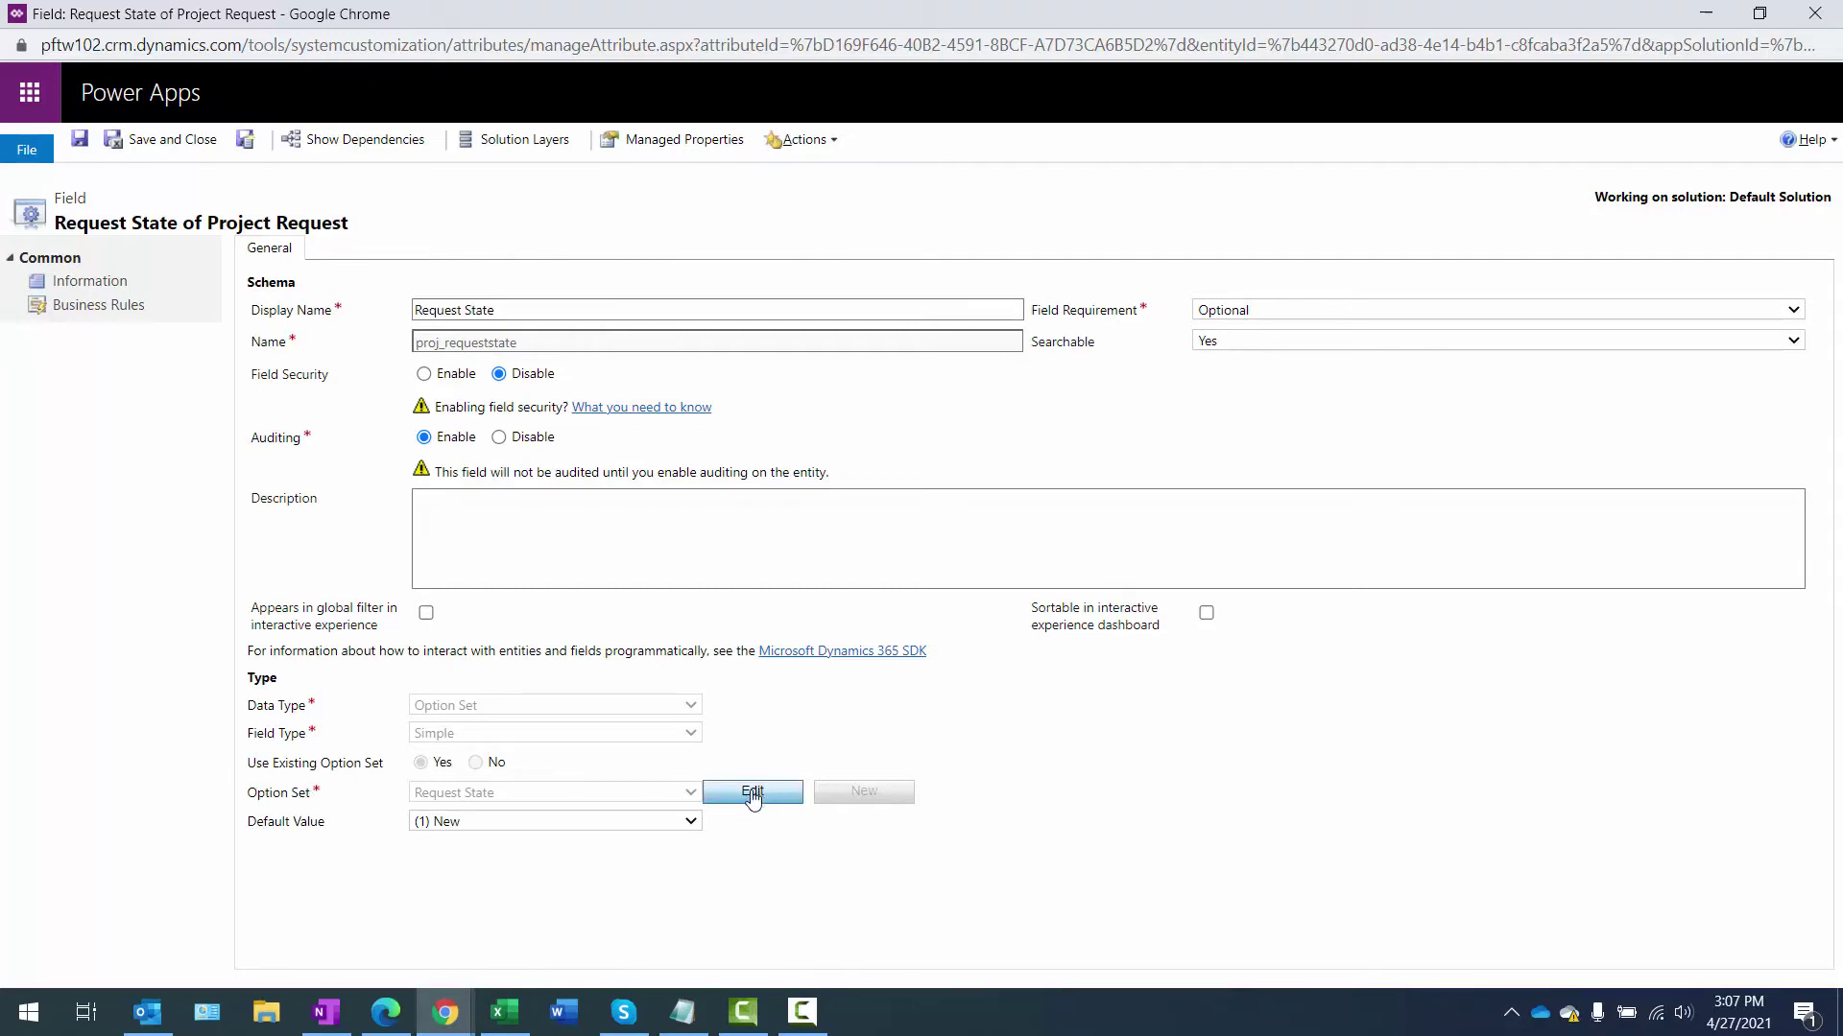
left_click(888, 18)
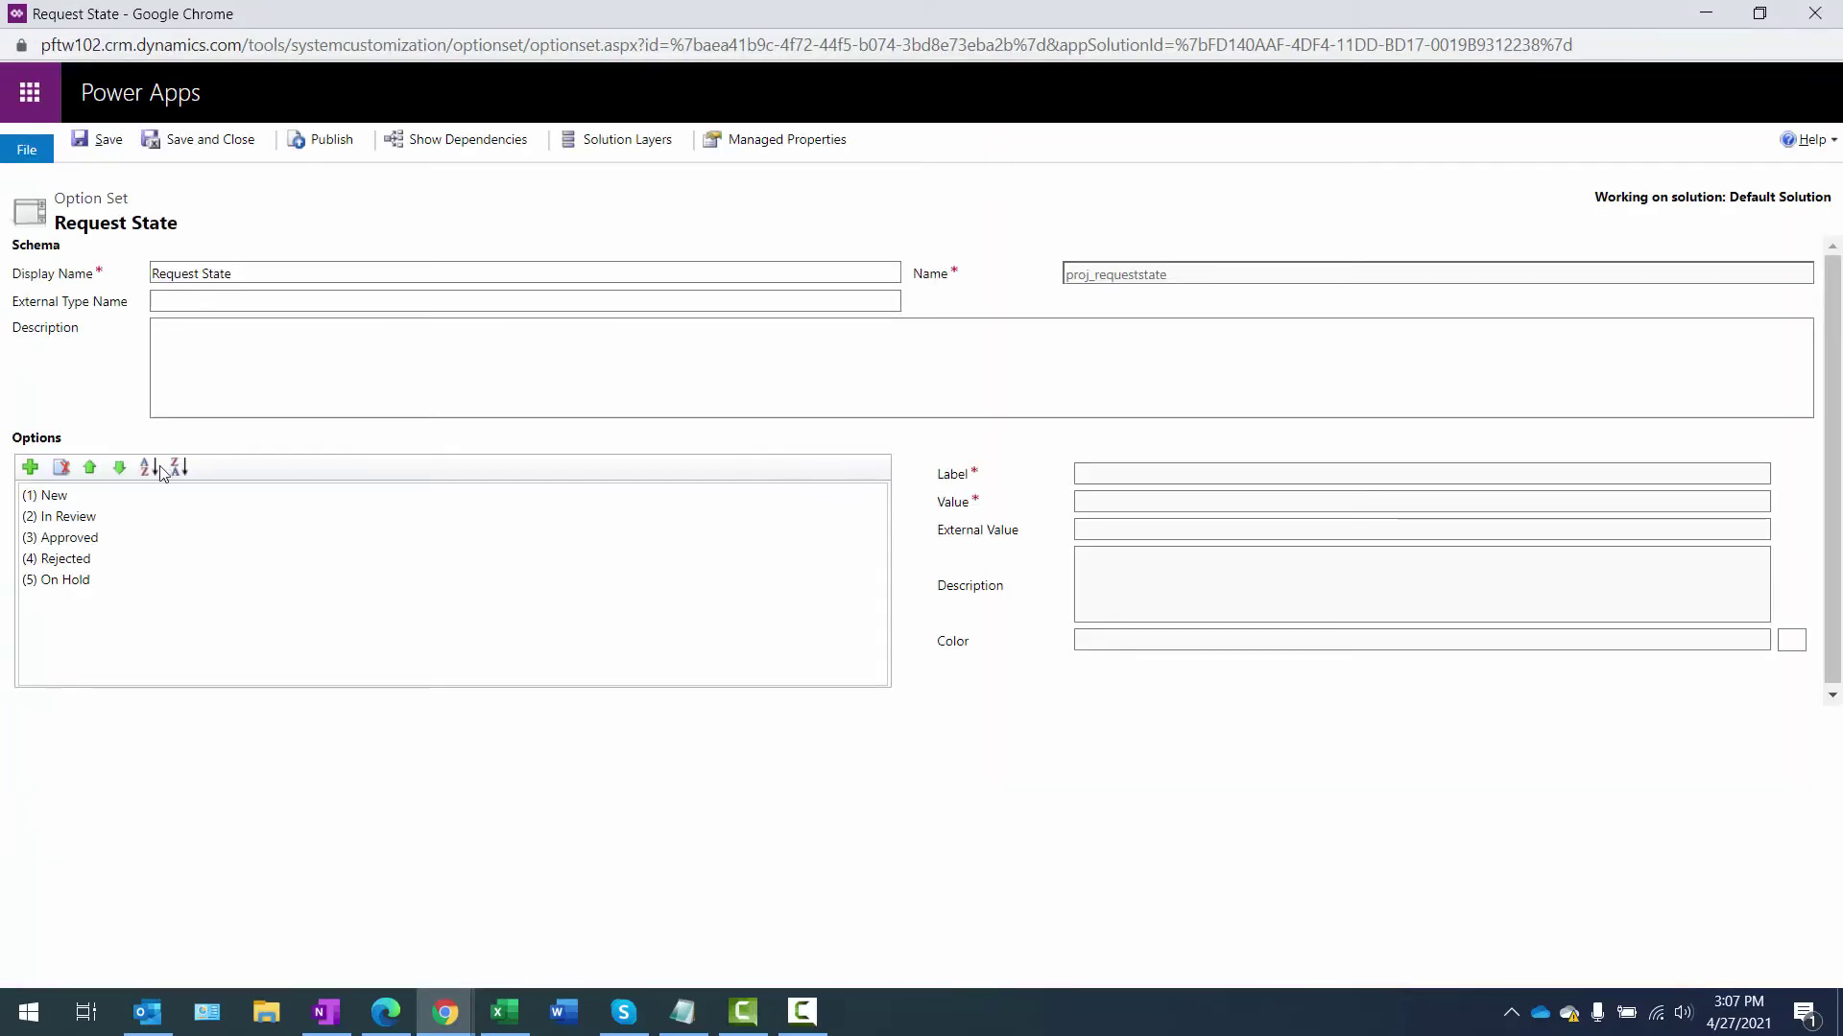
left_click(65, 539)
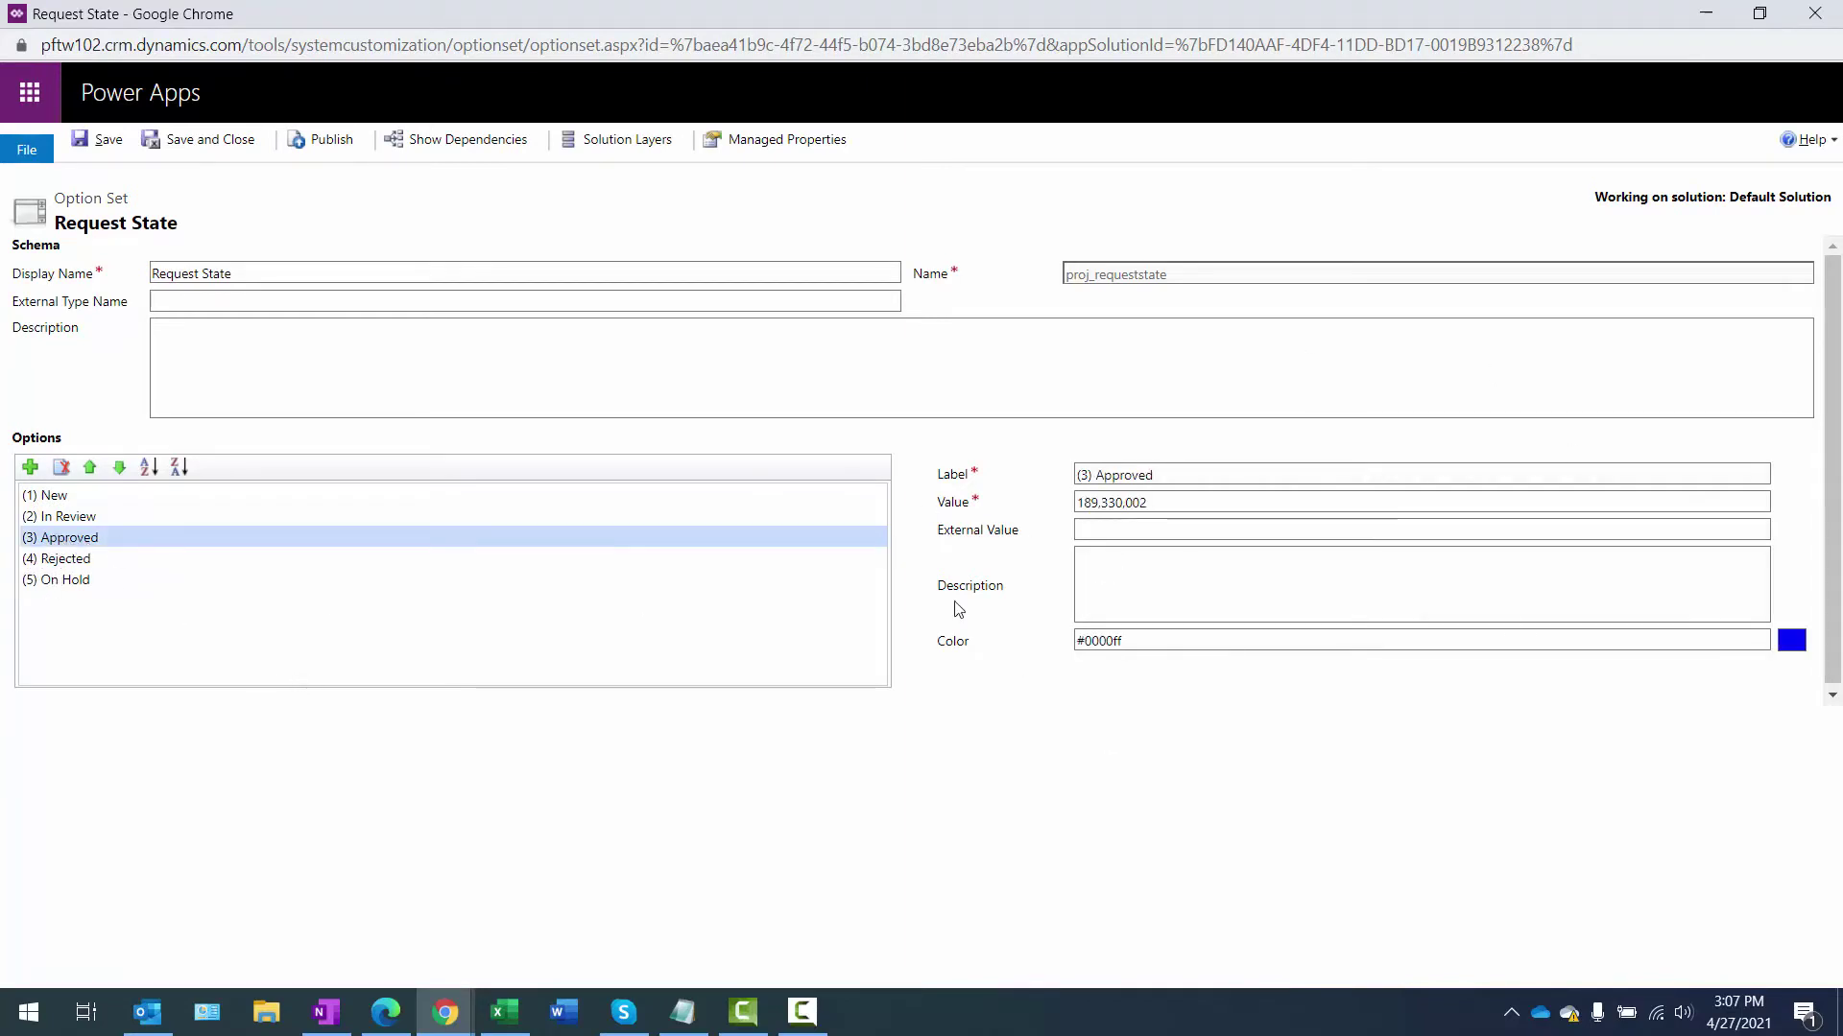
left_click_drag(1174, 469, 947, 497)
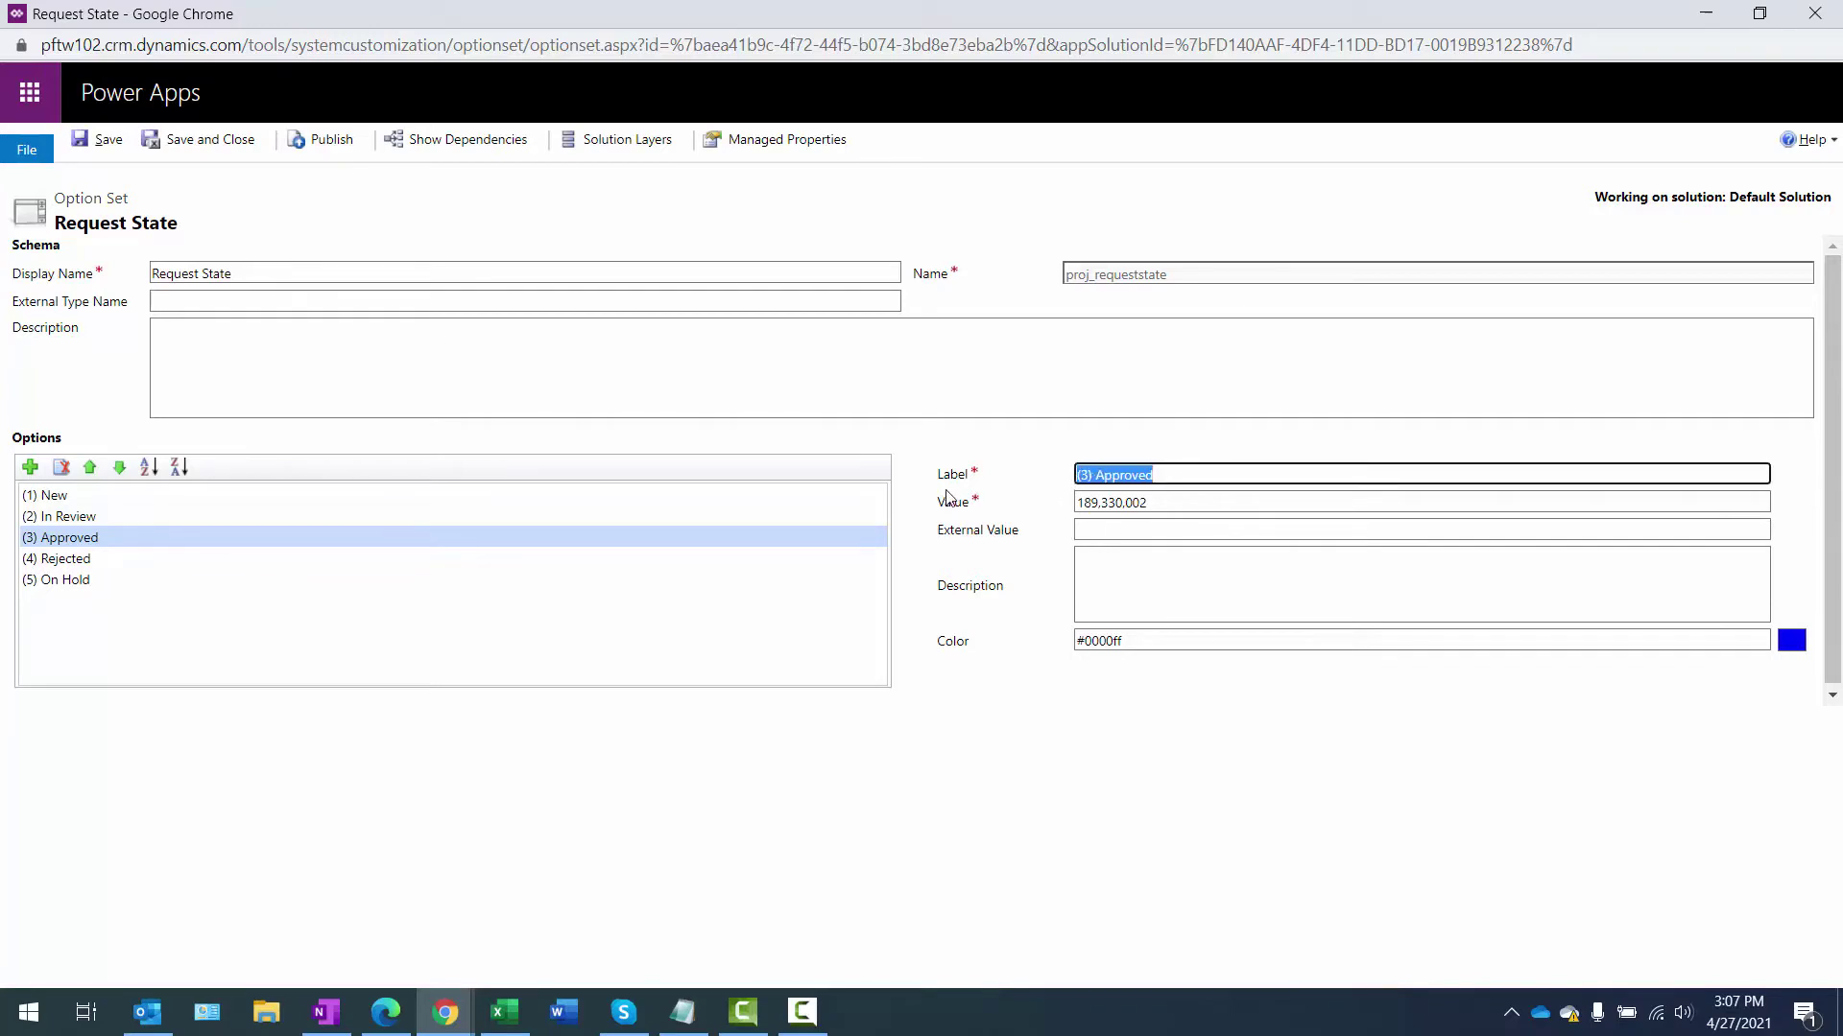
- Examine the value of the (3) Approved option and close the option set and field windows, discarding any changes
left_click(1182, 506)
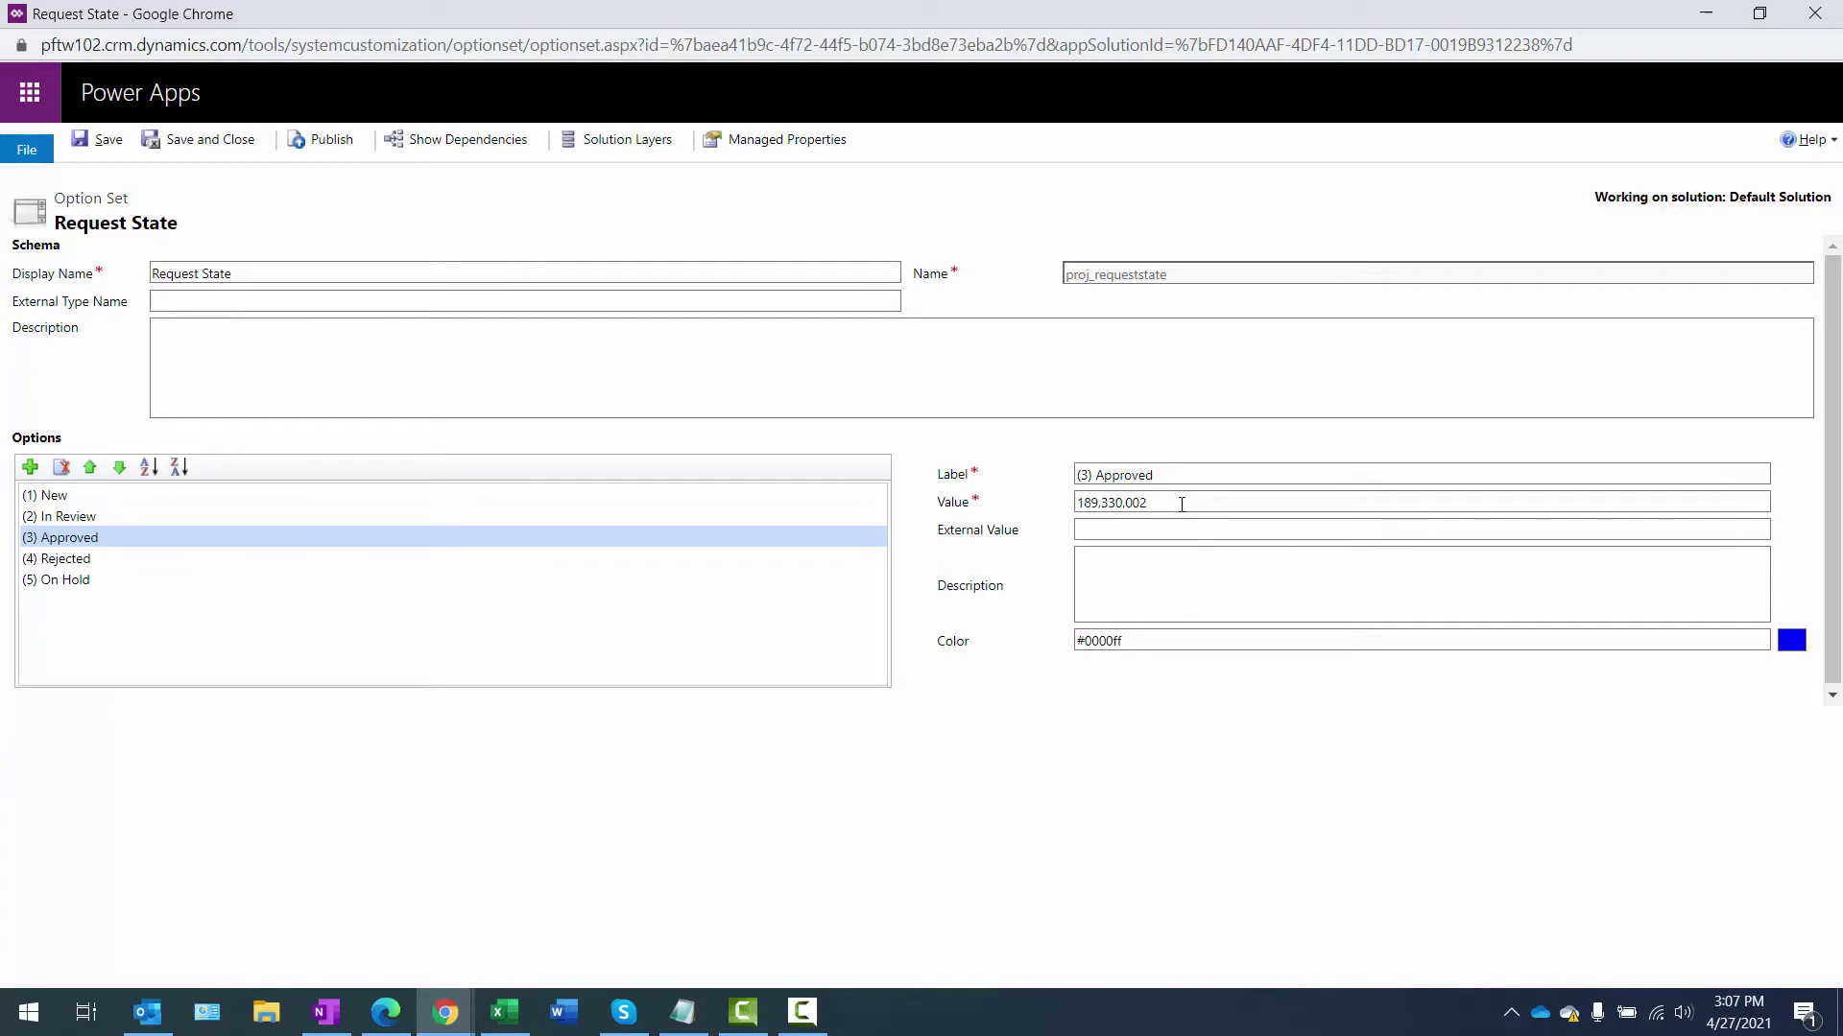
left_click_drag(1182, 505, 970, 502)
left_click(1814, 15)
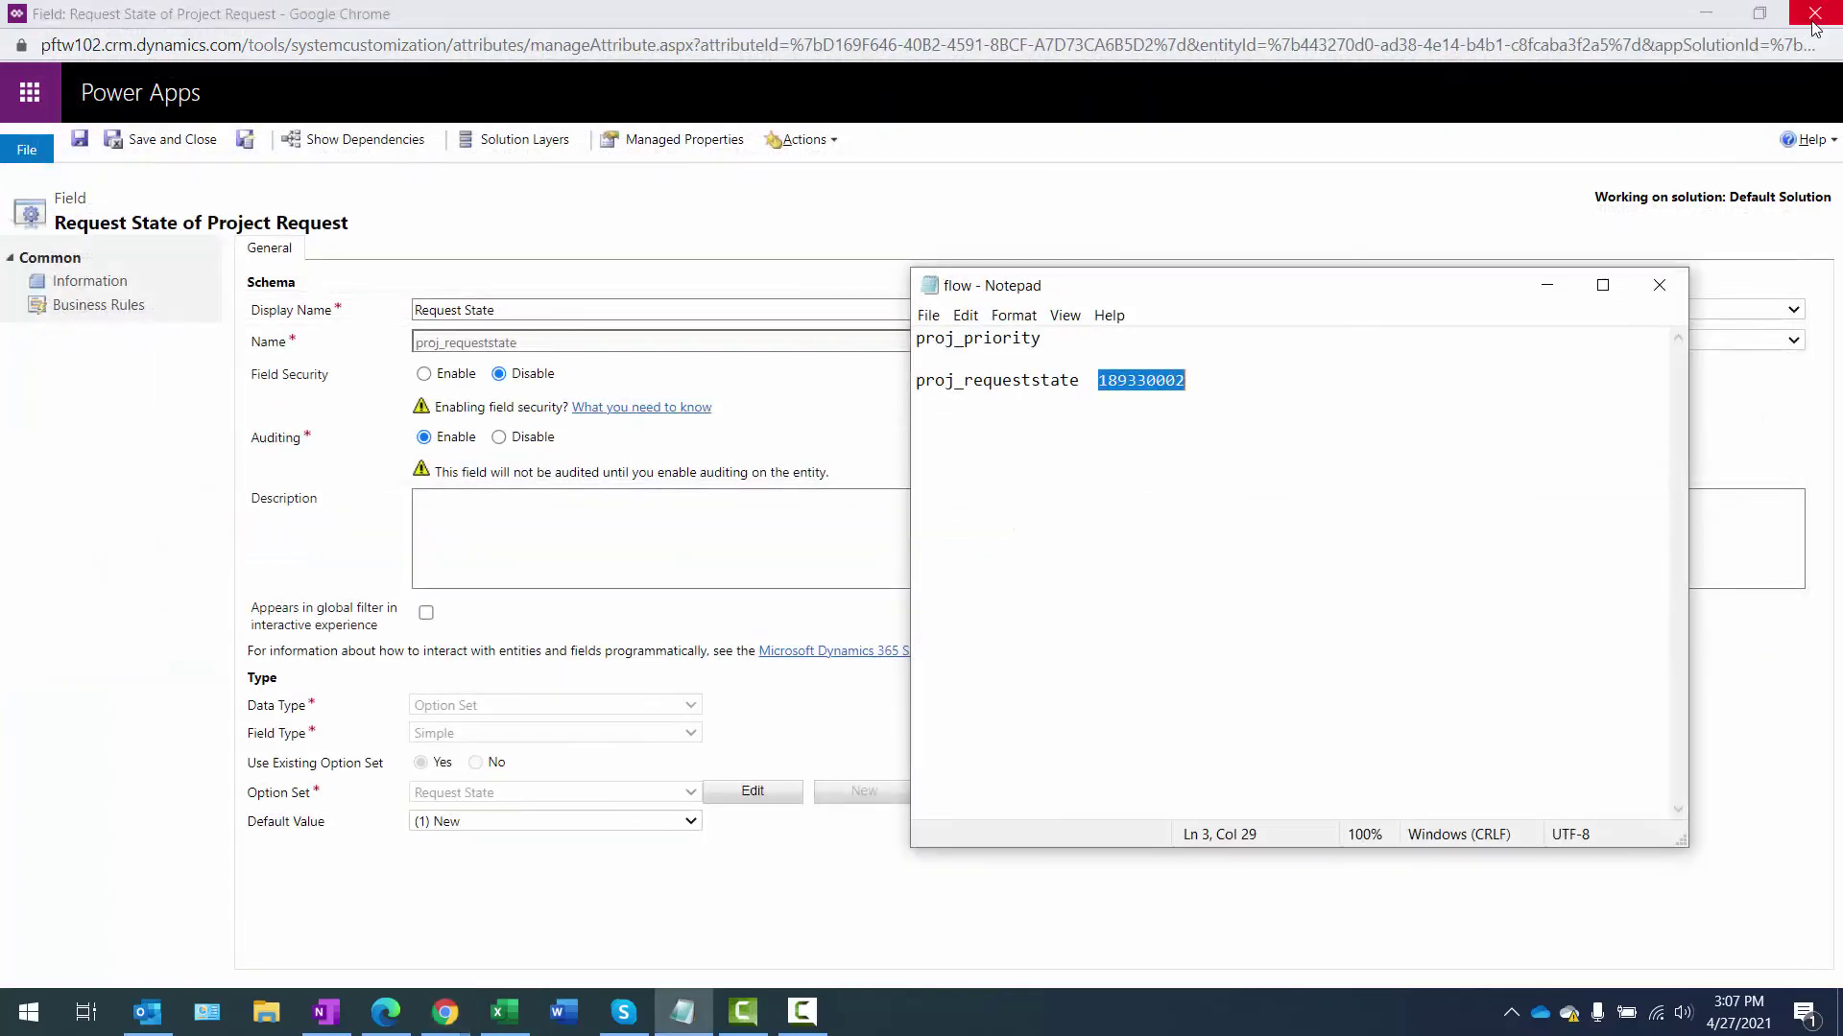
left_click(1814, 14)
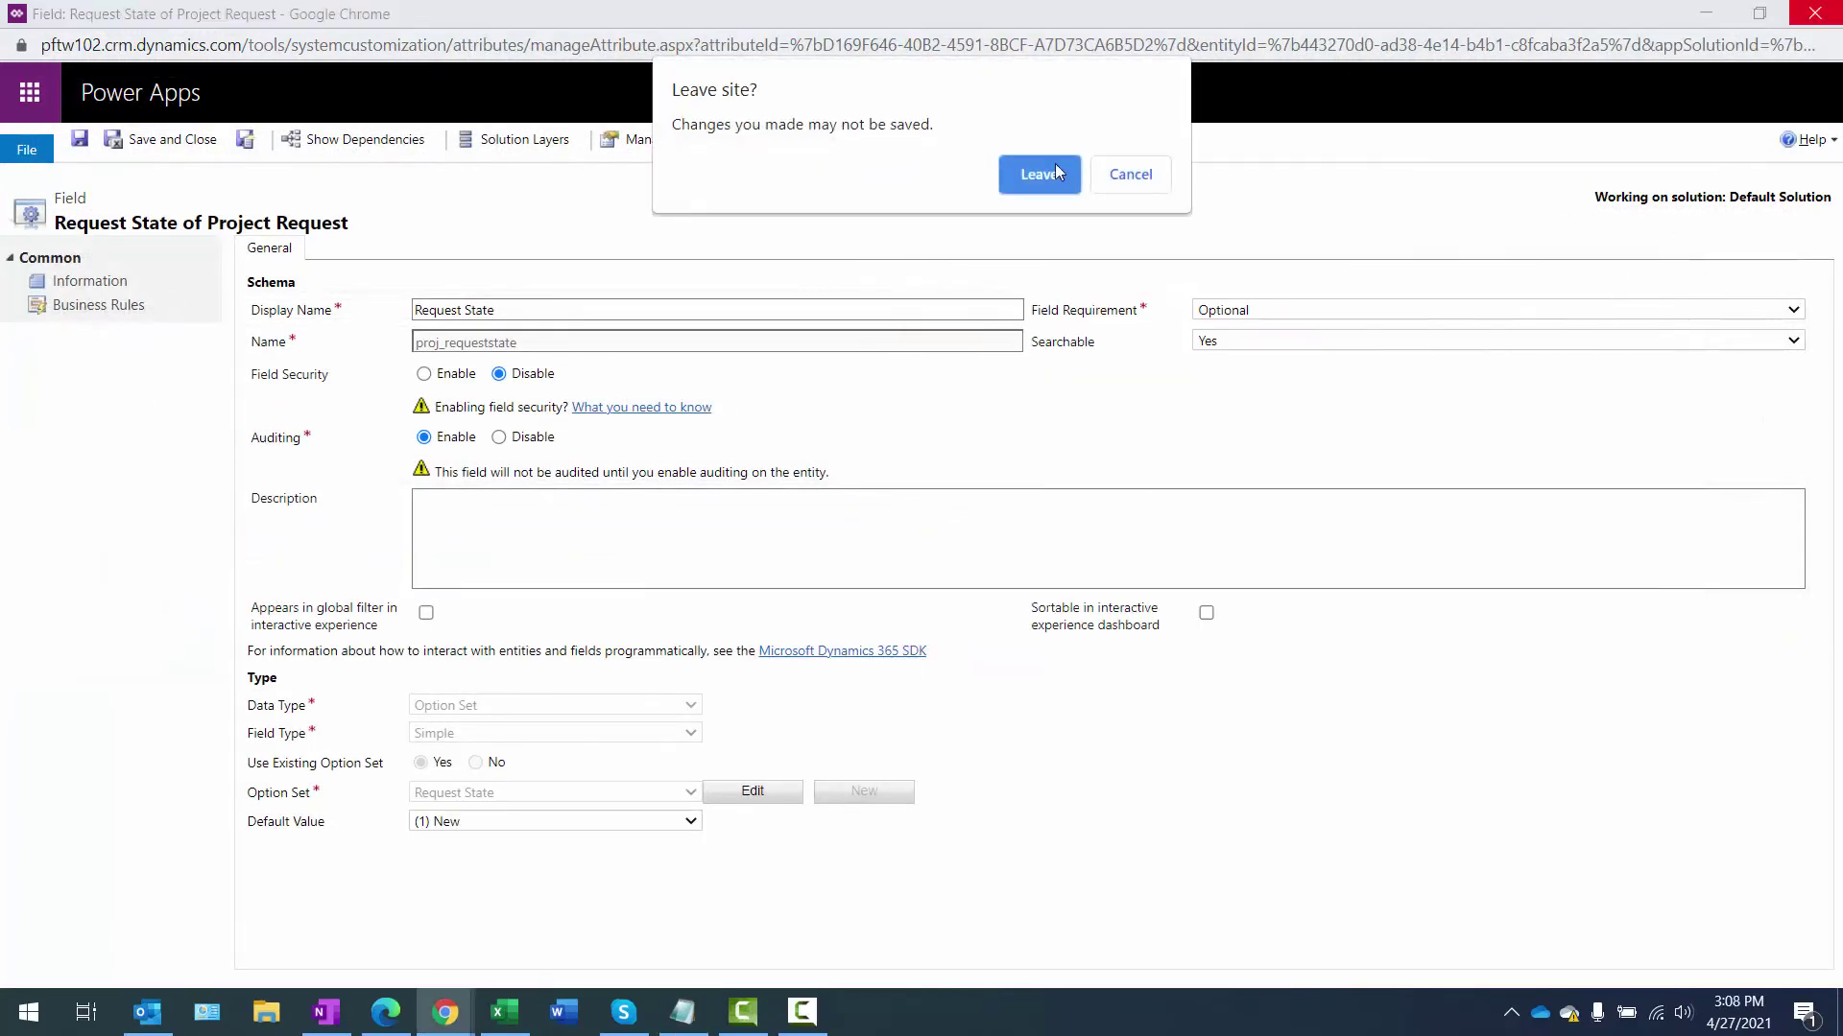
left_click(1039, 174)
- Set the comparison value of the Promote to Project List flow's condition to 189330002
left_click(196, 32)
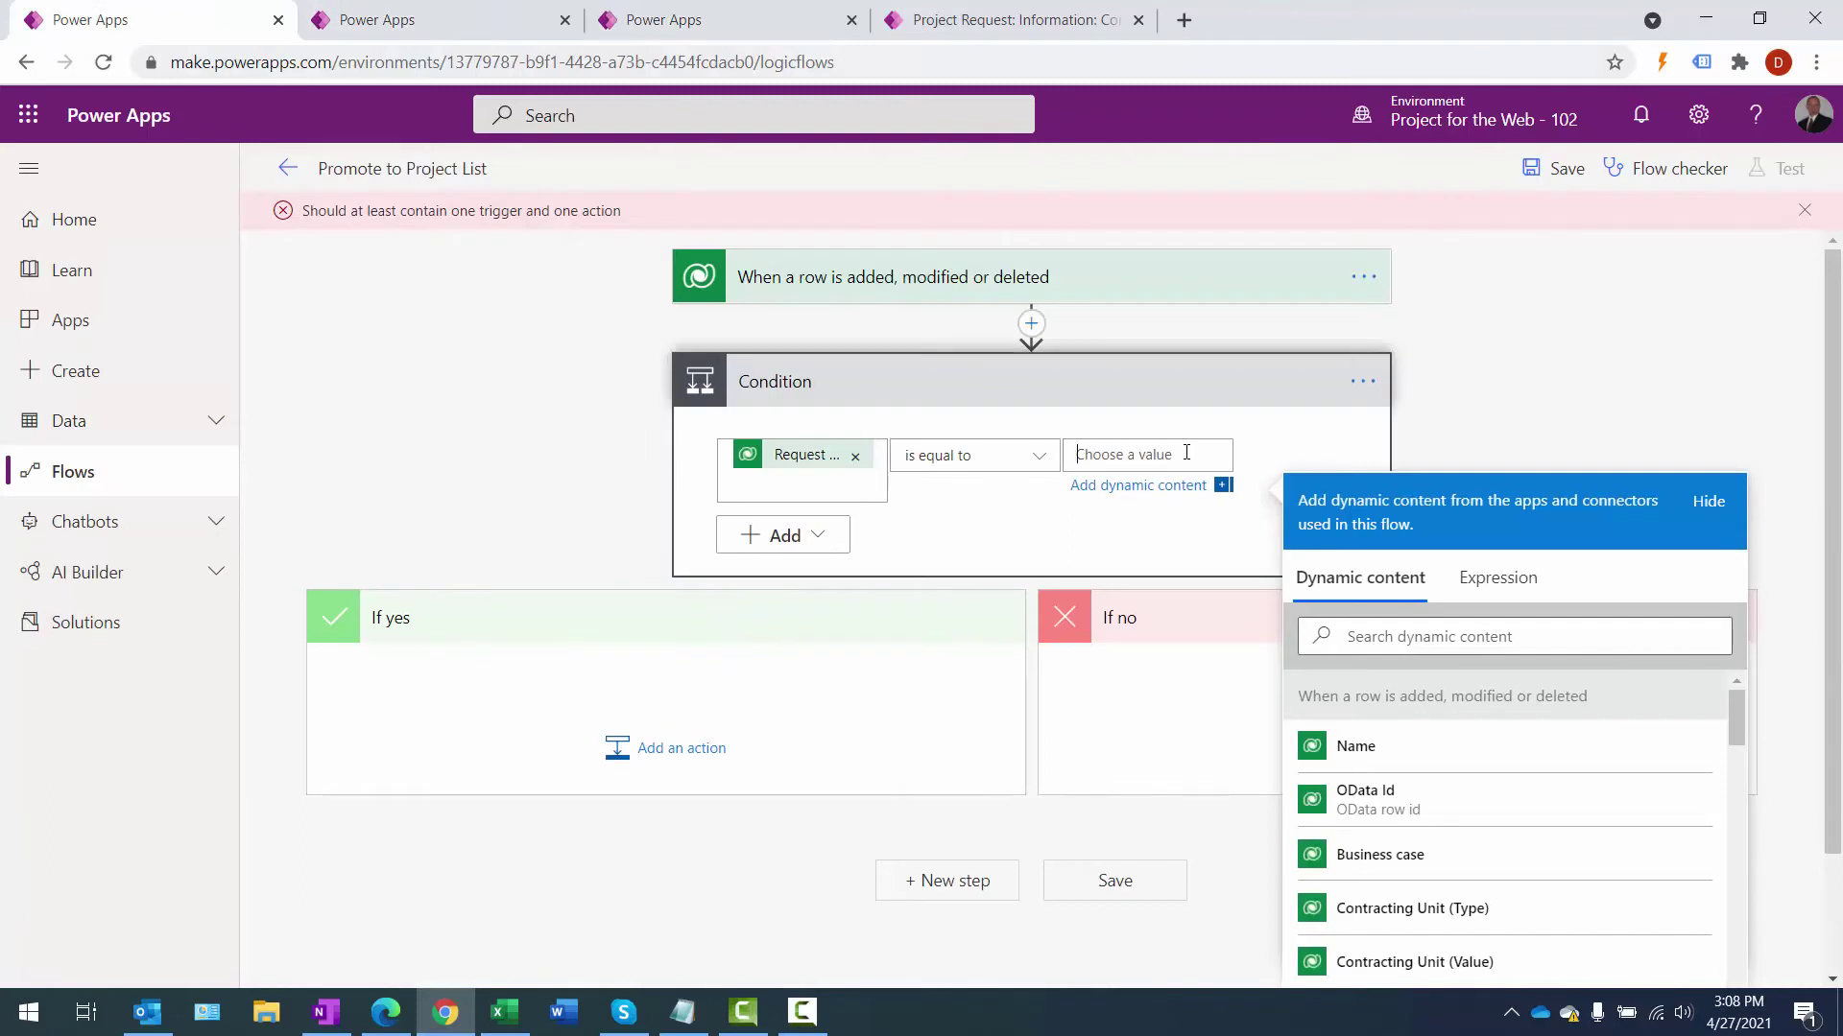
type("189330002")
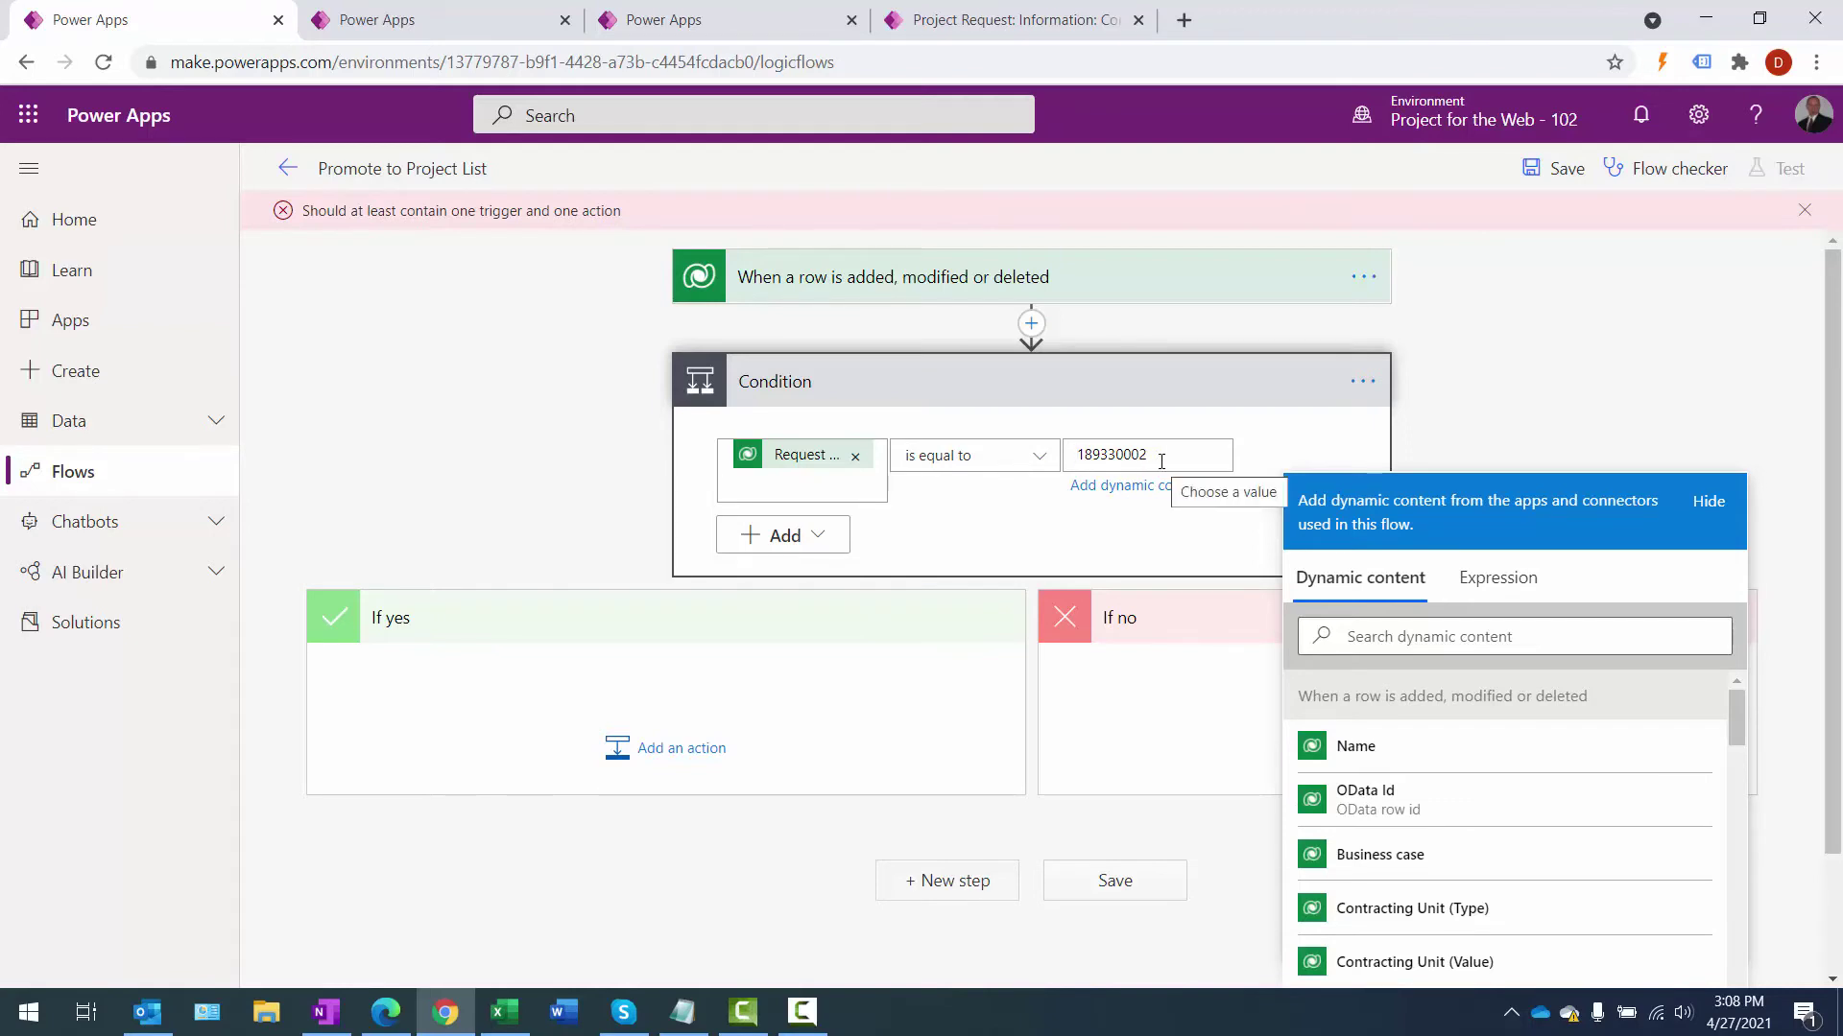
left_click(1670, 353)
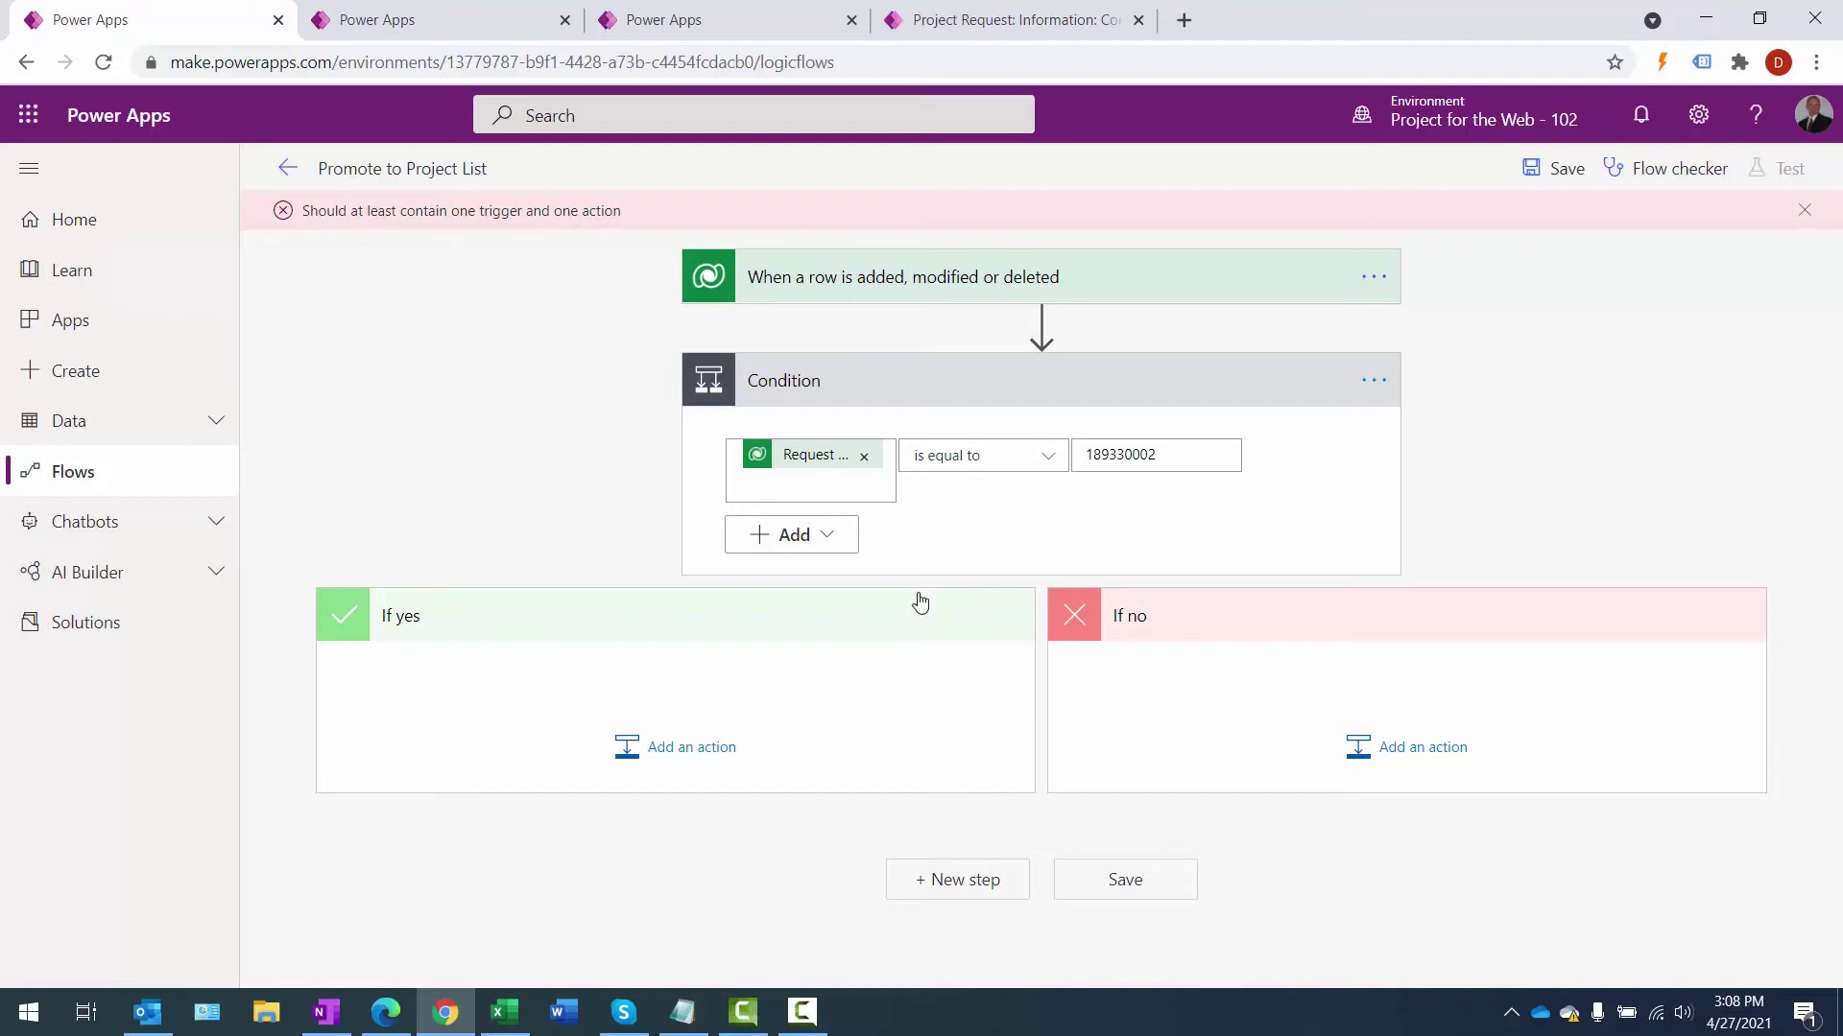
- Search for "dataver" in the If yes branch and add the Microsoft Dataverse action Add a new row
left_click(703, 751)
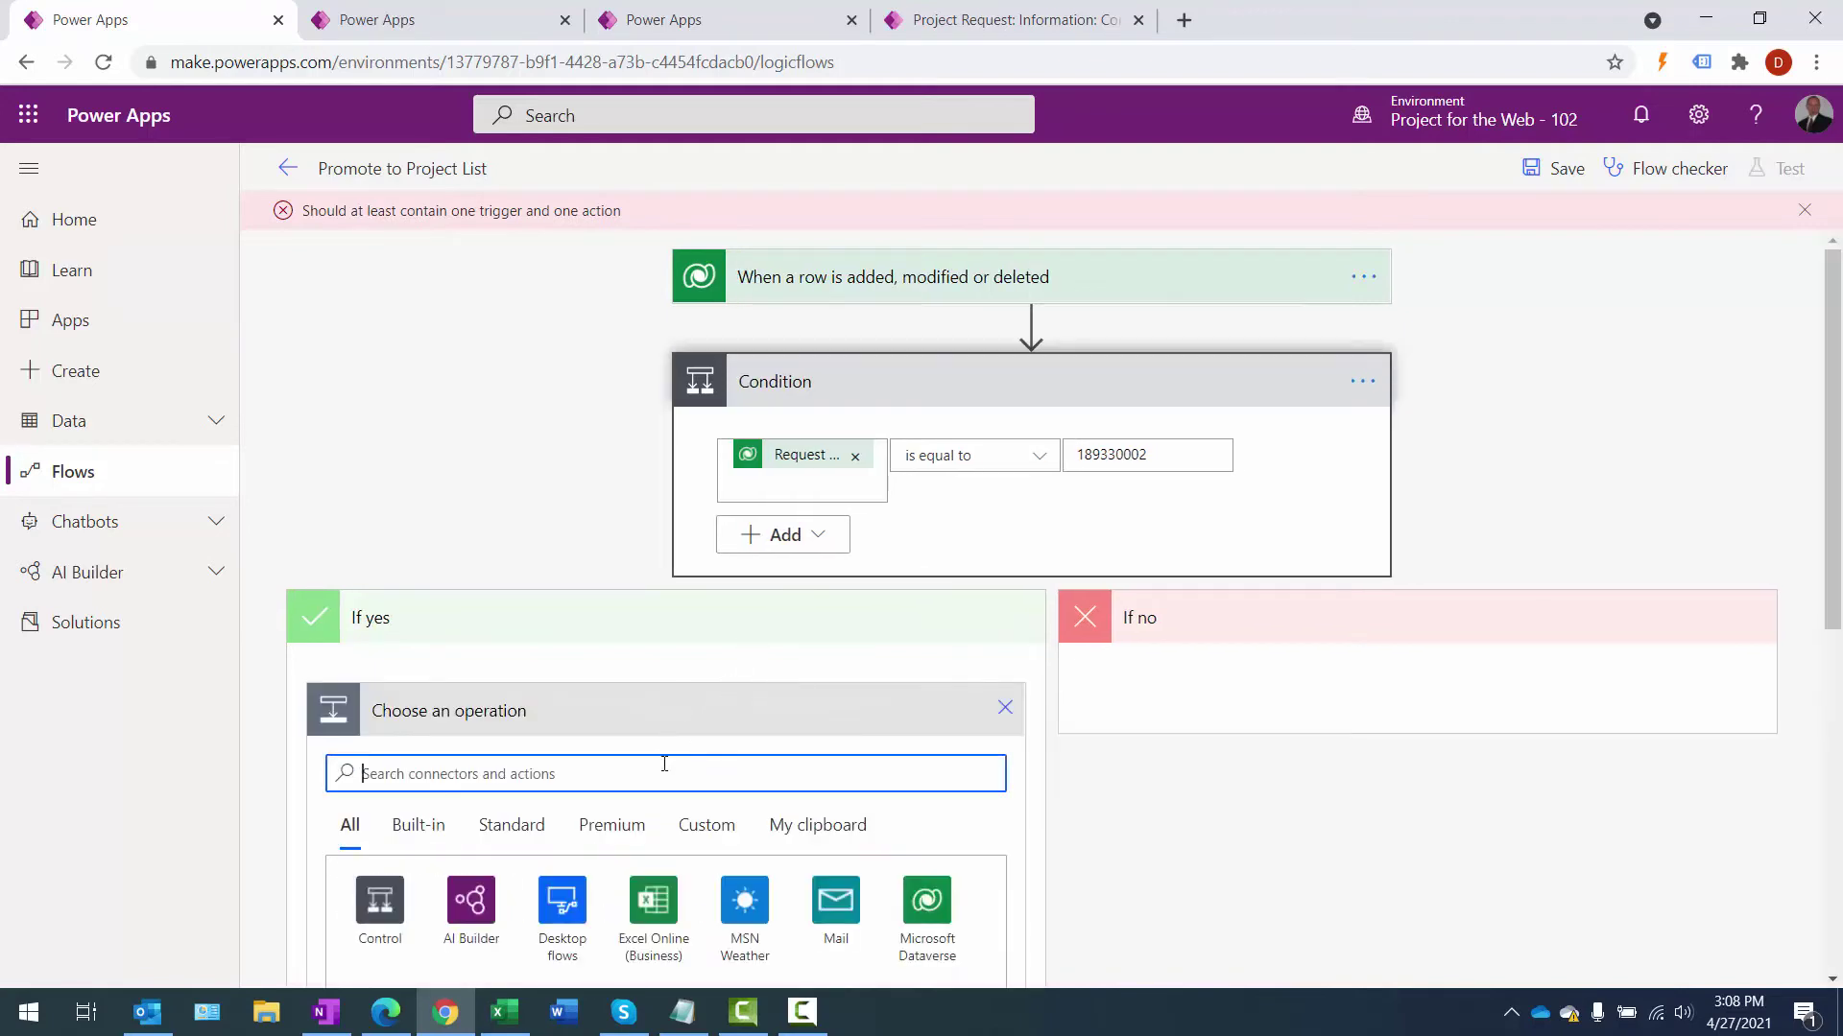
type("dat")
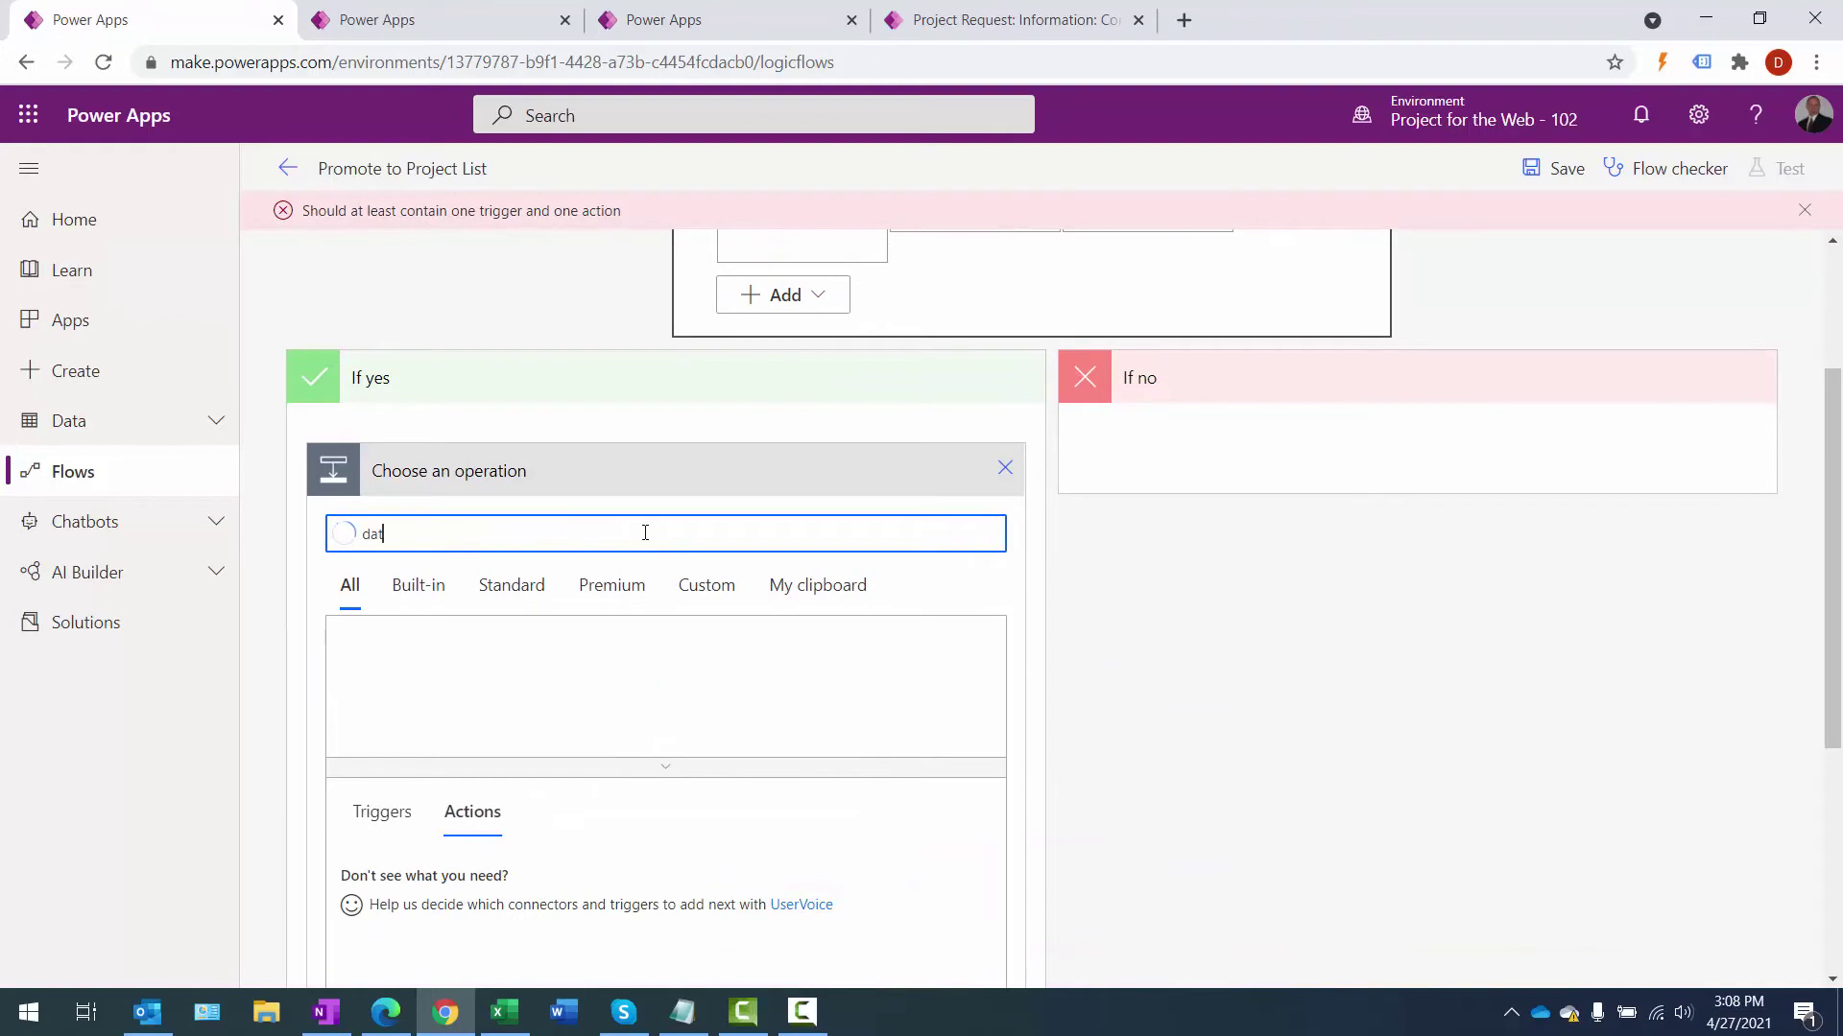
type("aver")
scroll(1160, 638, "down", 4)
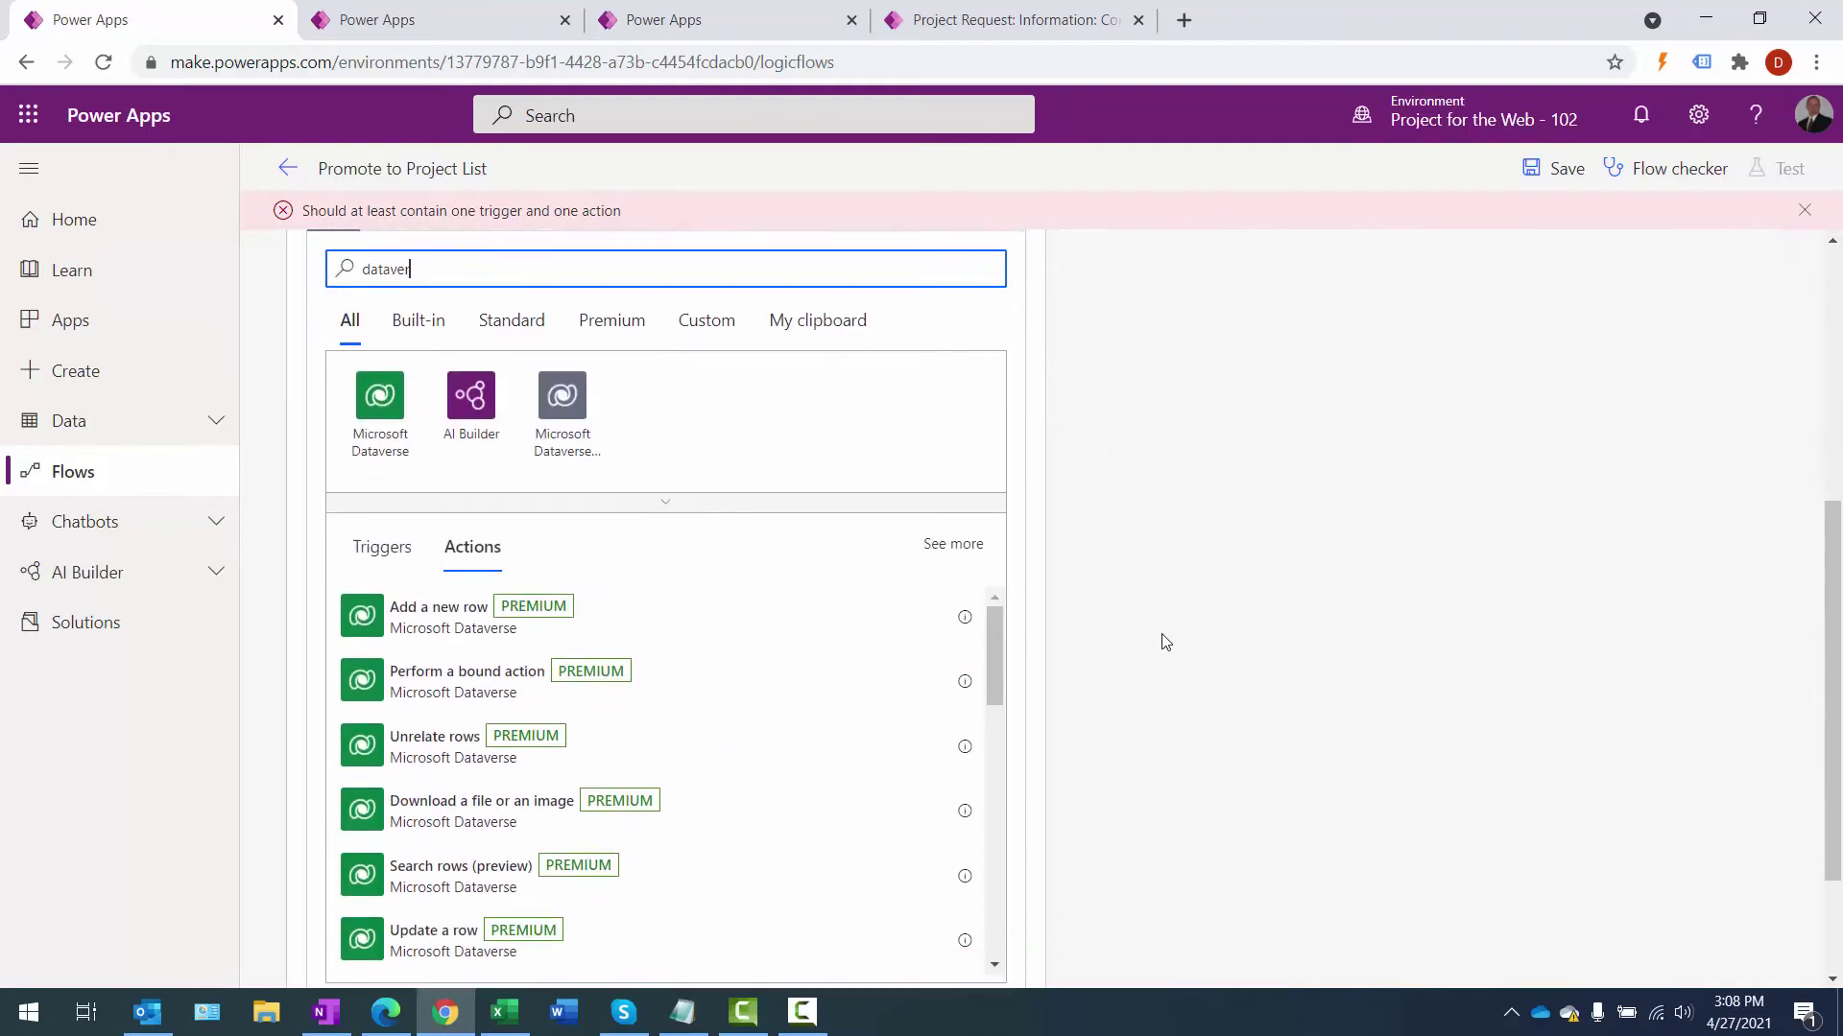
left_click(487, 527)
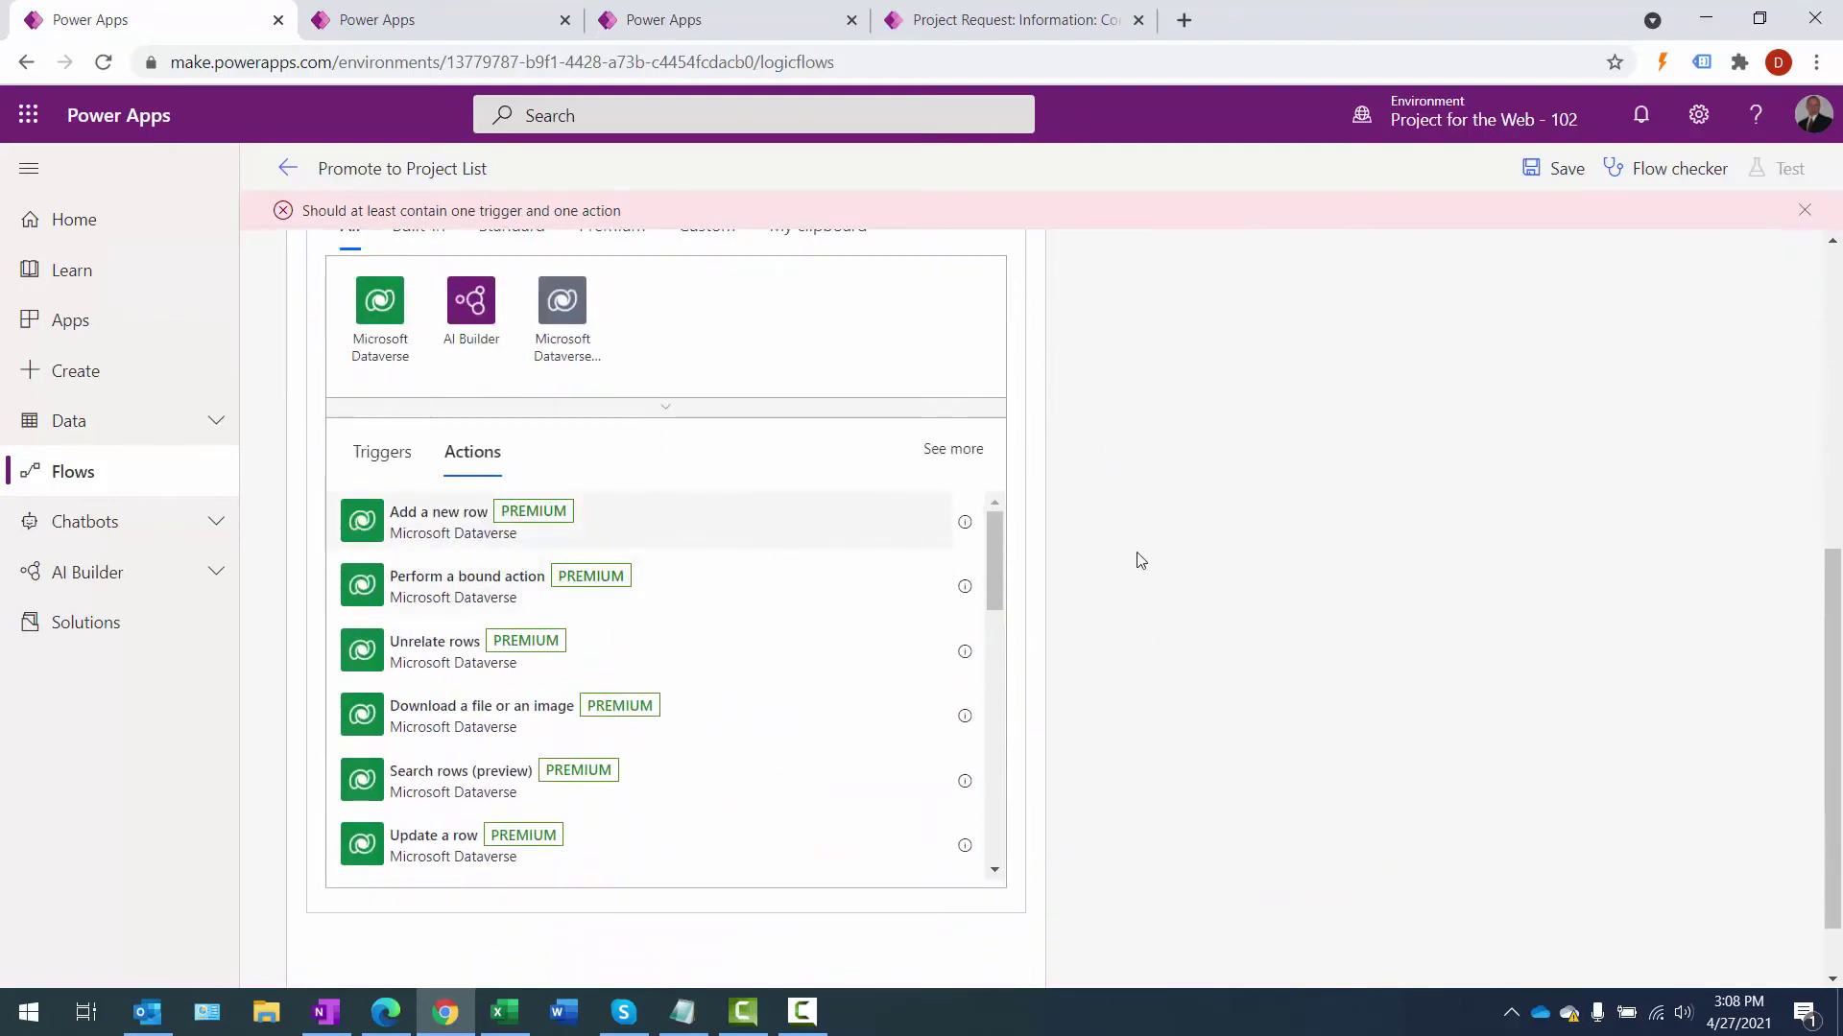
scroll(1483, 643, "down", 1)
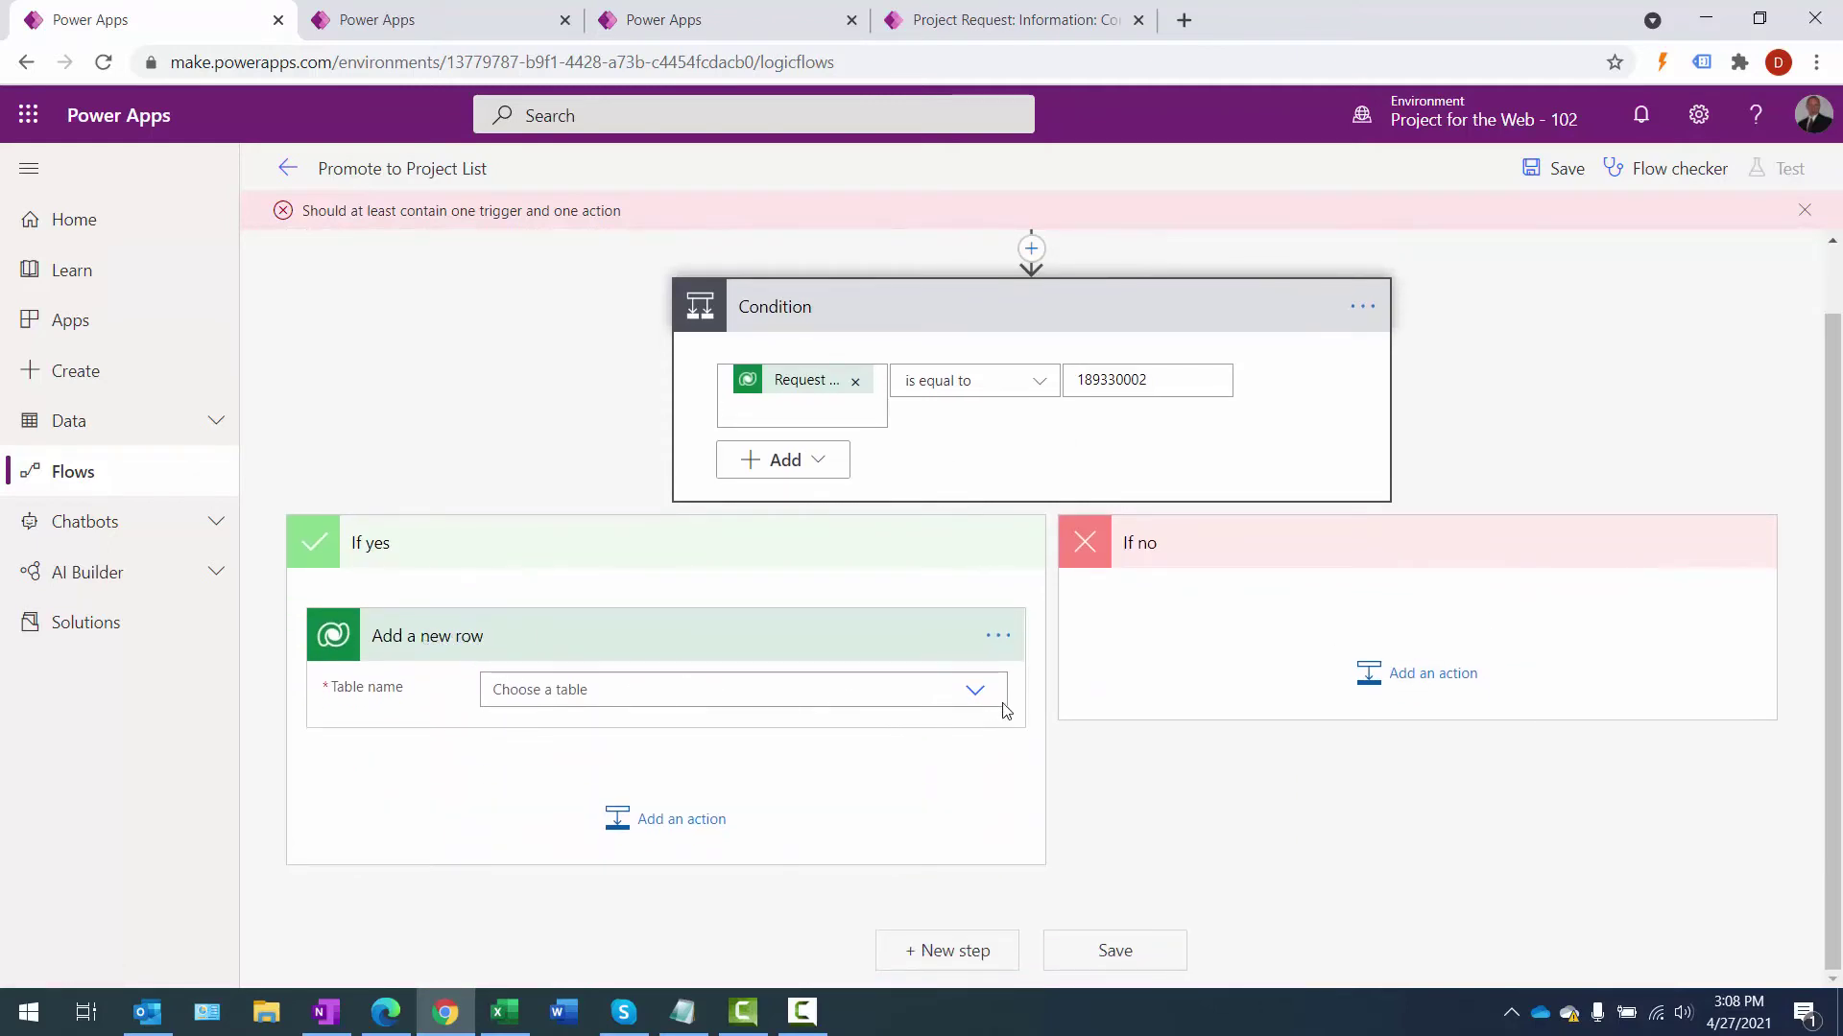
- Choose Projects as the table for the Add a new row action
left_click(977, 695)
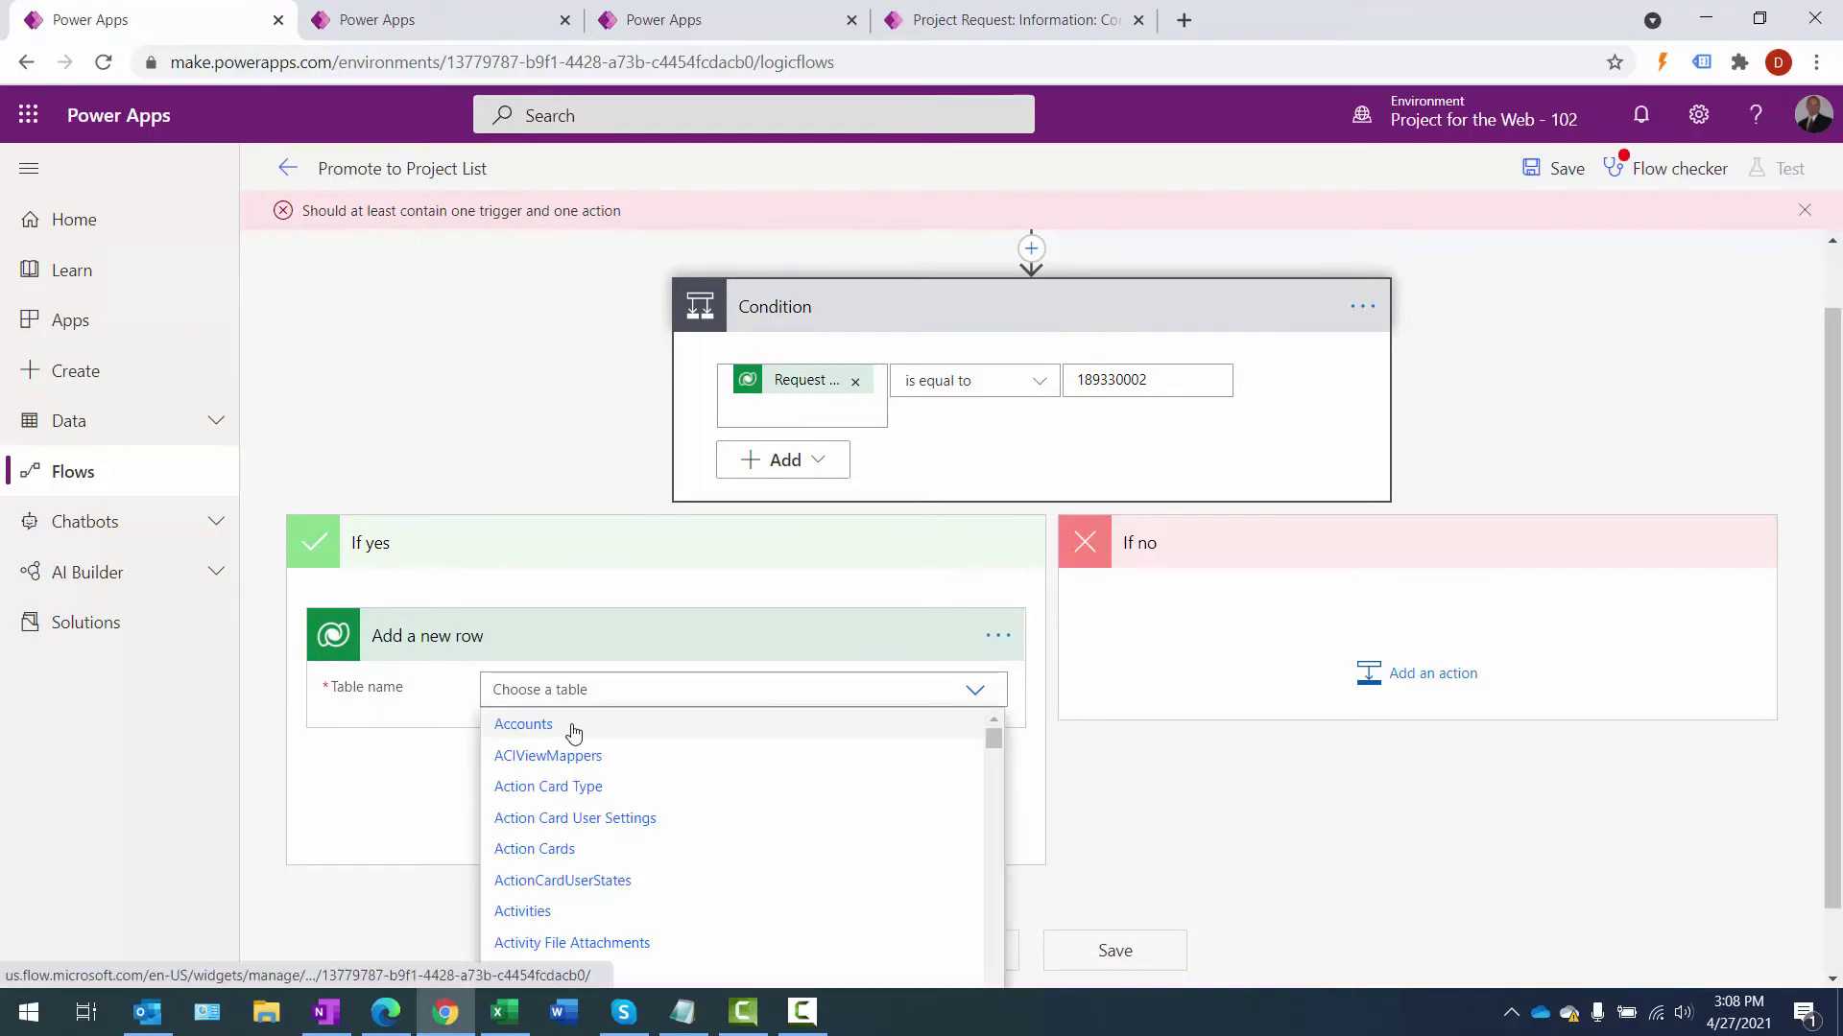
scroll(1820, 547, "down", 1)
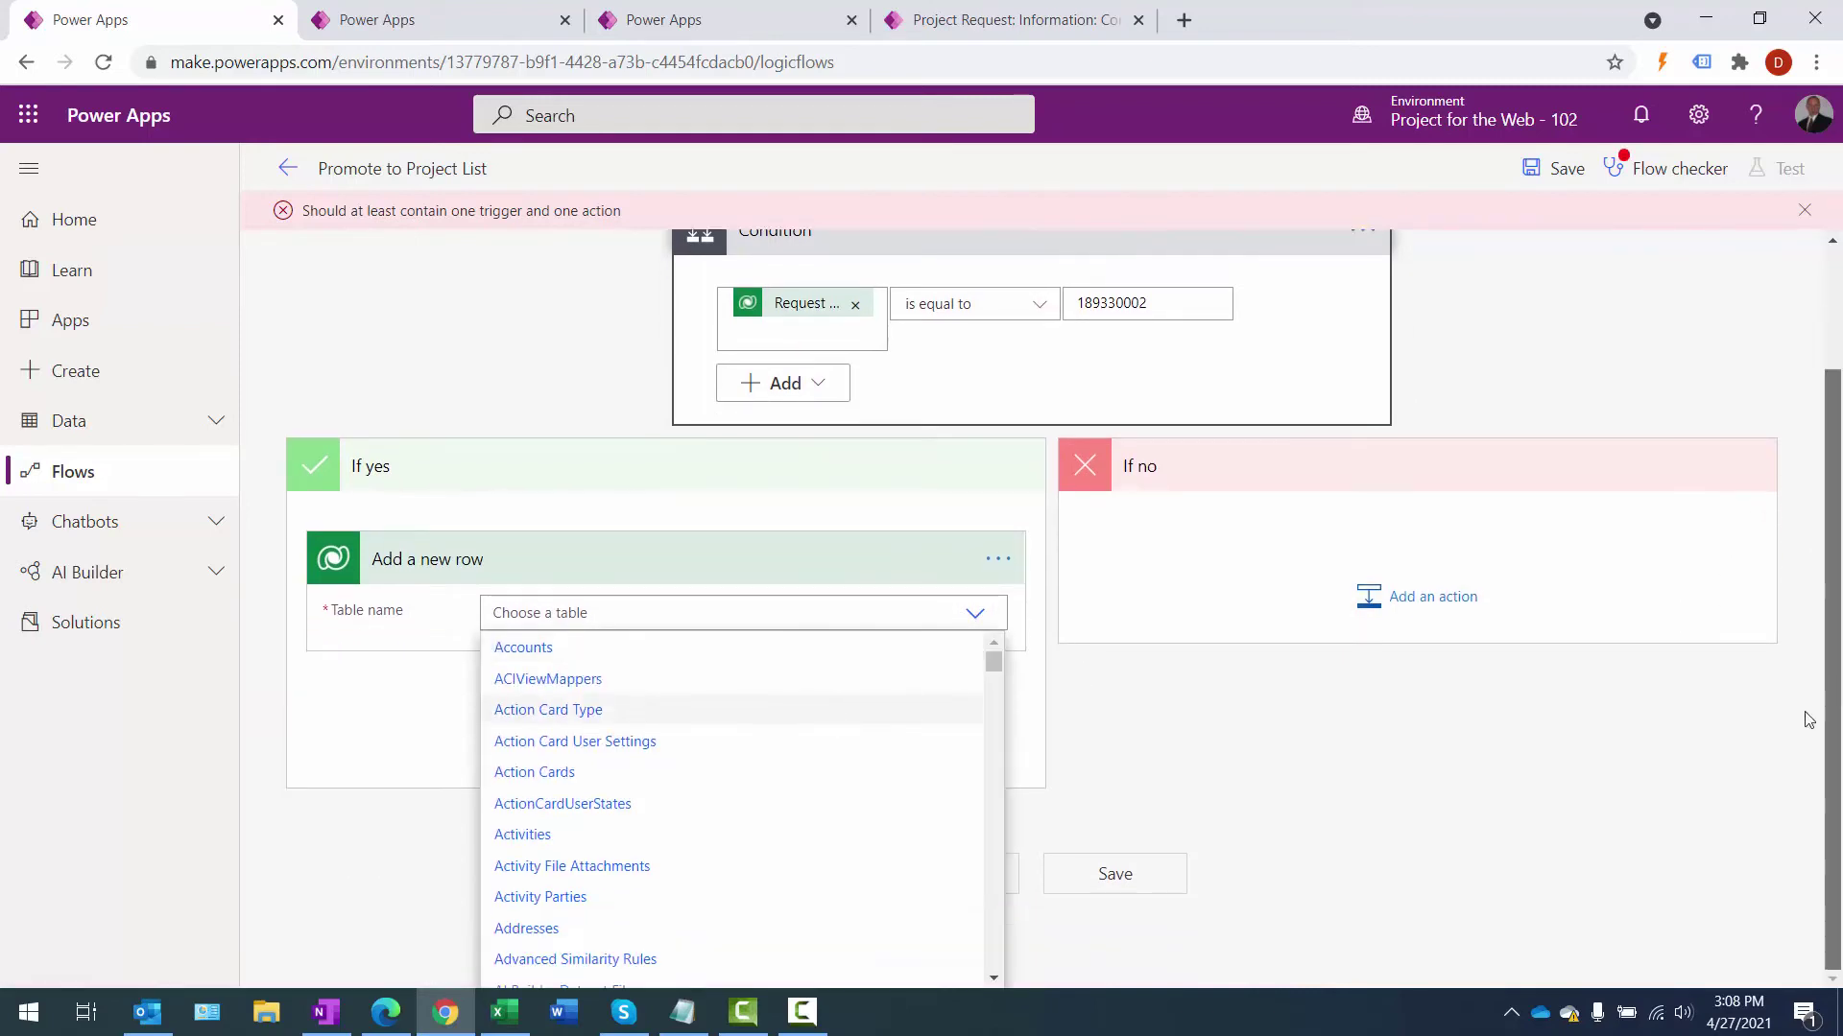
scroll(998, 728, "down", 5)
scroll(1002, 768, "down", 15)
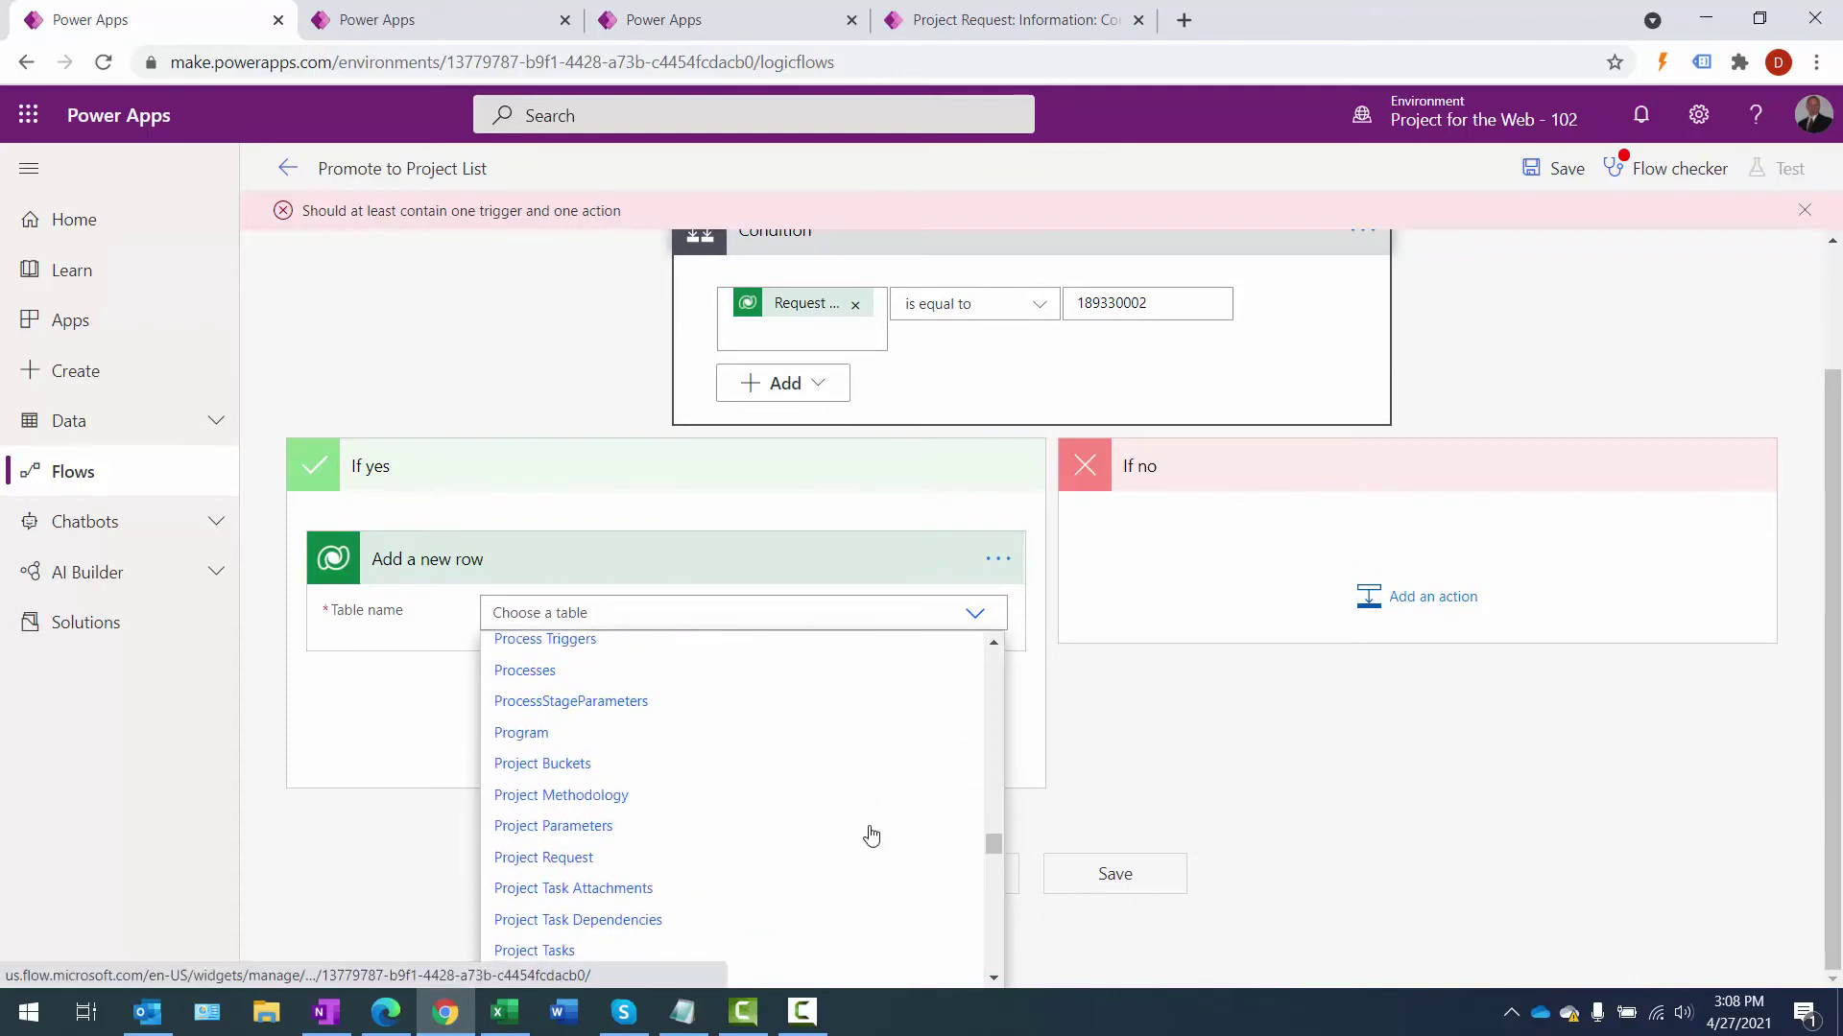
scroll(870, 835, "down", 3)
left_click(543, 772)
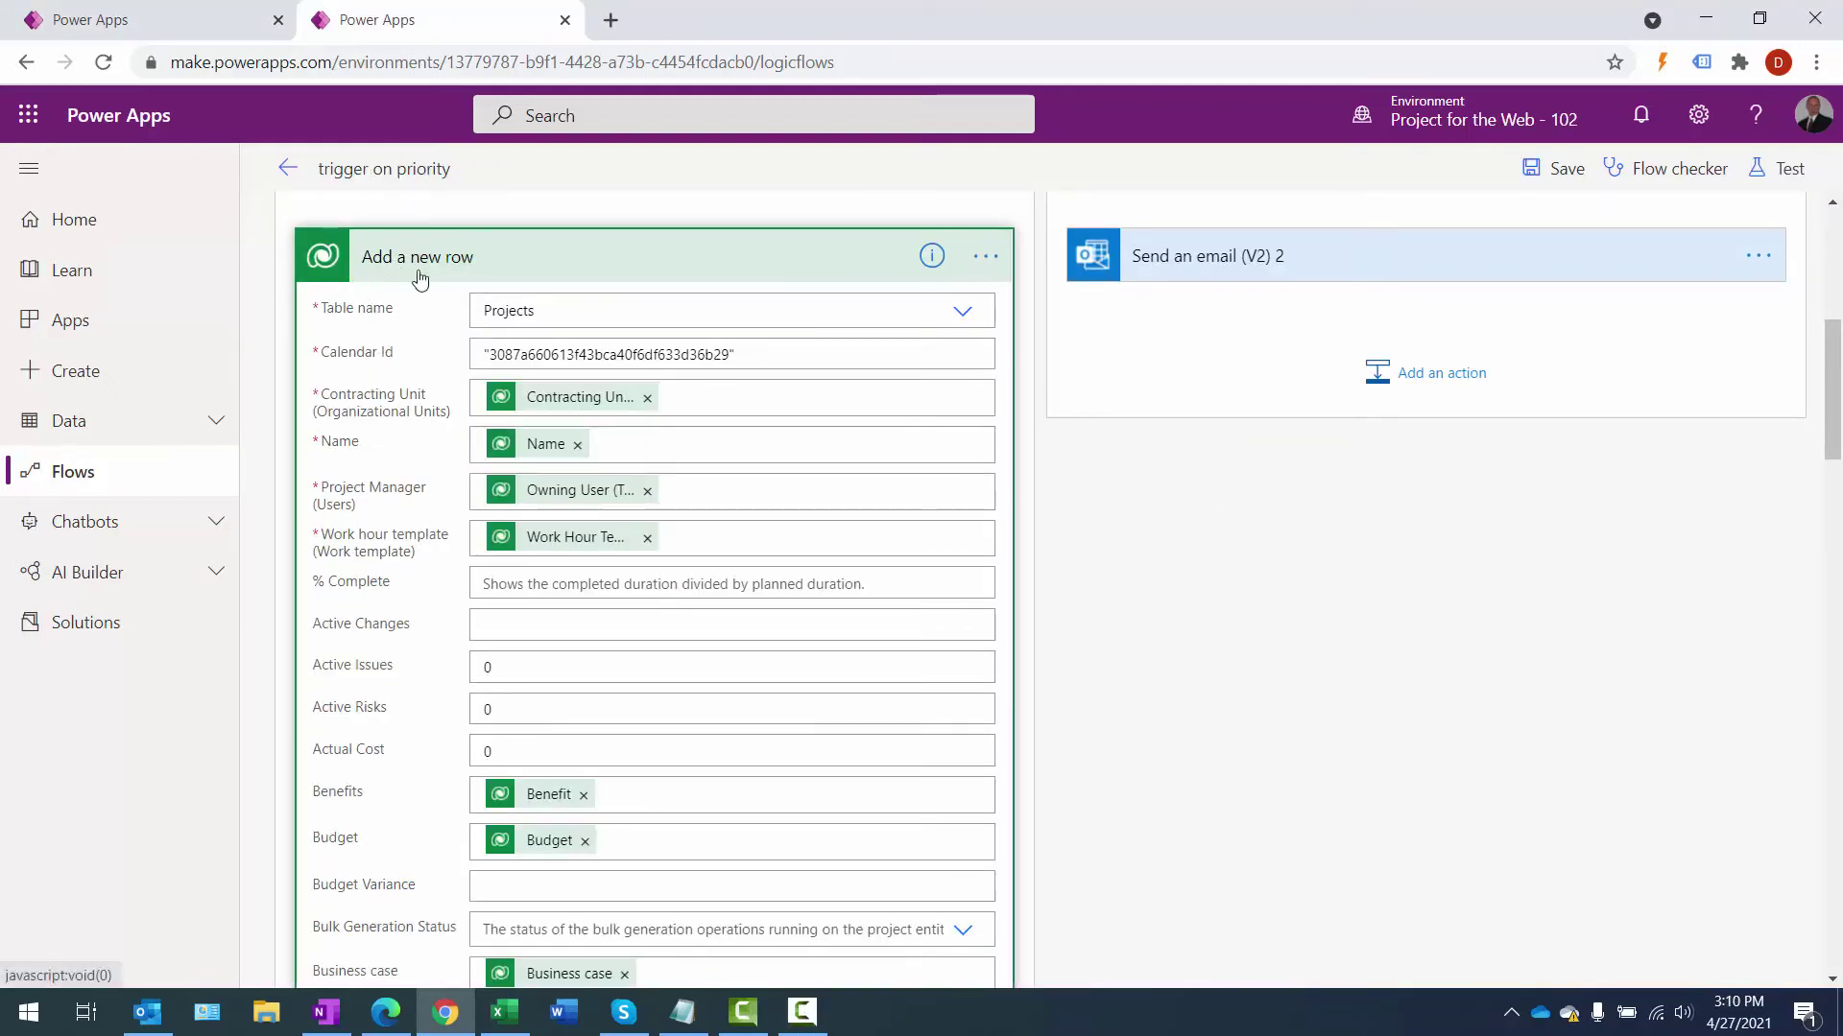
- Examine the field mappings of the Add a new row action in the trigger on priority flow
scroll(403, 317, "down", 1)
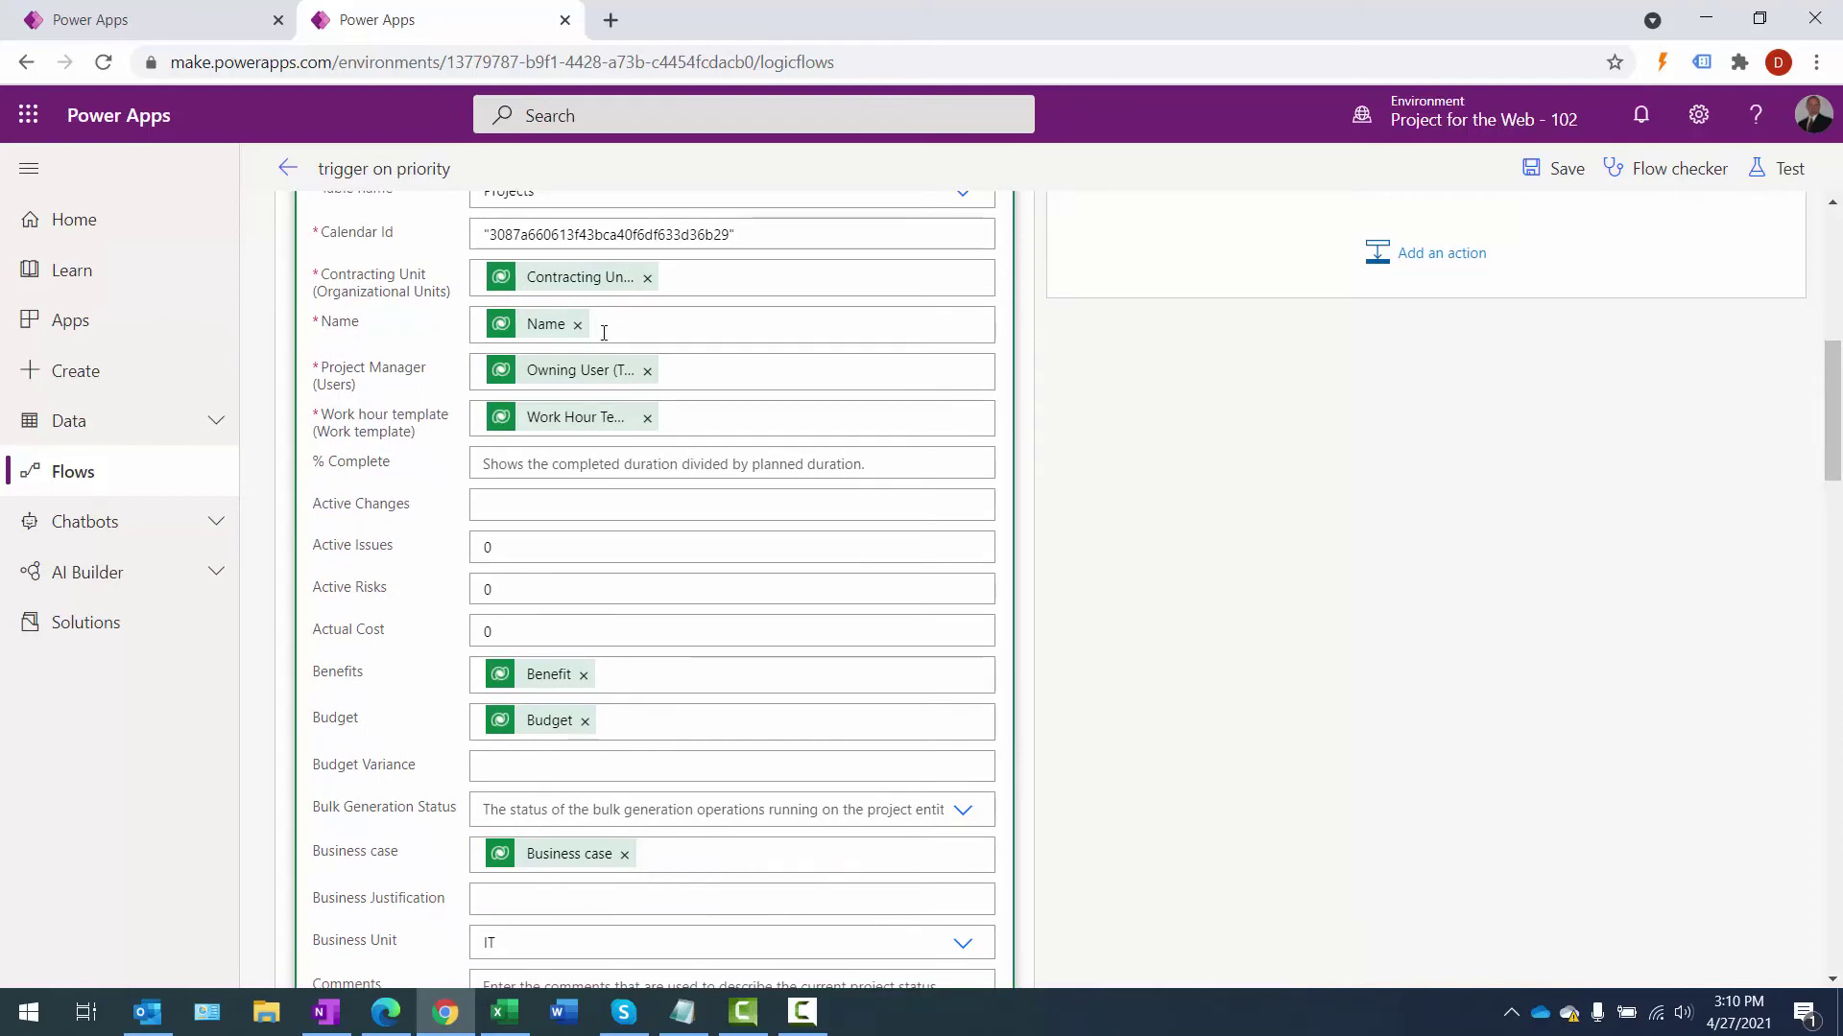
scroll(515, 445, "down", 3)
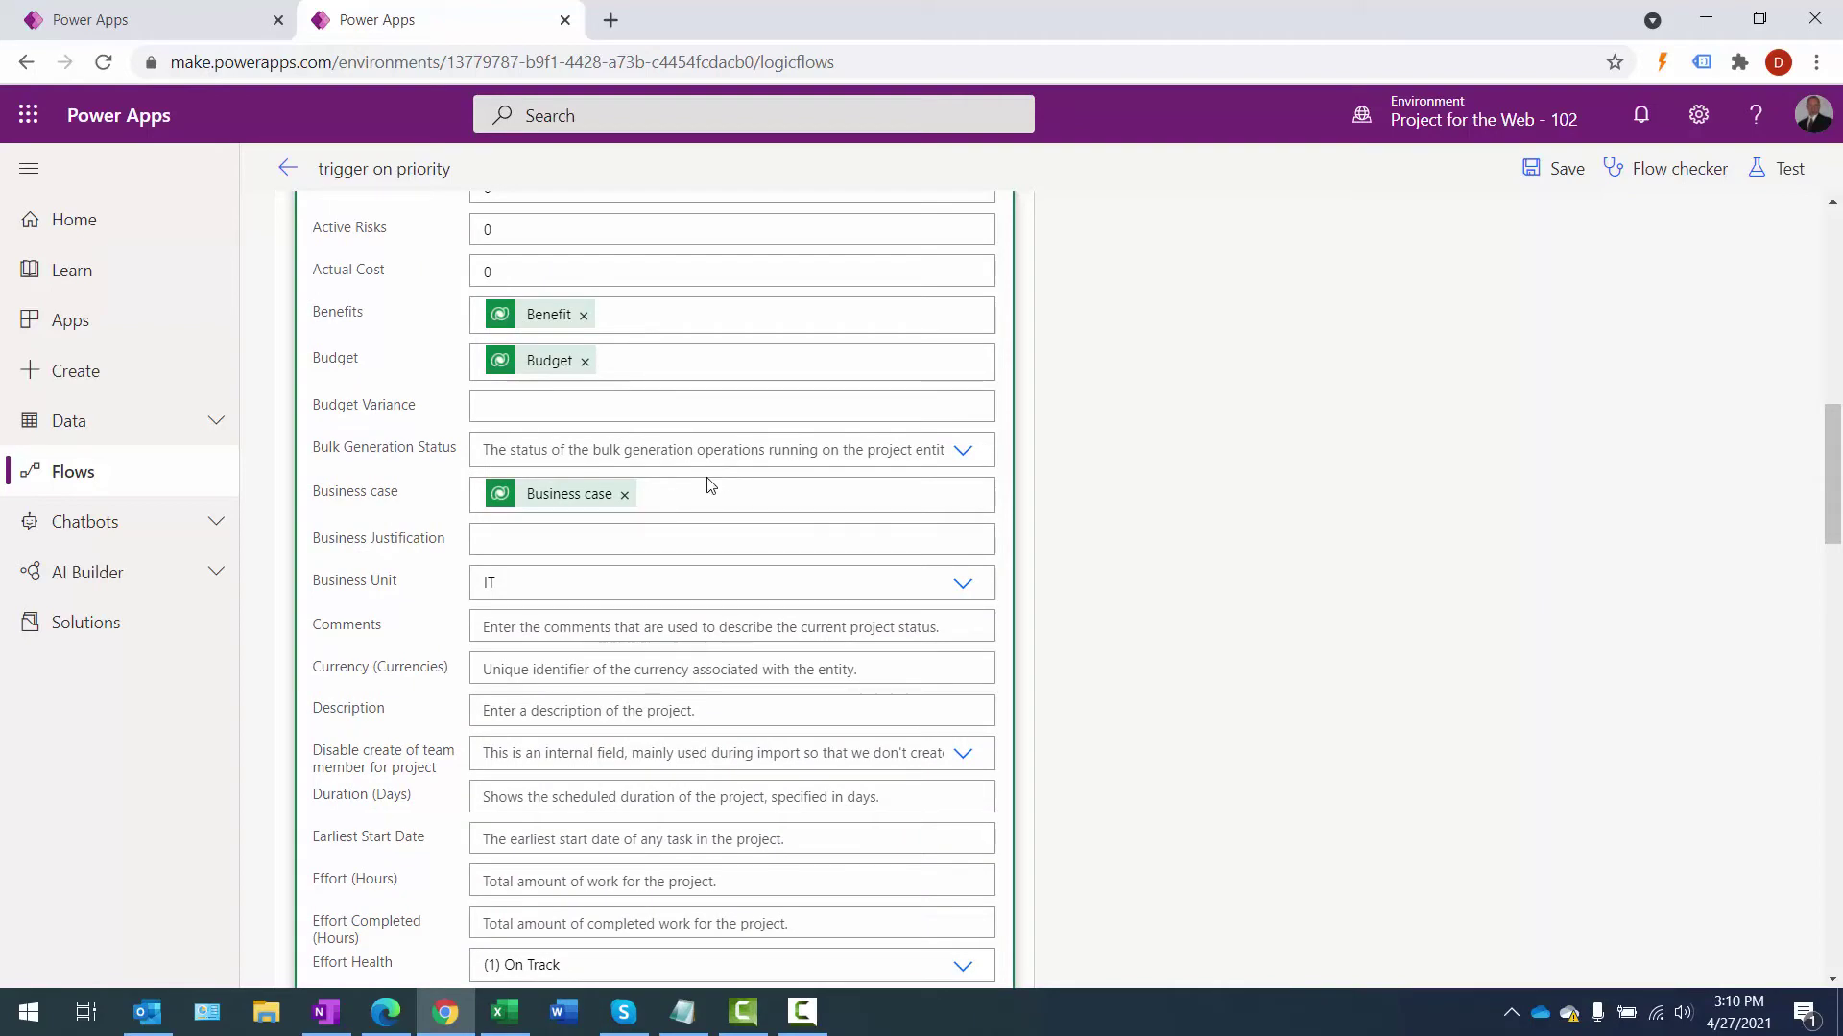
scroll(770, 524, "down", 4)
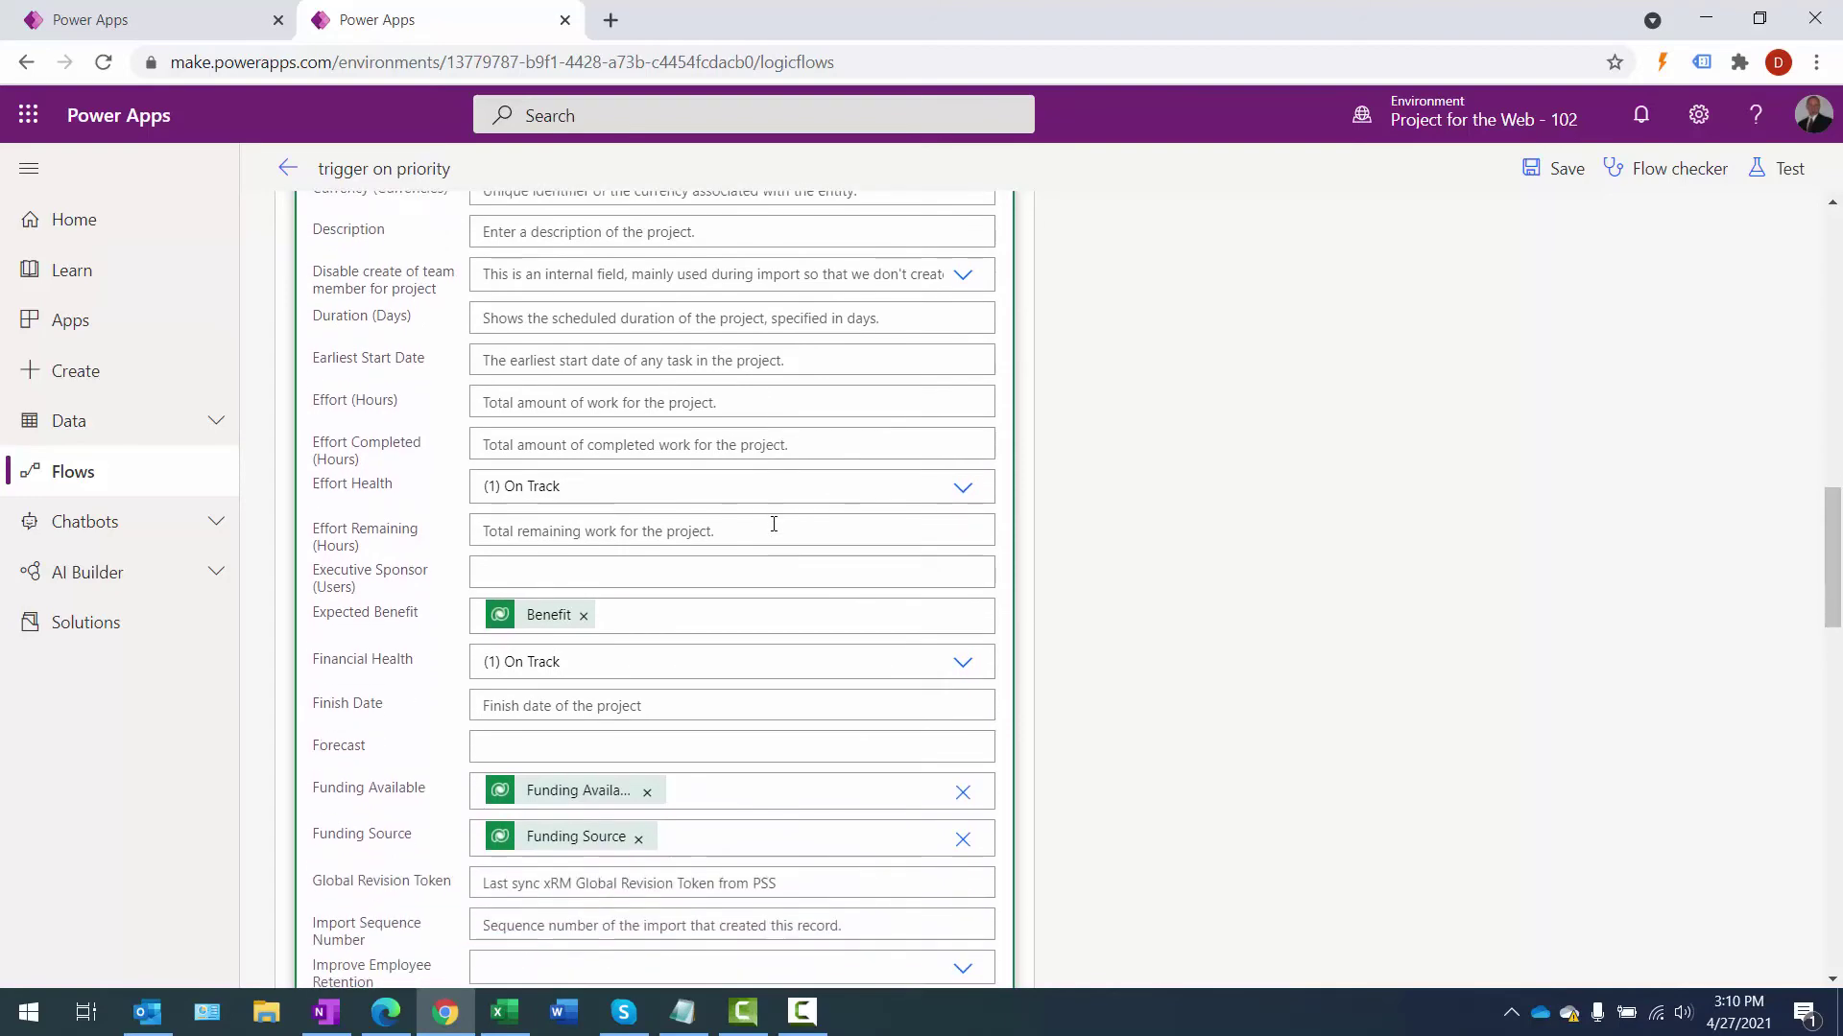
scroll(773, 524, "down", 7)
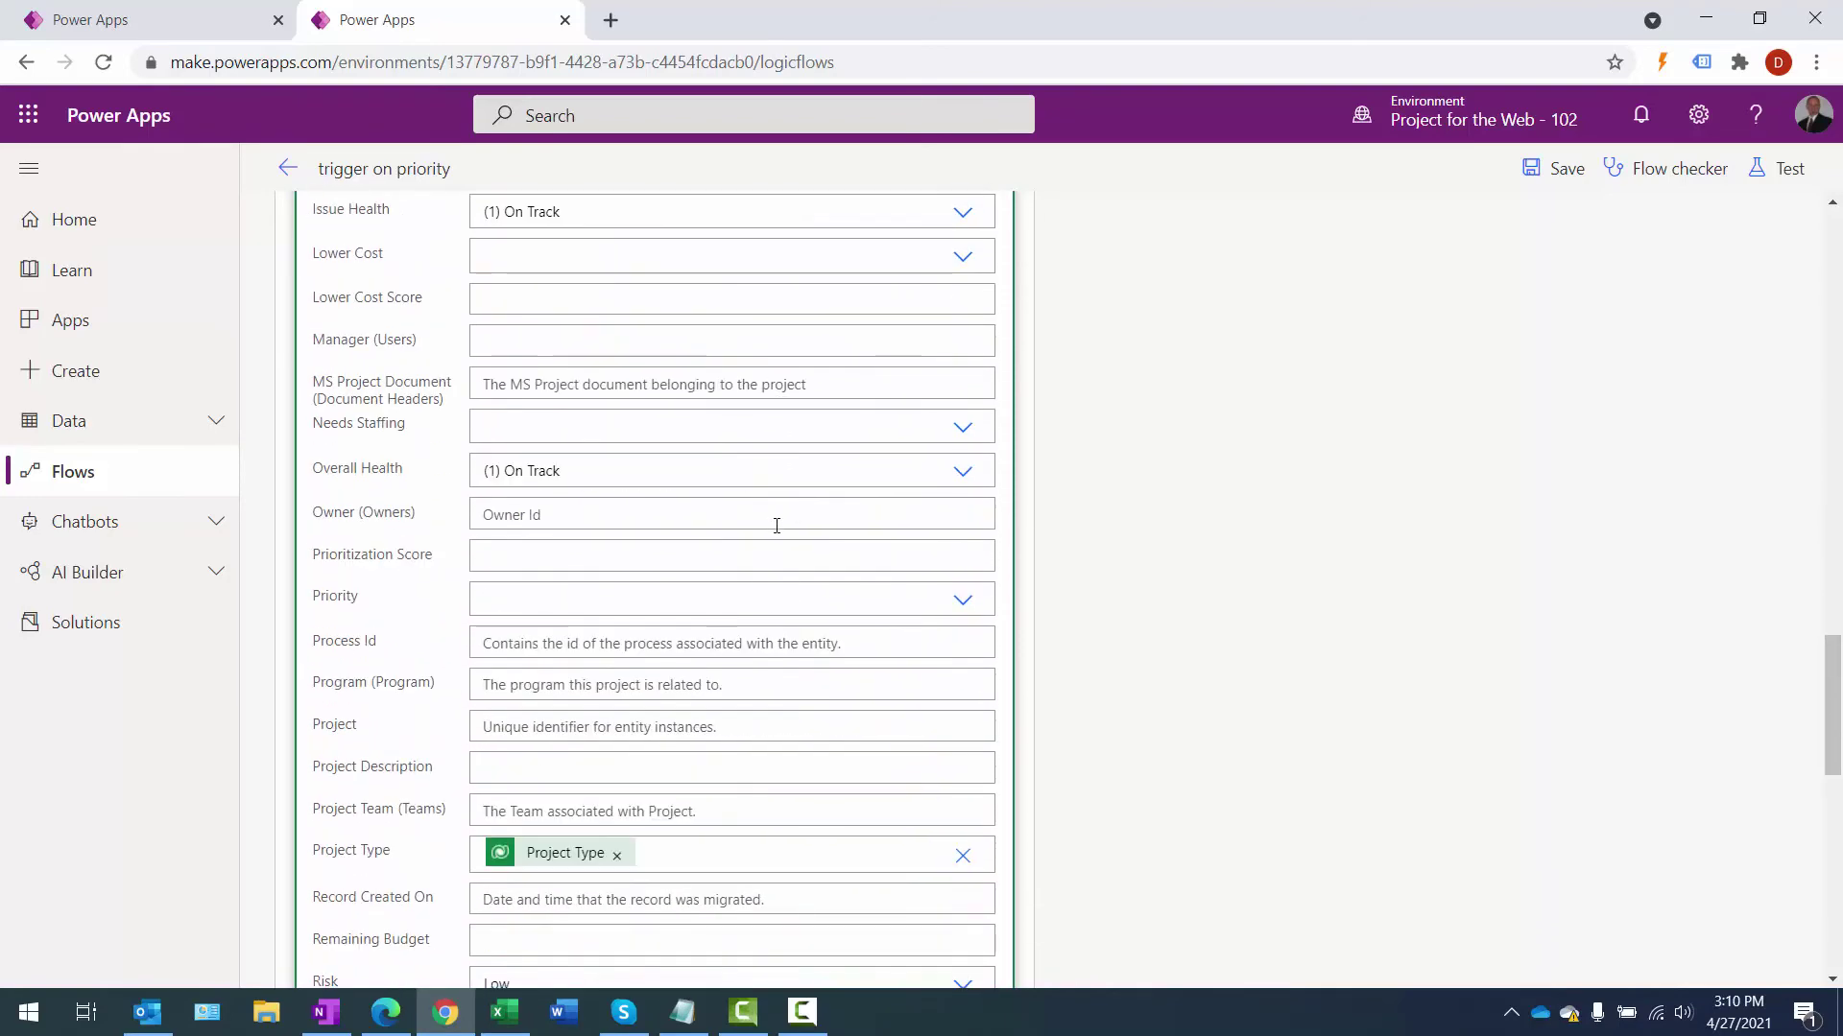
scroll(777, 524, "down", 3)
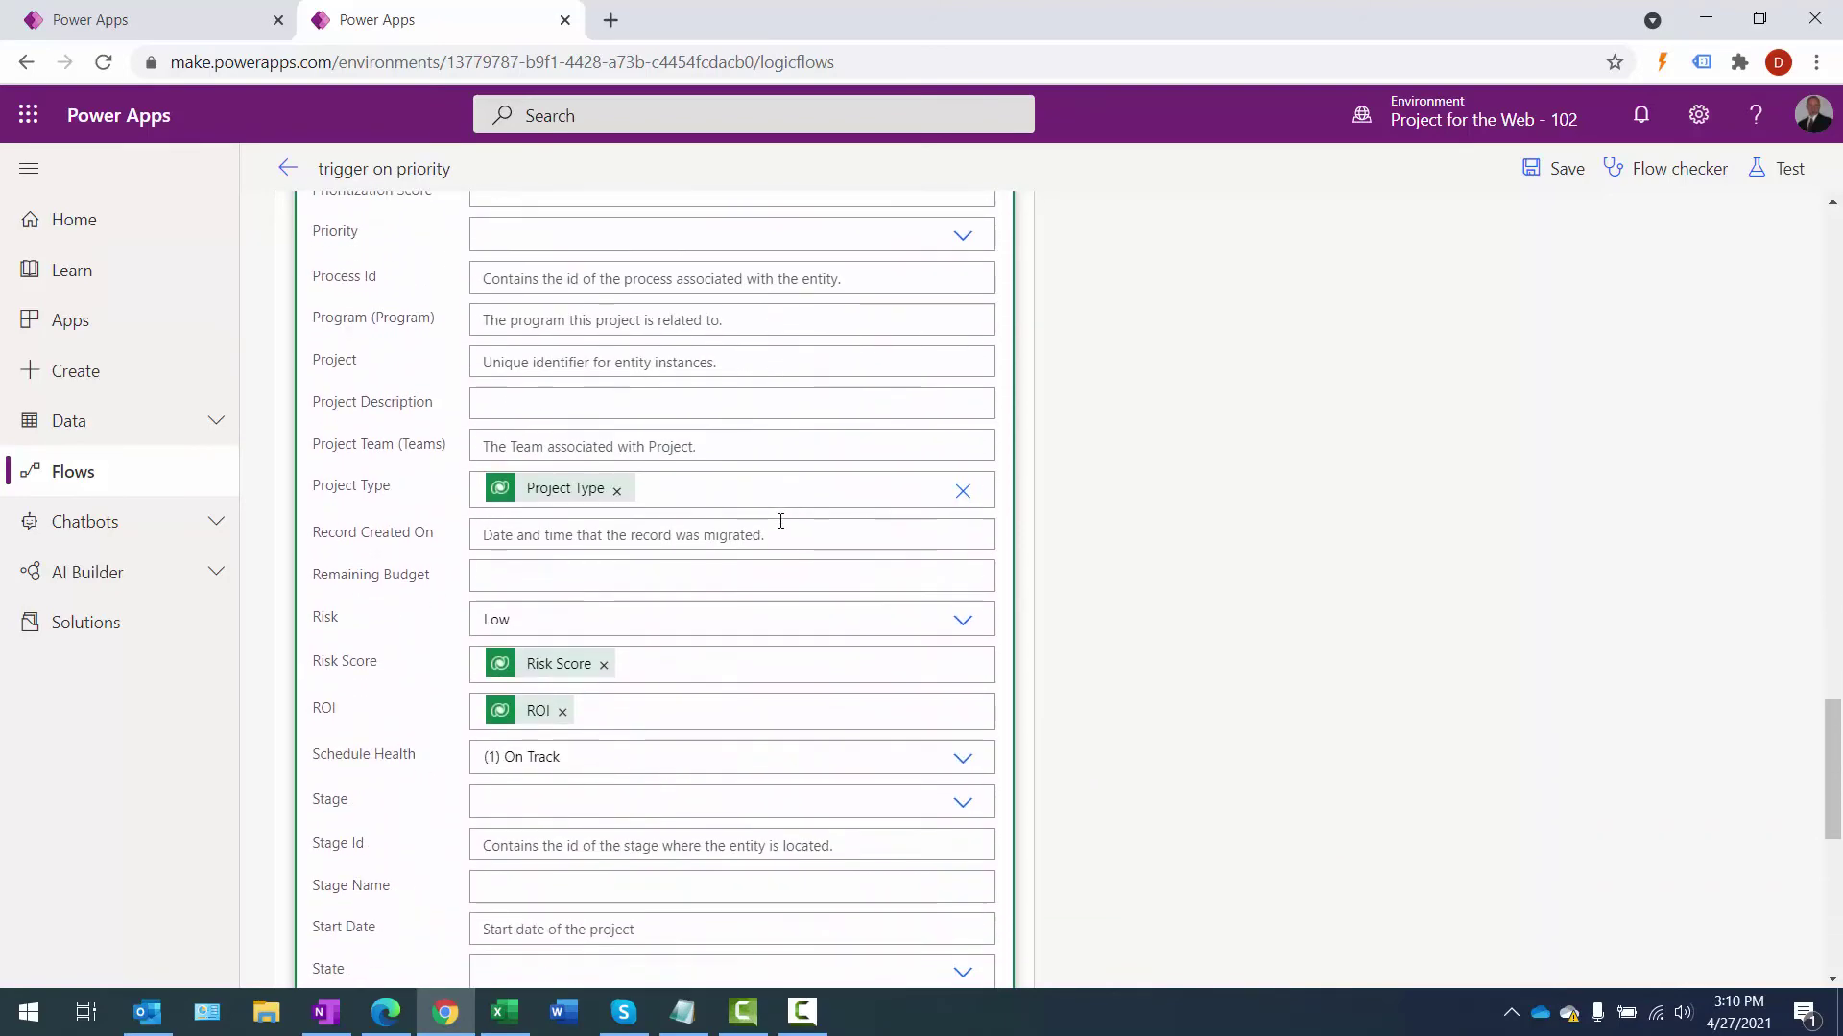
scroll(781, 521, "down", 6)
- Expand the Send an email (V2) action, add the line "Sincerely;" above "Project for the Web" in the body, and save the flow
left_click(680, 707)
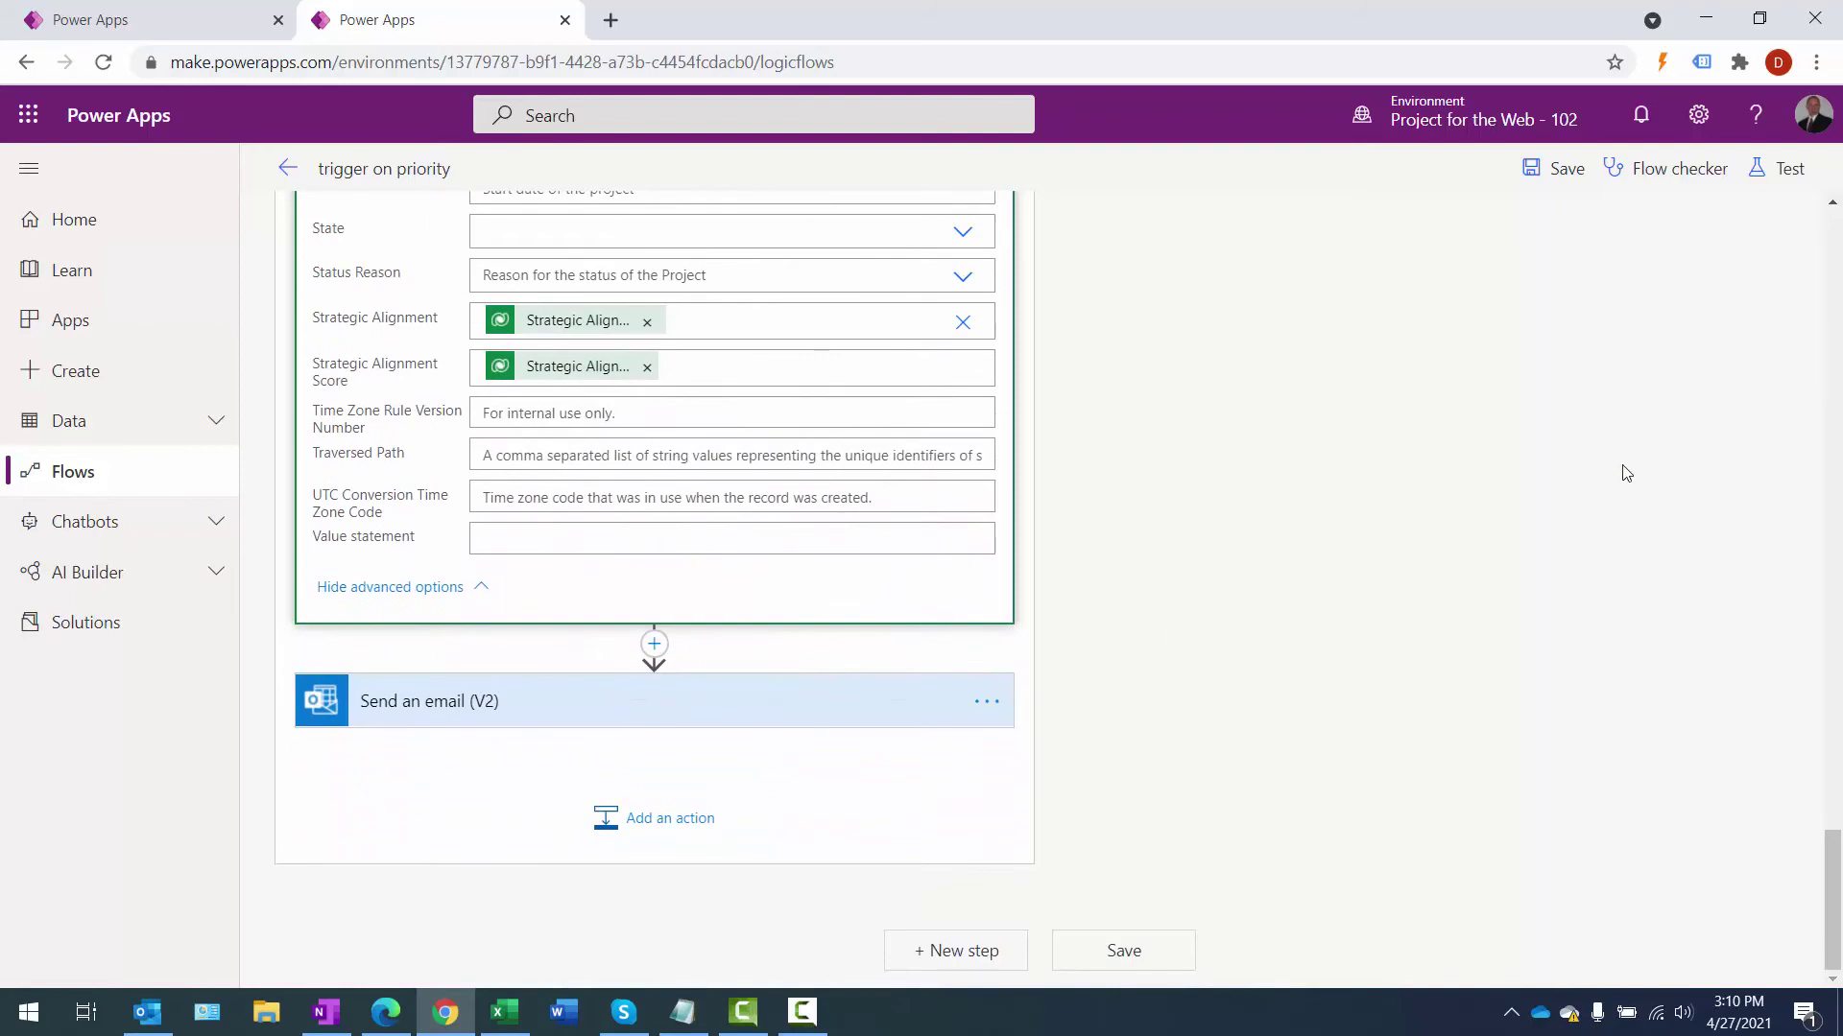
scroll(1584, 473, "down", 3)
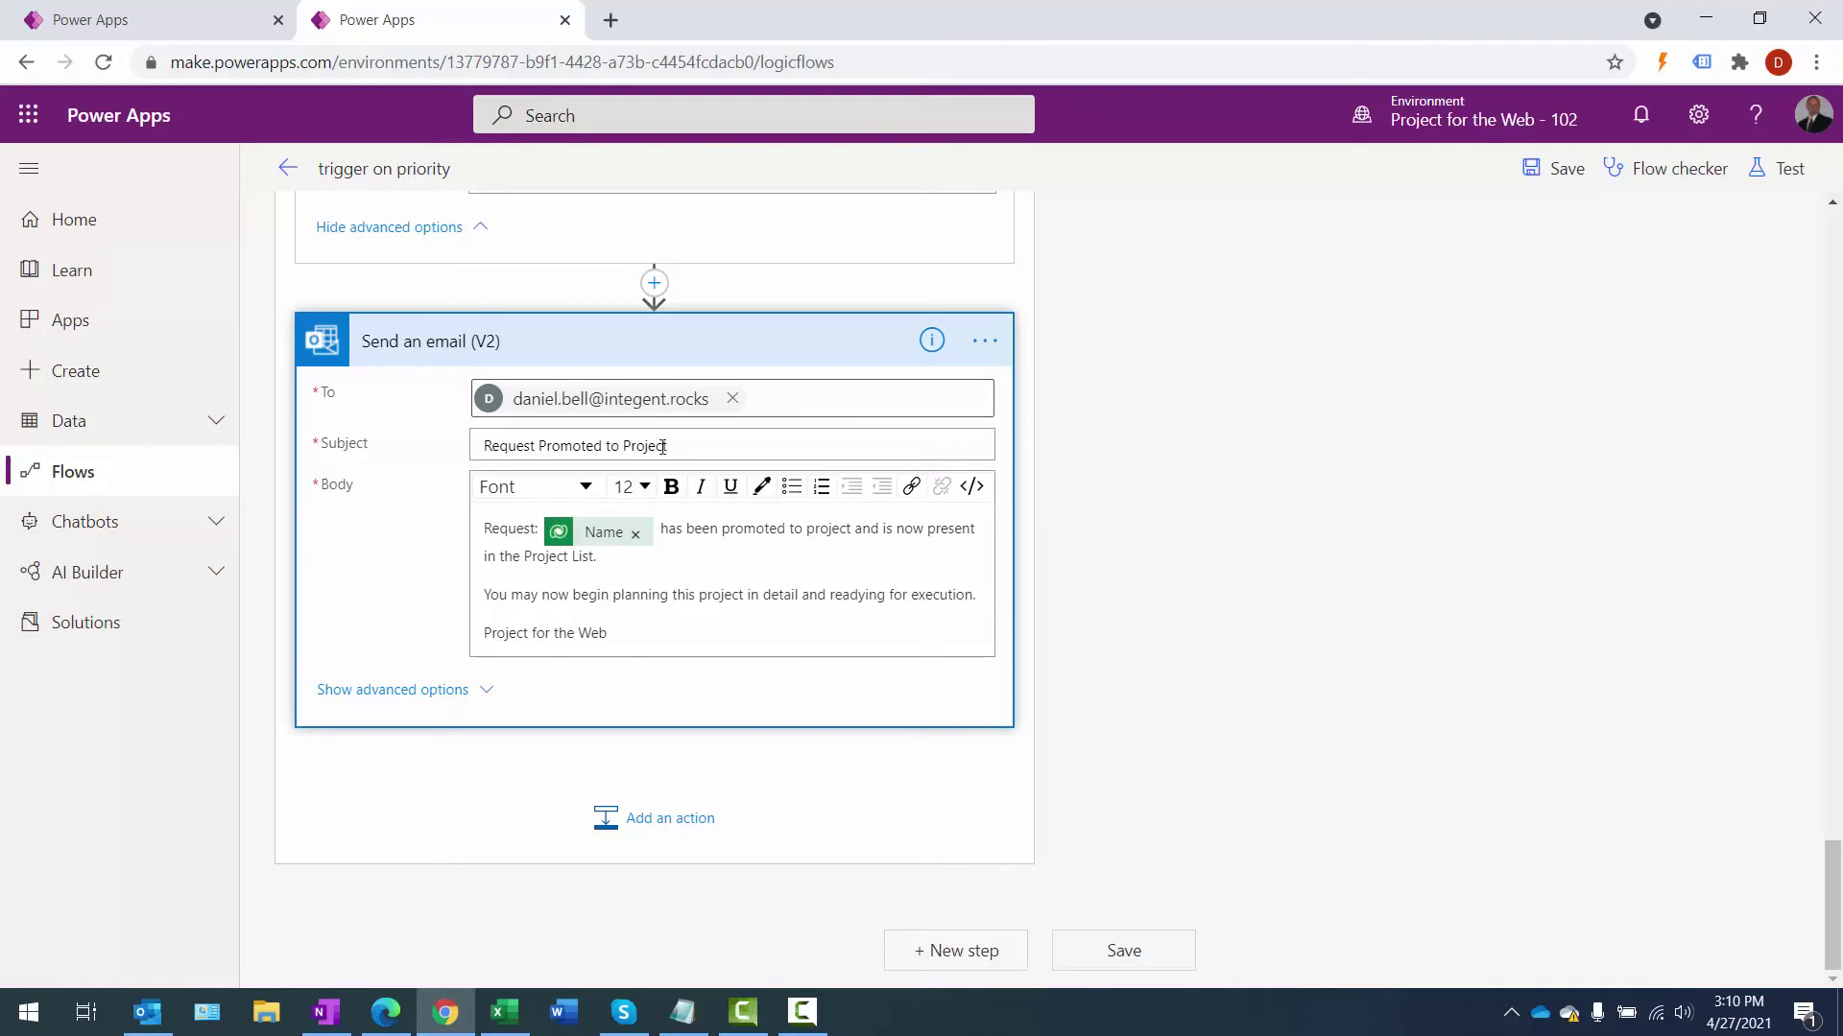
left_click_drag(662, 447, 271, 437)
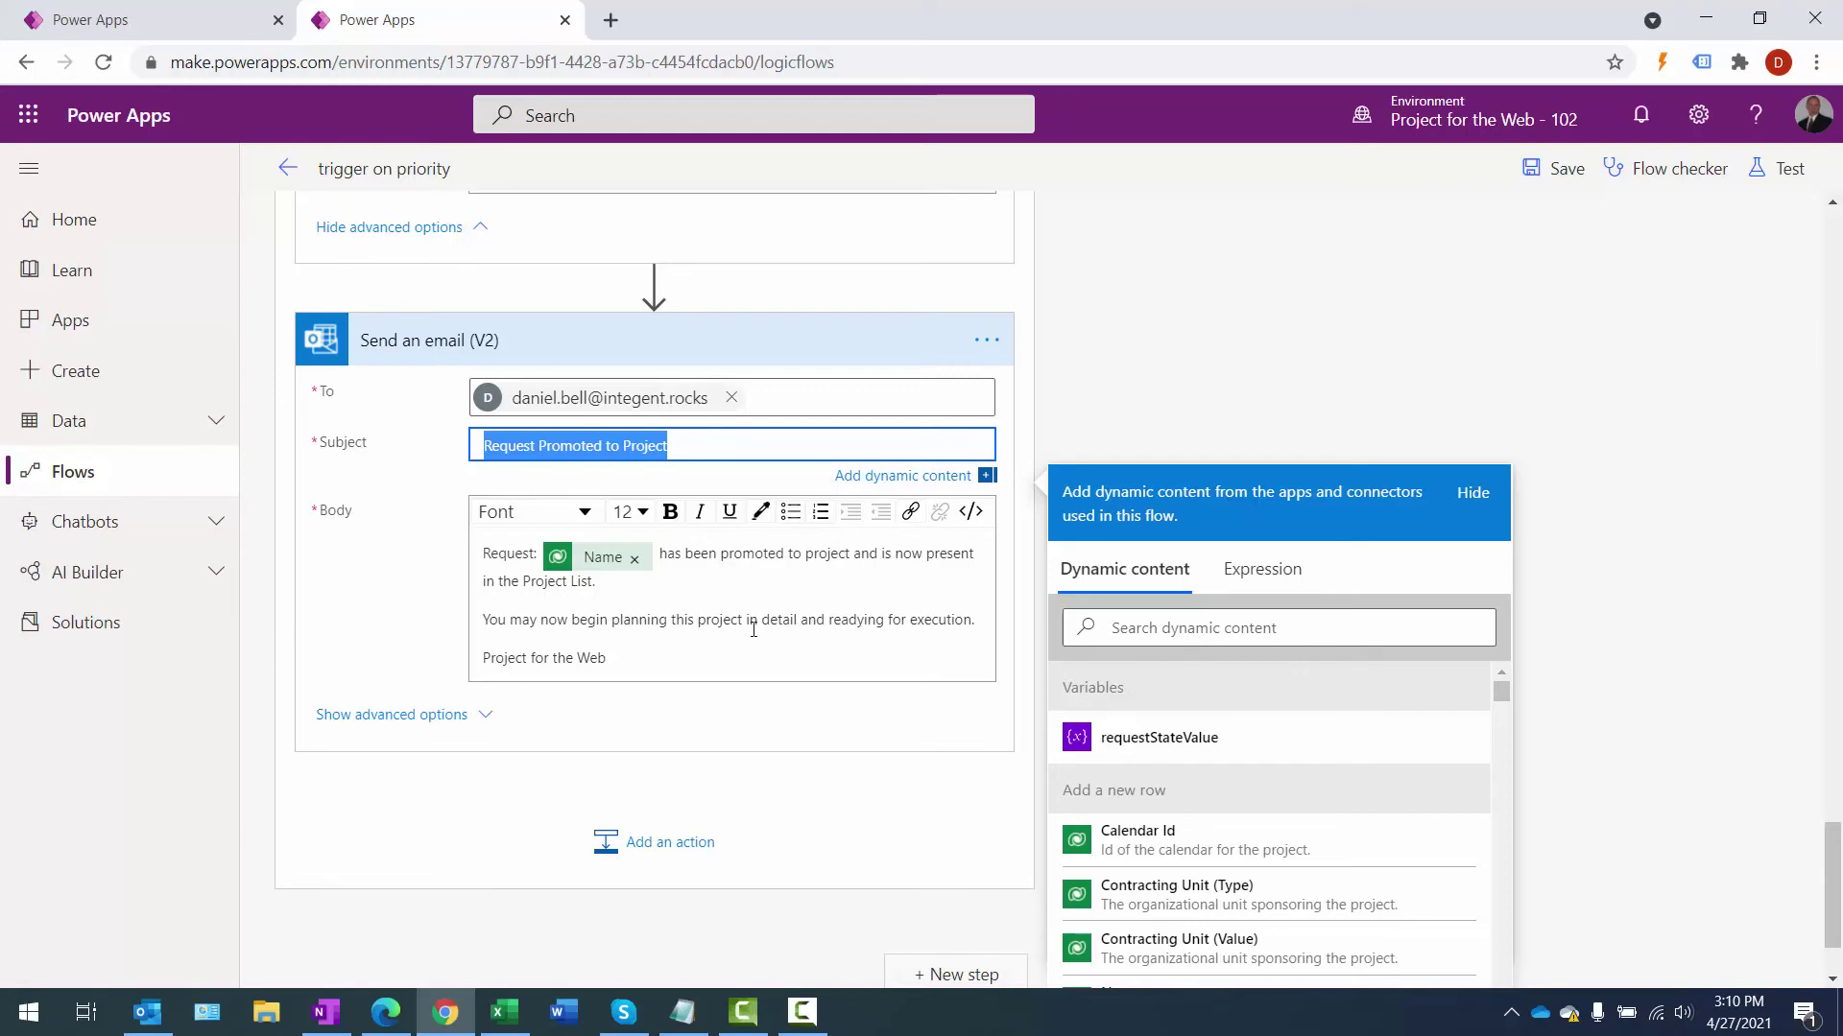
left_click(714, 659)
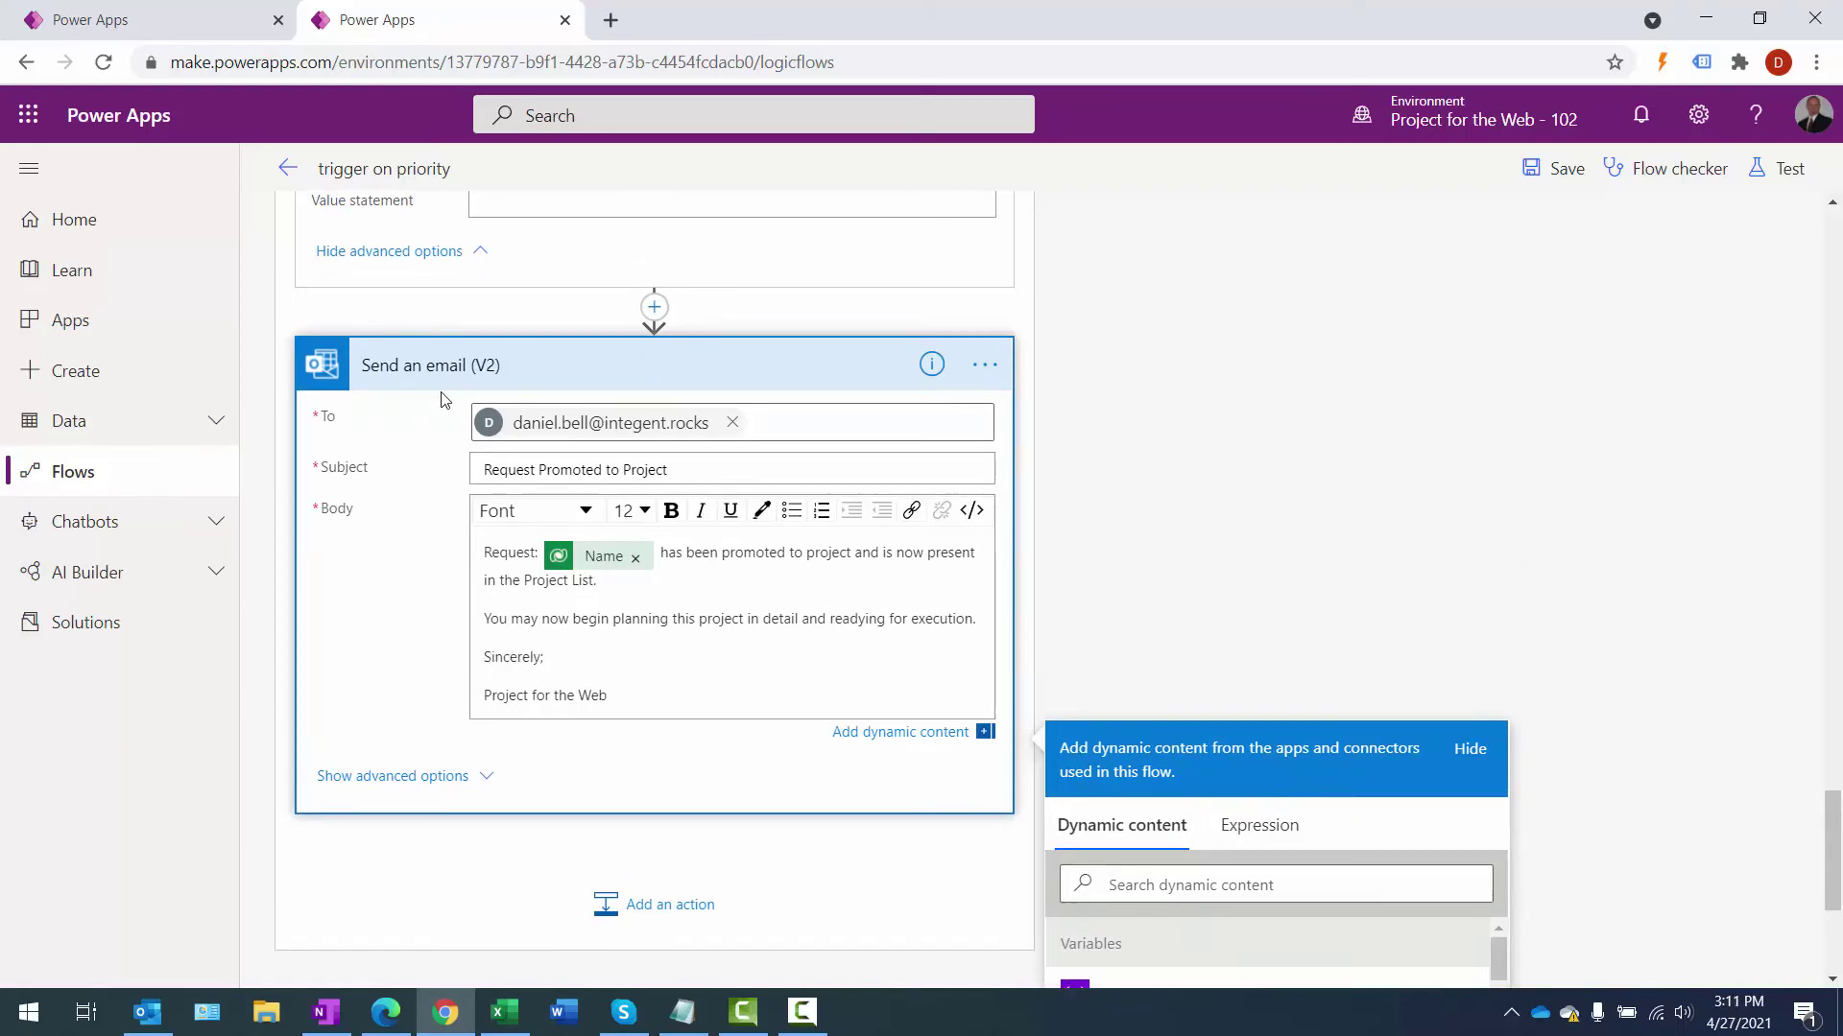
left_click(1564, 169)
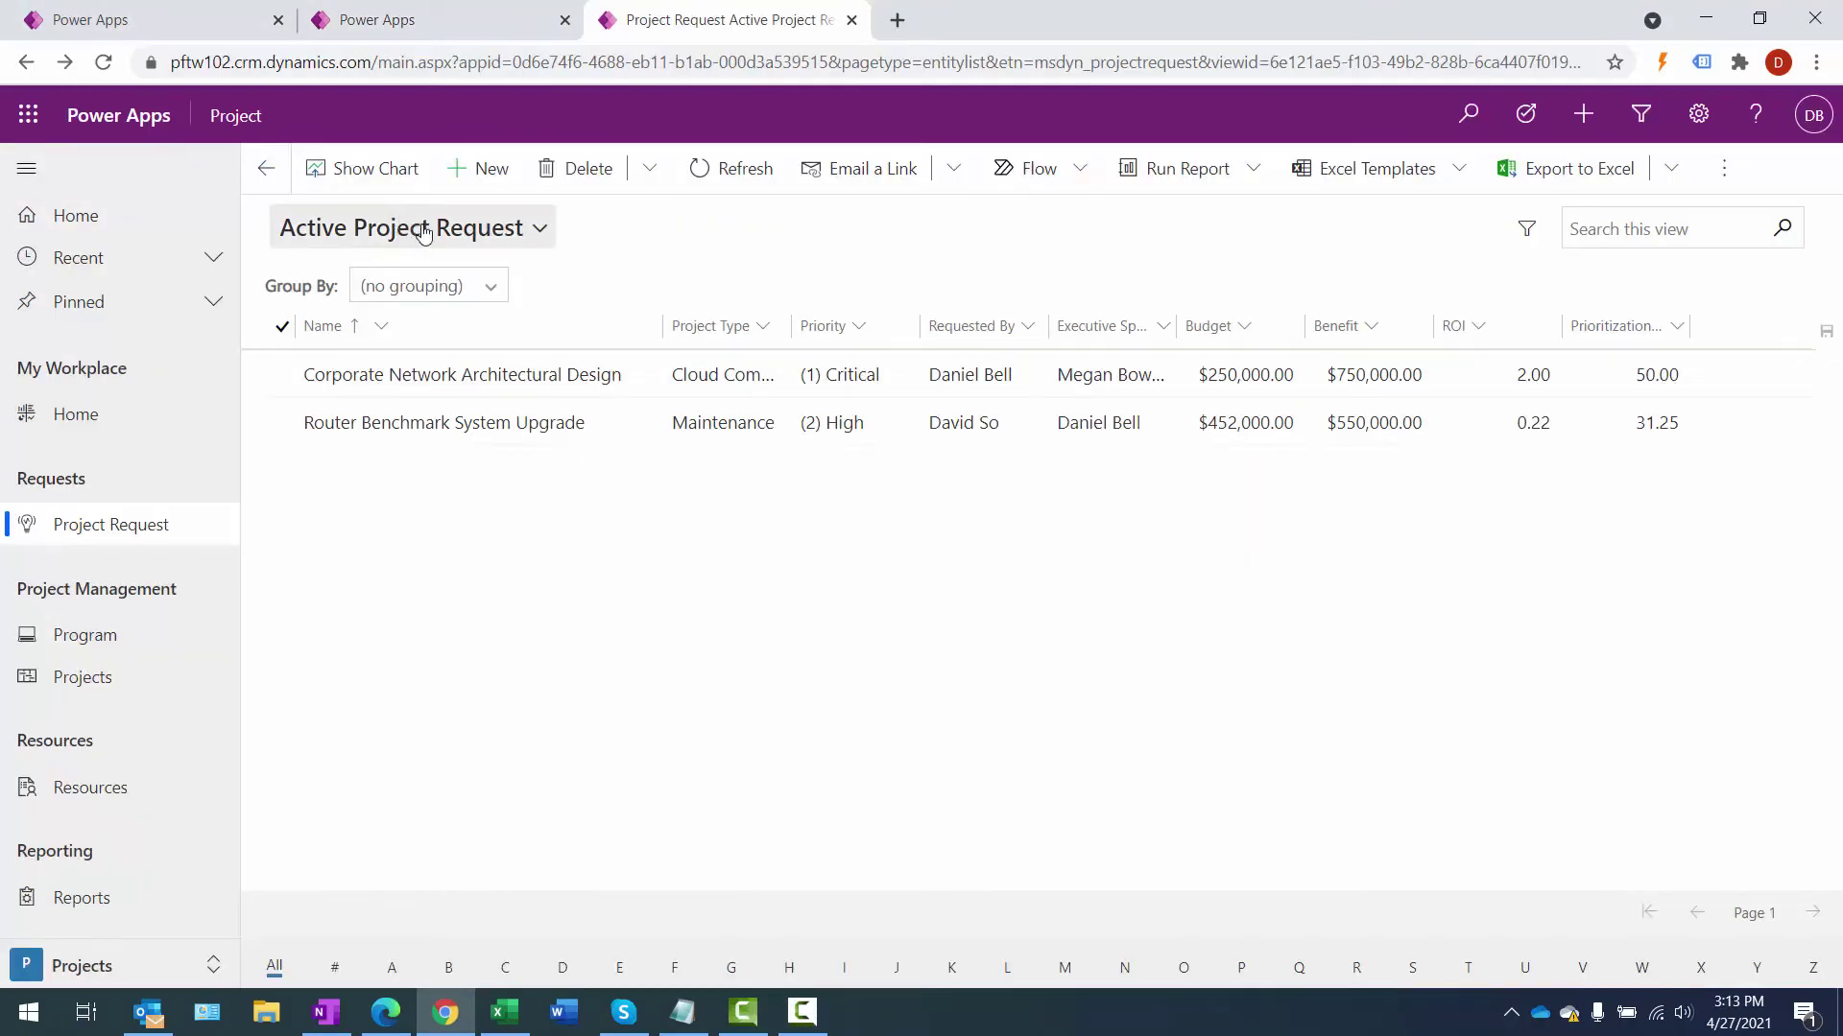
- View the All Project Requests list and return to the Active Project Request view
left_click(500, 239)
left_click(395, 347)
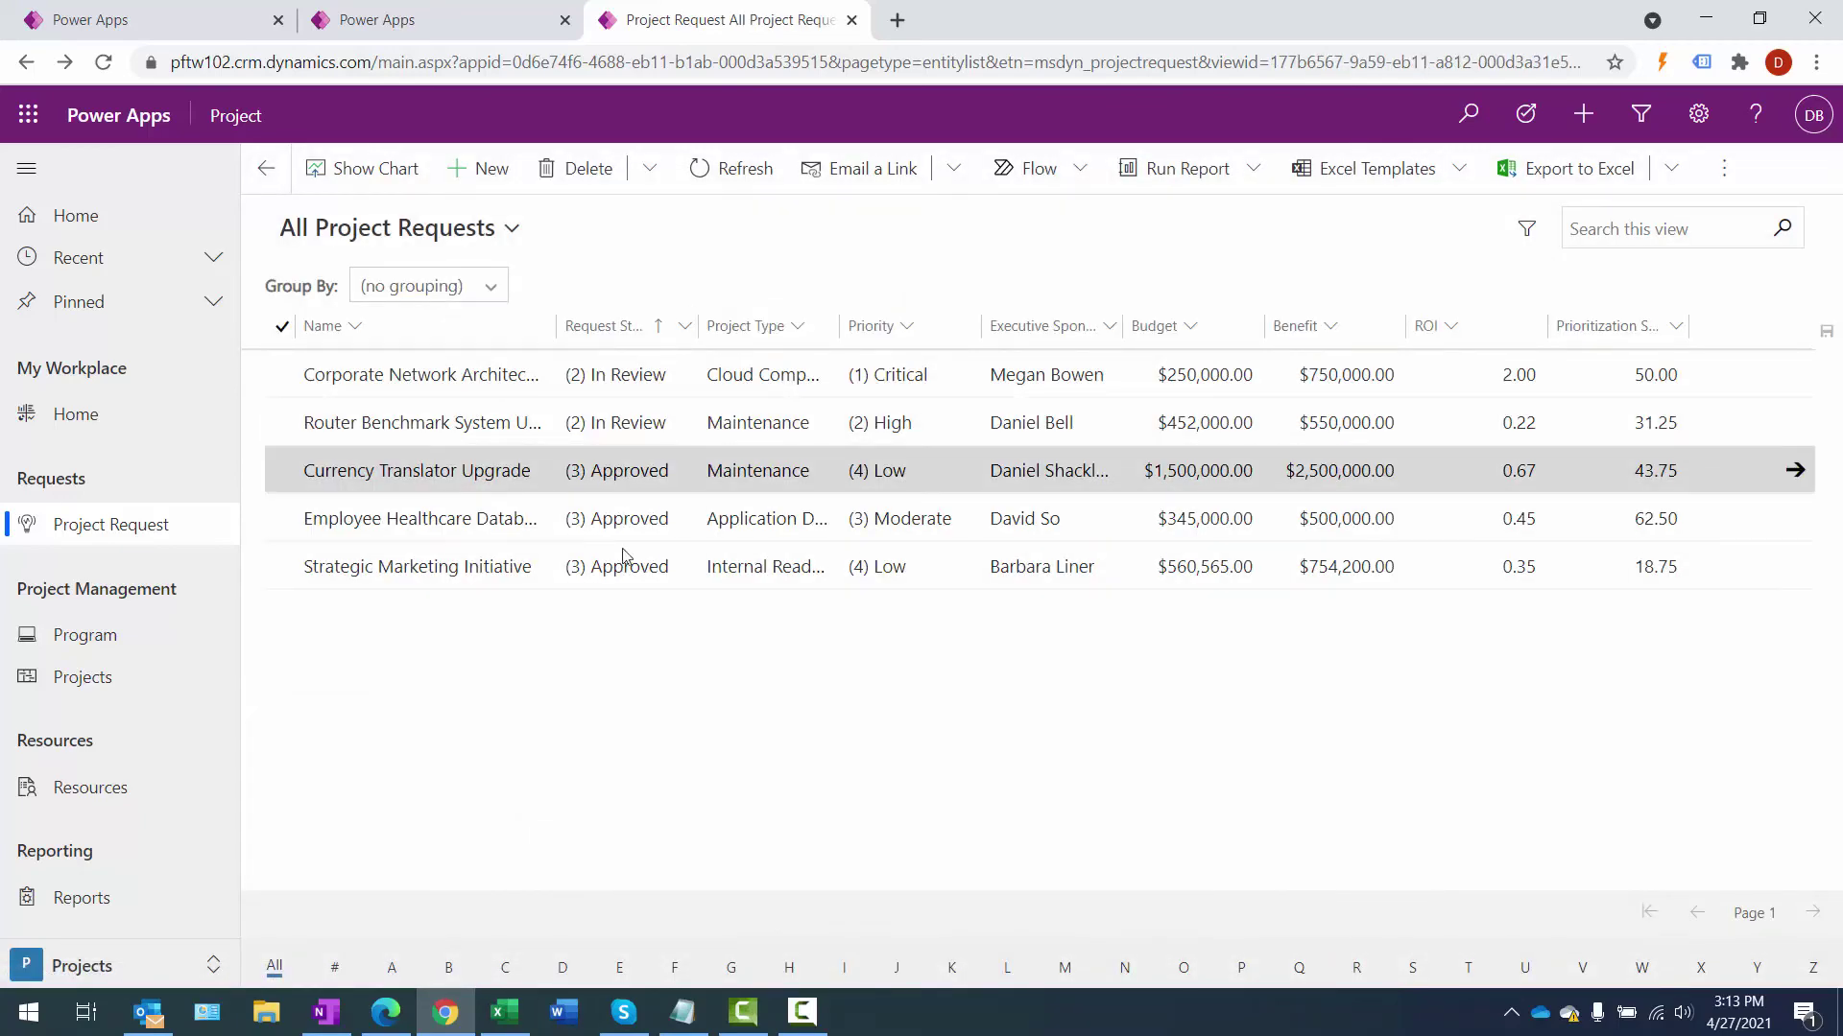
left_click(480, 223)
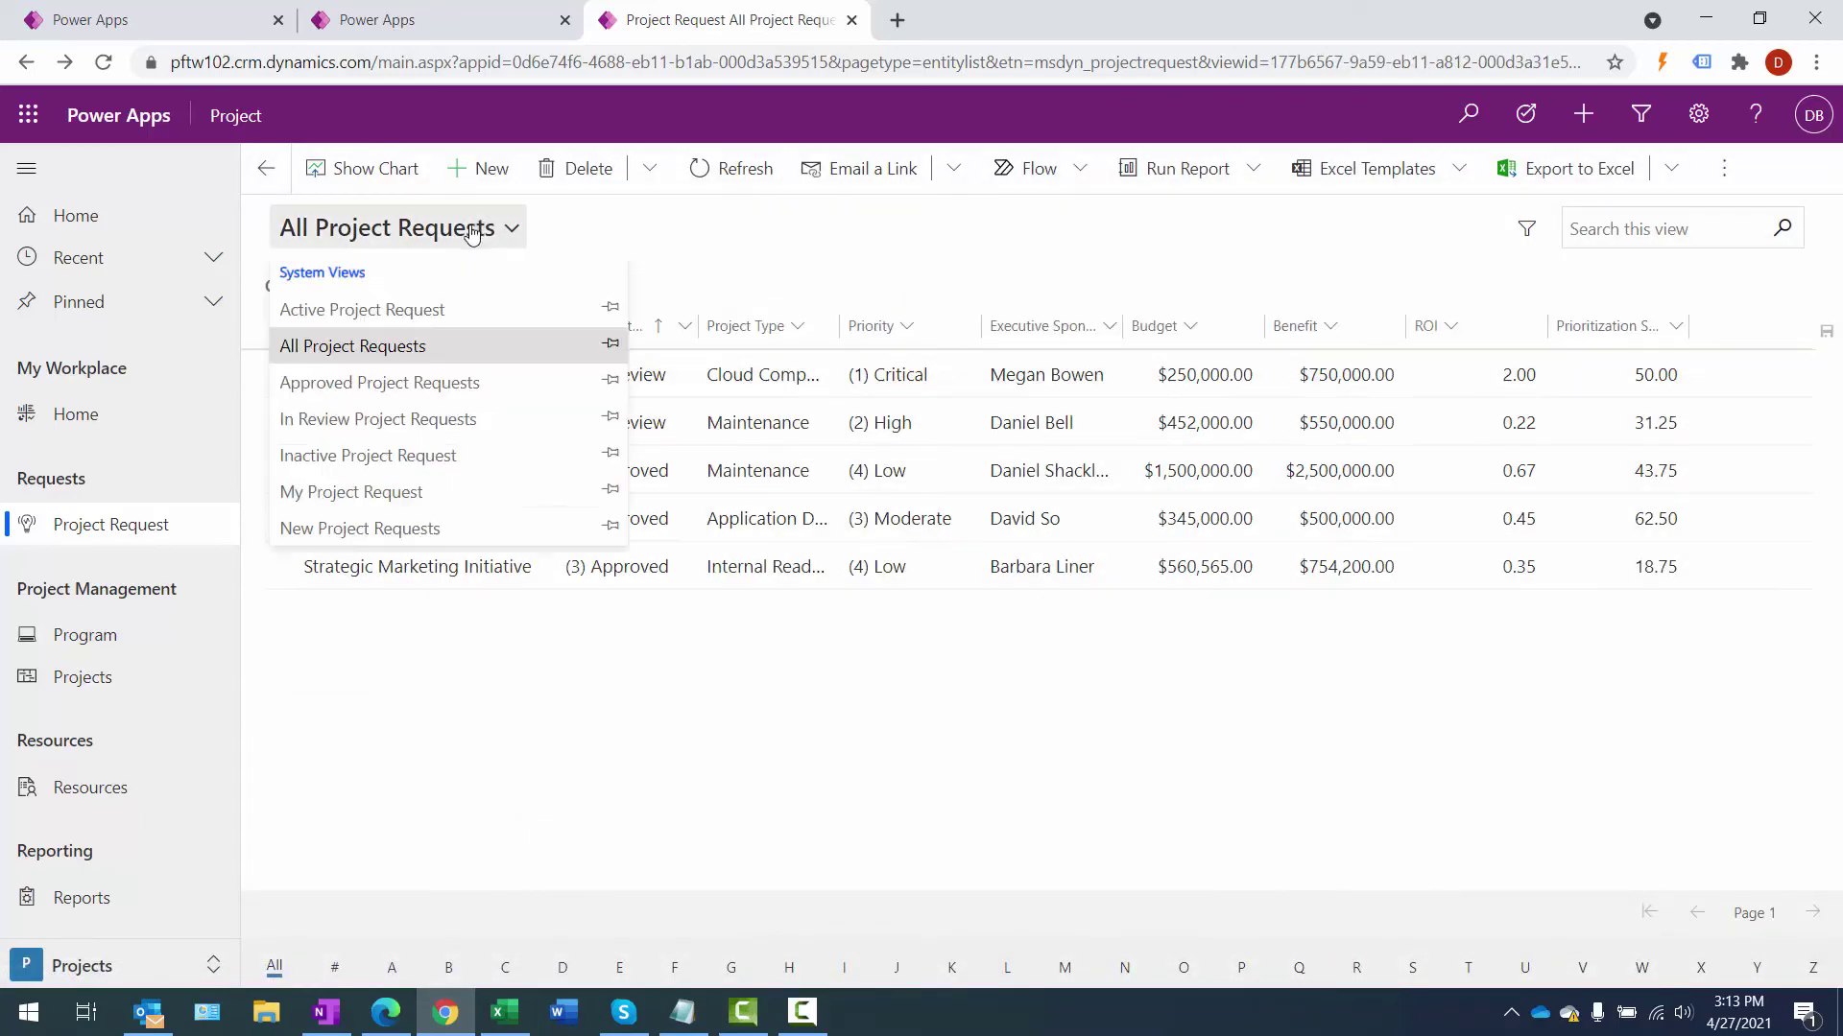
left_click(422, 307)
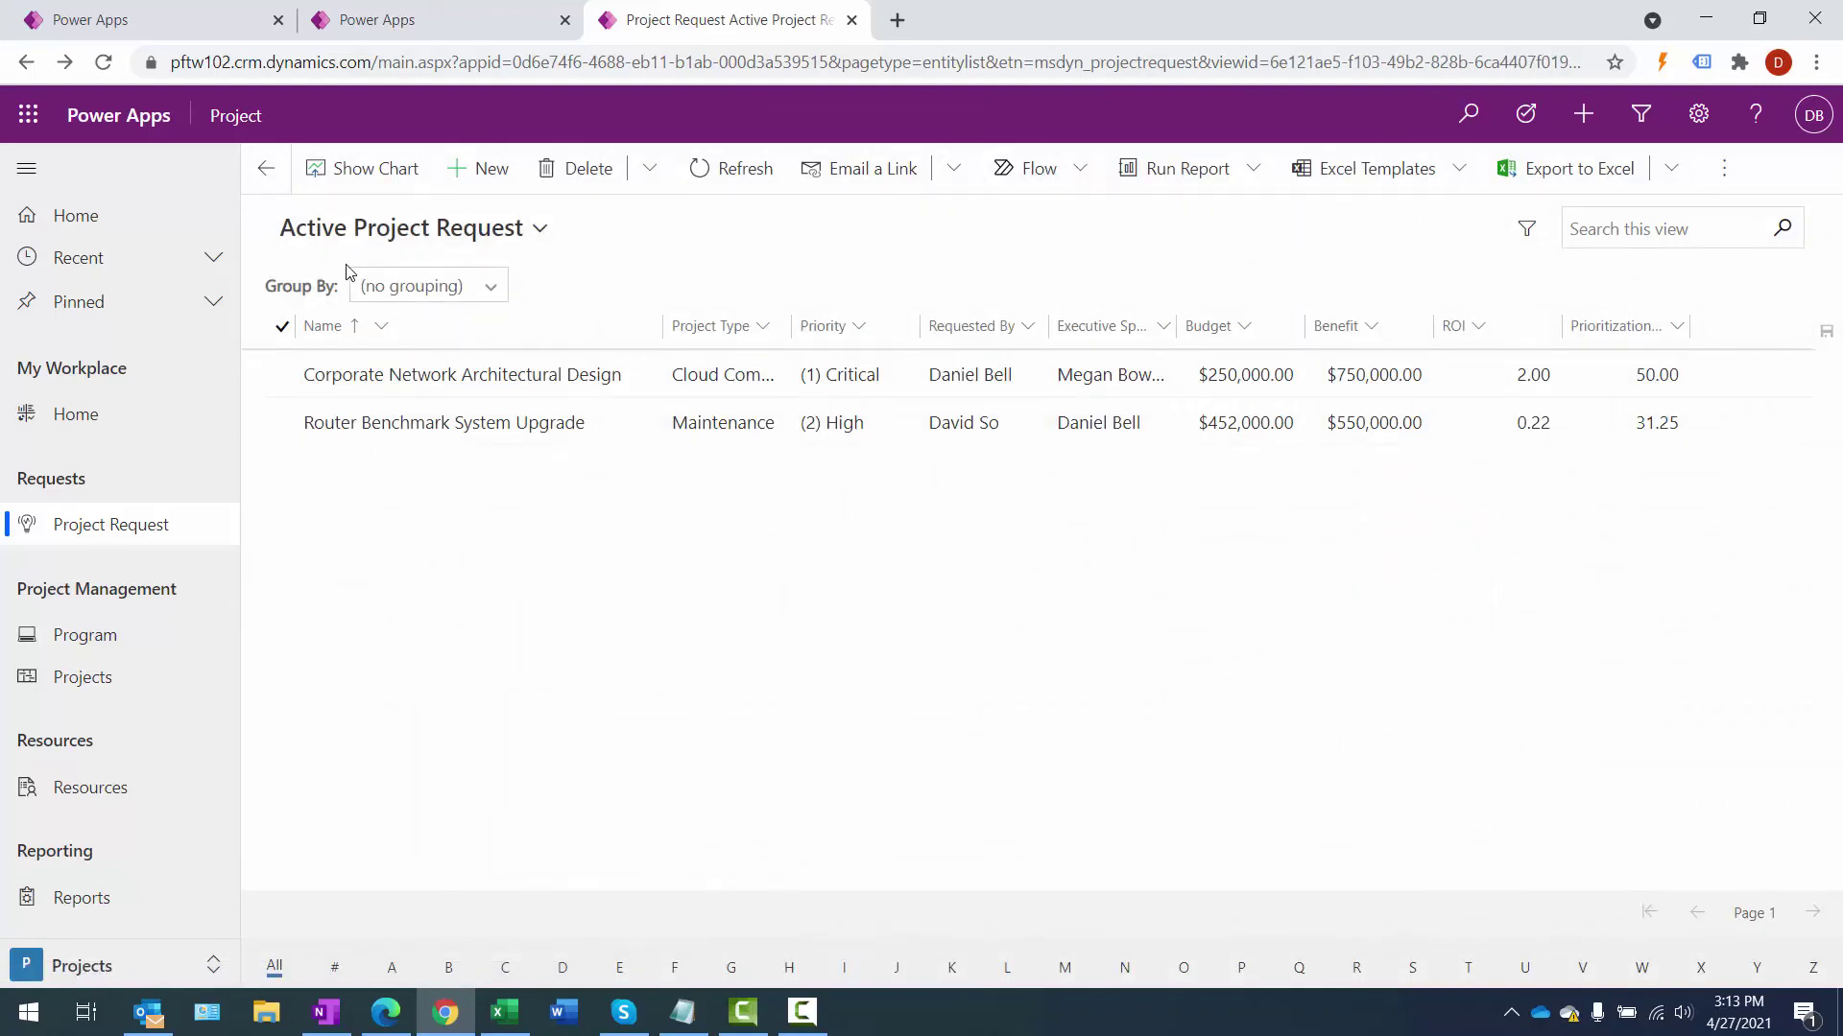
- Set the Request State of the Router Benchmark System Upgrade request to (3) Approved, then save and close the record
left_click(276, 420)
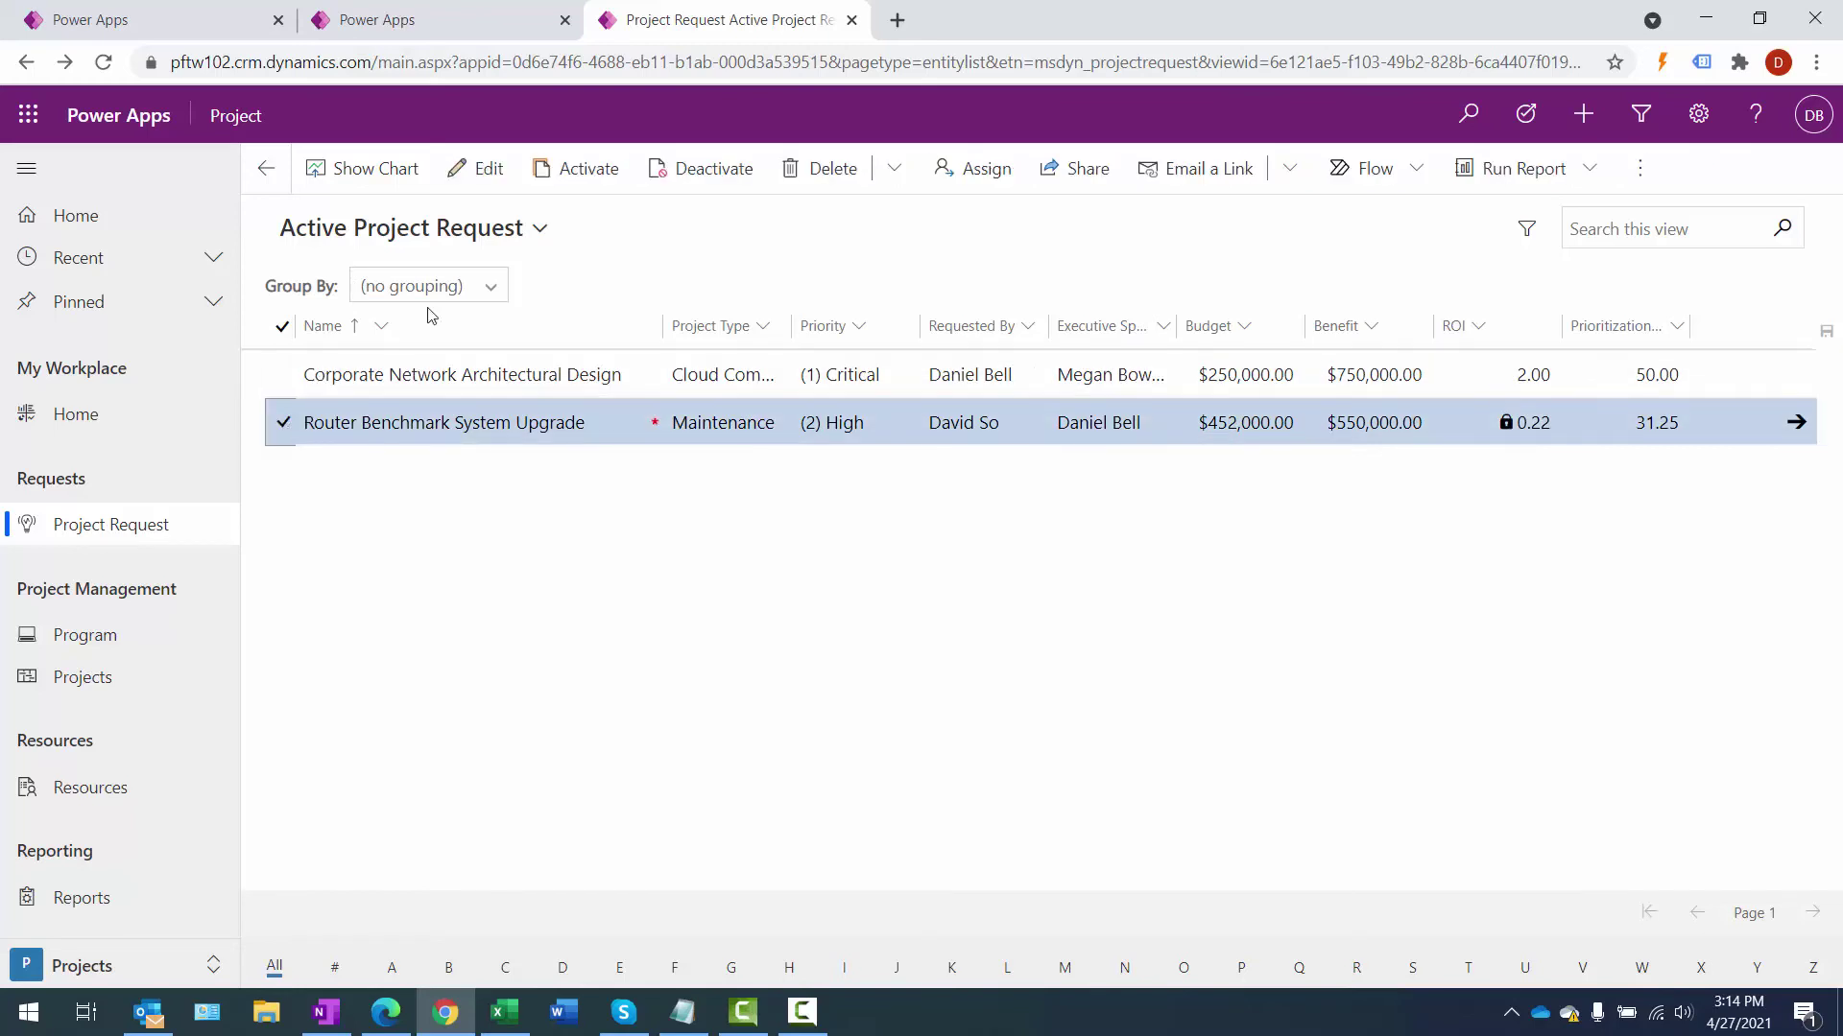
left_click(478, 168)
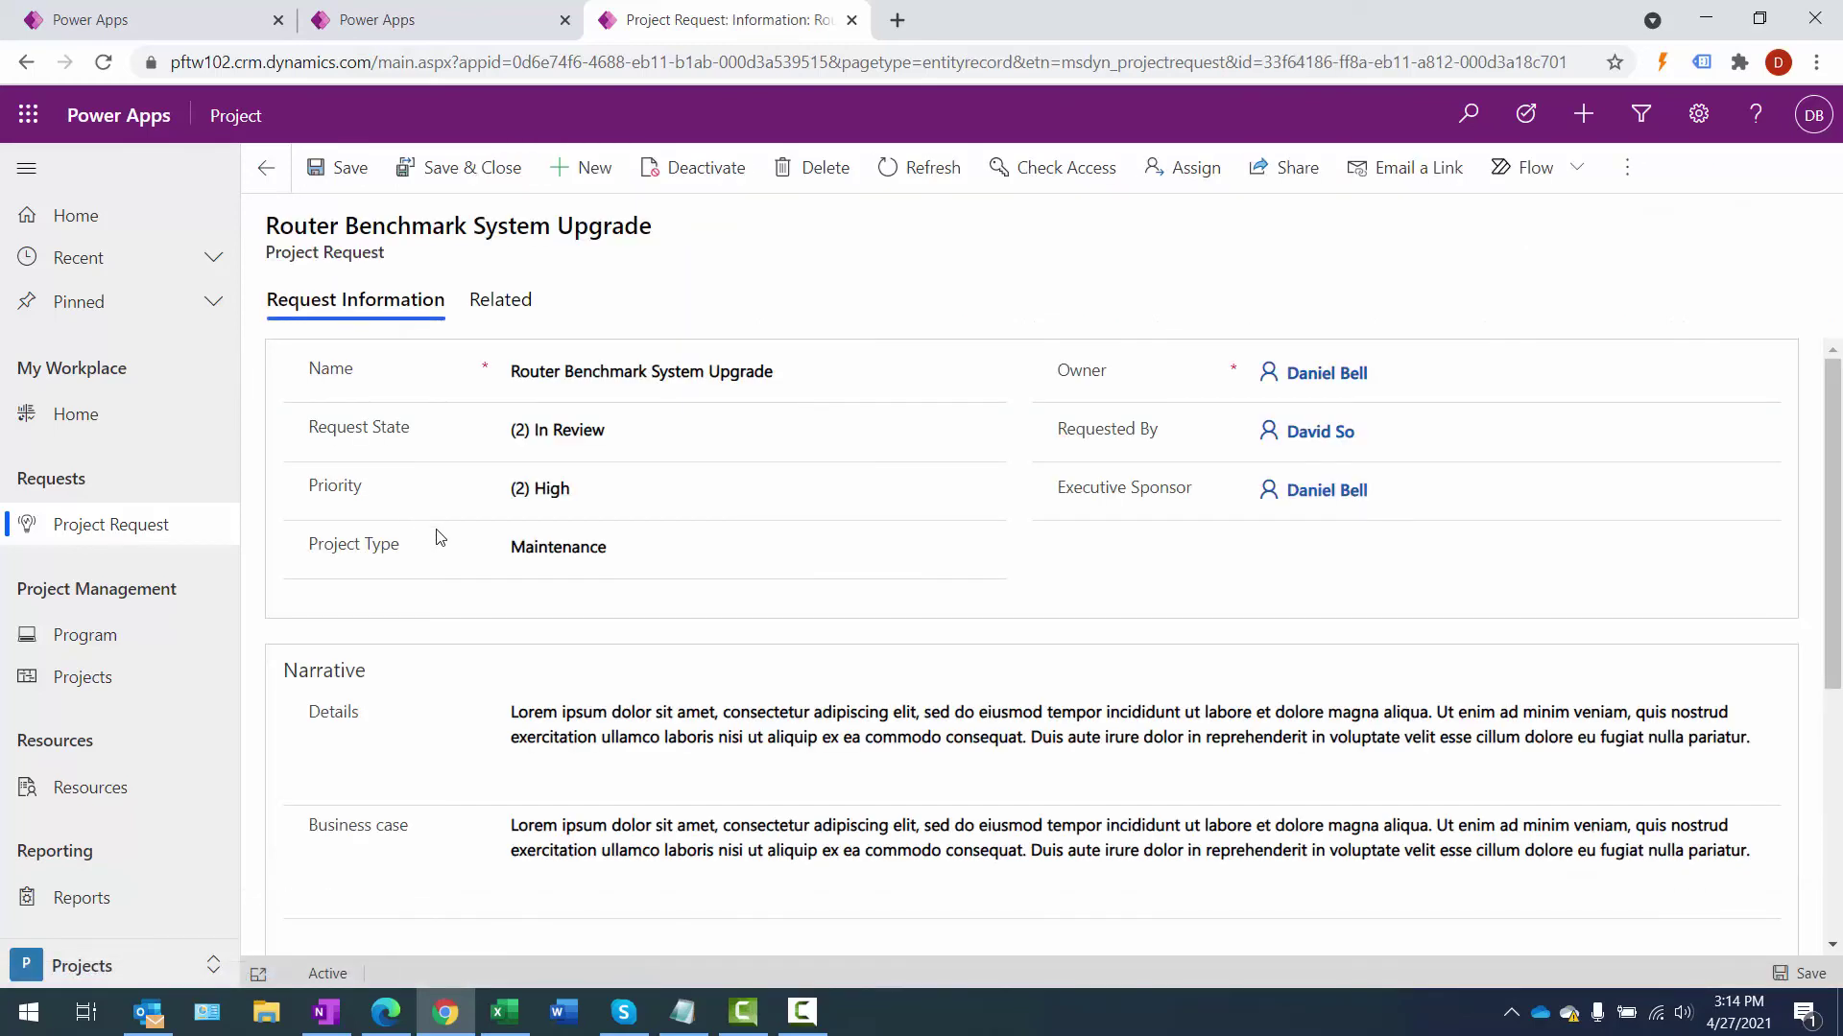
left_click(855, 439)
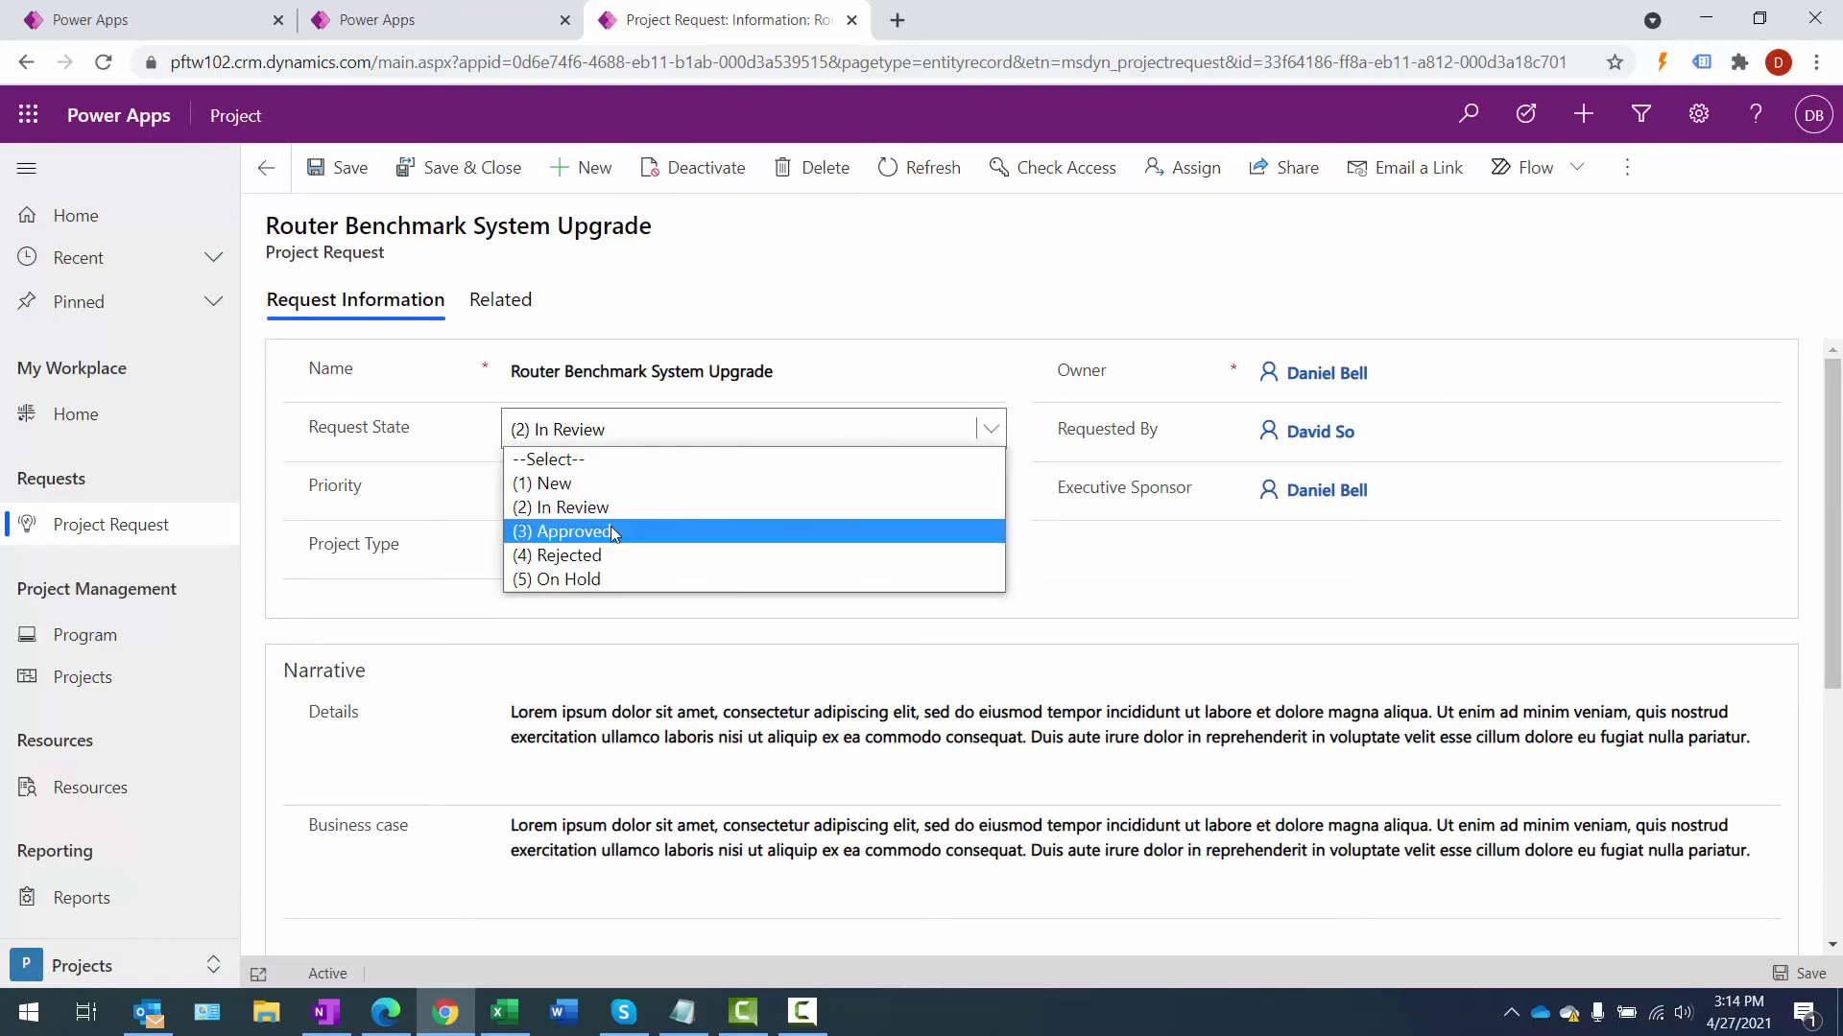
left_click(611, 530)
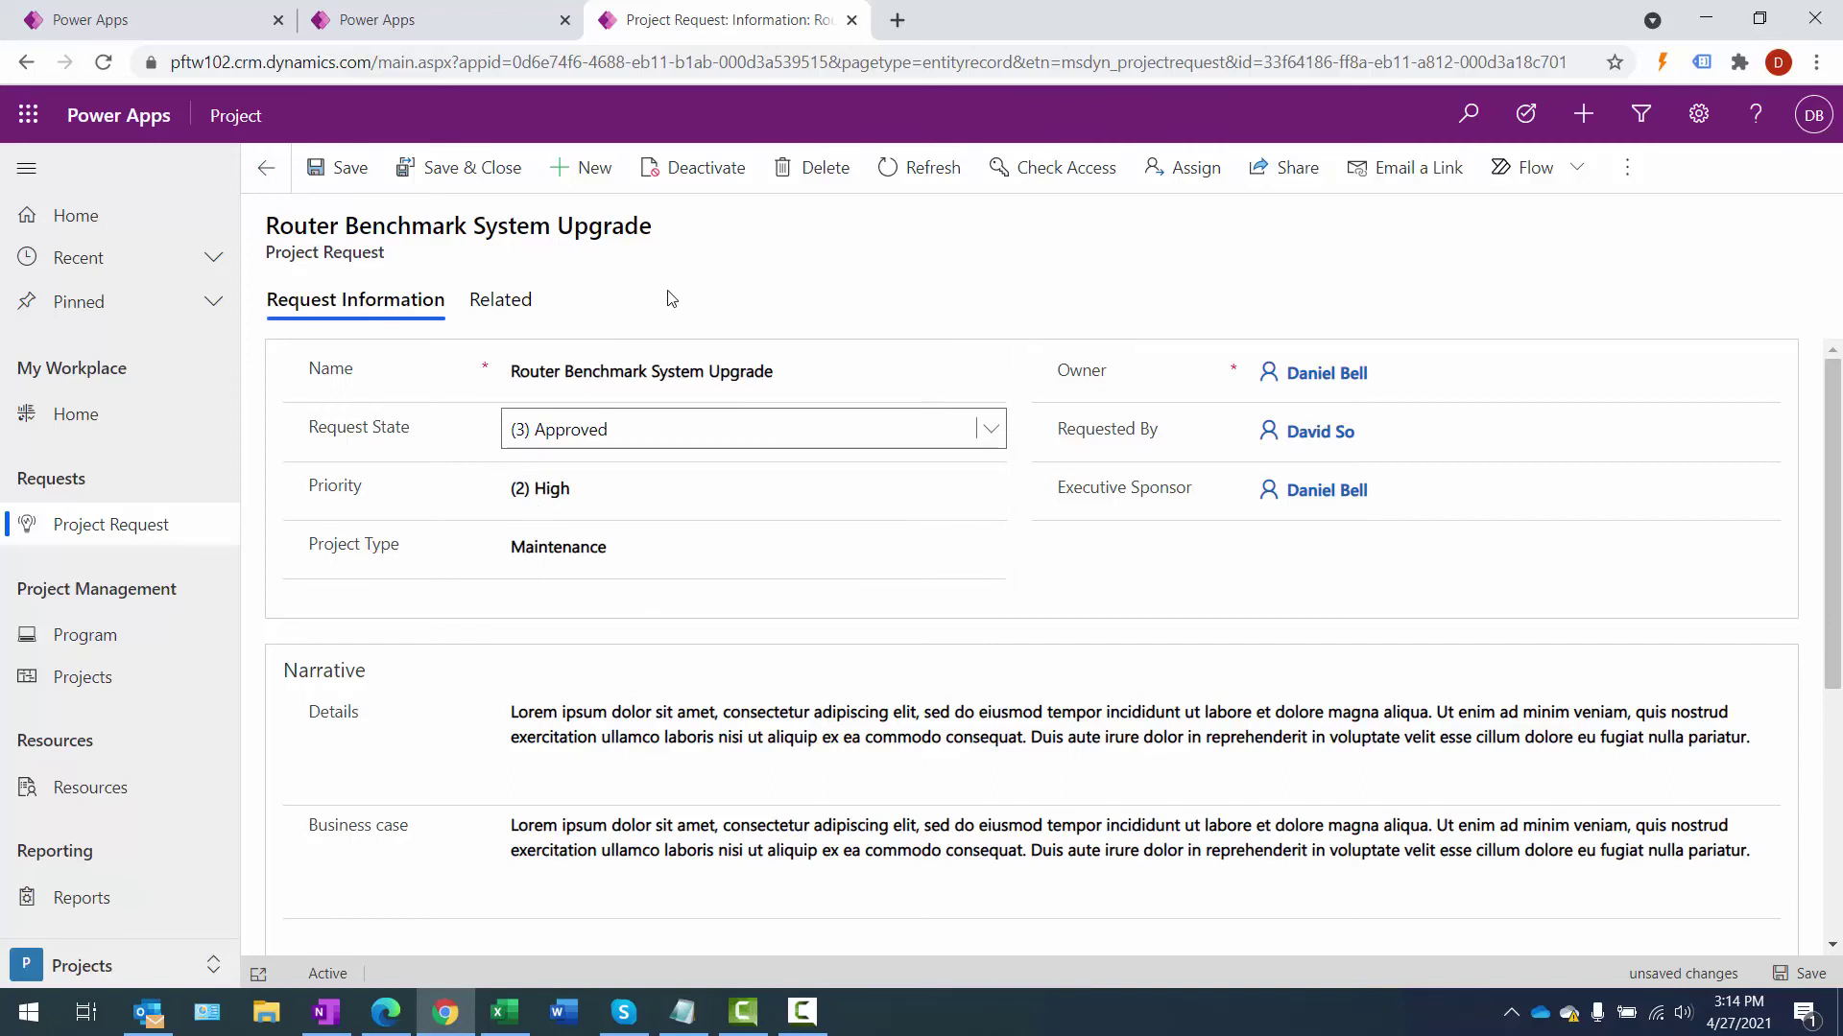
left_click(455, 167)
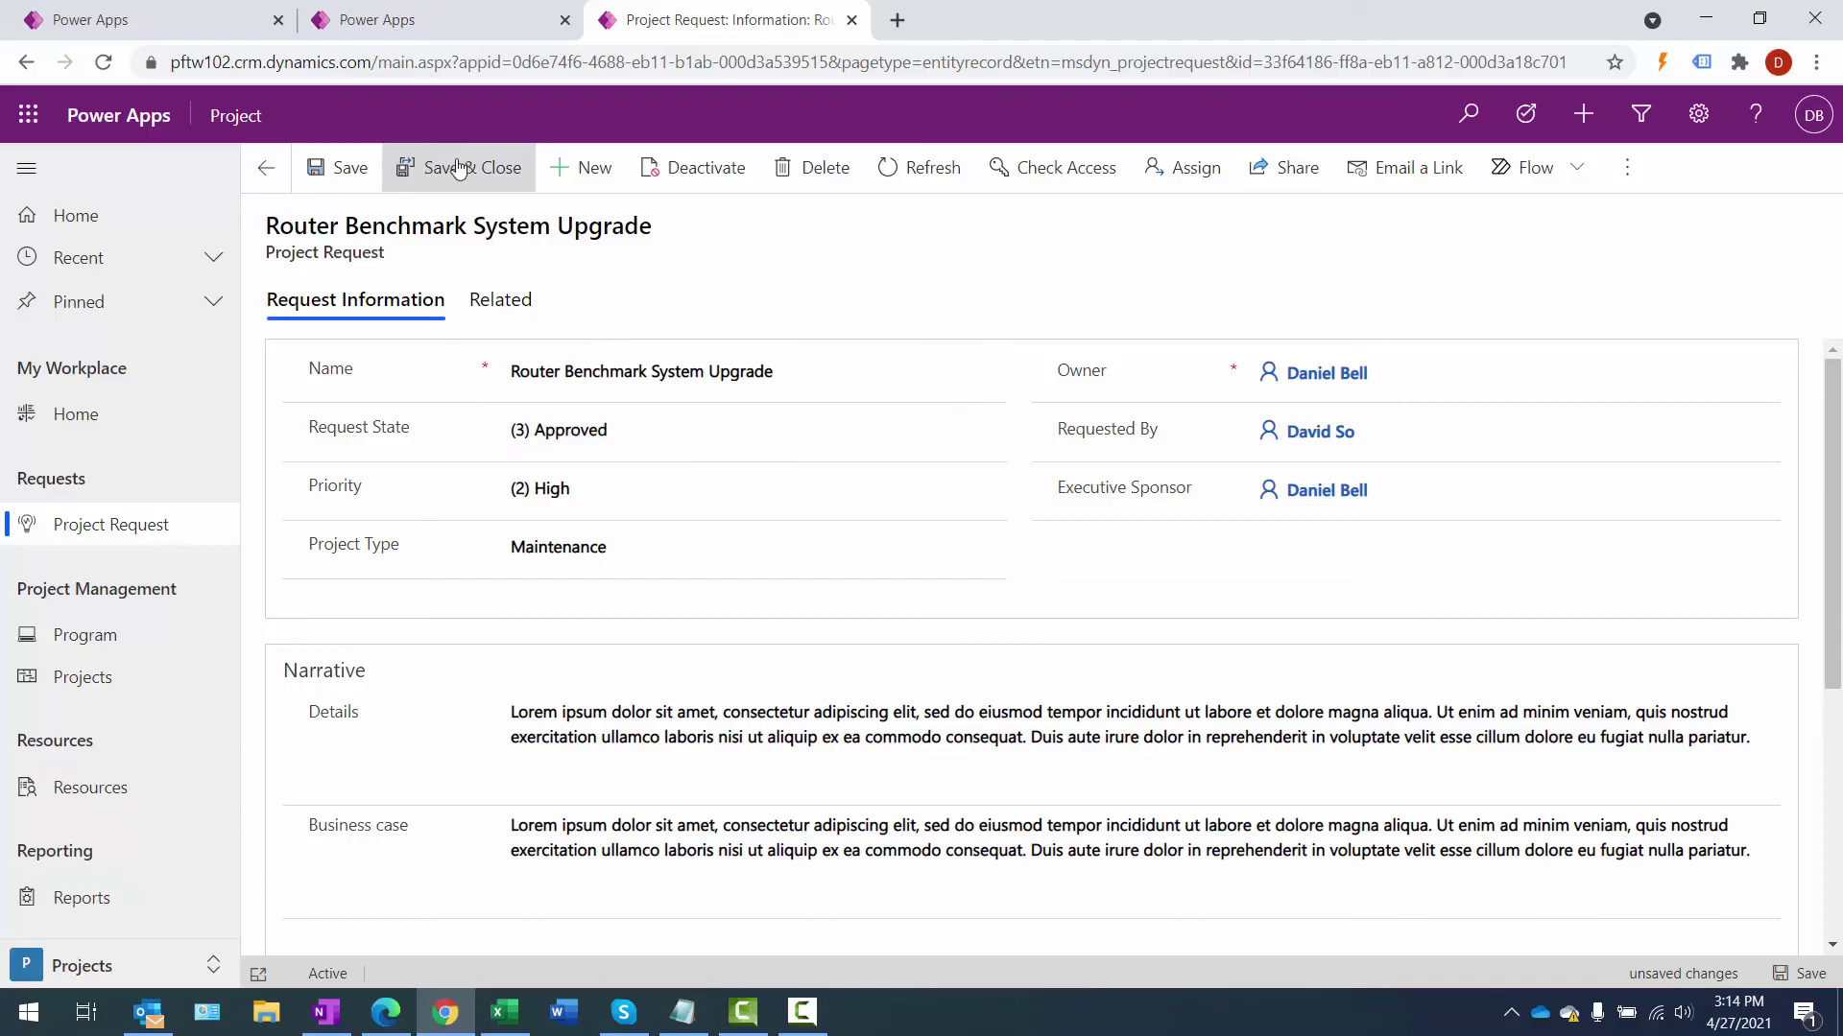
- Switch to Outlook and examine the request name in the Request Promoted to Project e-mail
key("alt+Tab")
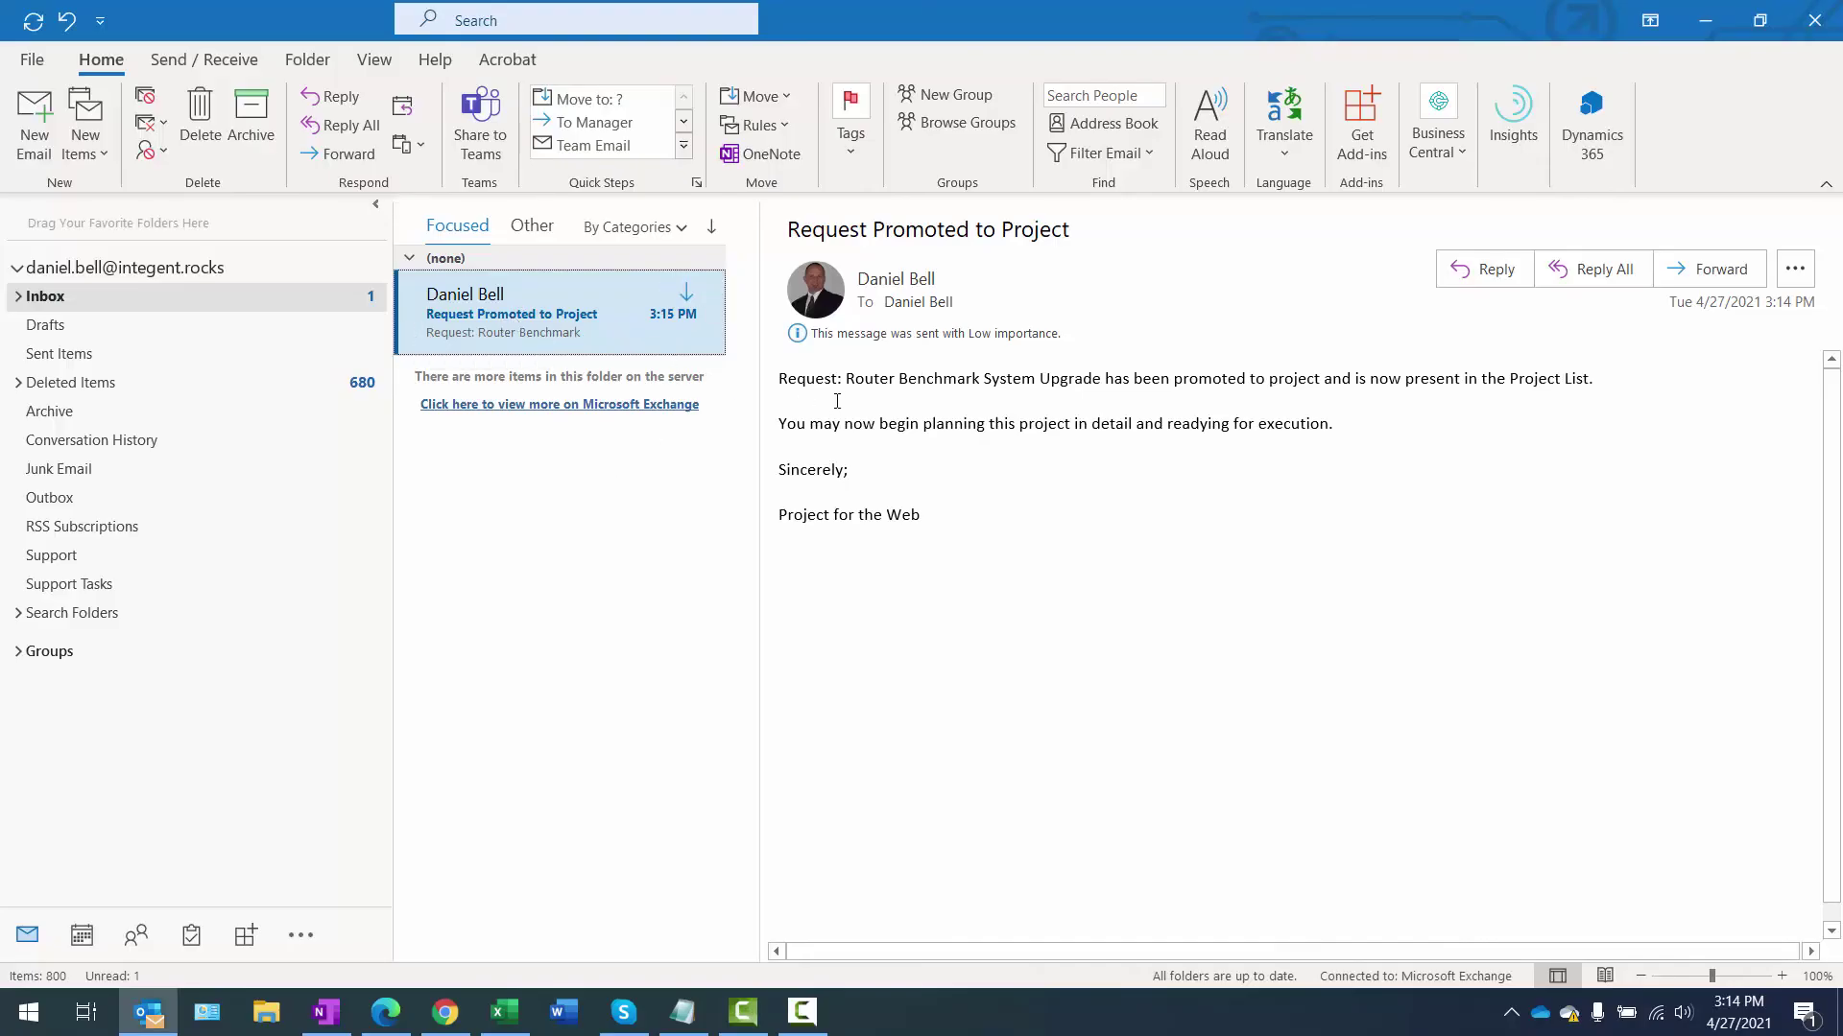
left_click_drag(871, 383, 1093, 384)
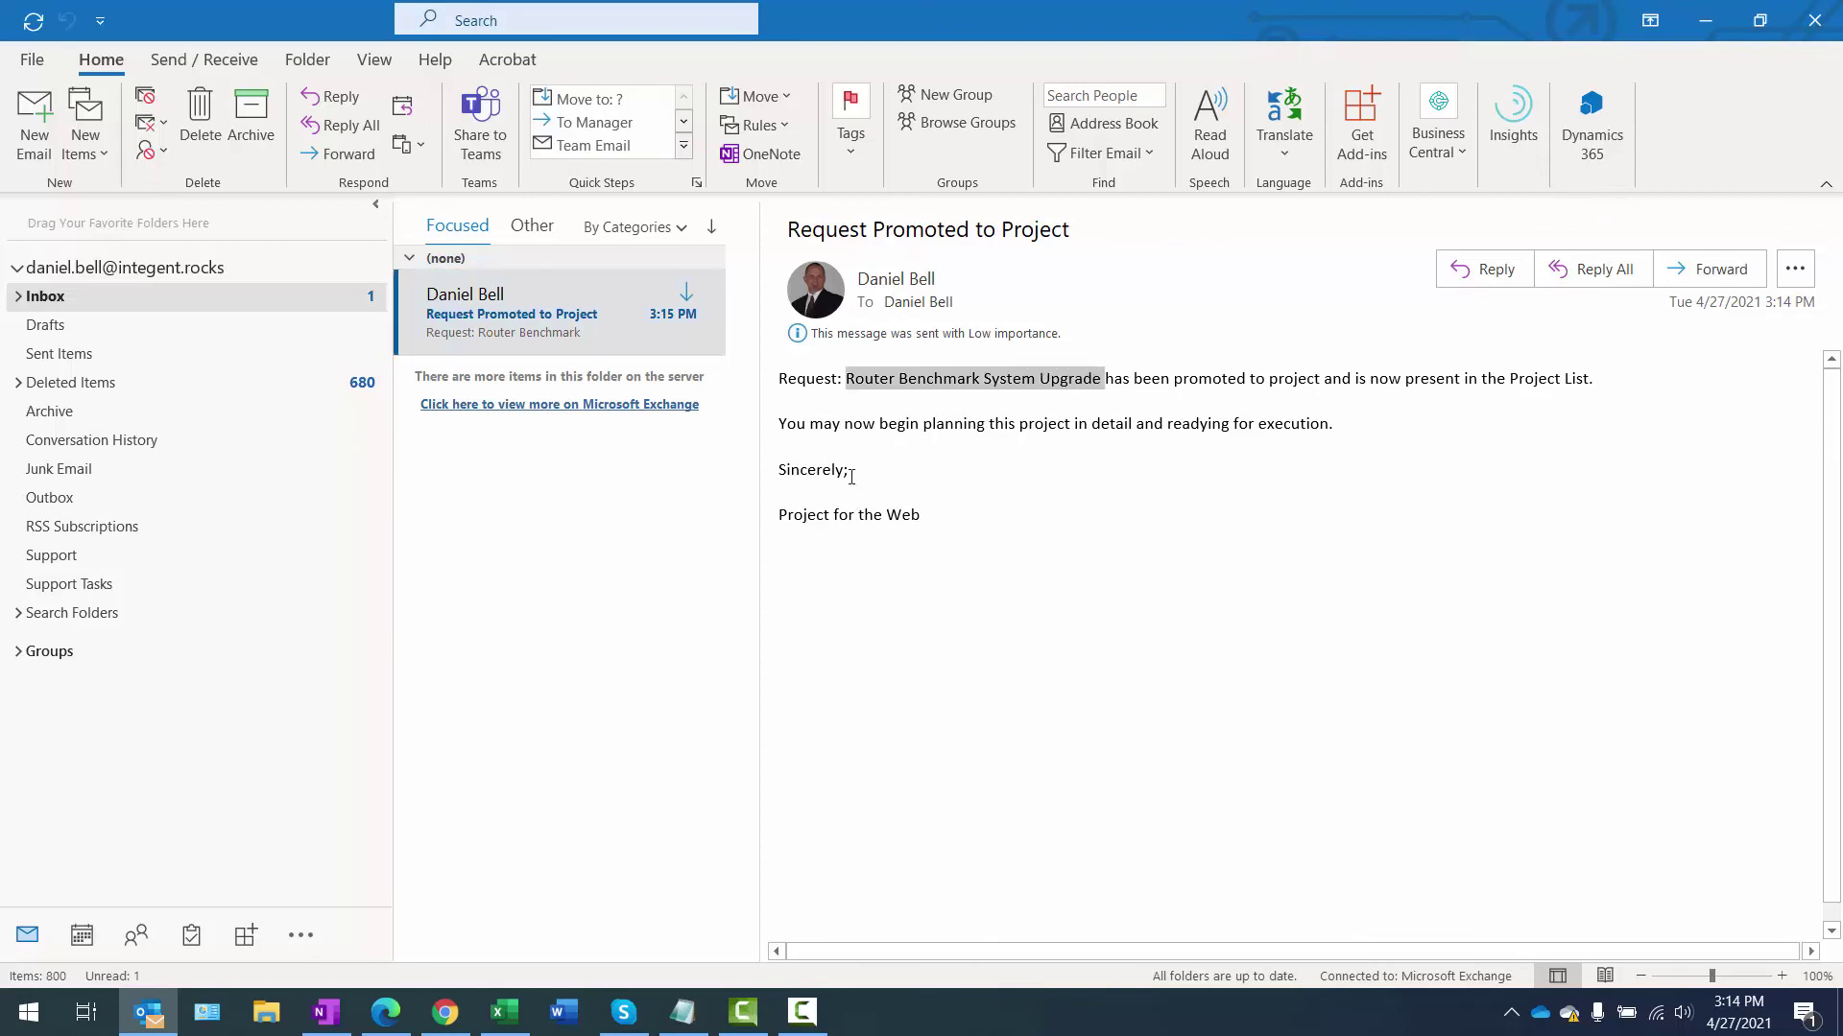
- Examine the body text and the "Sincerely;" and "Project for the Web" closing lines of the Request Promoted to Project e-mail
left_click(902, 492)
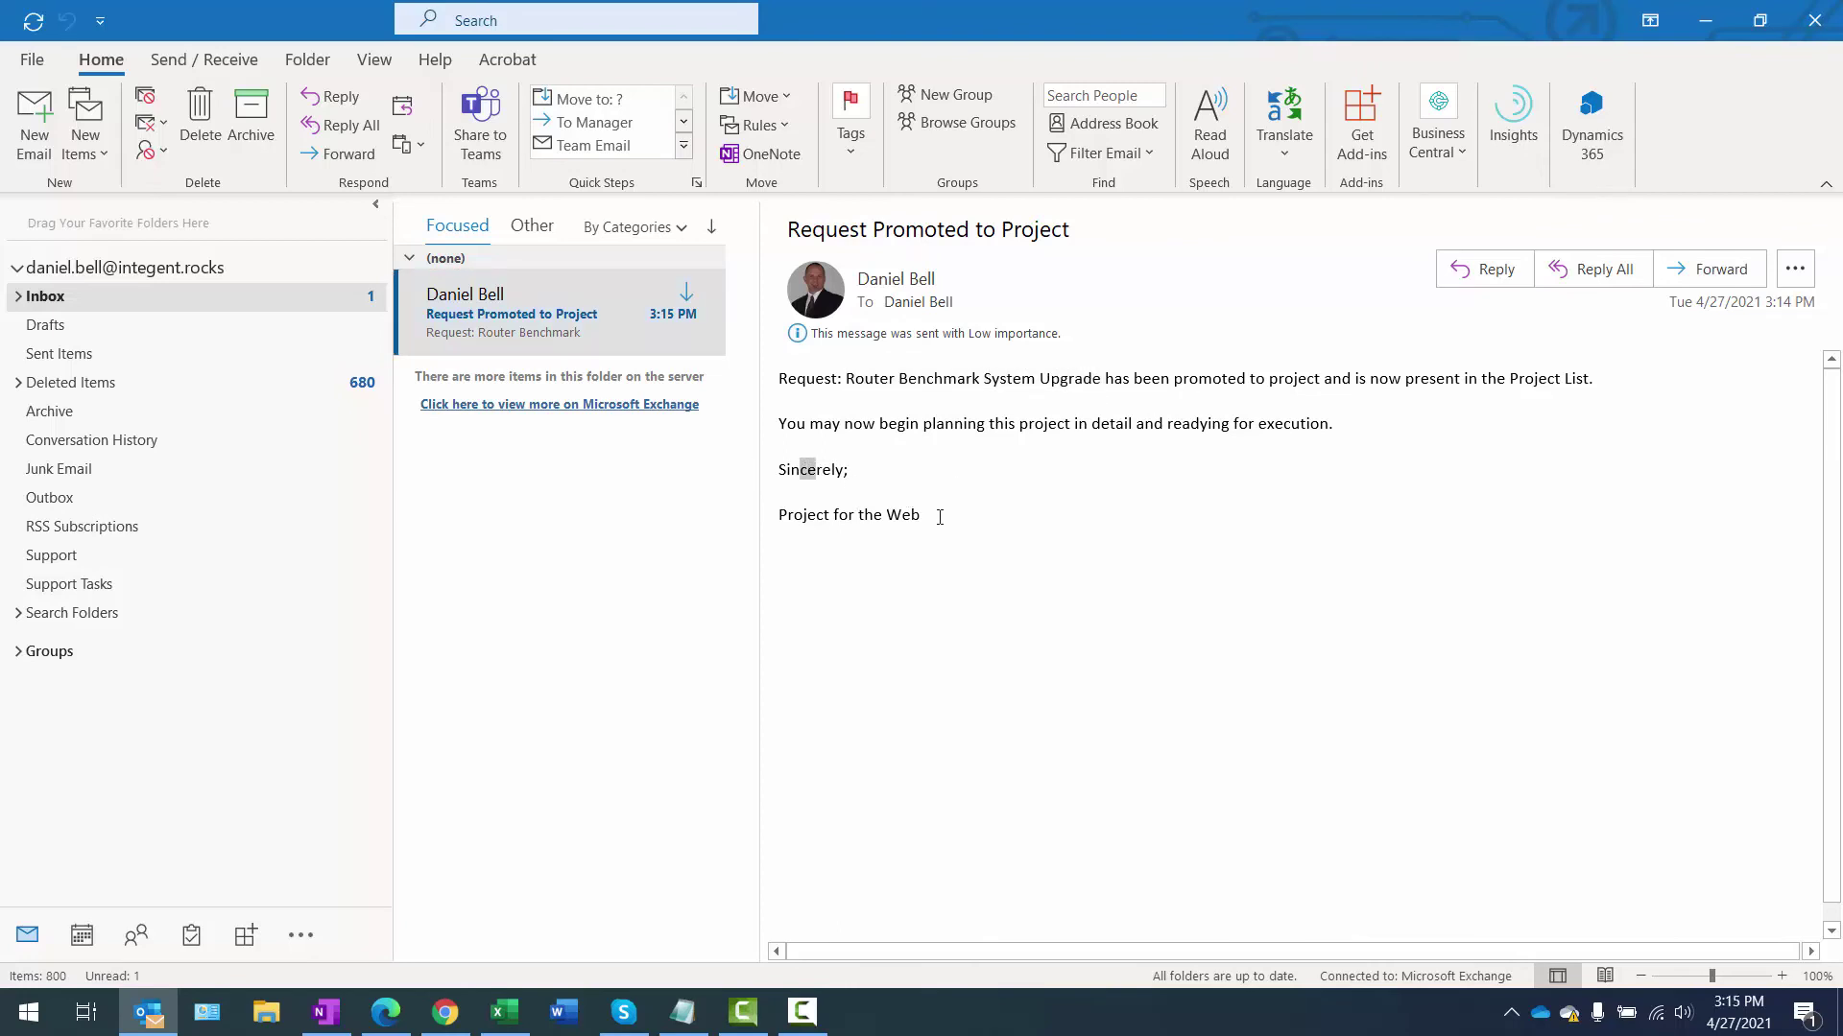
triple_click(828, 531)
left_click(789, 430)
- Switch to Power Apps in Chrome, check the Router Benchmark System Upgrade request in All Project Requests, and return to the Active Project Request view
left_click(444, 1012)
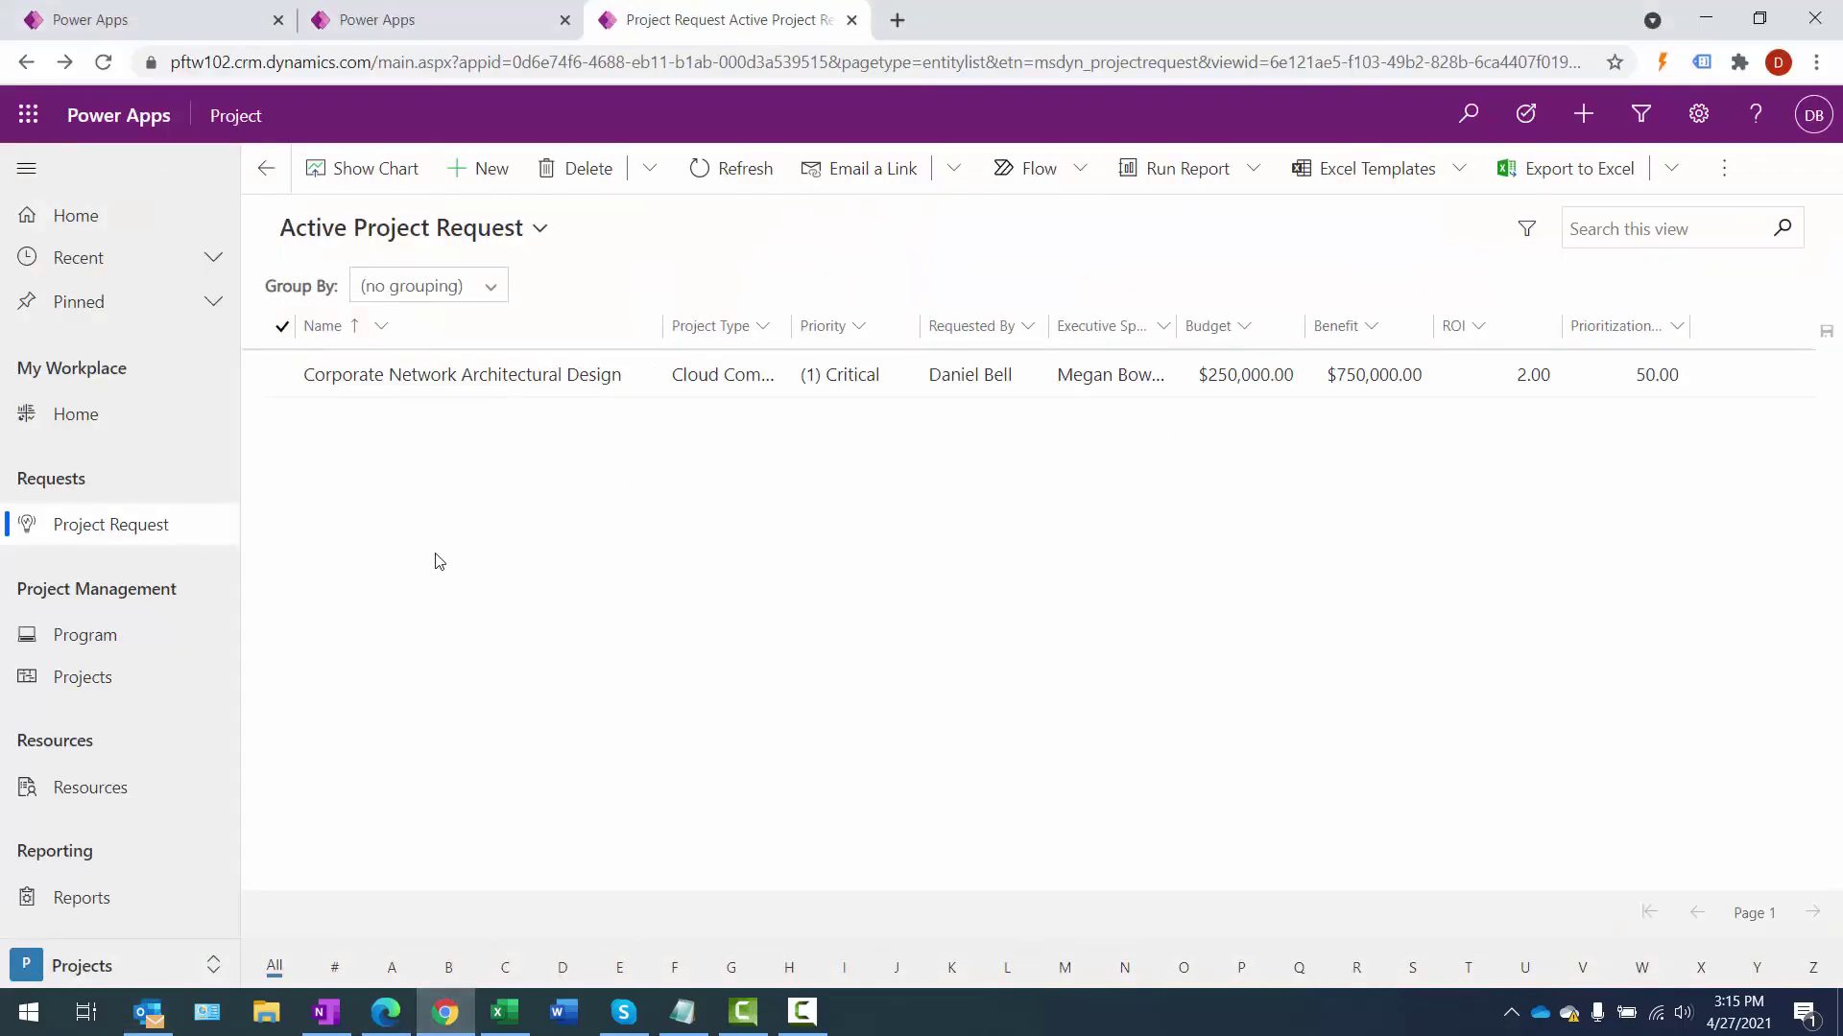
left_click(497, 230)
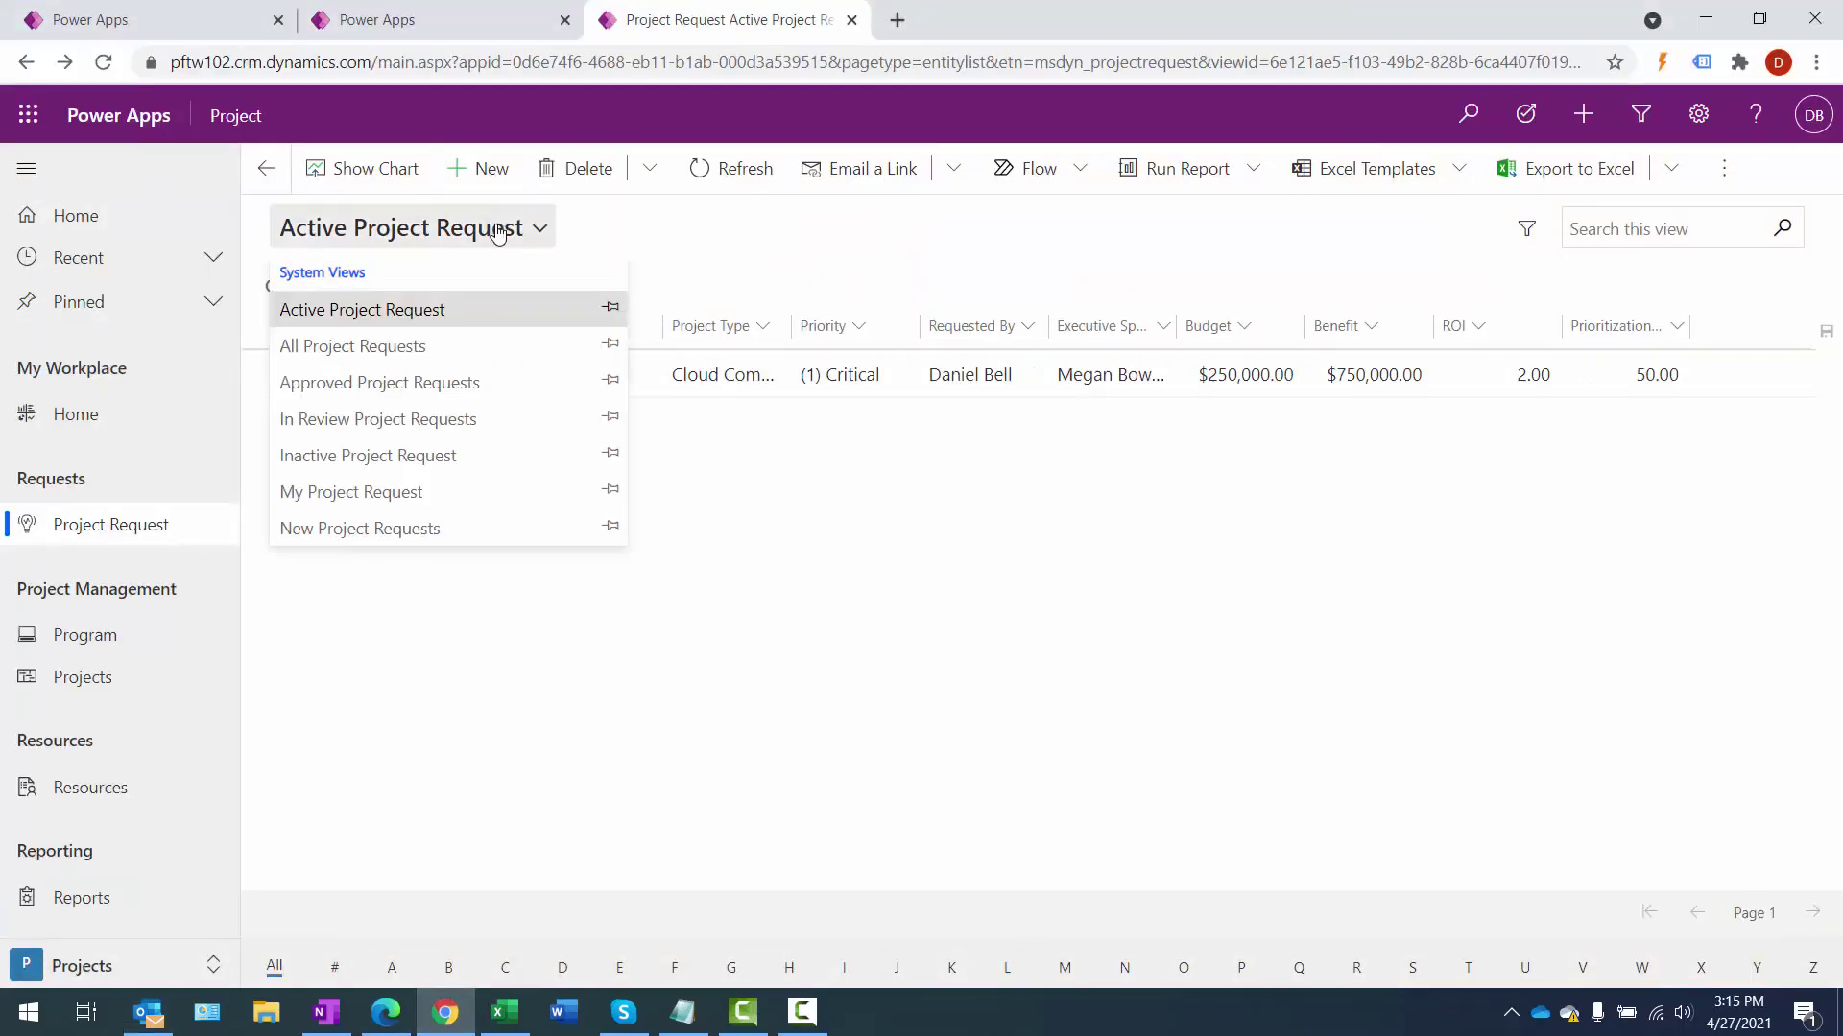
left_click(411, 347)
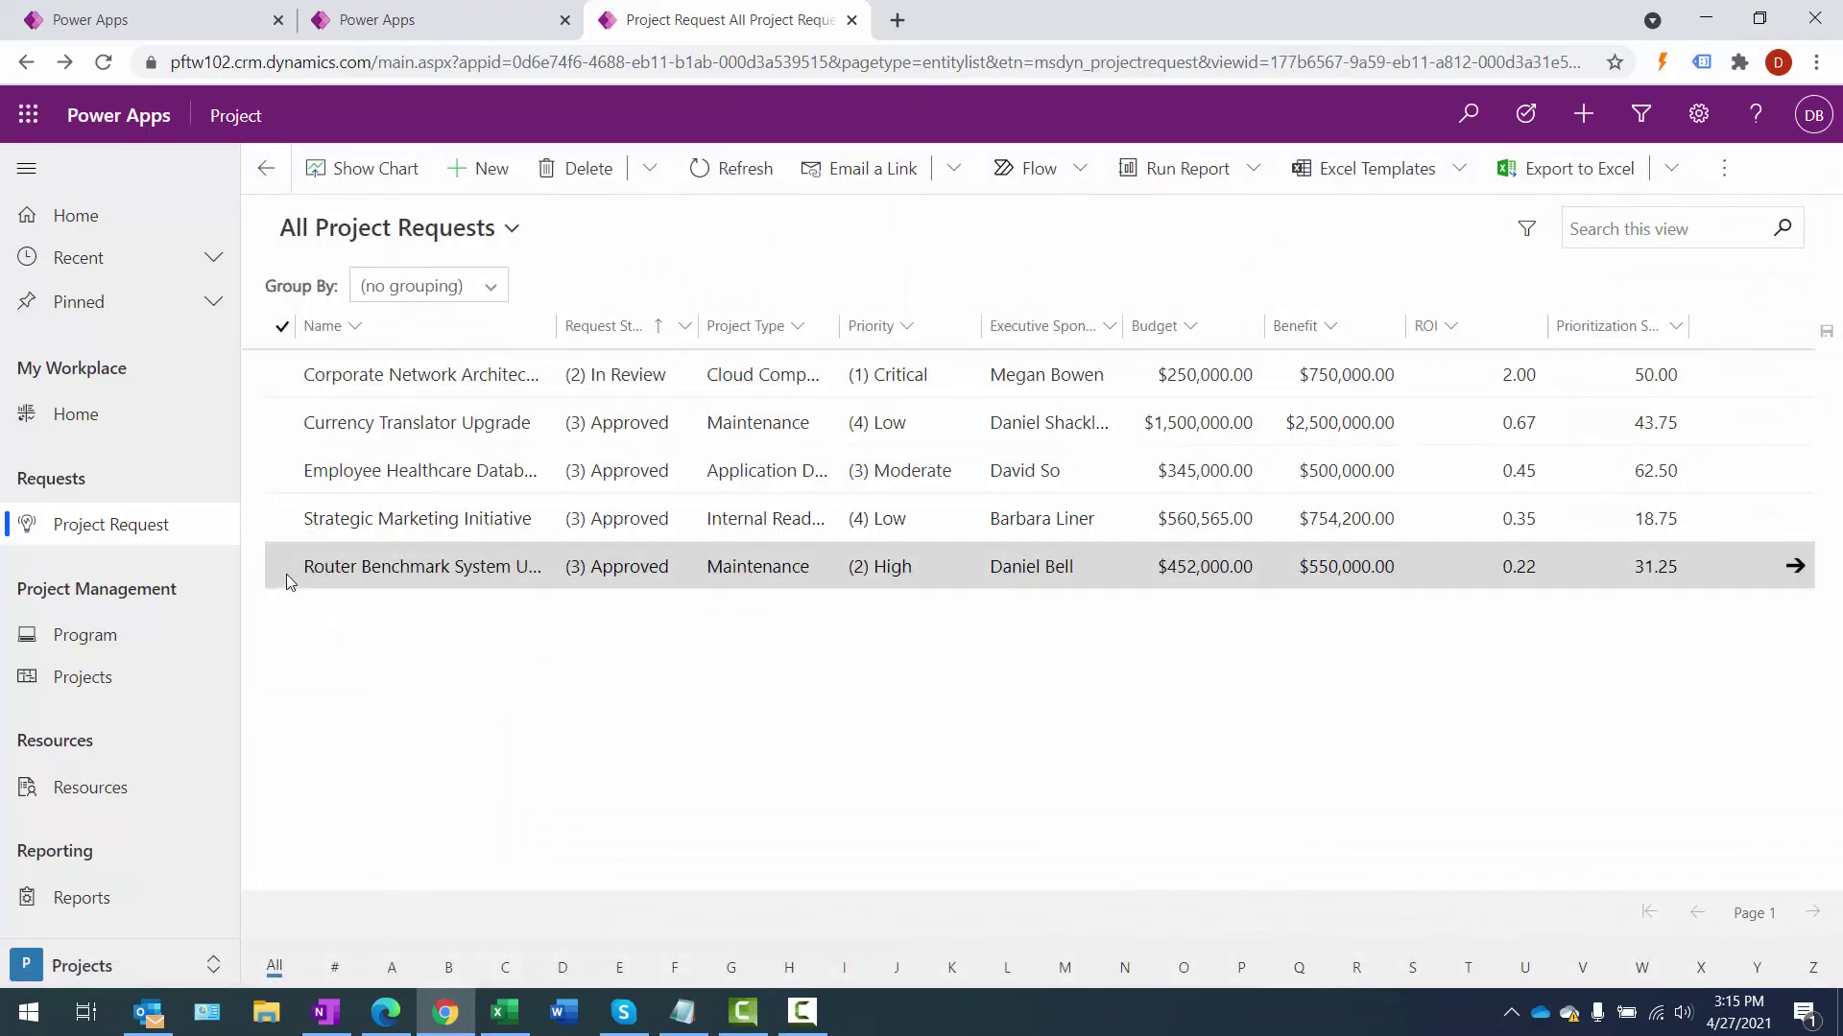
left_click(285, 570)
left_click(513, 228)
left_click(439, 312)
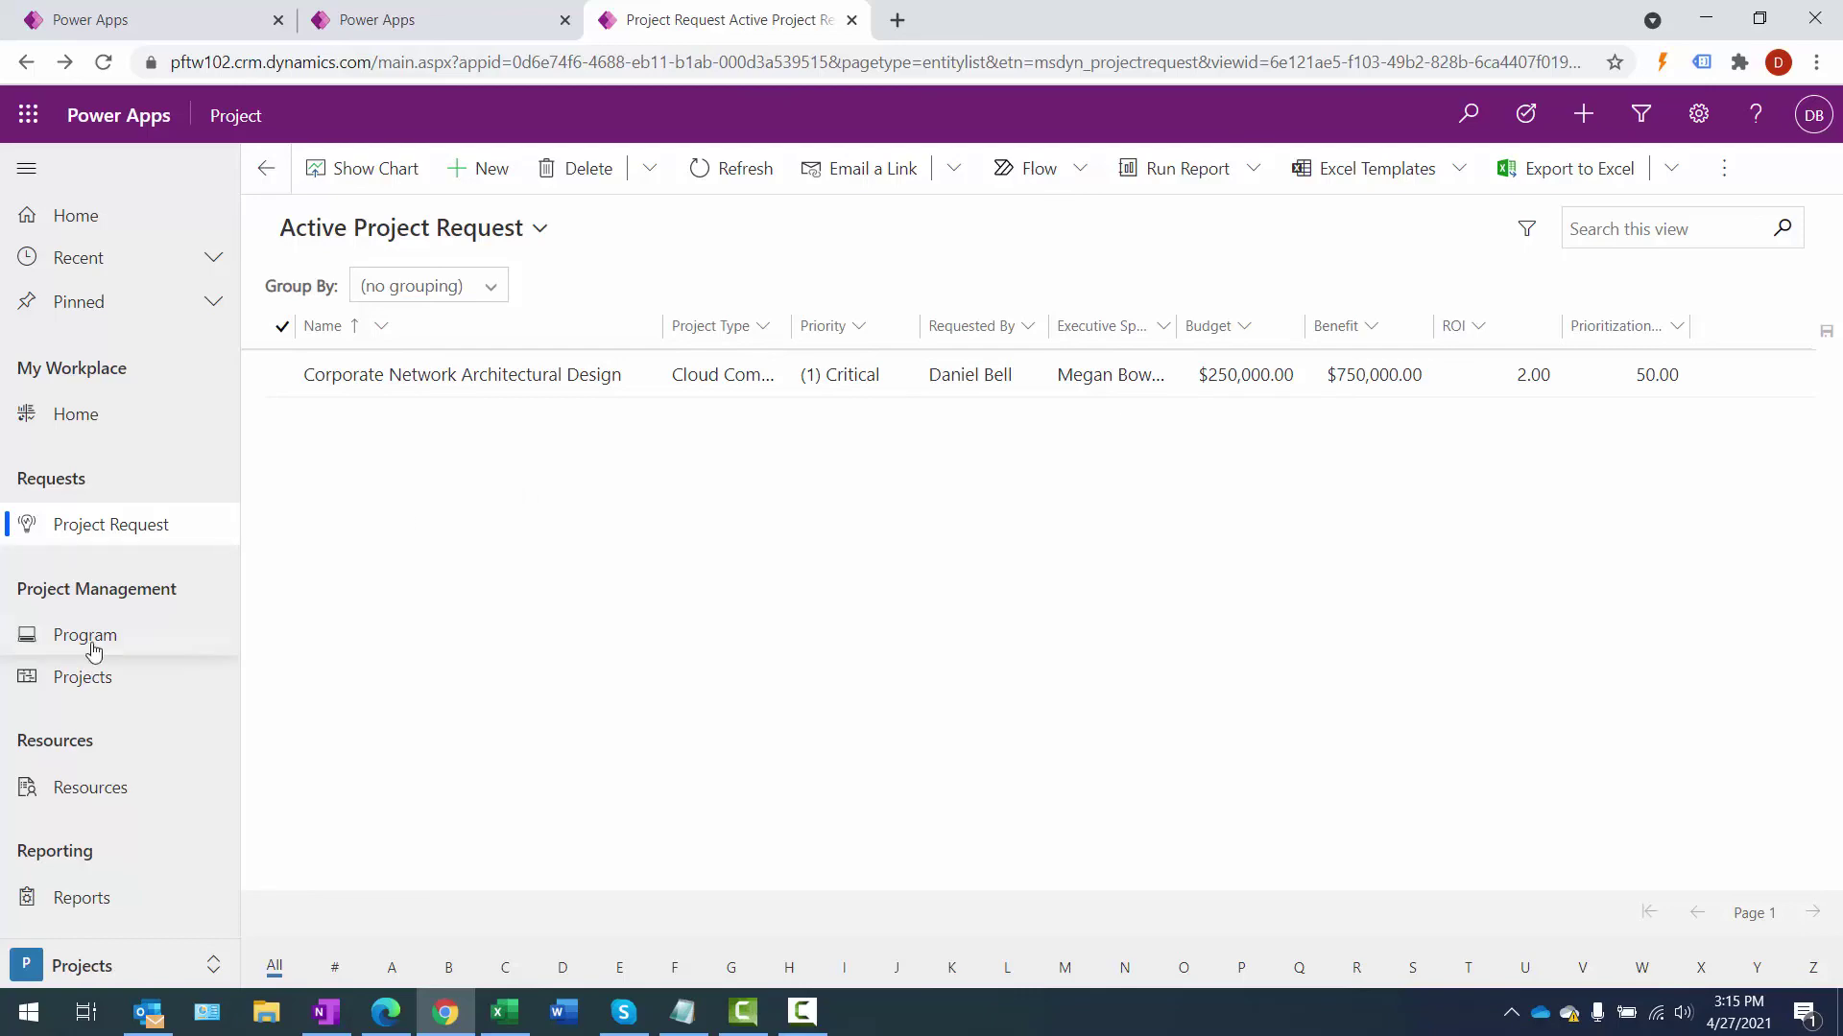
- Show the All Projects view of the Projects list and open the Router Benchmark System Upgrade project
left_click(76, 680)
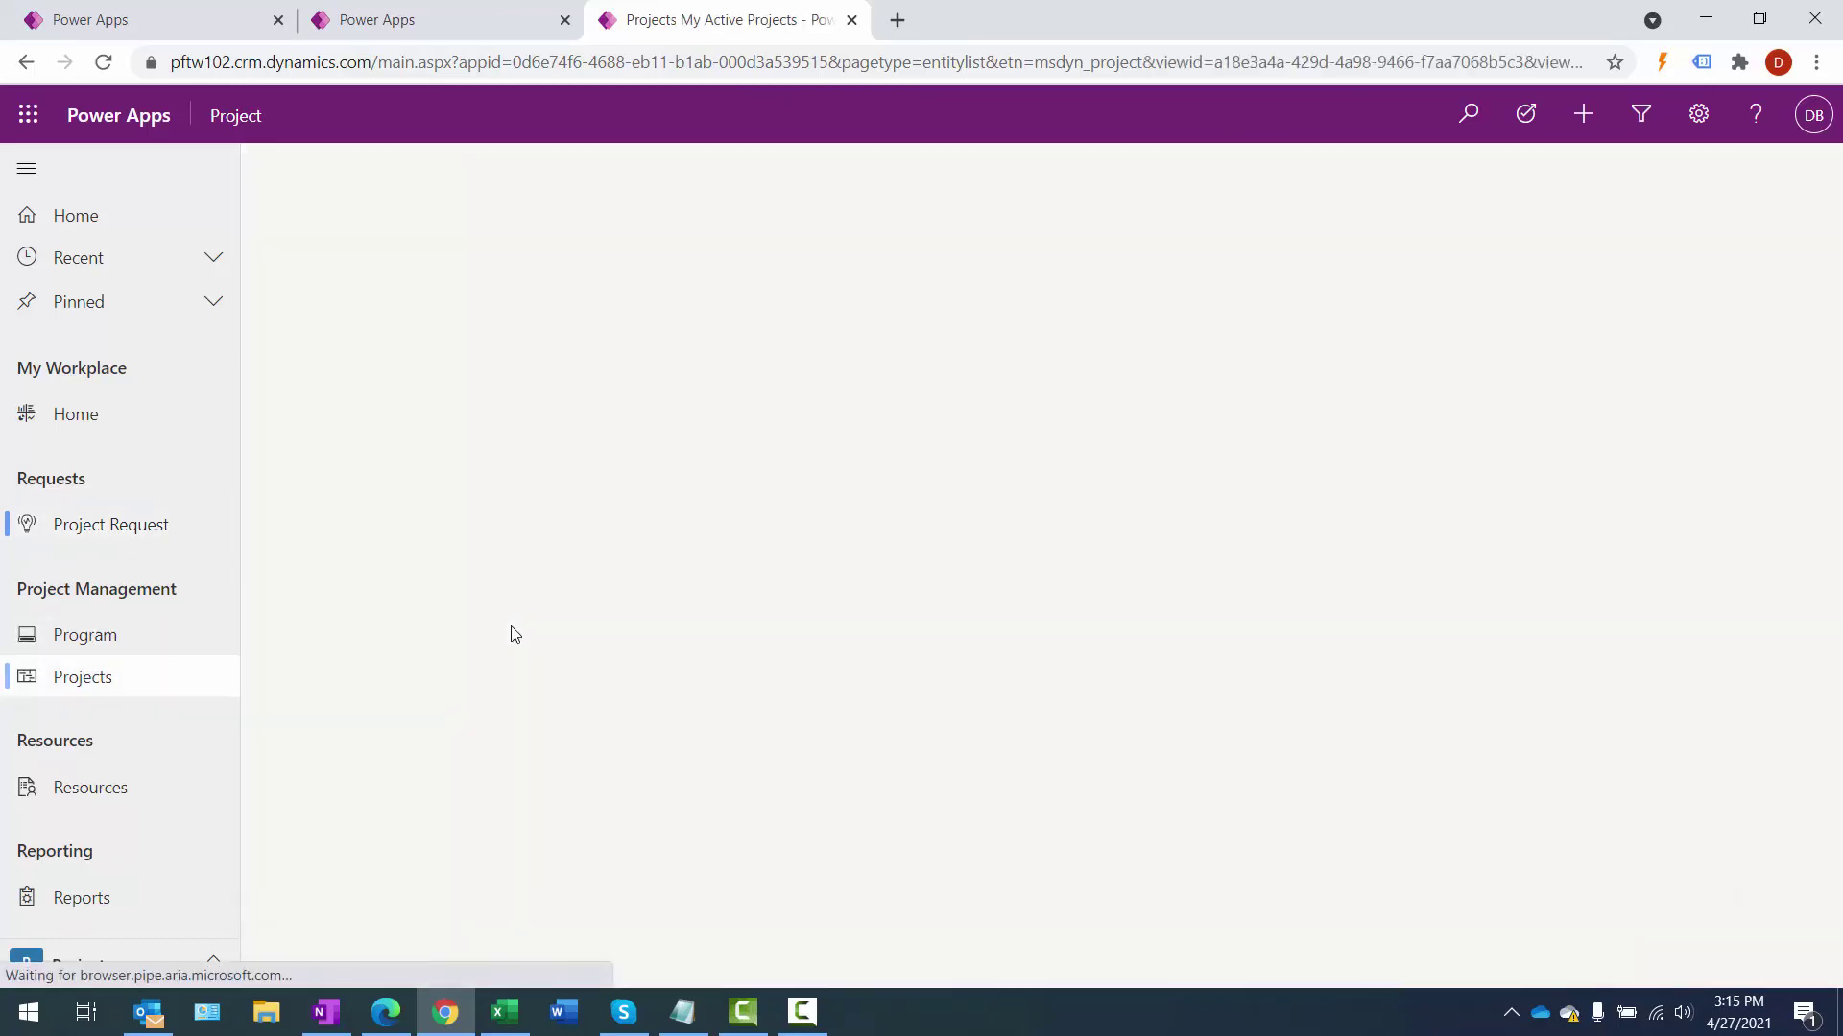
left_click(492, 228)
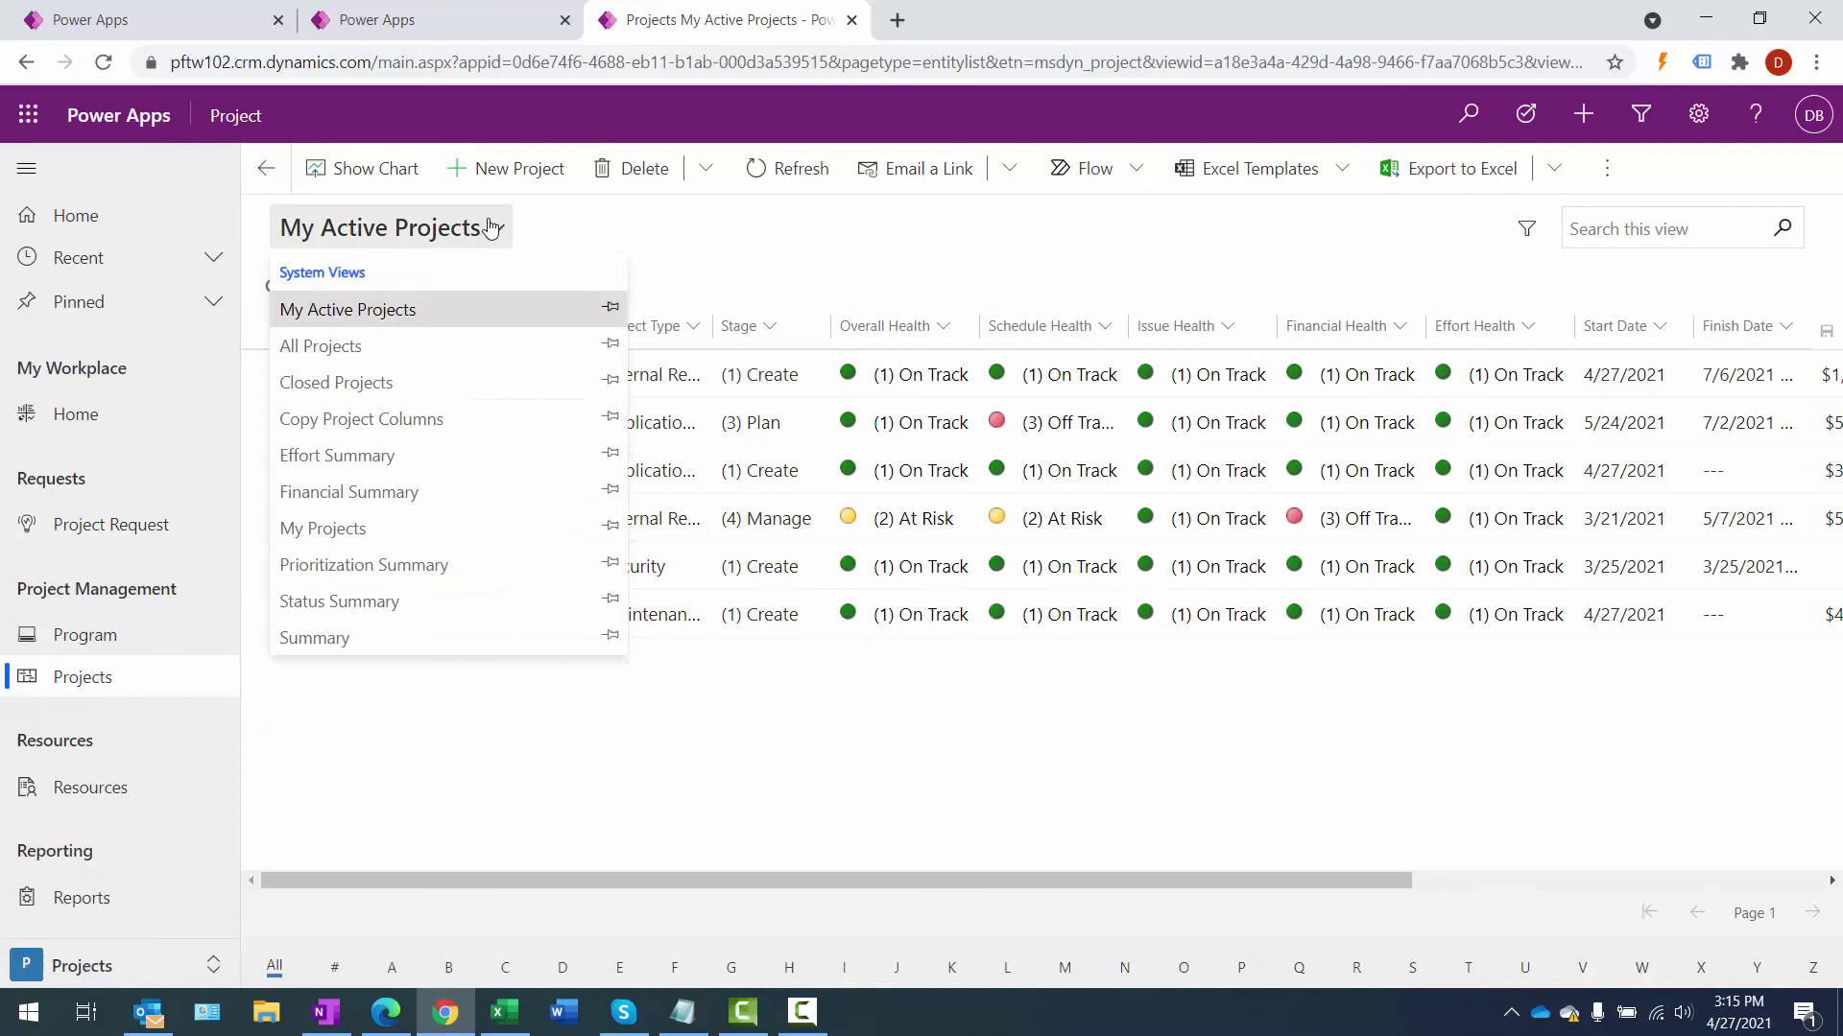
left_click(383, 345)
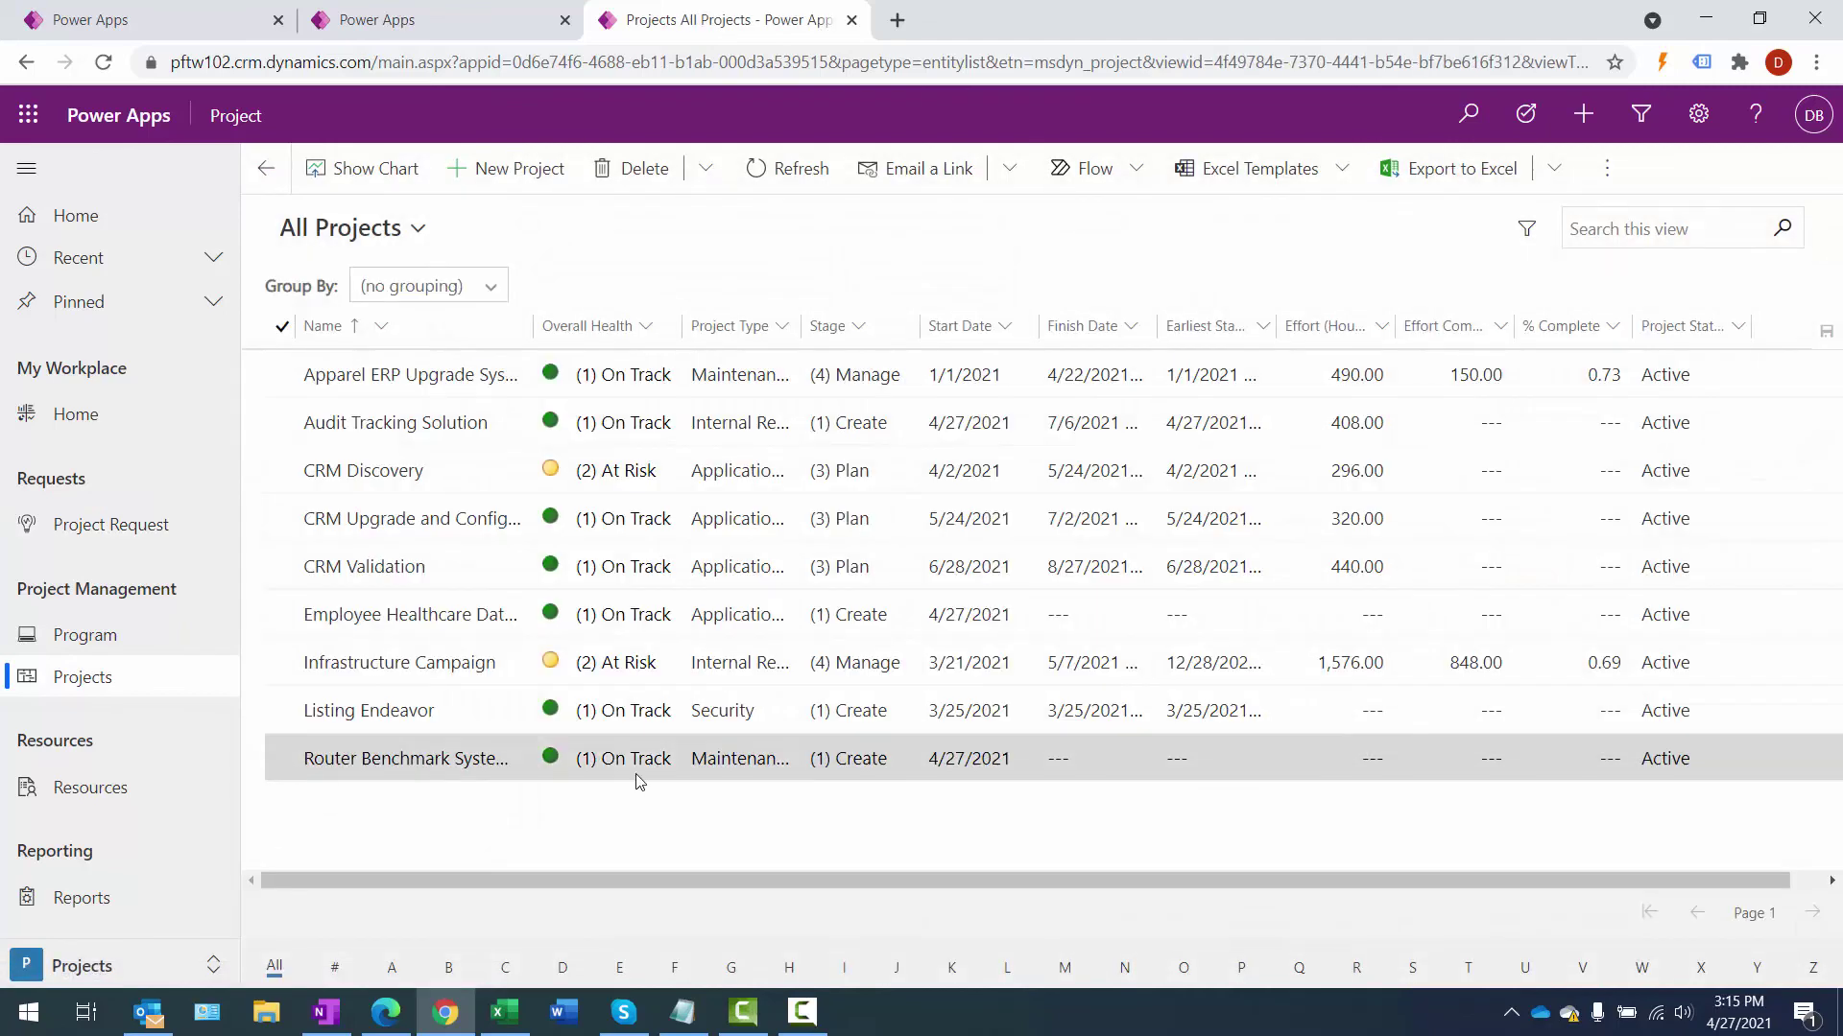
left_click(273, 764)
left_click(481, 169)
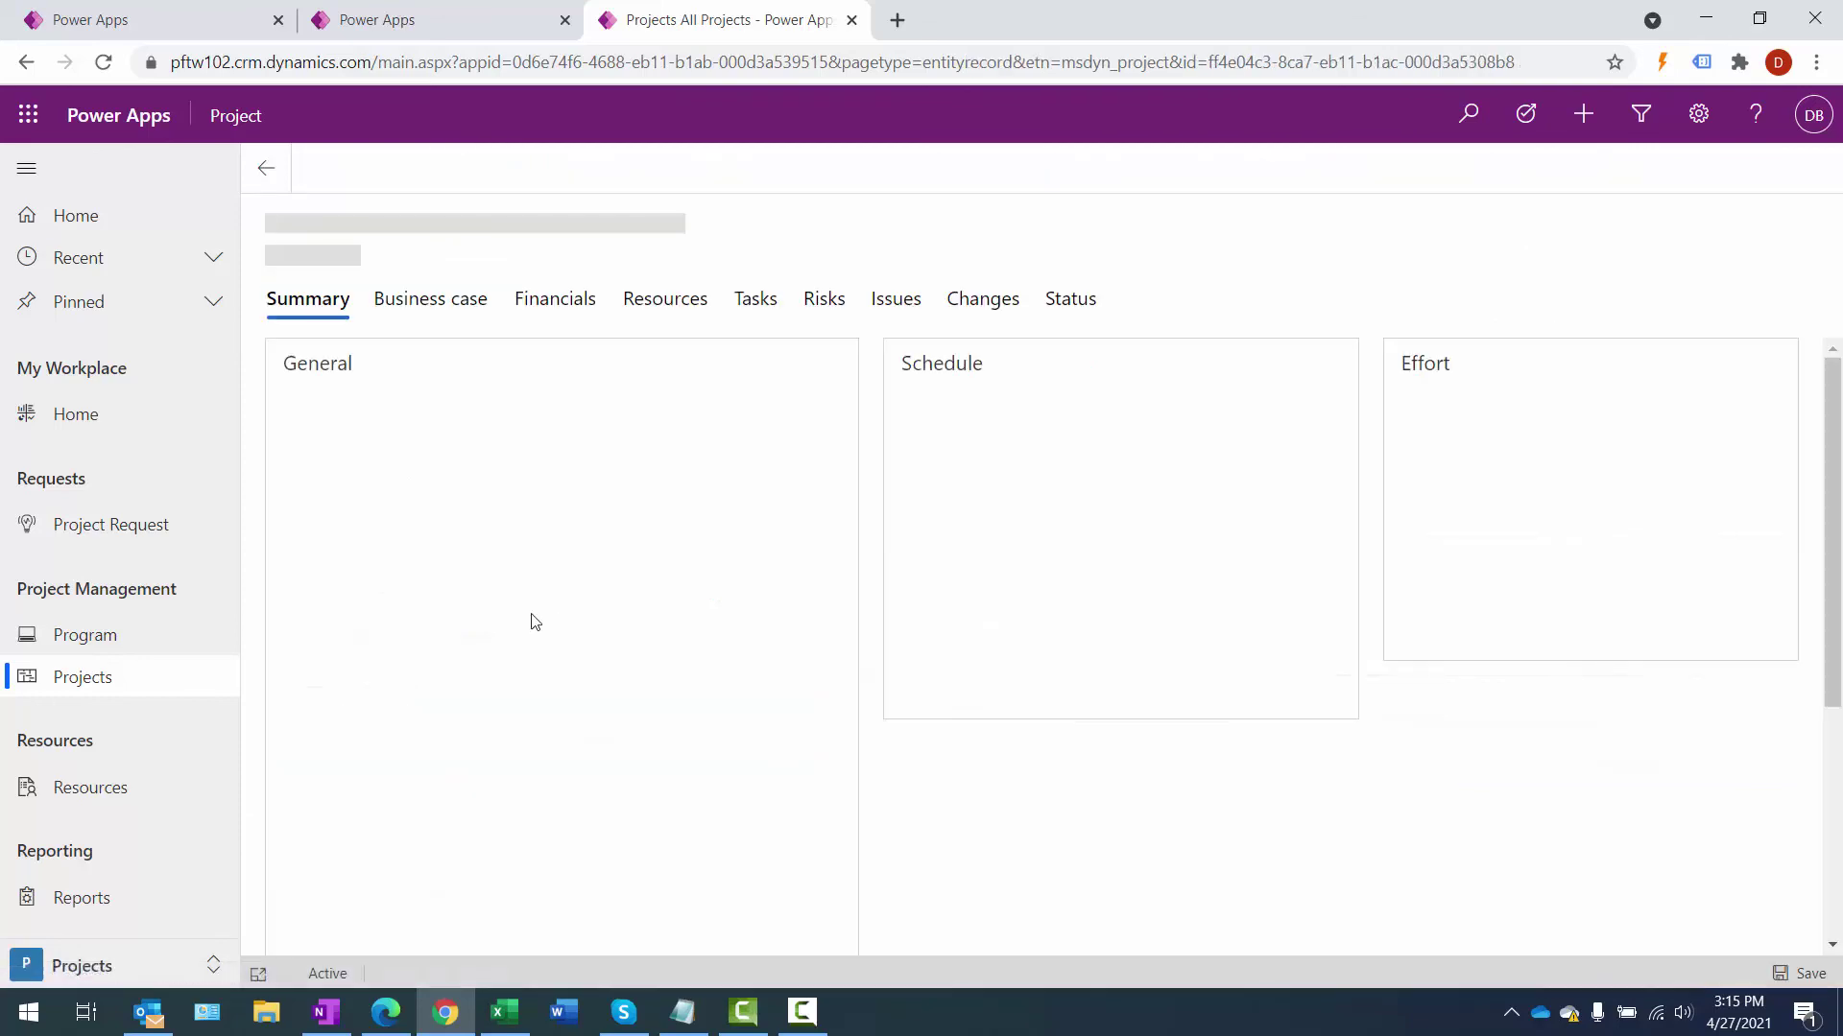
- Review the General fields on the project's Summary form, then switch back to Outlook
scroll(609, 755, "down", 3)
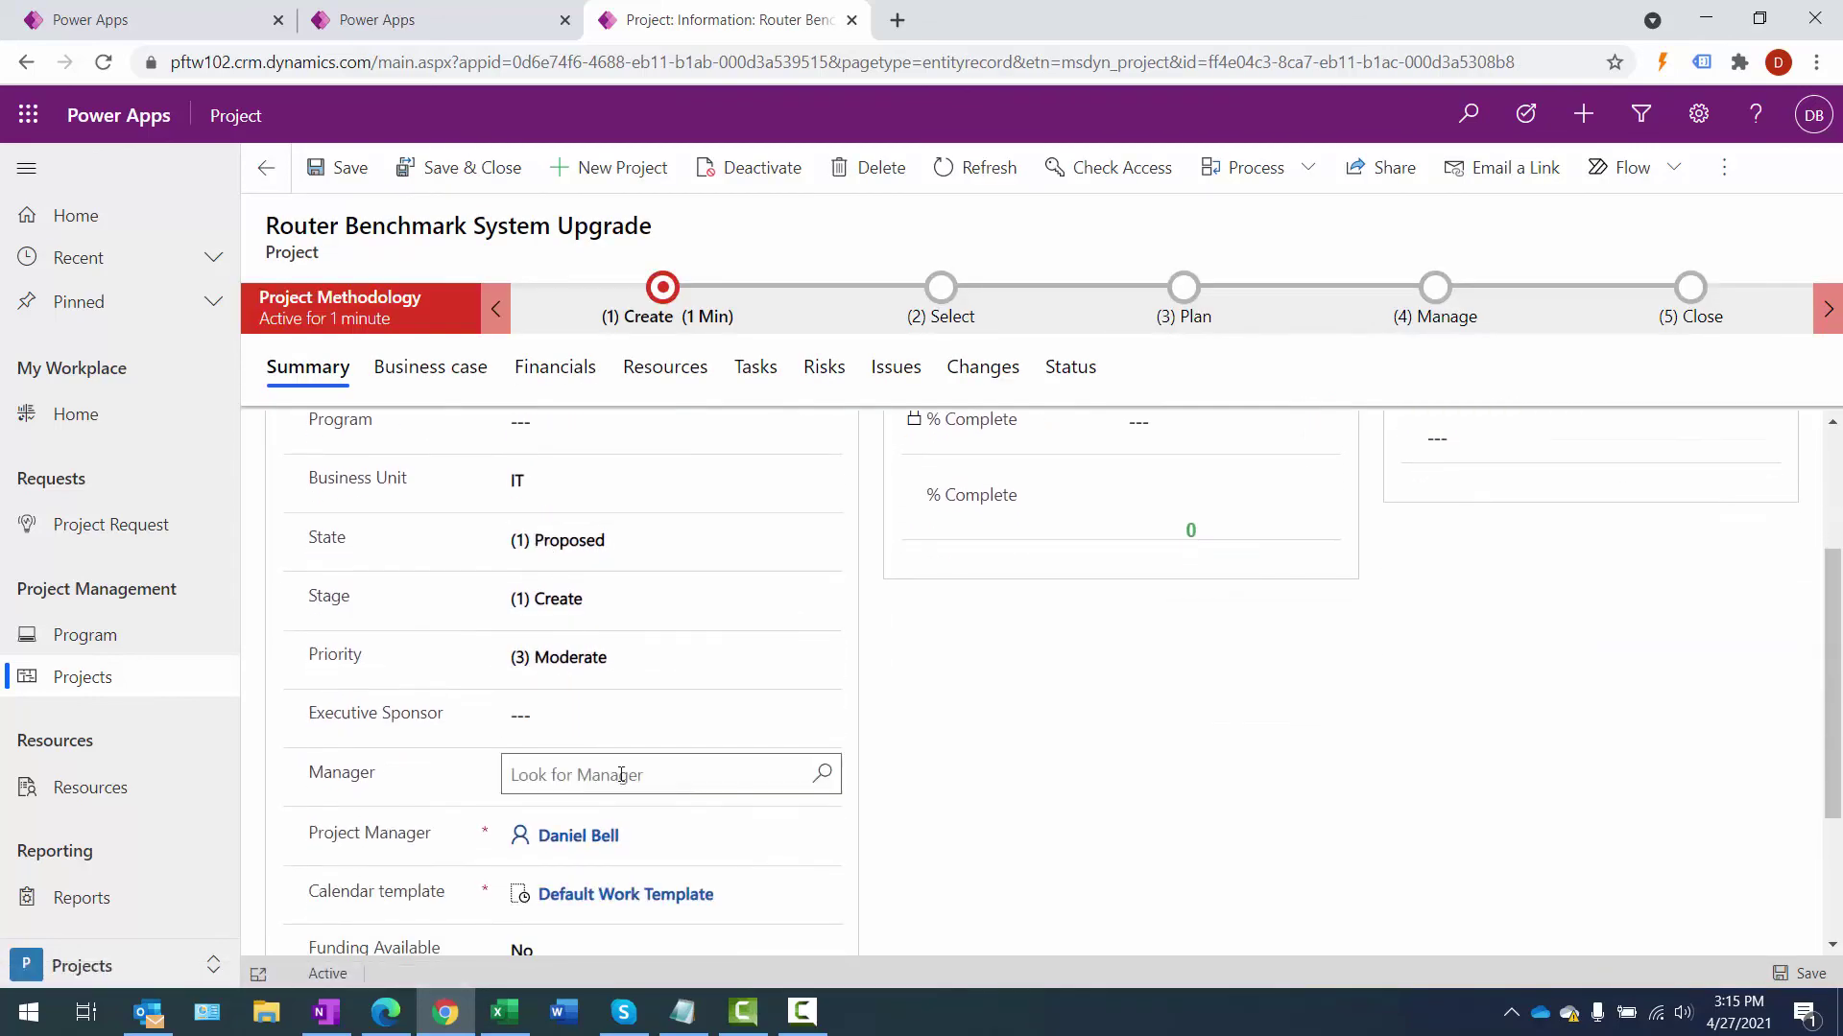
scroll(806, 793, "down", 1)
scroll(815, 788, "up", 3)
scroll(815, 788, "up", 1)
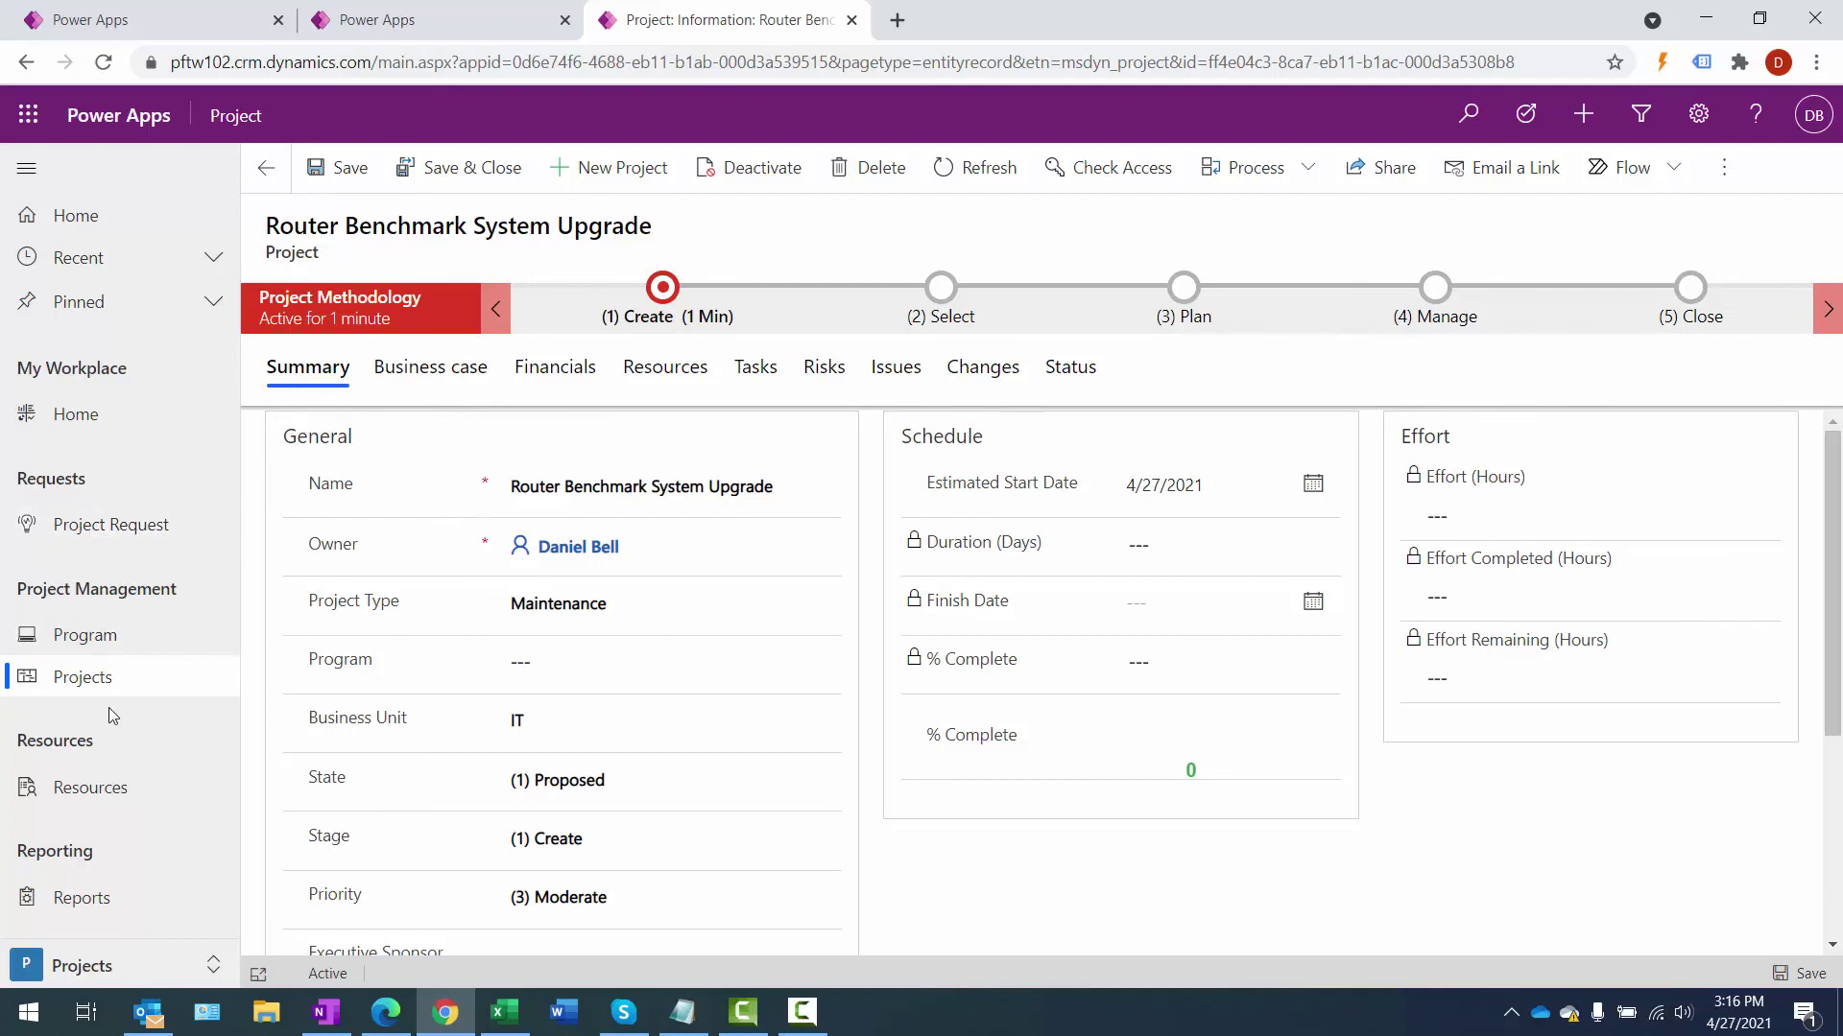
left_click(151, 1016)
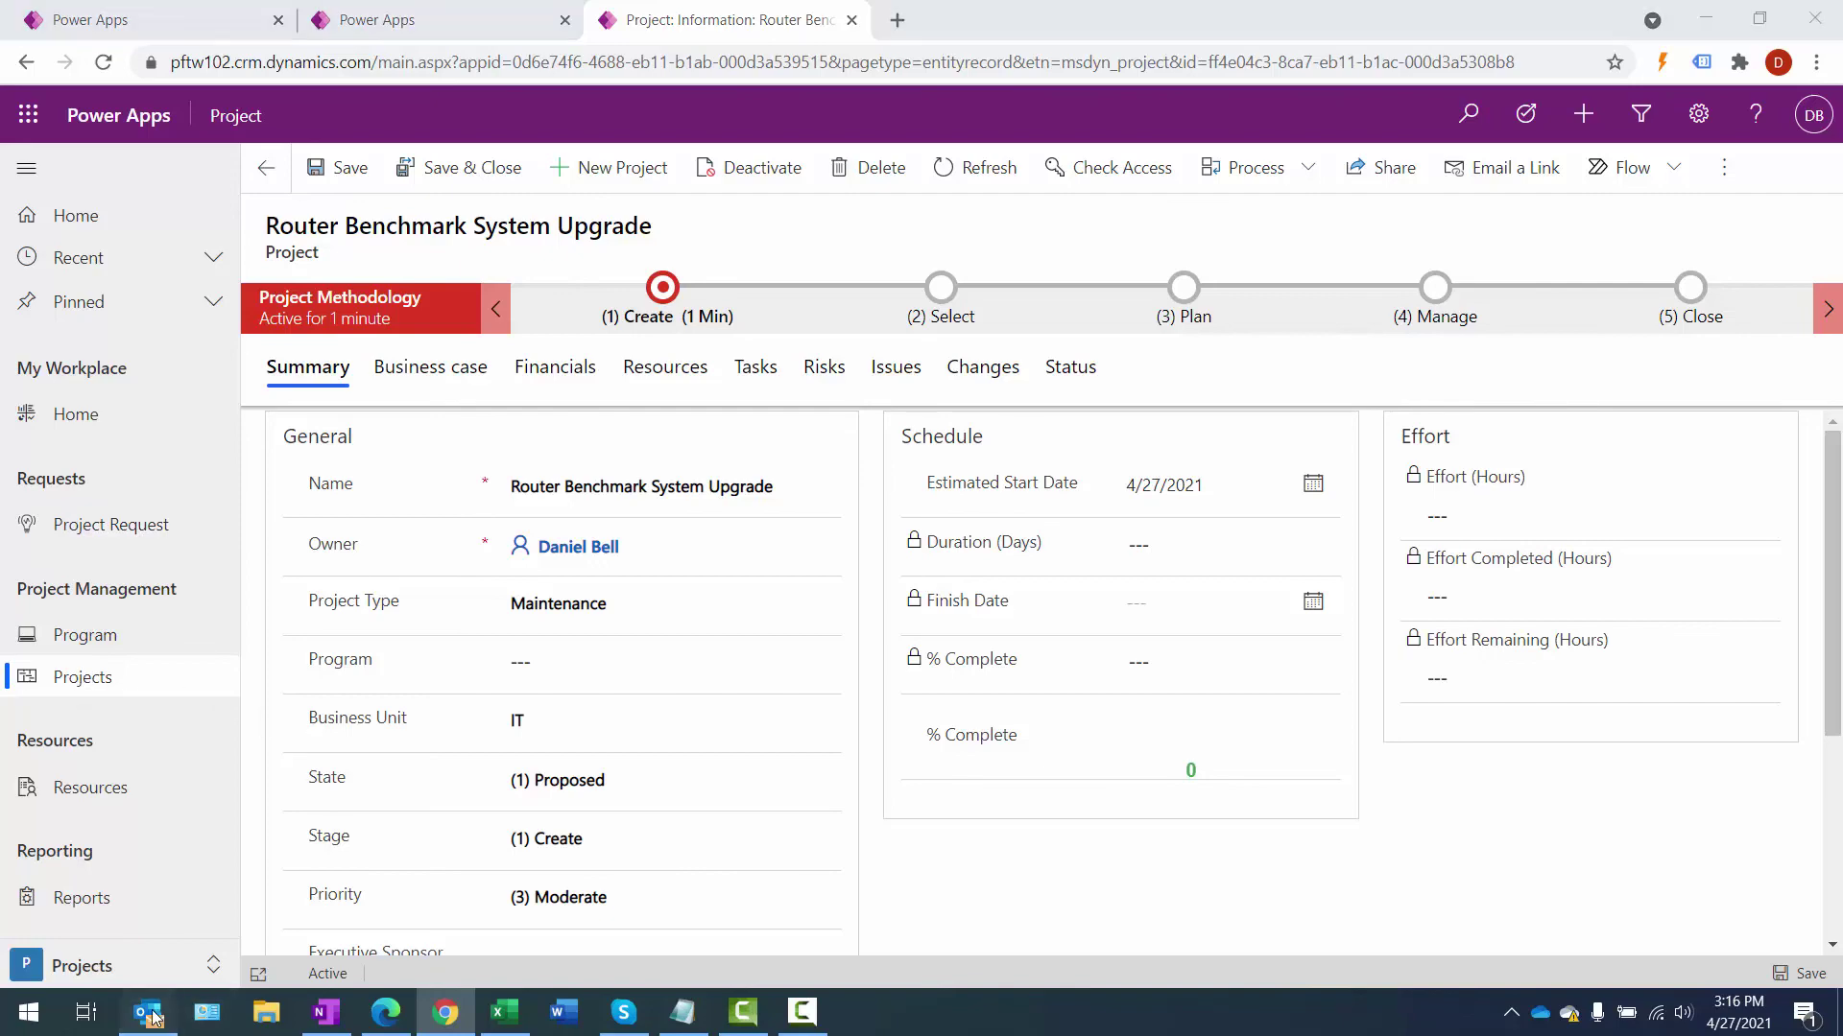